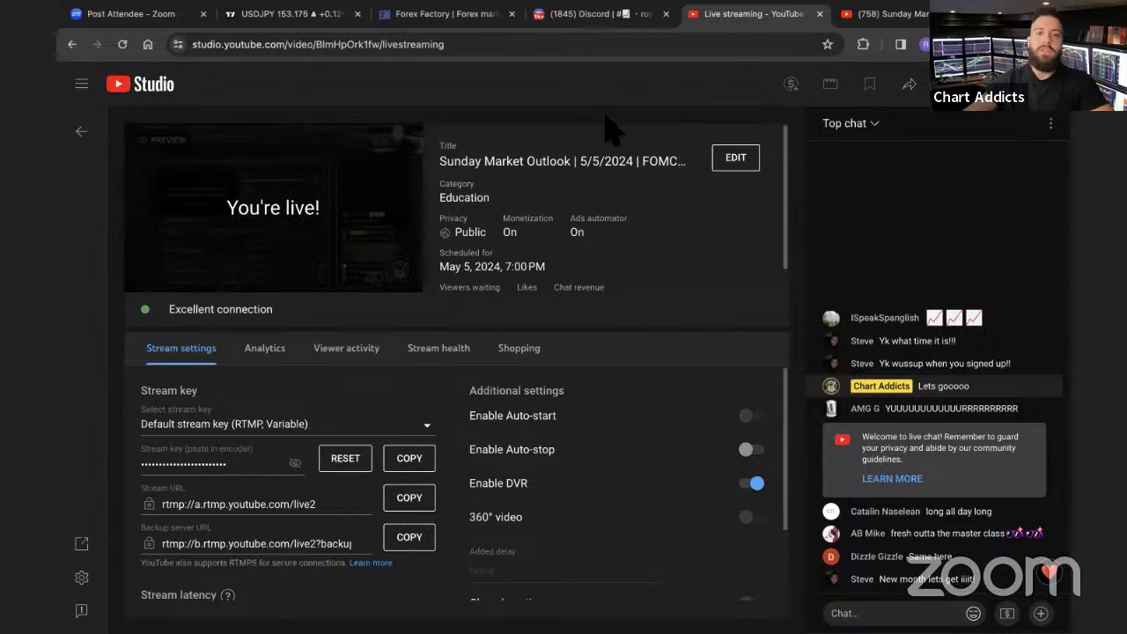
Switch to the TradingView USDJPY 4-hour chart and examine the Fibonacci retracement and the projected long position
left_click(330, 14)
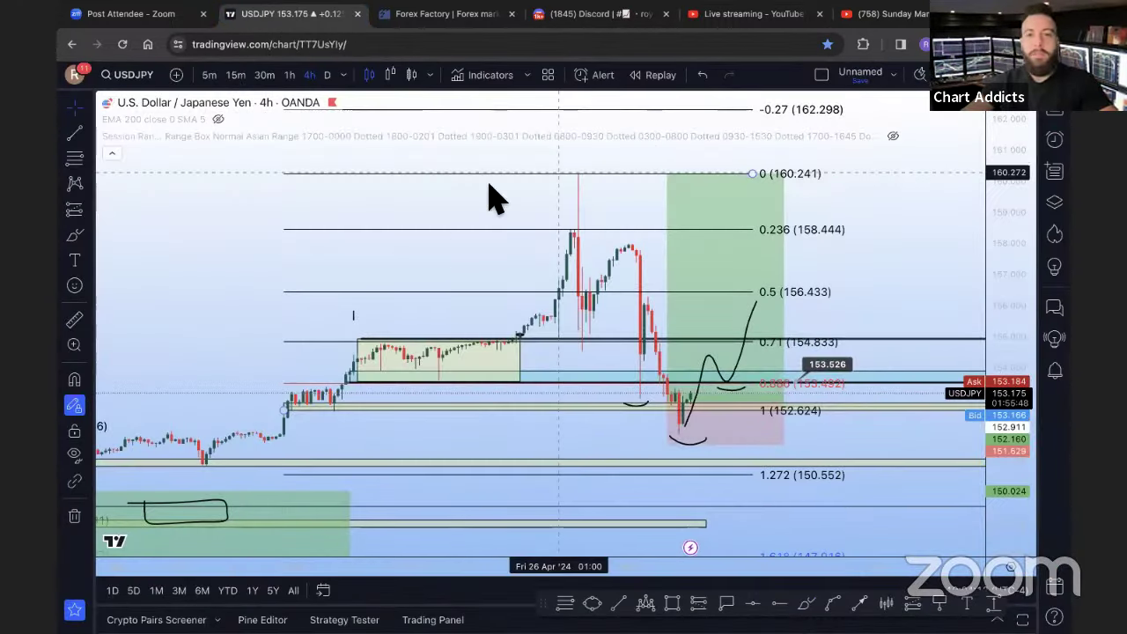
left_click(758, 110)
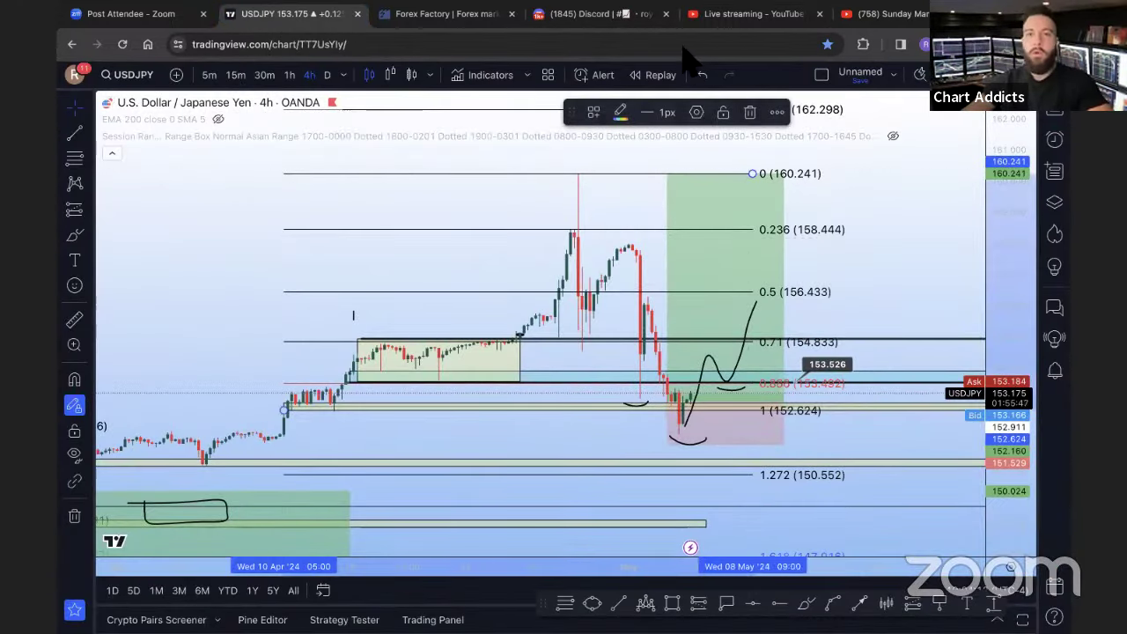
left_click(905, 250)
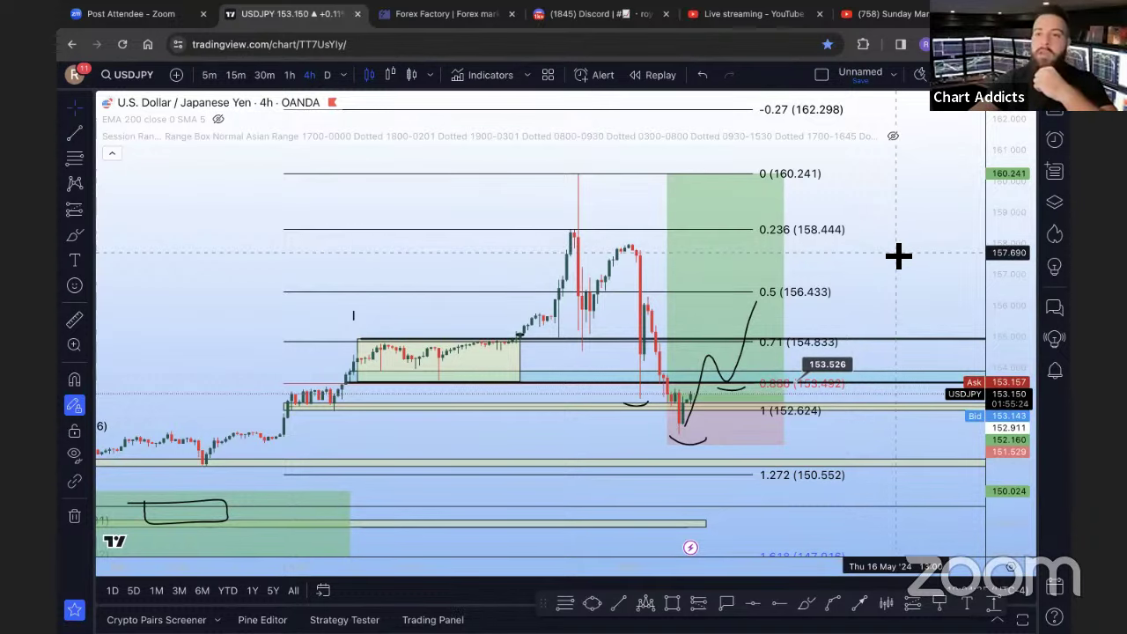
left_click_drag(895, 186, 898, 194)
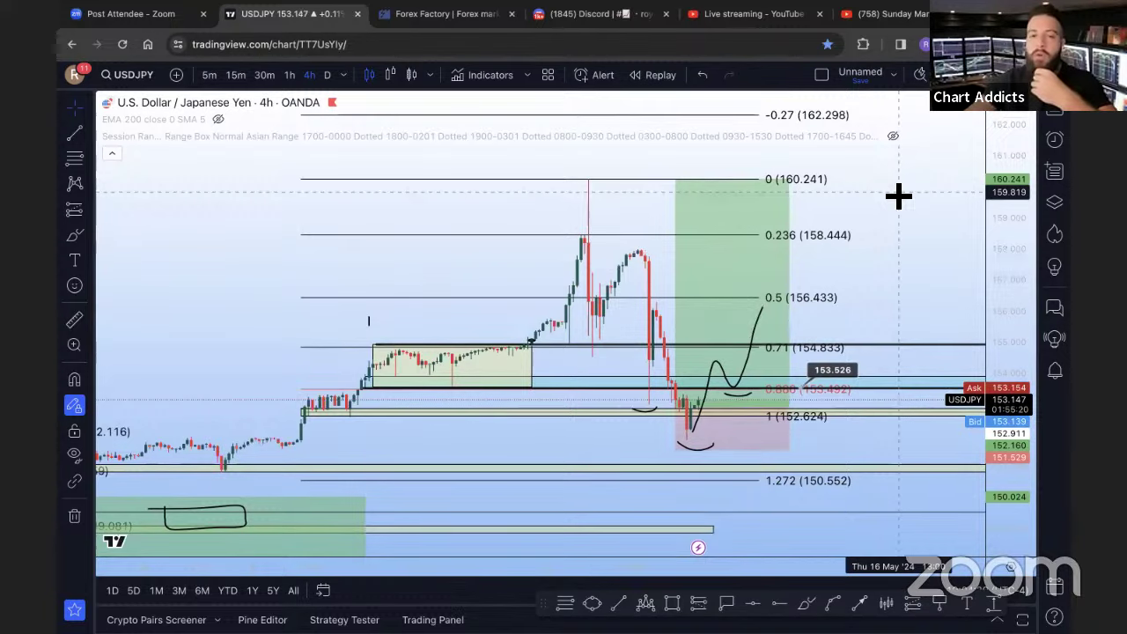
scroll(900, 194, "up", 1)
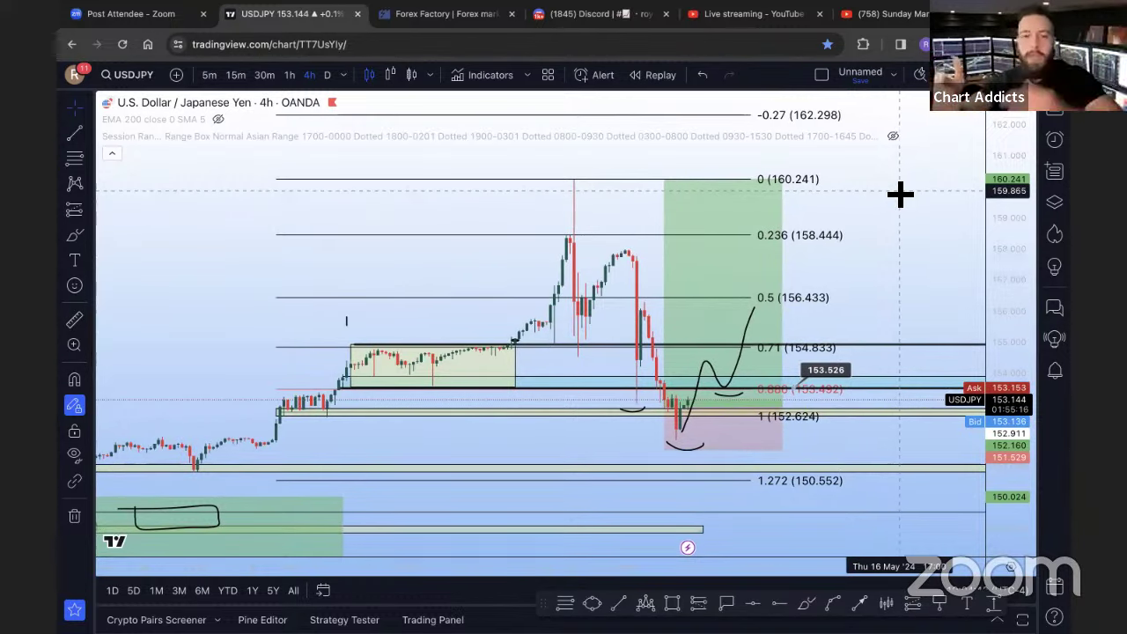
left_click_drag(886, 192, 887, 213)
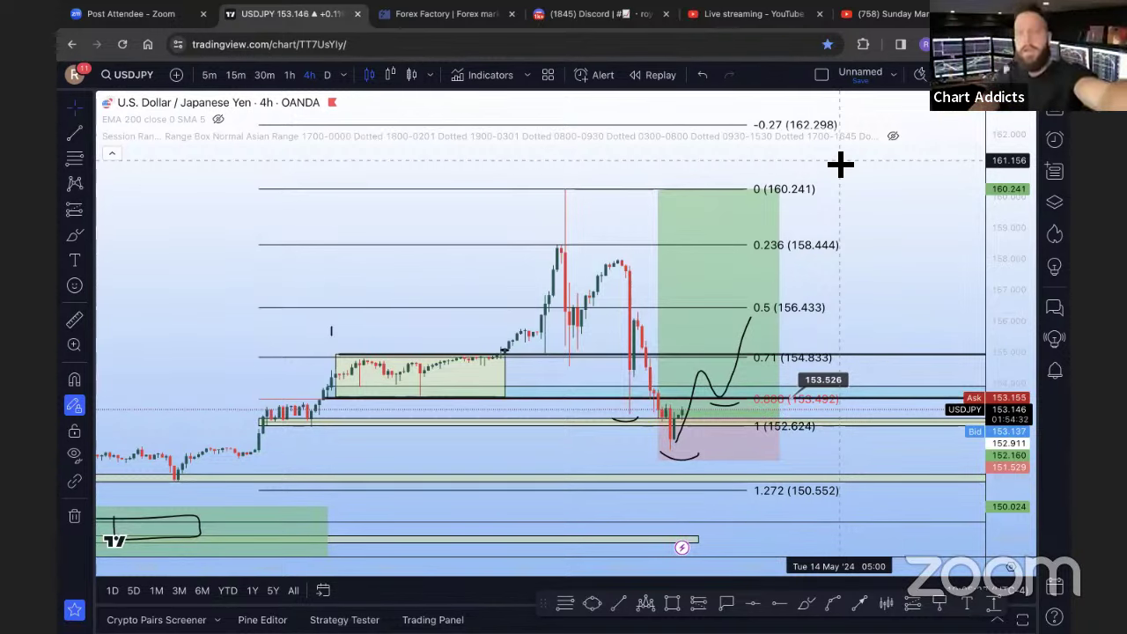
Check the live stream on its YouTube watch page and in YouTube Studio
left_click(883, 13)
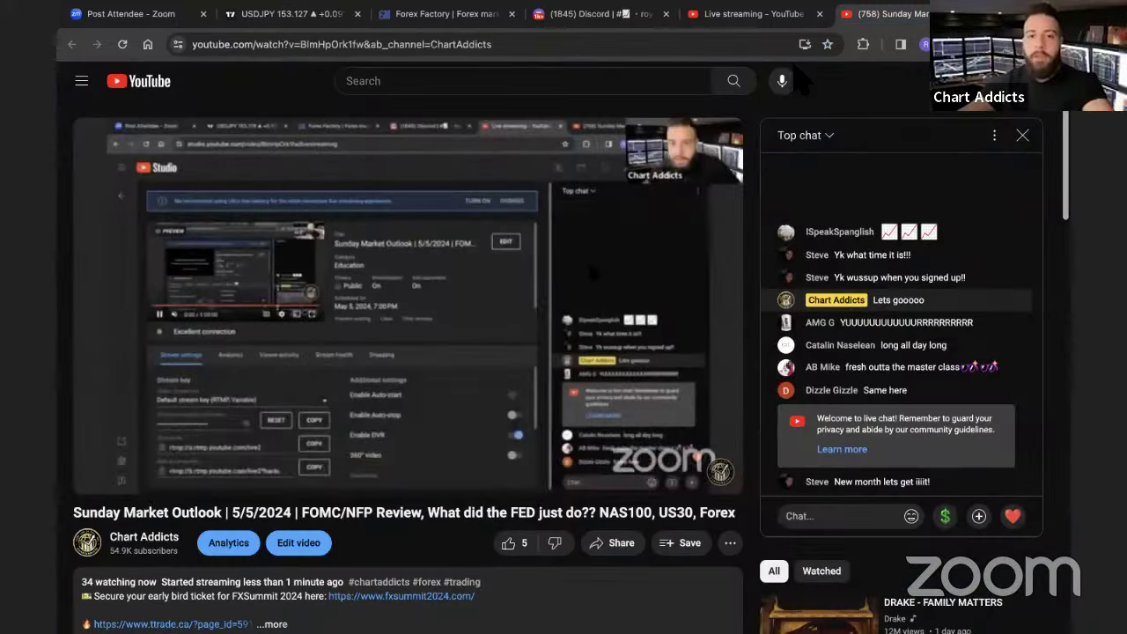
left_click(749, 13)
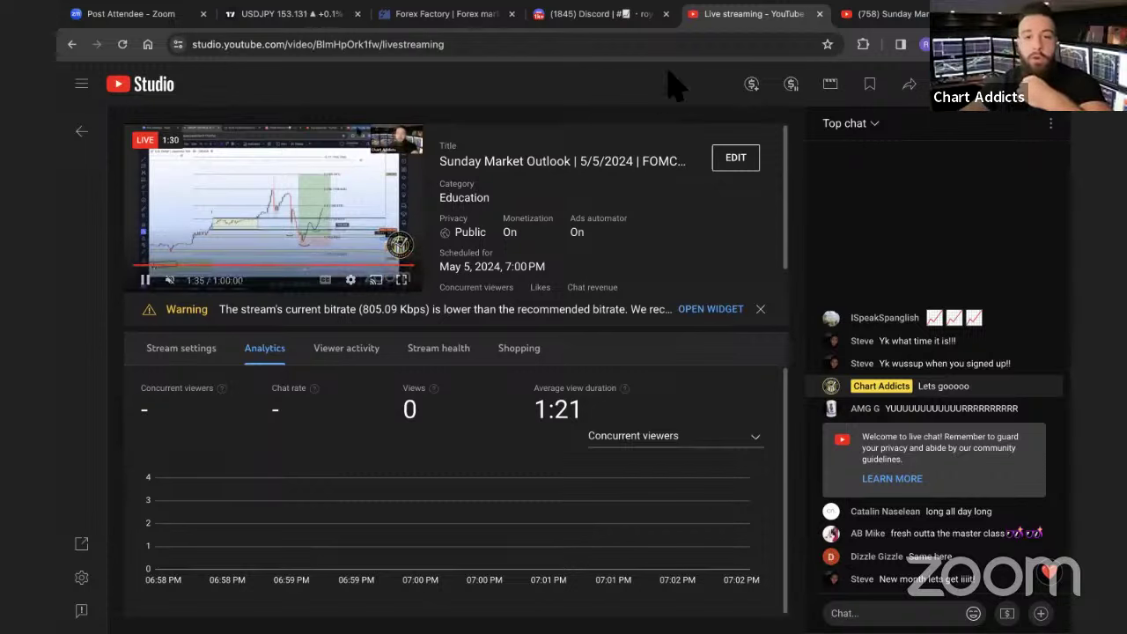
Return to the USDJPY chart in TradingView and show the Red list watchlist beside it
left_click(275, 16)
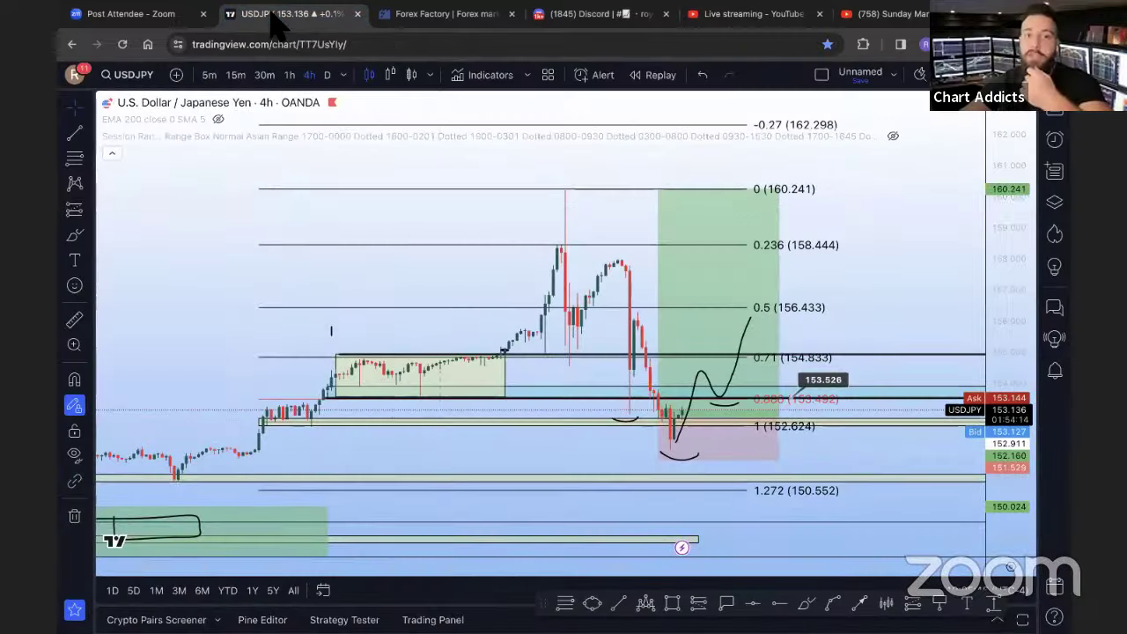
left_click_drag(449, 238, 423, 214)
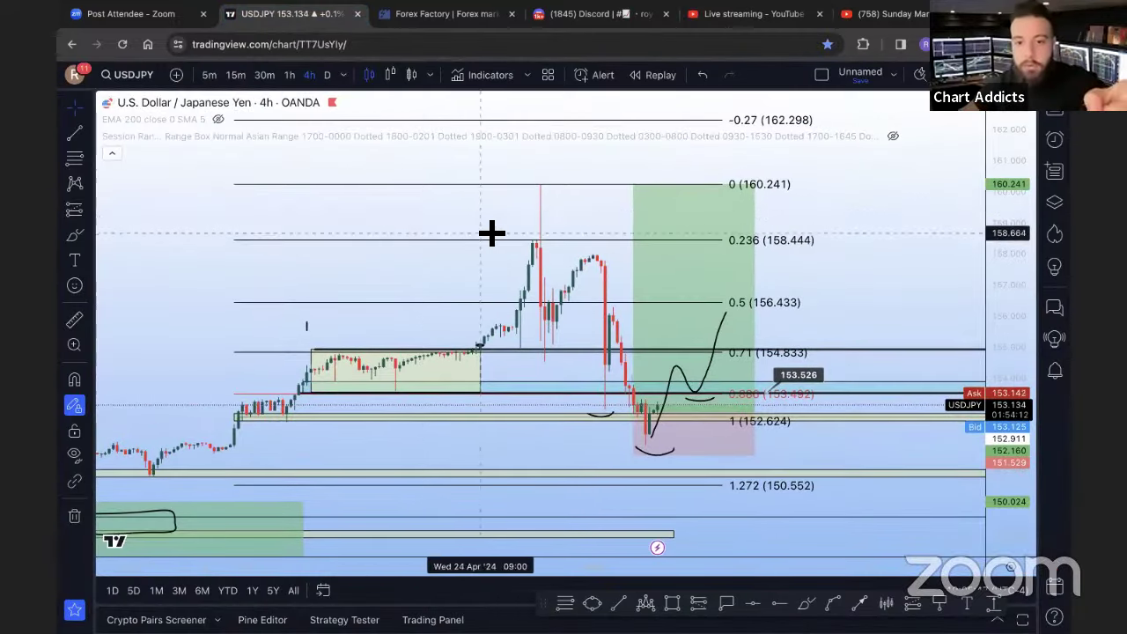
left_click(1055, 112)
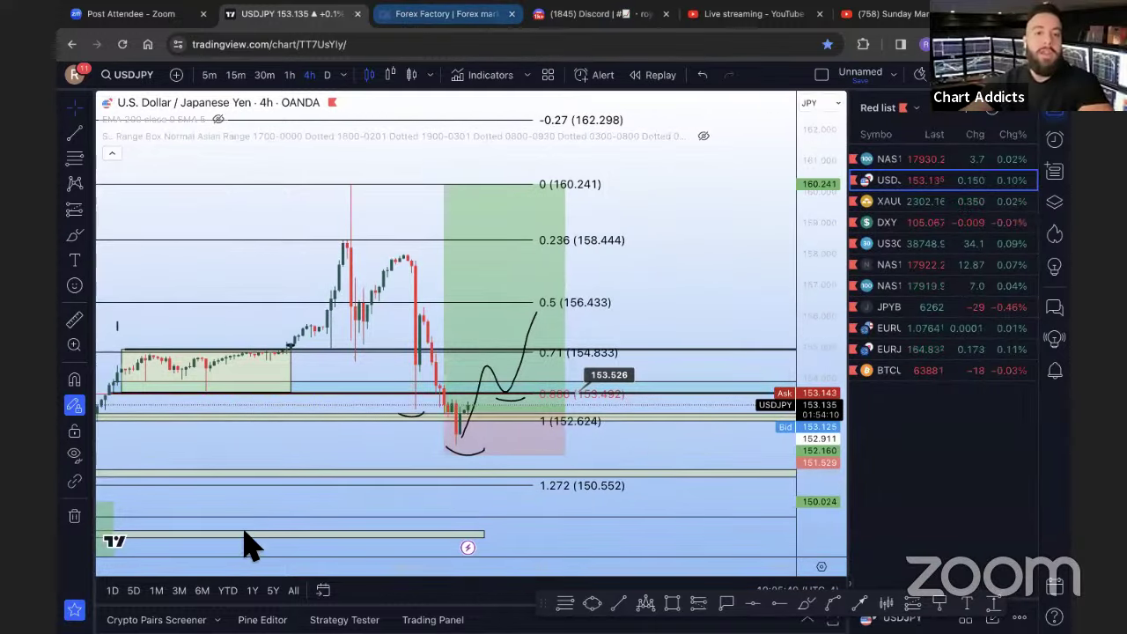
Switch to Forex Factory, dismiss the date-range selector and move the economic calendar back to May 1, 2024
left_click(445, 14)
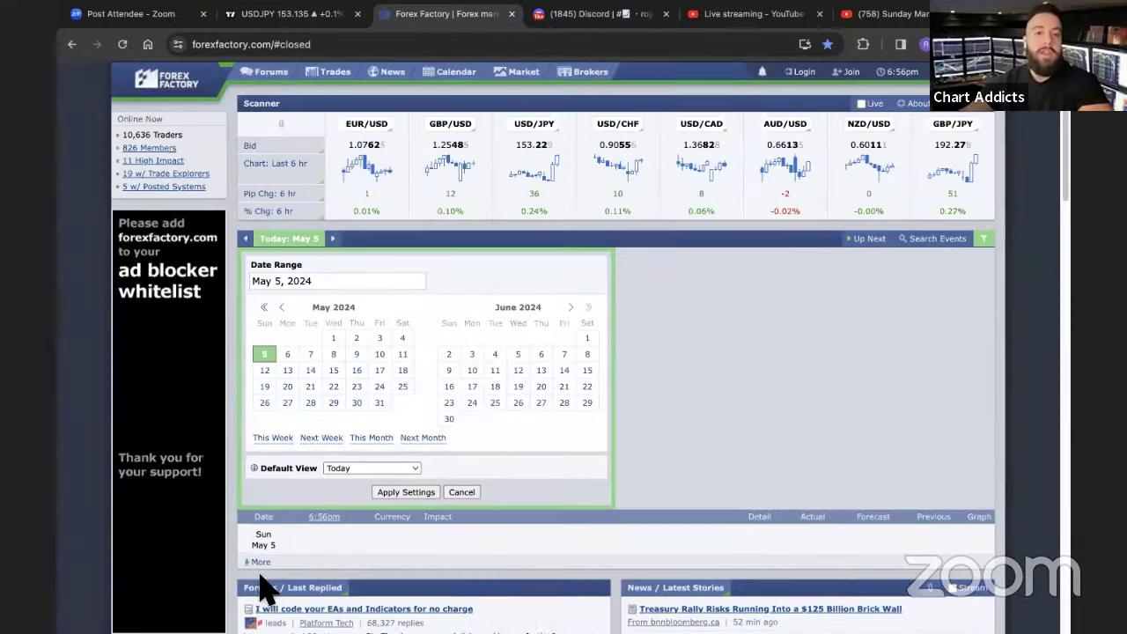
left_click(461, 492)
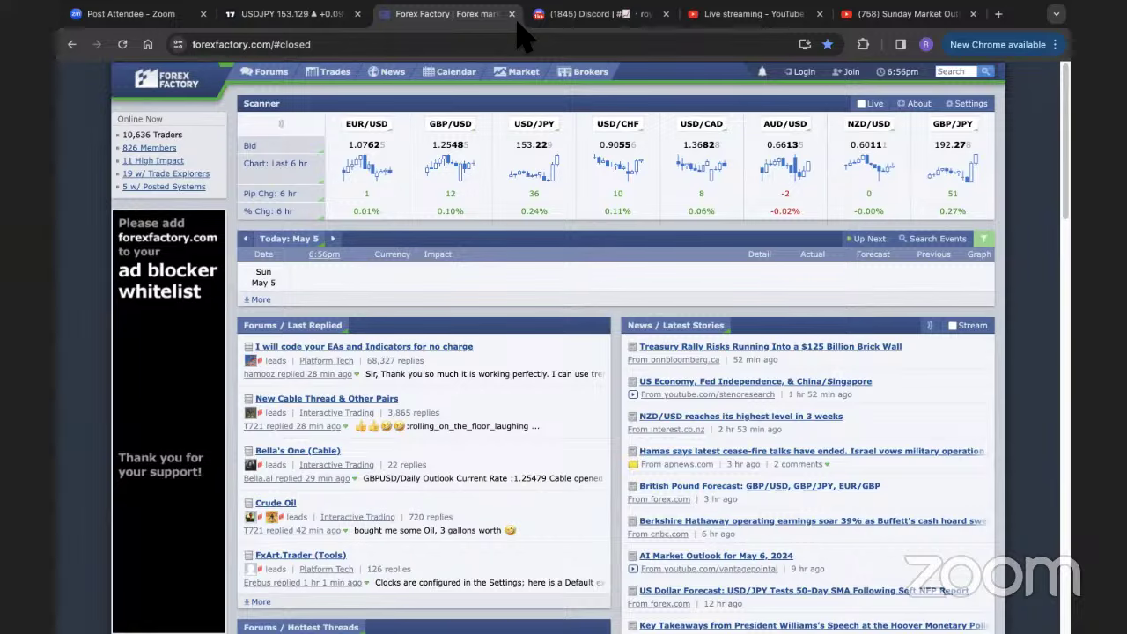
left_click(250, 243)
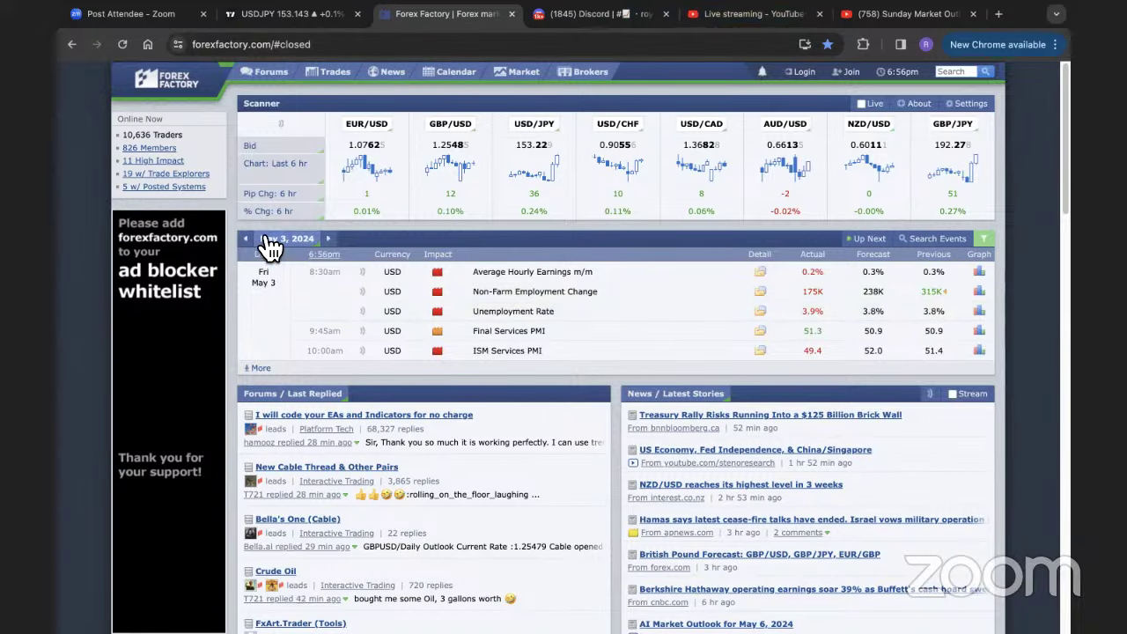
left_click(249, 239)
left_click(249, 240)
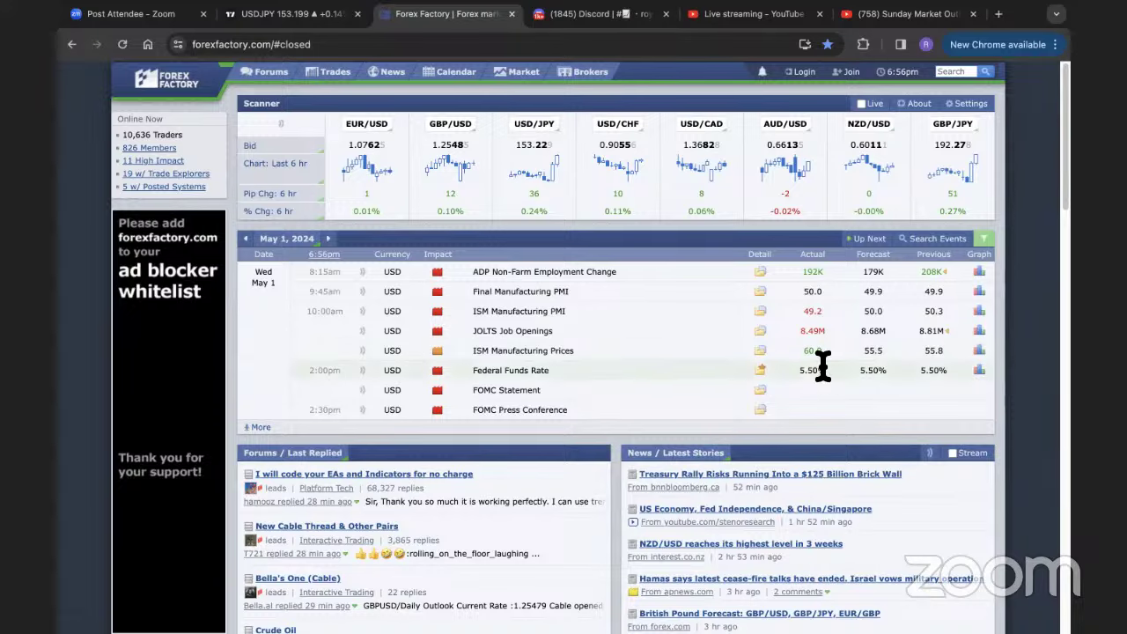
Open the Federal Funds Rate event's details and highlight the target range of 5.25% to 5.50% in the FF Notice
left_click(760, 370)
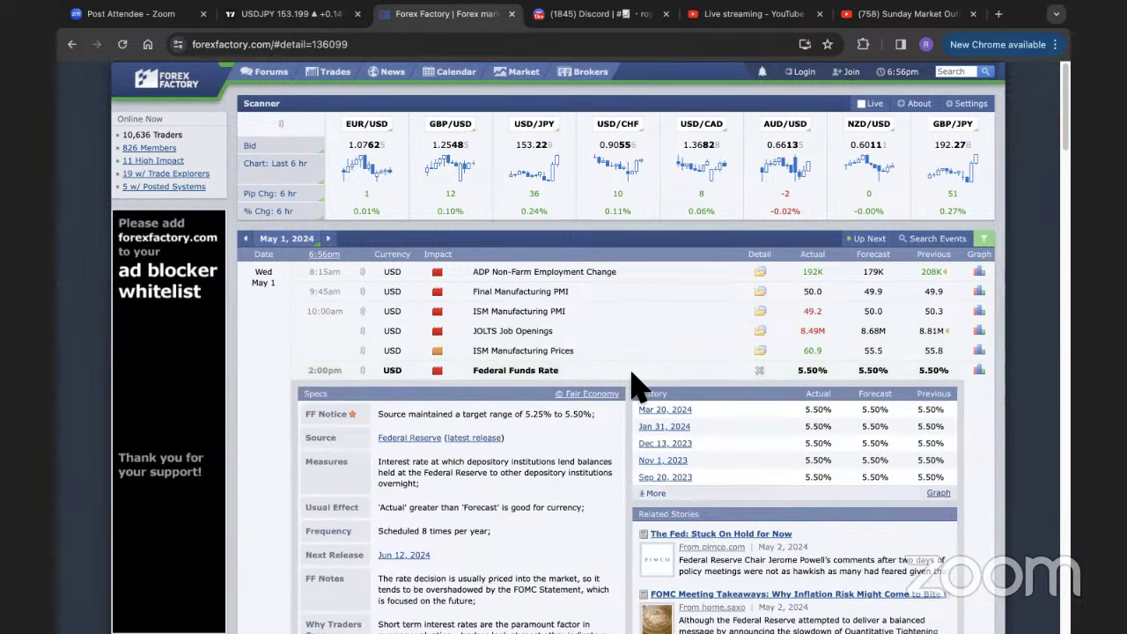
scroll(634, 385, "down", 1)
left_click_drag(455, 410, 608, 422)
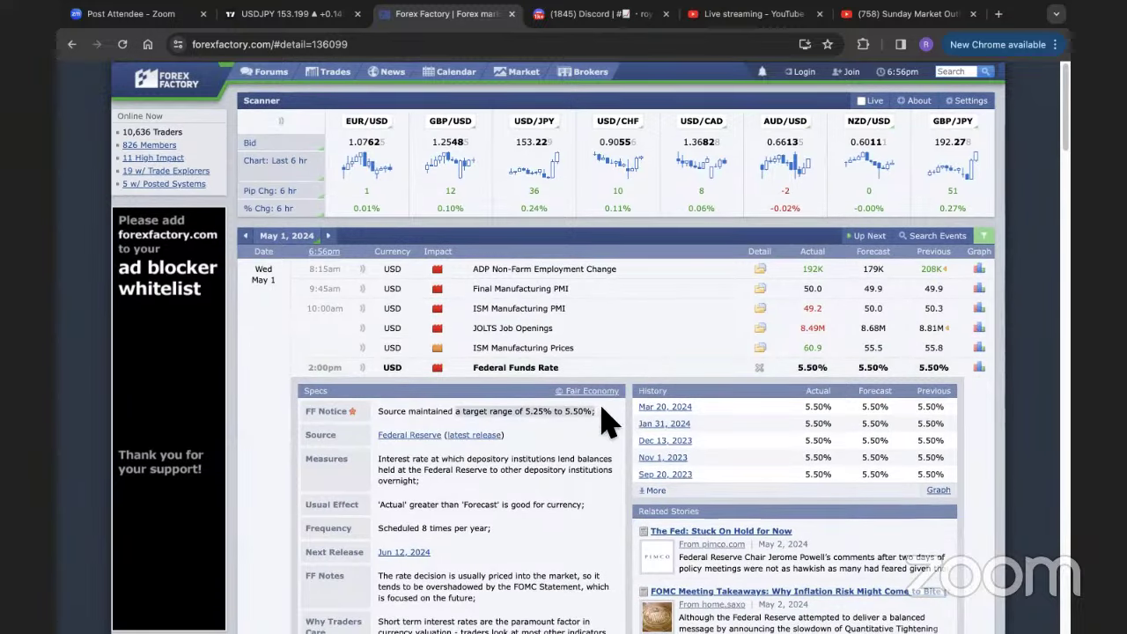
left_click(608, 423)
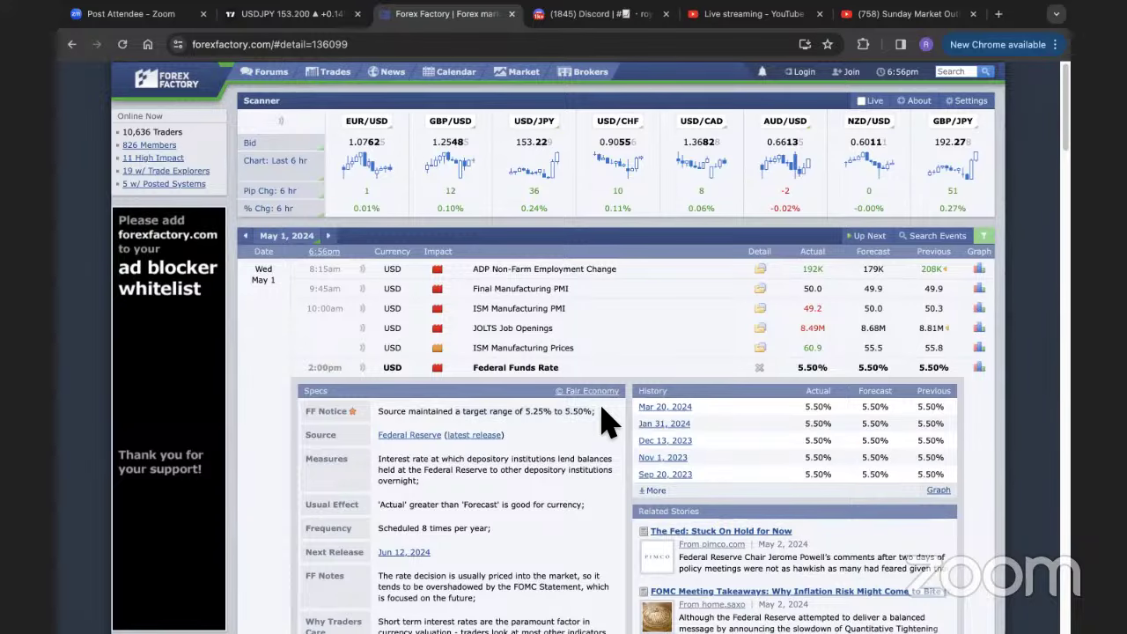
Collapse and reopen the Federal Funds Rate details, and look over the rate history and related stories
left_click(759, 368)
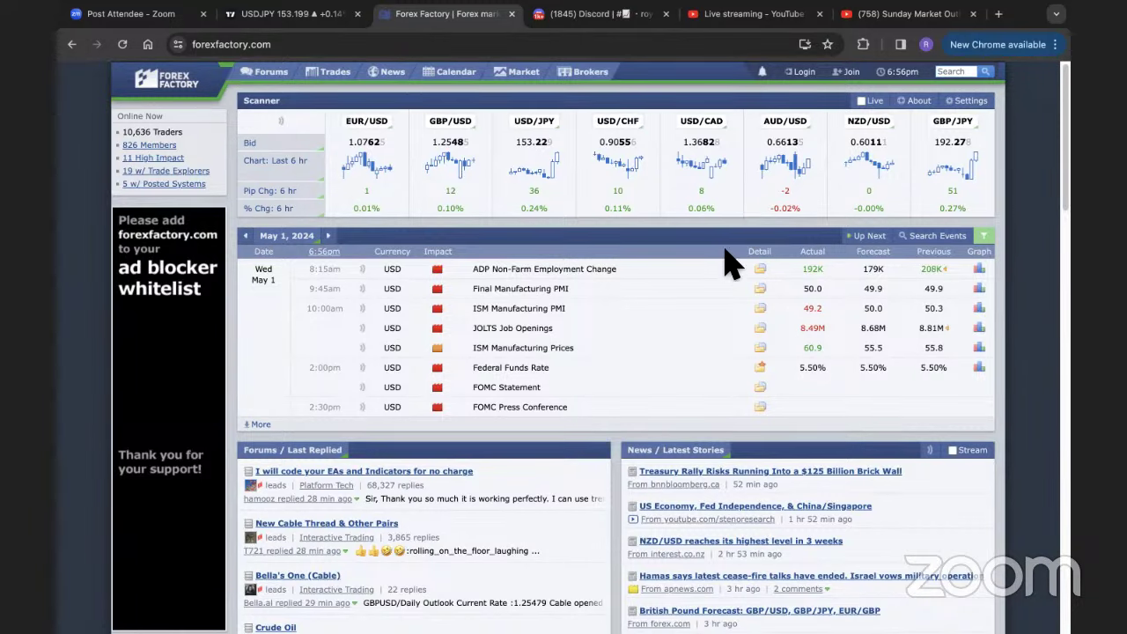
left_click(761, 369)
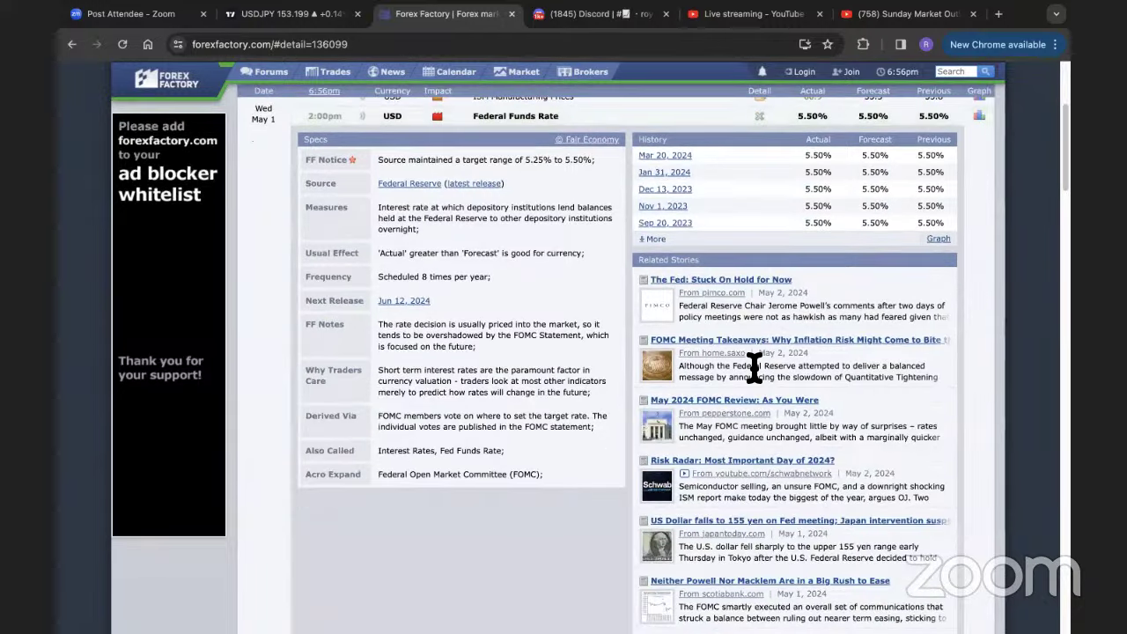
scroll(757, 370, "up", 2)
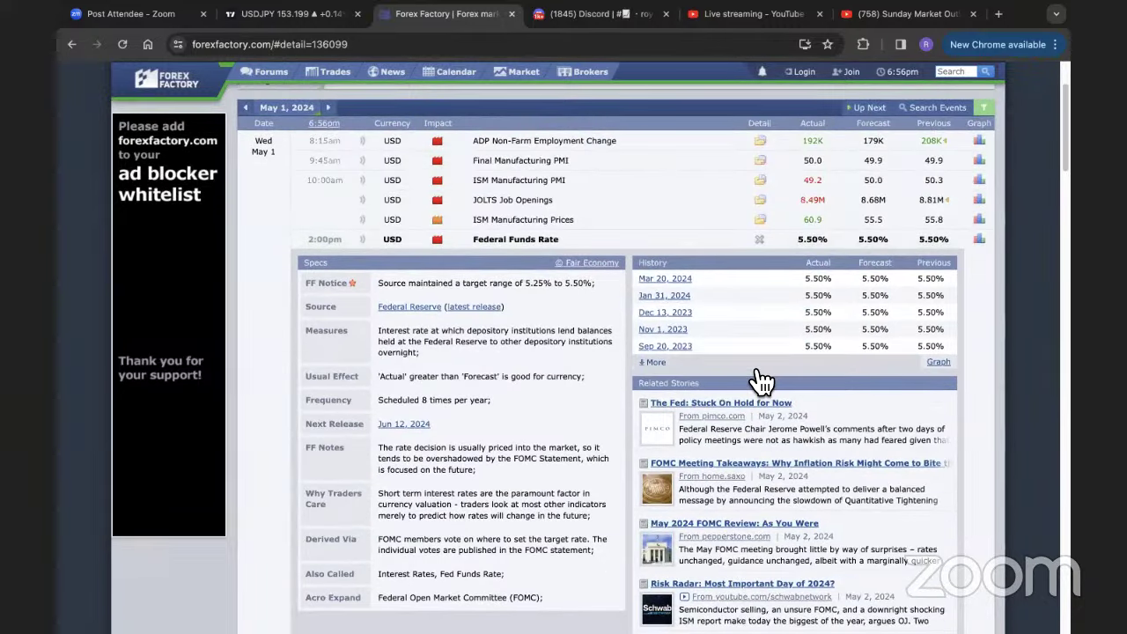
Switch back to TradingView, load the XAUUSD chart from the watchlist and hide the watchlist
key("ctrl+shift+Tab")
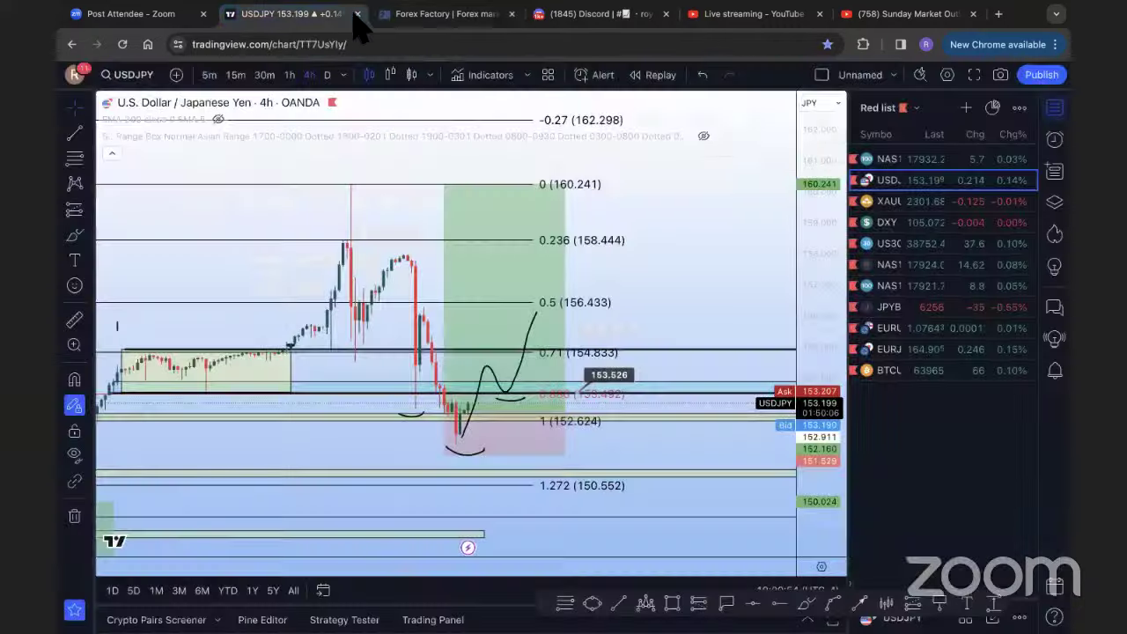
scroll(687, 302, "up", 1)
key("Down")
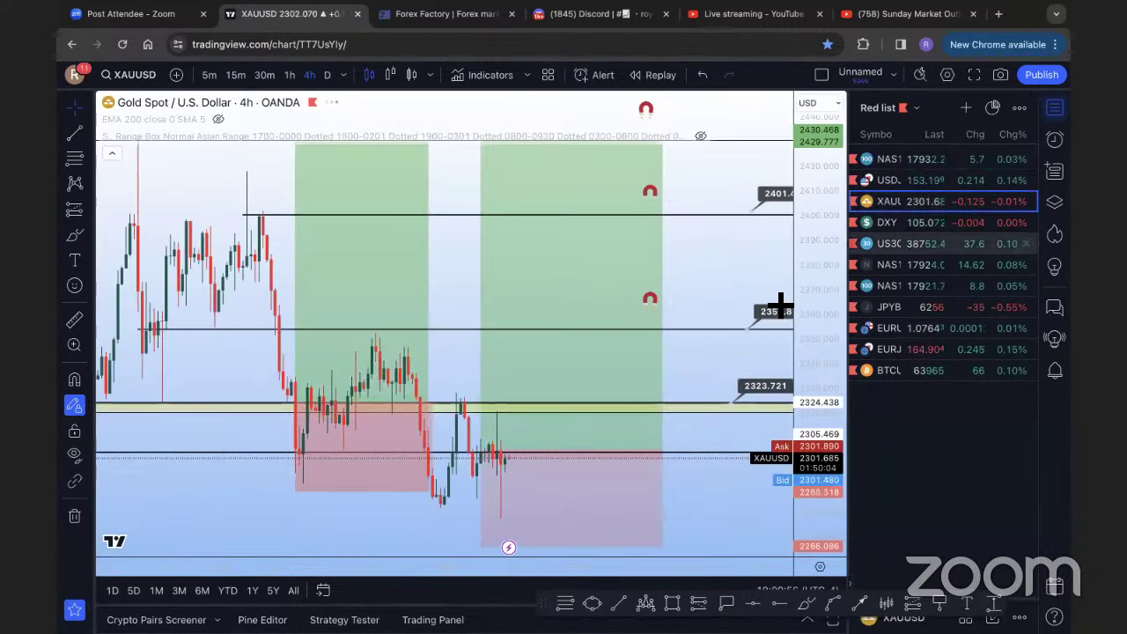
left_click(1054, 108)
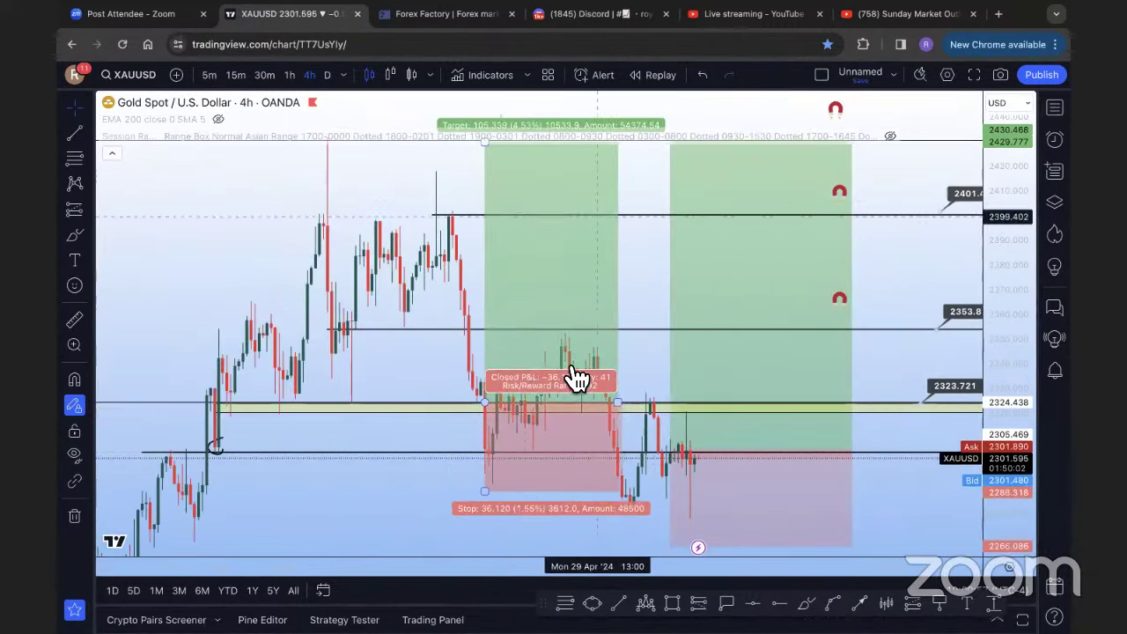
Examine the XAUUSD 4-hour price action around the two long positions and the marked horizontal levels
scroll(365, 221, "right", 2)
scroll(335, 202, "up", 1)
scroll(423, 194, "left", 2)
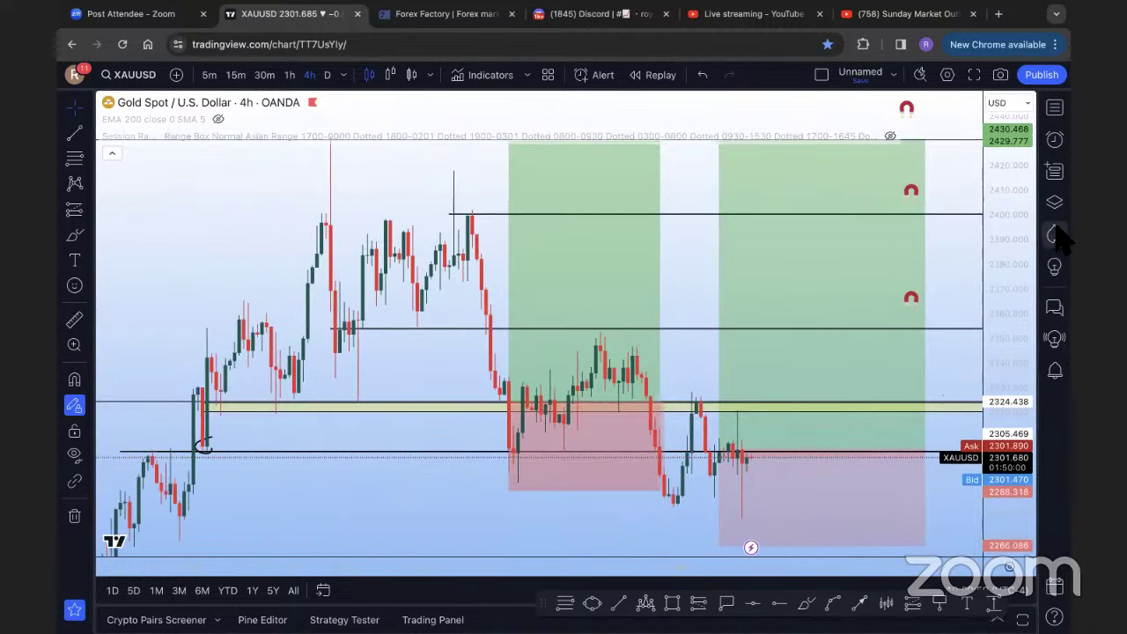
left_click_drag(1008, 264, 930, 296)
left_click_drag(911, 336, 915, 337)
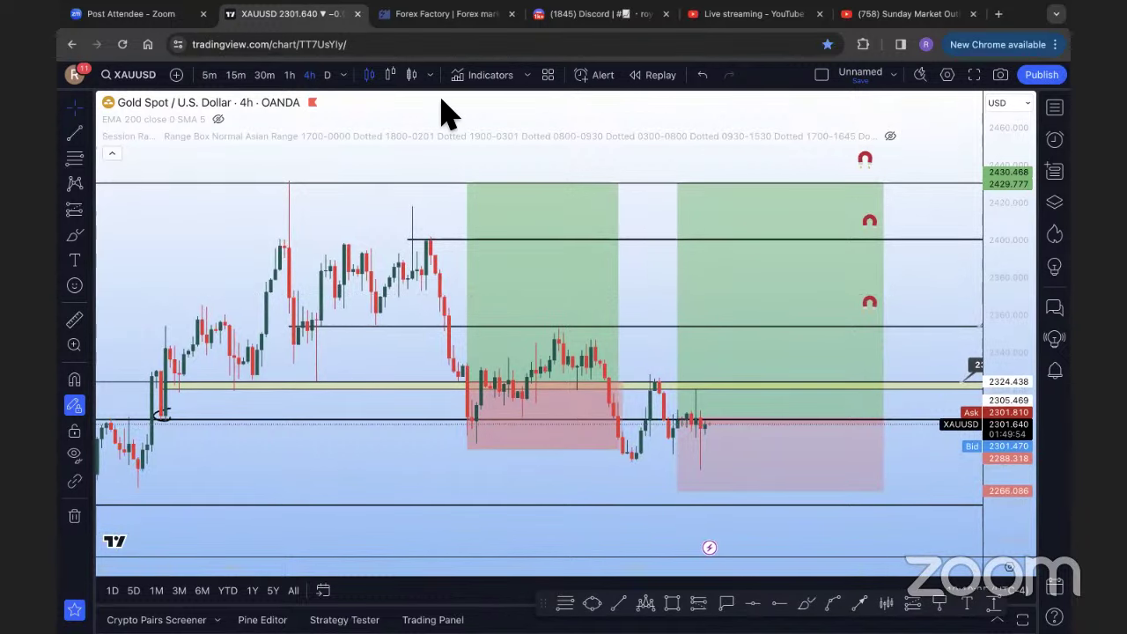
left_click_drag(362, 203, 387, 209)
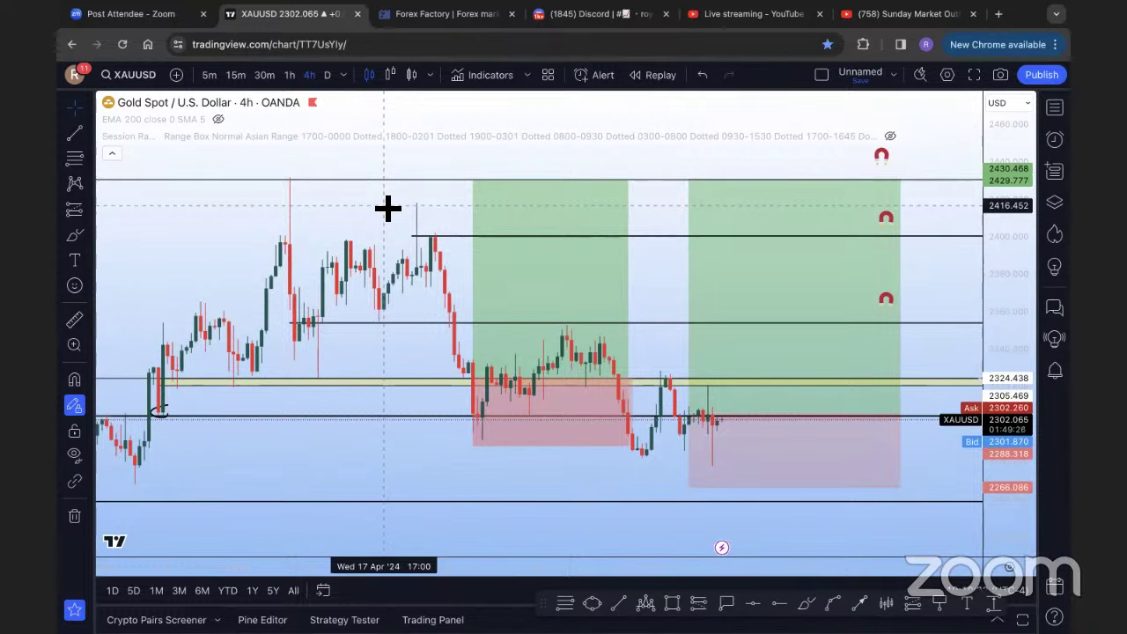
scroll(417, 177, "down", 2)
scroll(496, 221, "up", 2)
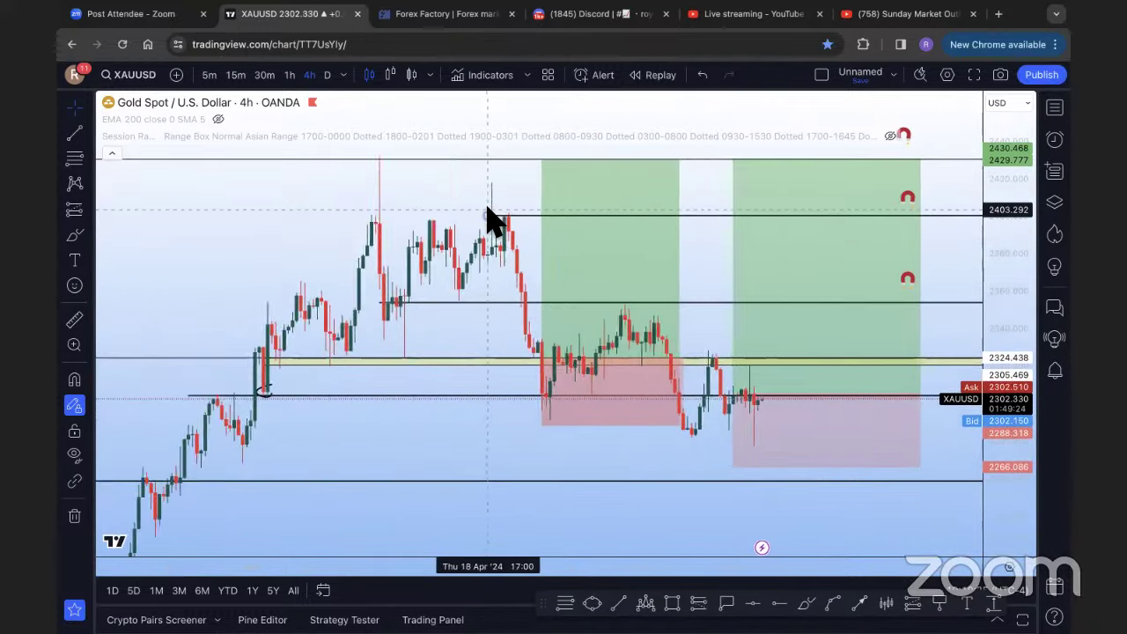
left_click_drag(485, 214, 382, 234)
scroll(362, 234, "up", 1)
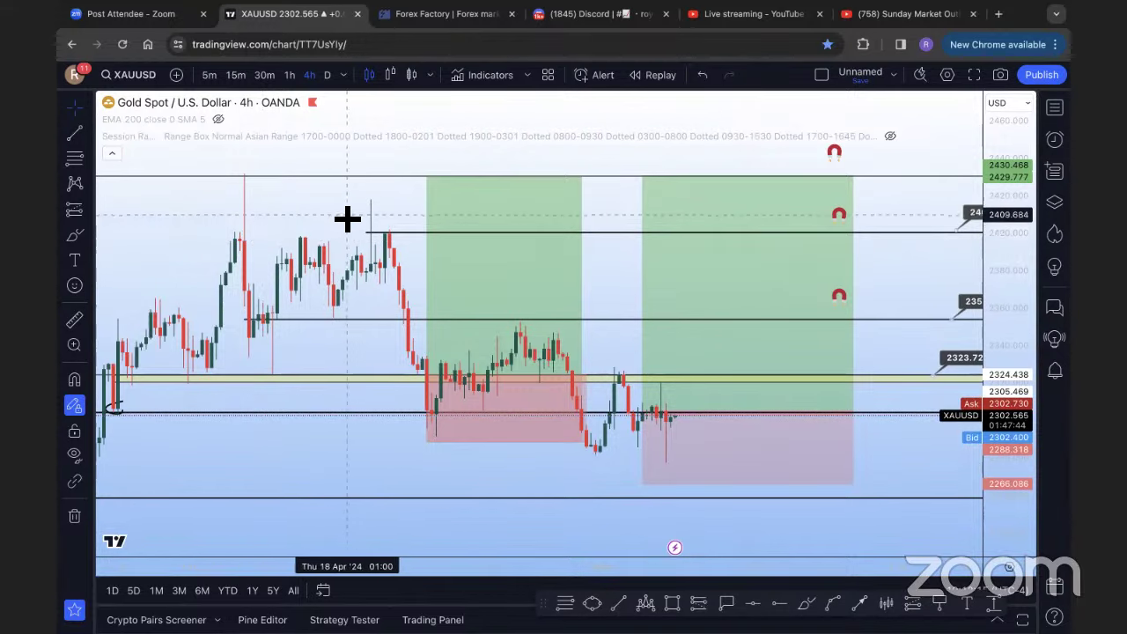
scroll(373, 216, "down", 3)
scroll(377, 216, "up", 3)
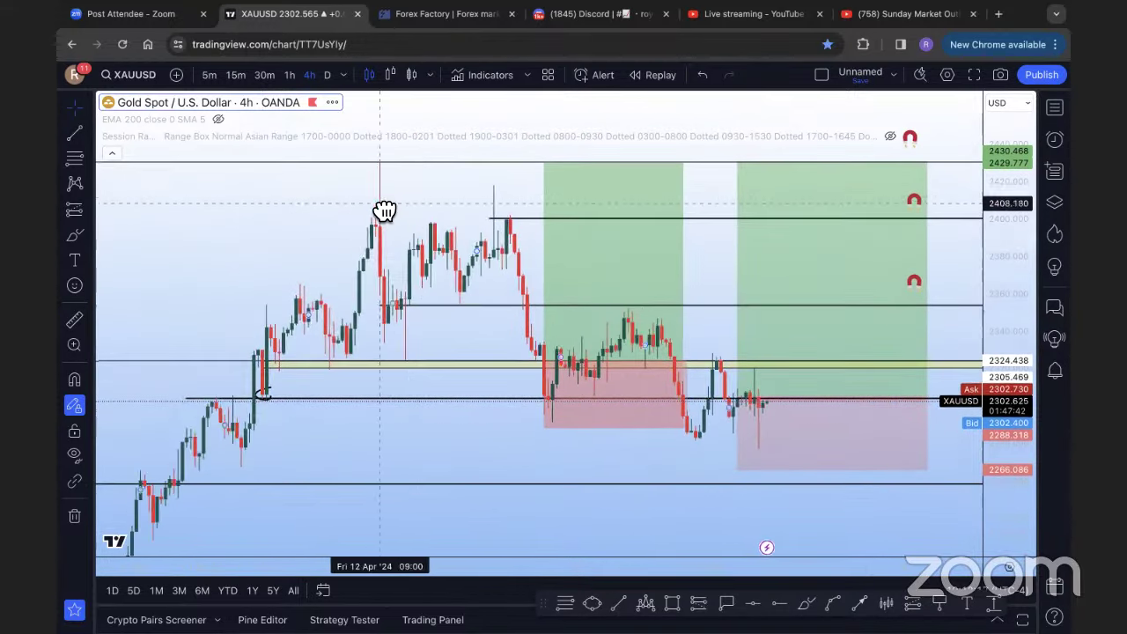
scroll(358, 206, "down", 3)
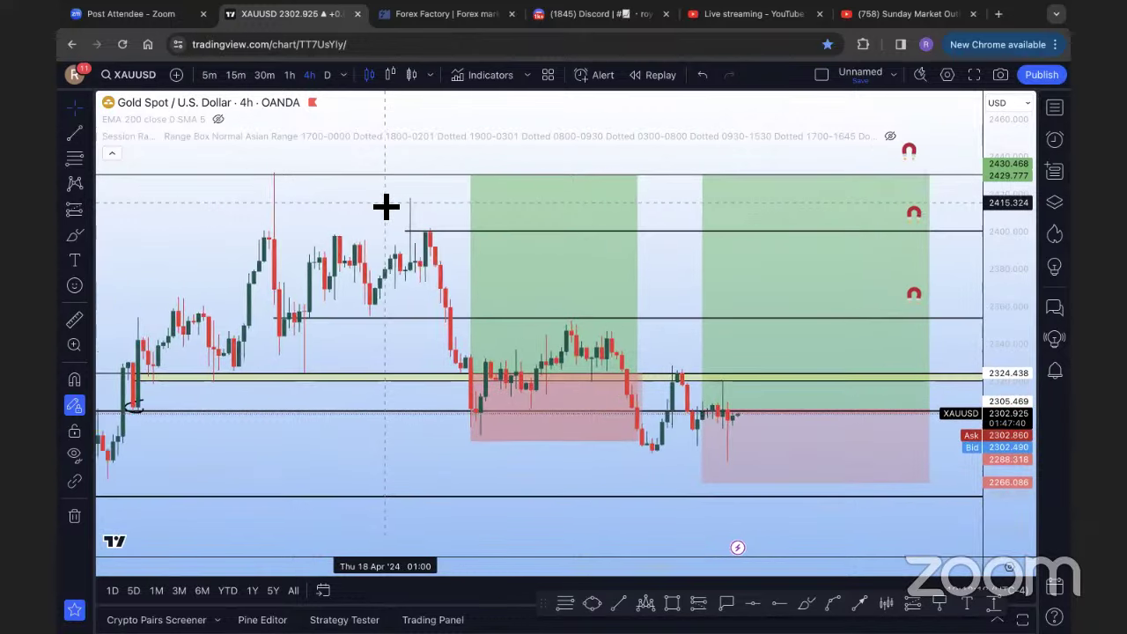
Show the watchlist again and bring up the NAS100USD 4-hour chart from it
left_click(1054, 107)
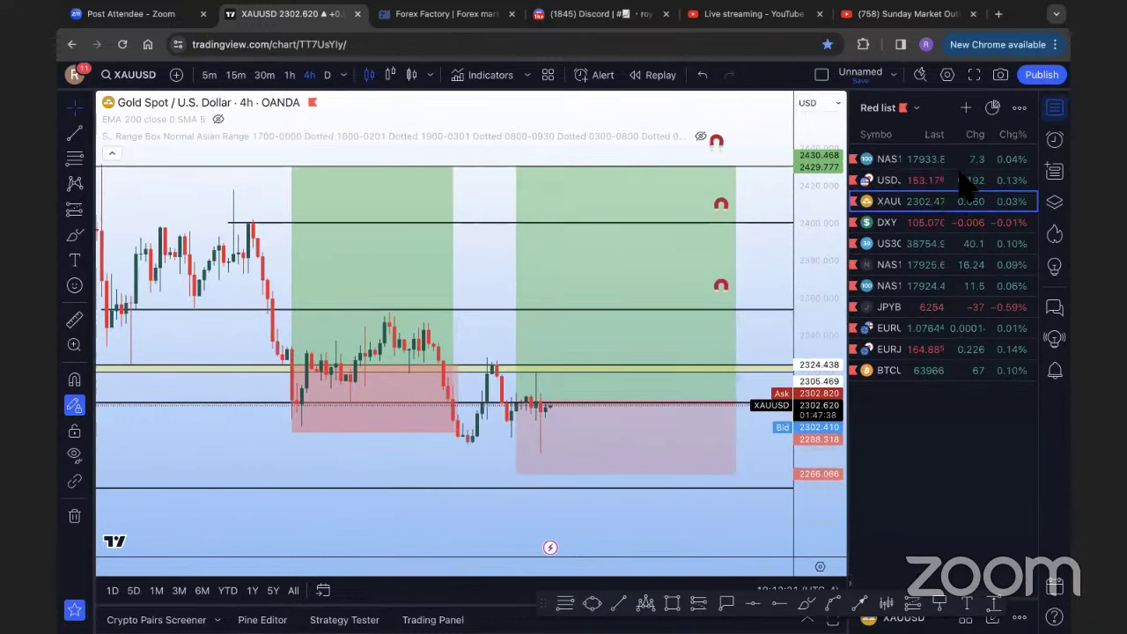
key("Up")
key("Up")
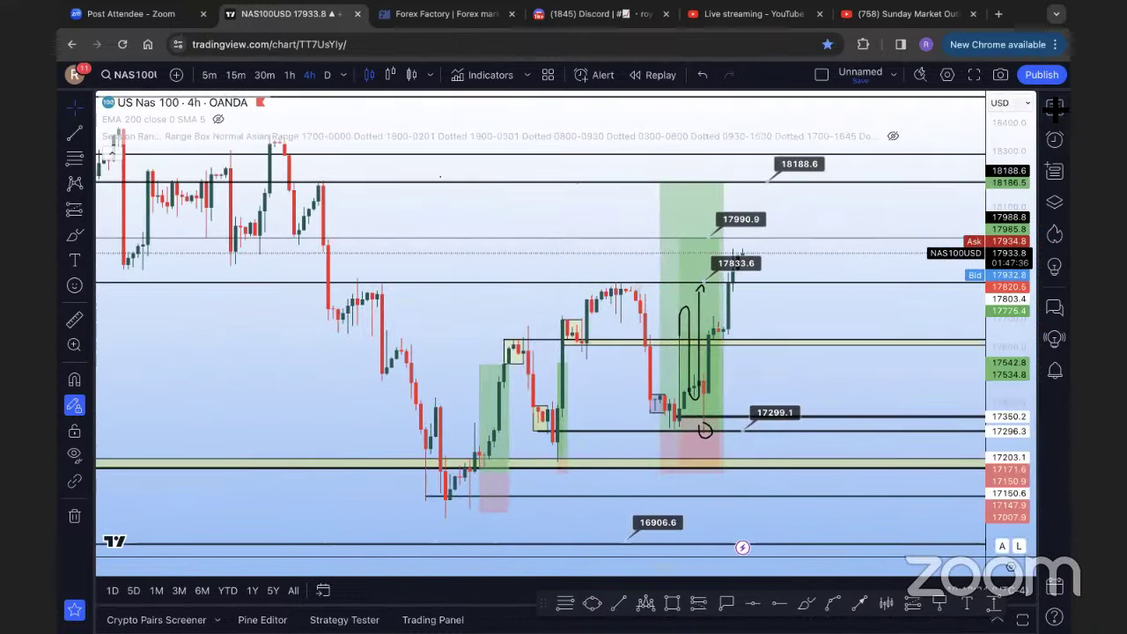
Return to the XAUUSD chart, hide the watchlist and bring the earlier April price action into view
left_click(916, 202)
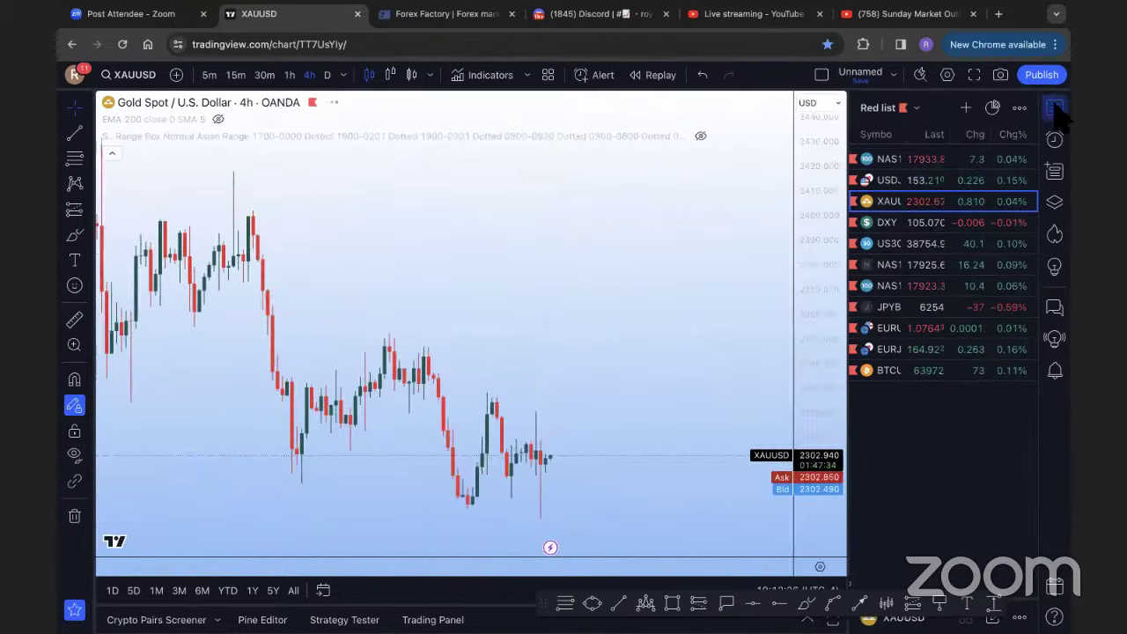
left_click(1054, 106)
left_click_drag(606, 297, 687, 493)
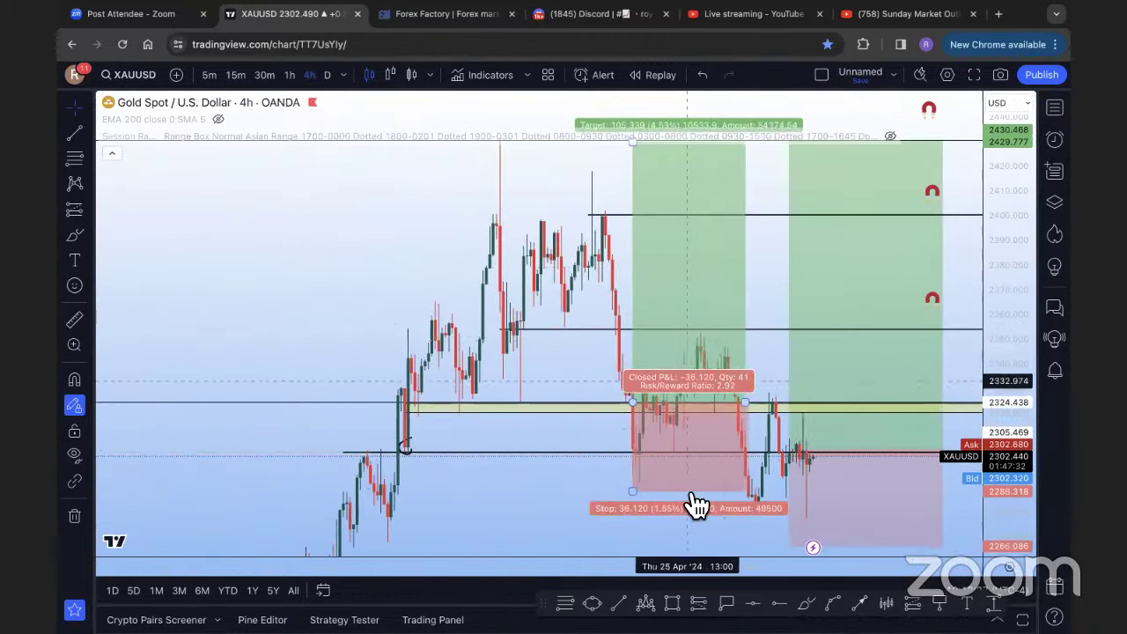
Brush short horizontal marks at the successive highs and lows of the gold decline from the 2401.471 level
left_click_drag(996, 284, 921, 380)
left_click_drag(478, 438, 425, 420)
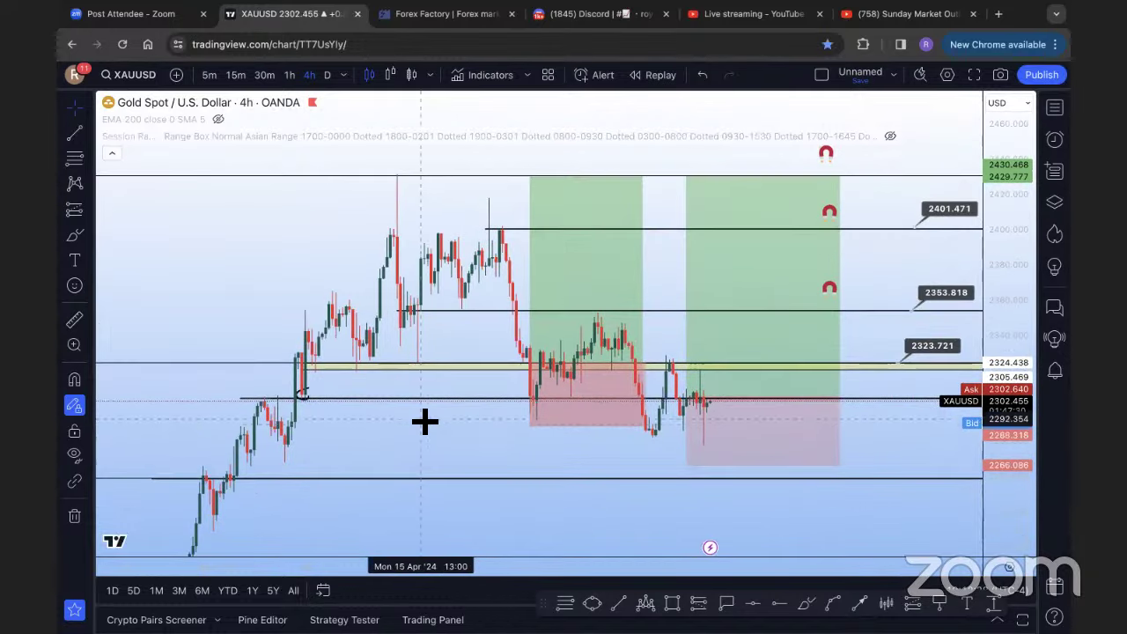
left_click(75, 235)
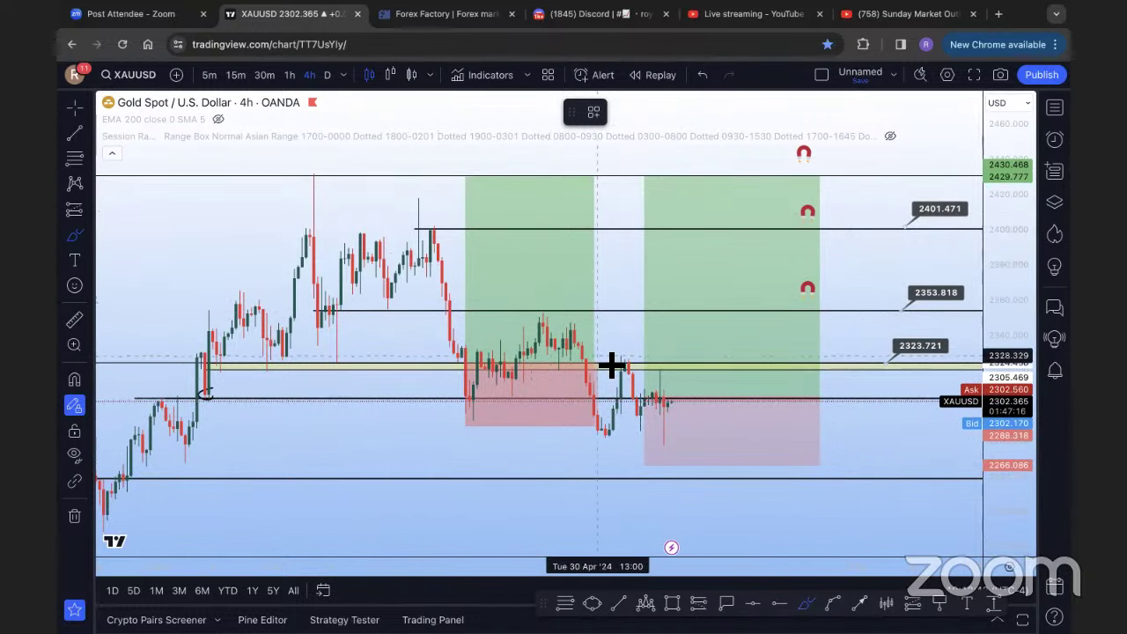
left_click(417, 229)
left_click_drag(526, 318, 598, 318)
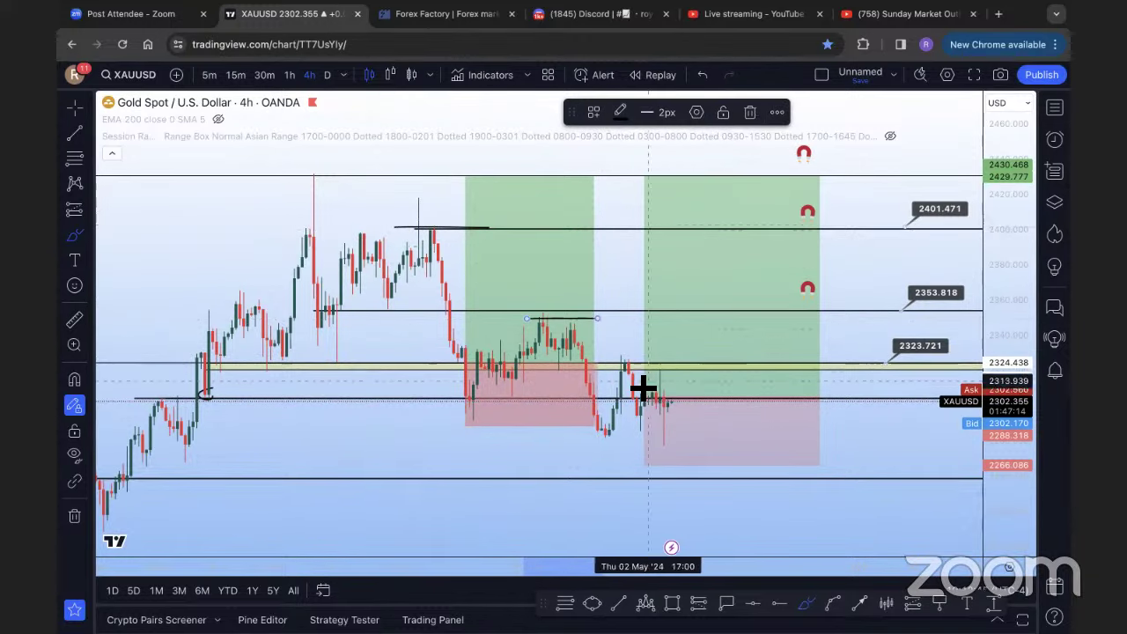
left_click_drag(601, 367, 703, 372)
left_click_drag(448, 404, 512, 407)
left_click_drag(585, 448, 672, 454)
Undo the horizontal brush marks at the gold highs and lows
key("ctrl+z")
key("ctrl+z")
key("ctrl+z")
key("ctrl+z")
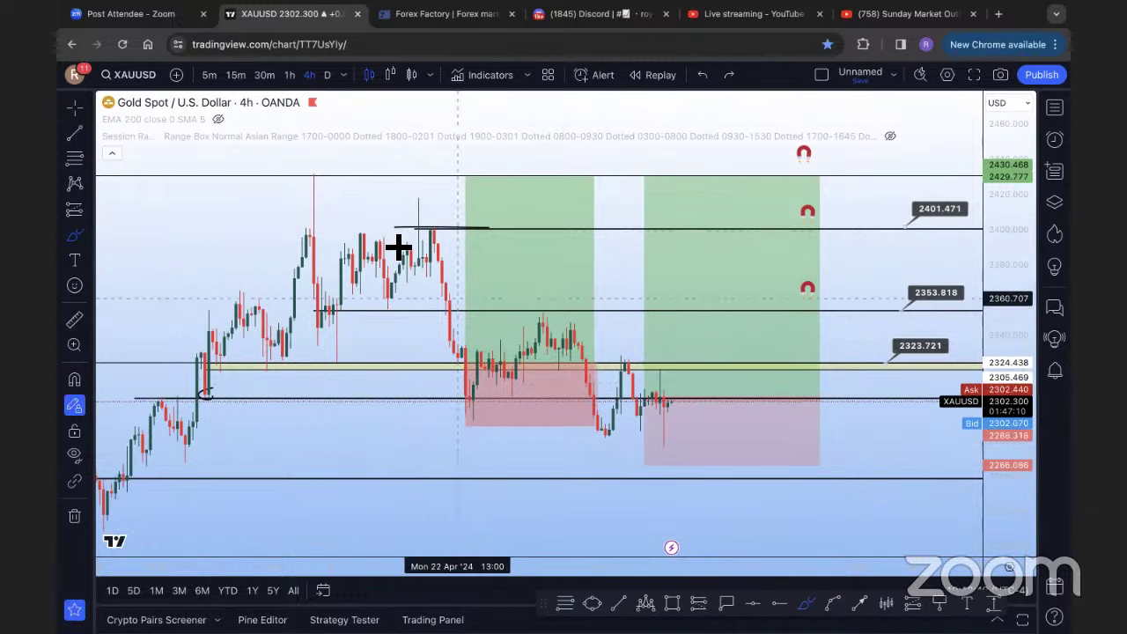
Brush slanted marks across the successive swing lows in gold and undo them
left_click_drag(329, 355, 361, 377)
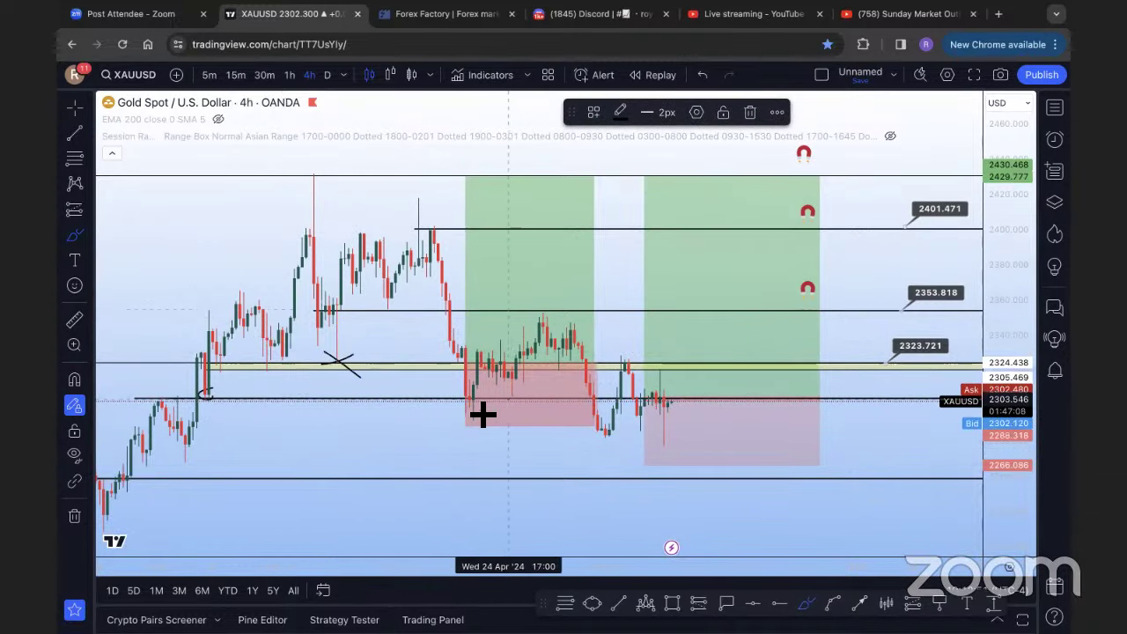
left_click_drag(461, 400, 496, 430)
left_click_drag(632, 447, 666, 434)
key("ctrl+z")
key("ctrl+z")
key("ctrl+z")
key("ctrl+z")
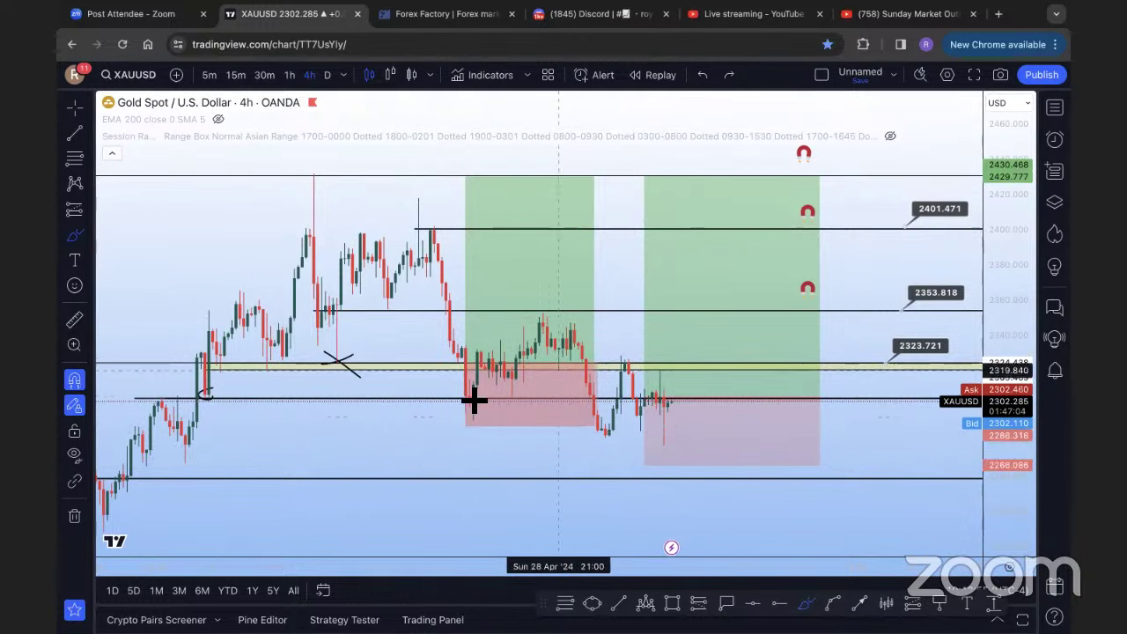
Circle and underline the early-April gold low with the brush and sketch the rise up to the April high
scroll(452, 370, "left", 5)
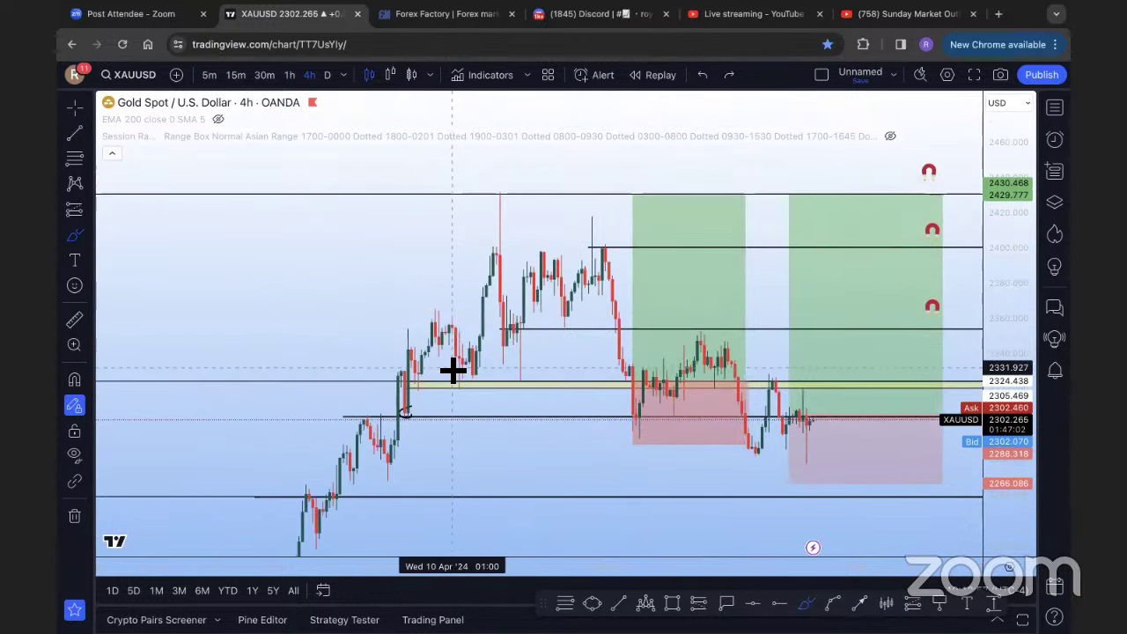
mouse_move(271, 469)
left_mouse_down()
mouse_move(339, 481)
mouse_move(272, 478)
mouse_move(383, 474)
left_mouse_up()
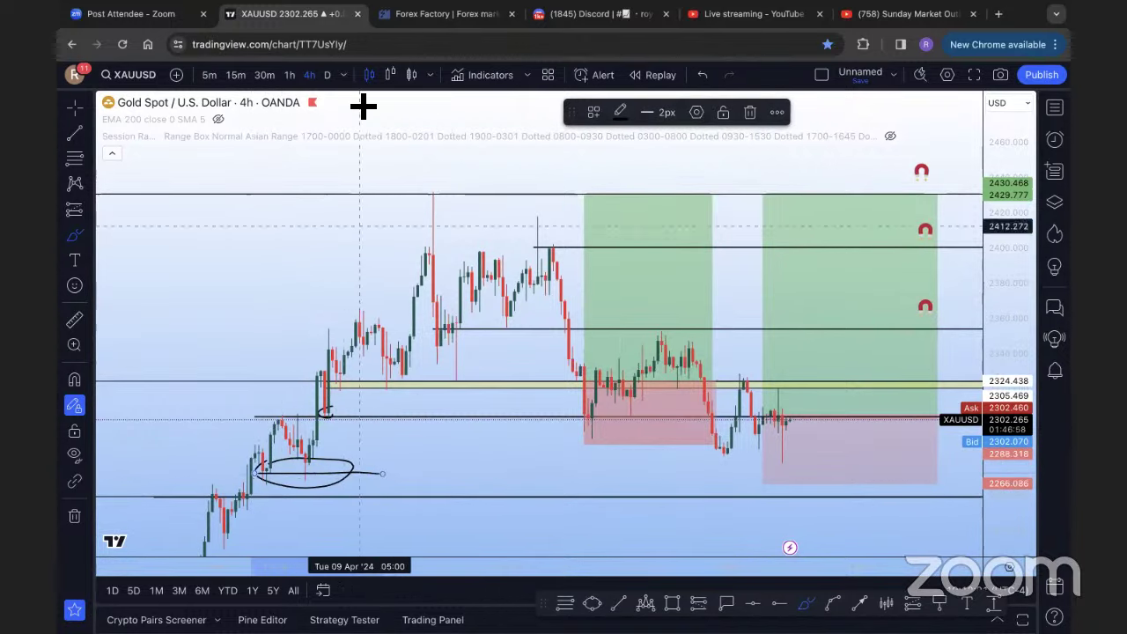
left_click_drag(287, 457, 269, 471)
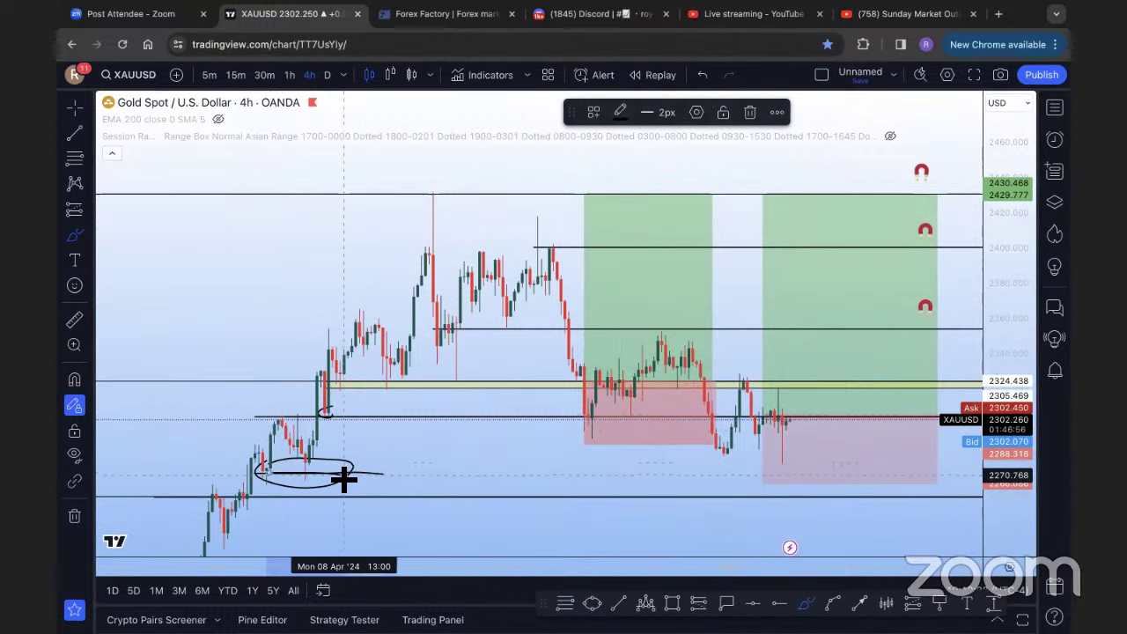
left_click_drag(318, 413, 463, 193)
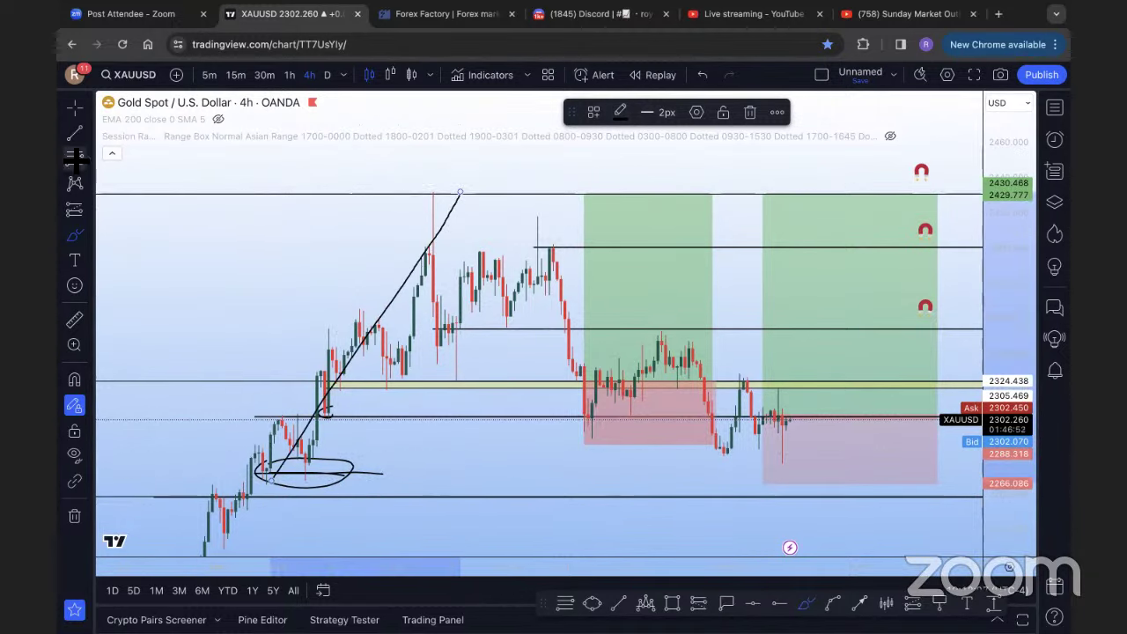
Draw a Fibonacci retracement on gold from the early-April low at 2267.970 to the April high at 2430.660
left_click(245, 473)
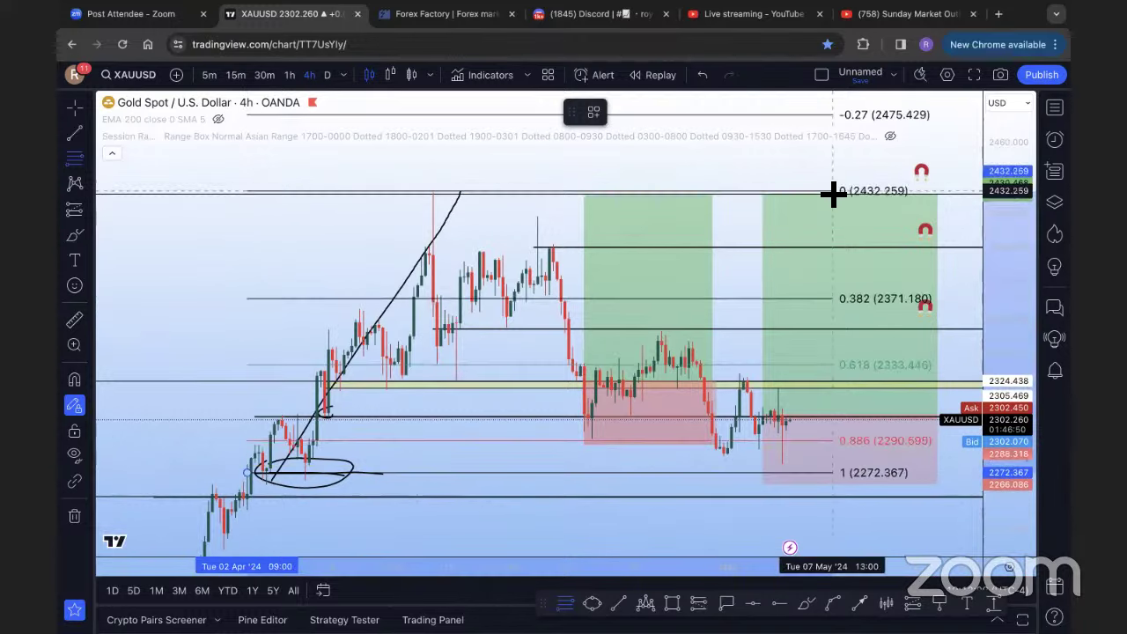
left_click(863, 194)
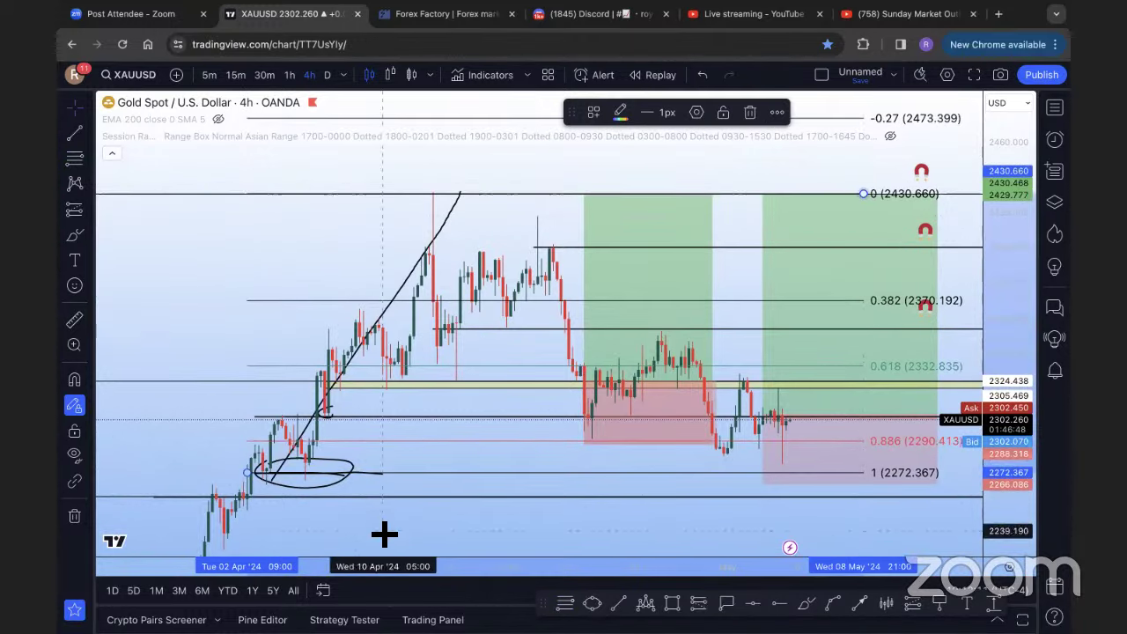
left_click_drag(243, 473, 250, 479)
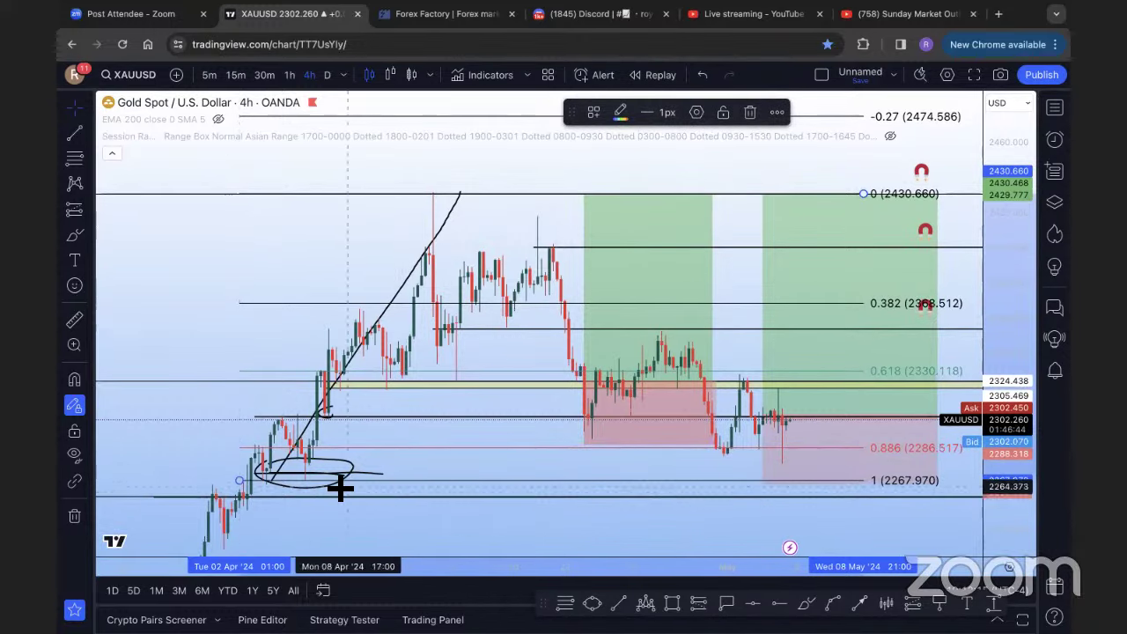
left_click_drag(516, 221, 514, 217)
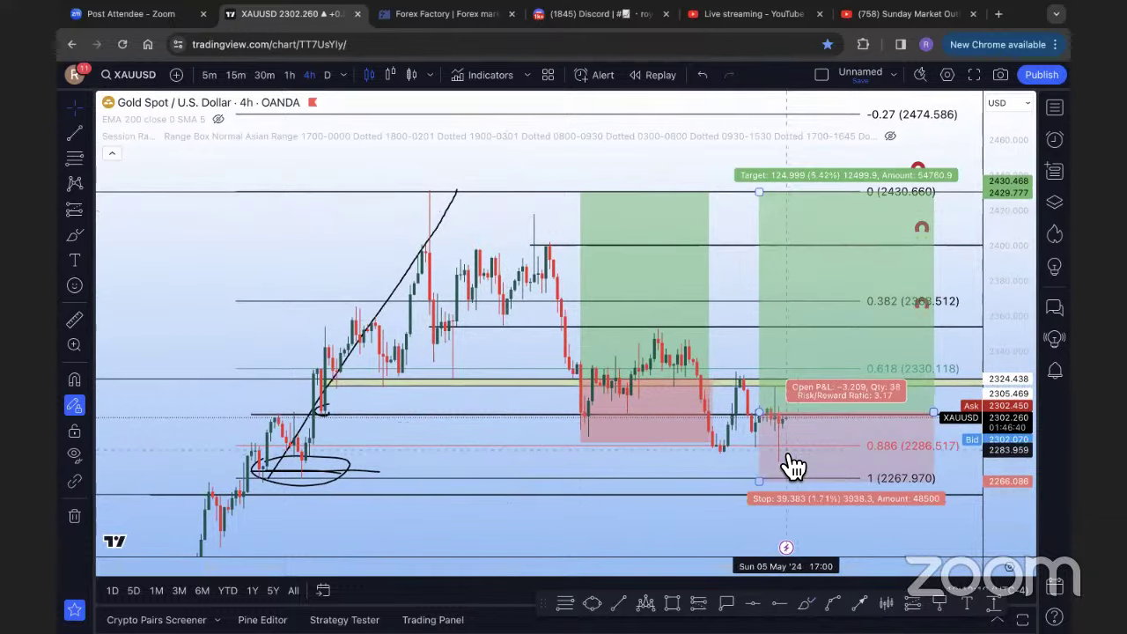
Brush marks under the recent gold lows near the 0.886 level and a V-shaped dip and rebound towards the 1 level
left_click(75, 236)
mouse_move(704, 446)
left_mouse_down()
mouse_move(772, 451)
mouse_move(783, 478)
mouse_move(790, 423)
left_mouse_up()
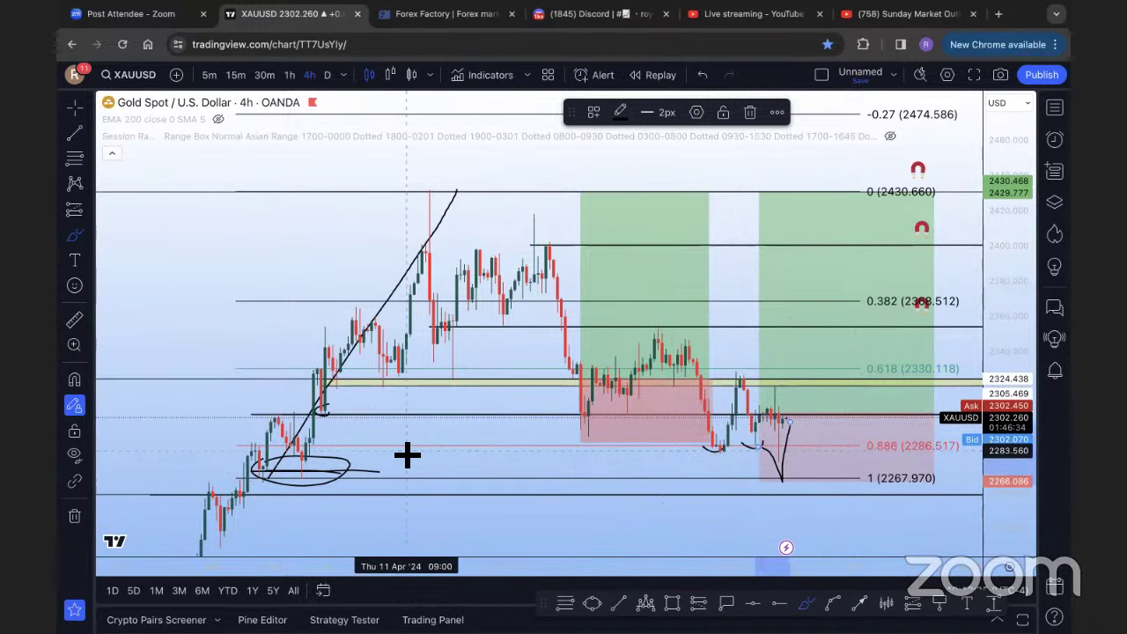
left_click(480, 393)
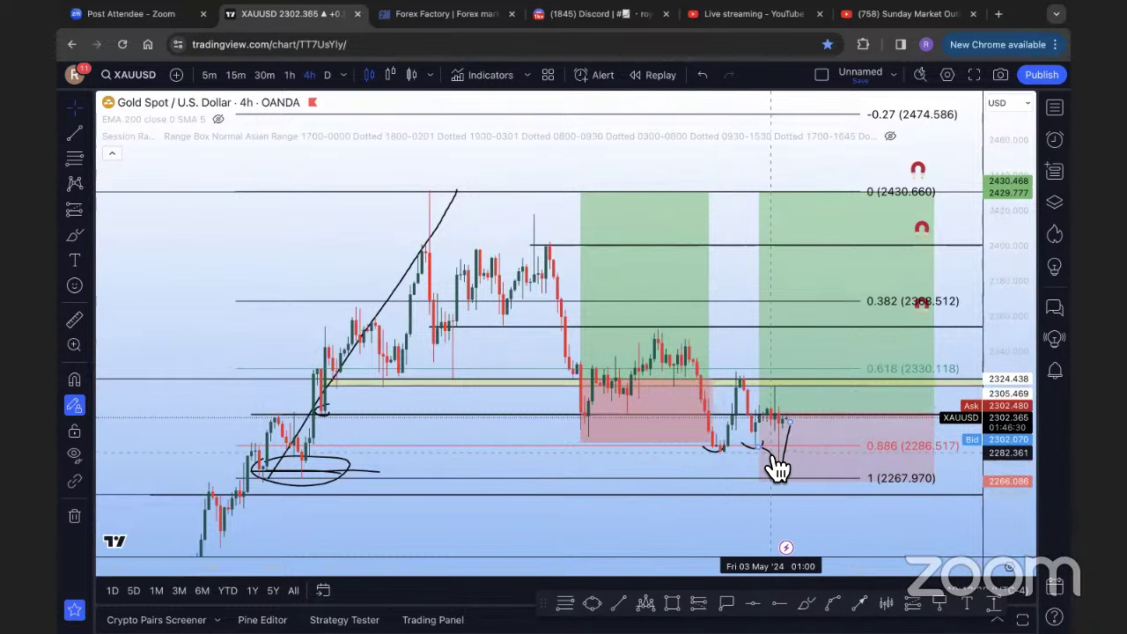
Undo the brush marks and the Fibonacci retracement on the gold chart
key("super+z")
key("super+z")
key("super+z")
key("super+z")
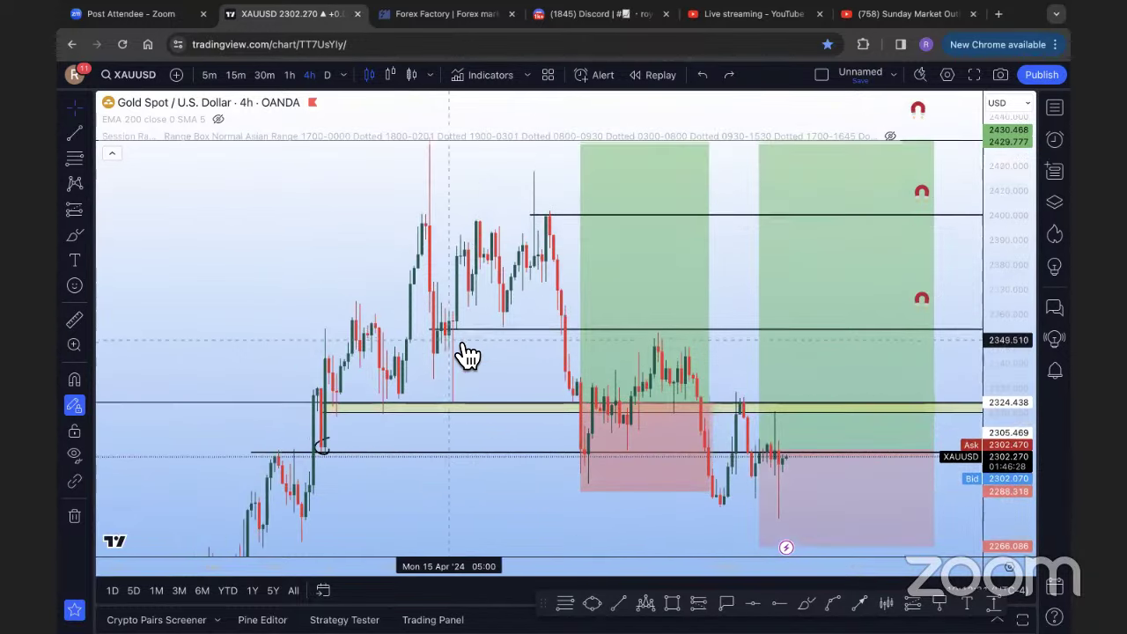
Brush the latest gold swing from the 30 April low up to the yellow zone and back down, and undo it
right_click(460, 341)
left_click(503, 282)
mouse_move(1006, 226)
left_mouse_down()
mouse_move(992, 348)
mouse_move(898, 264)
left_mouse_up()
left_click(75, 235)
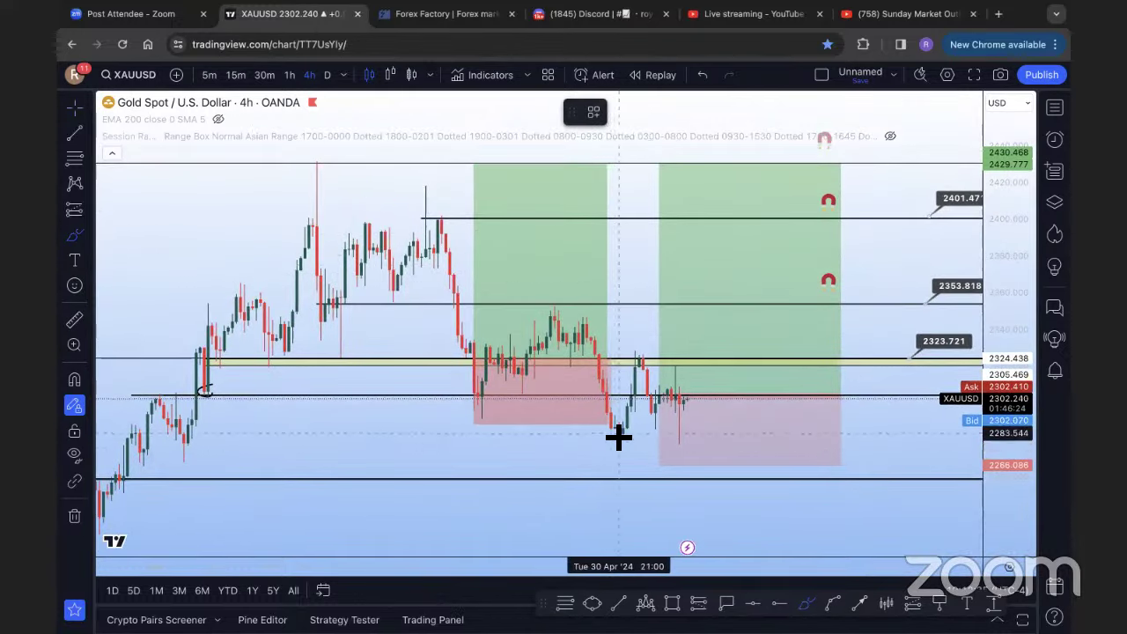
mouse_move(618, 433)
left_mouse_down()
mouse_move(649, 397)
mouse_move(646, 432)
mouse_move(701, 432)
mouse_move(701, 360)
left_mouse_up()
key("ctrl+z")
key("ctrl+z")
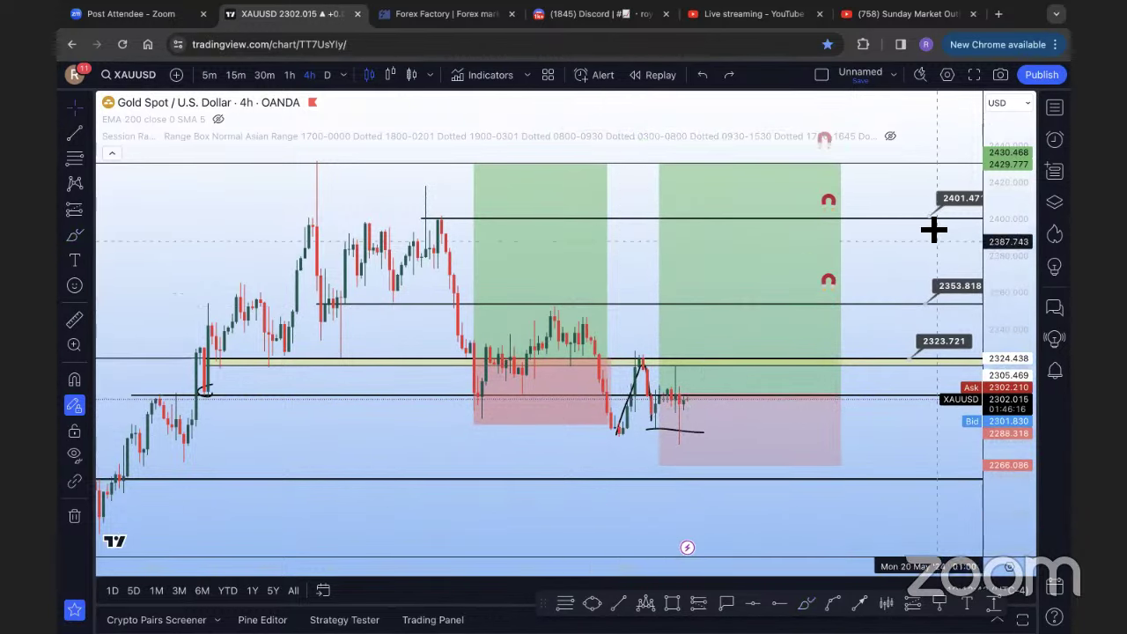
Load the DXY chart from the watchlist on the daily timeframe and examine the latest drop below the 105.679 level
left_click(1054, 107)
left_click(888, 221)
left_click(1054, 107)
left_click(326, 75)
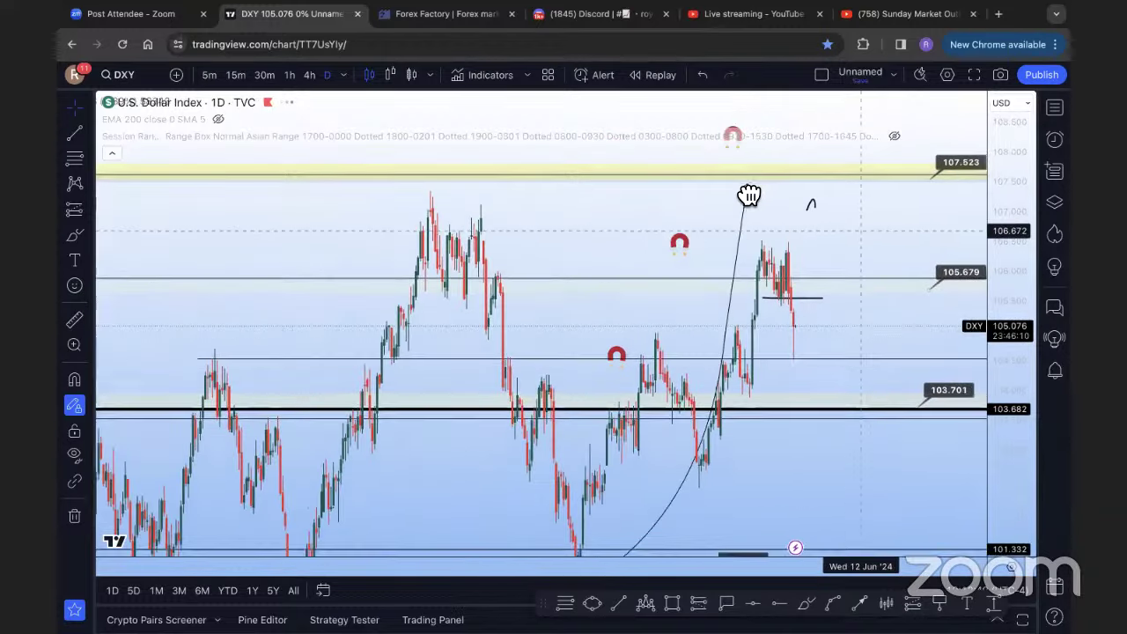
left_click_drag(749, 194, 668, 172)
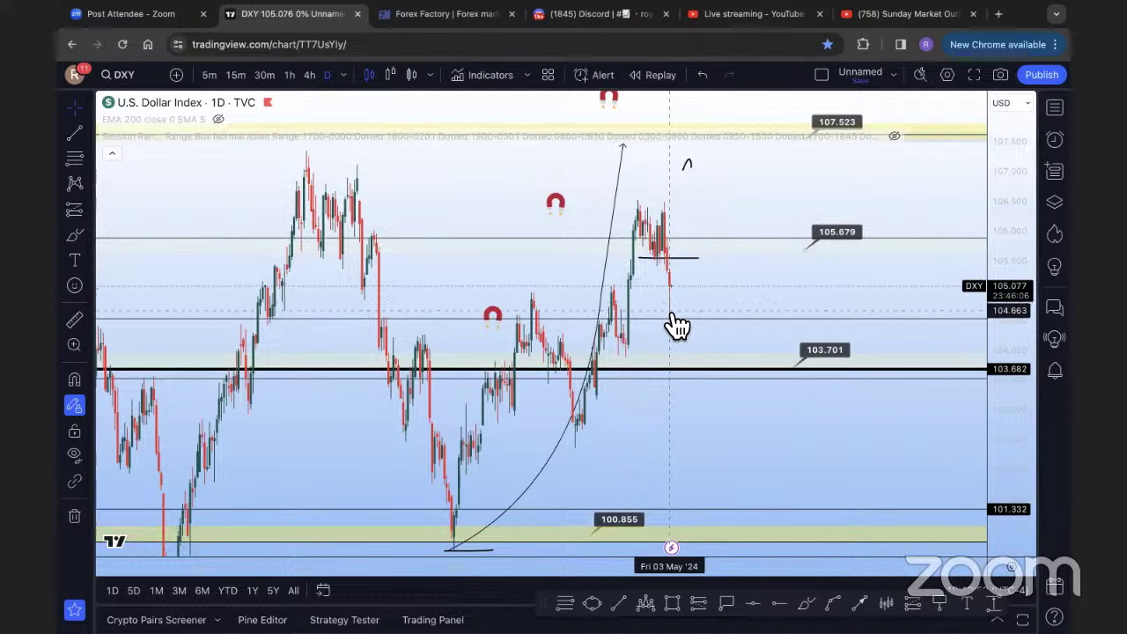
left_click_drag(749, 296, 725, 284)
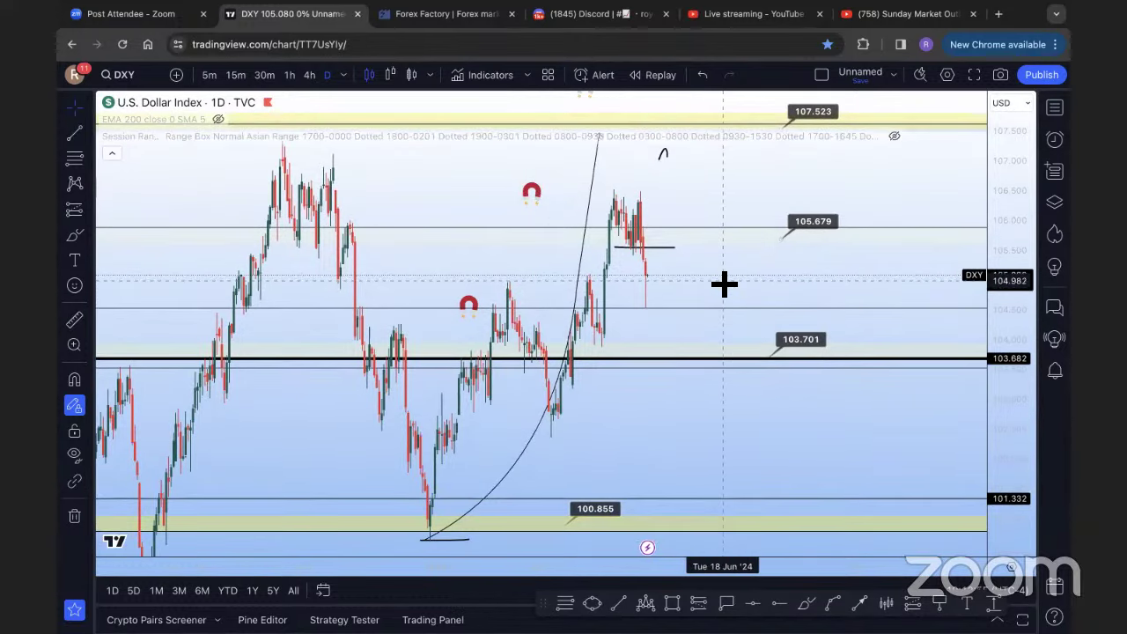
Return to the XAUUSD 4-hour chart from the watchlist and rescale it around the two long positions
left_click(1054, 107)
left_click(890, 201)
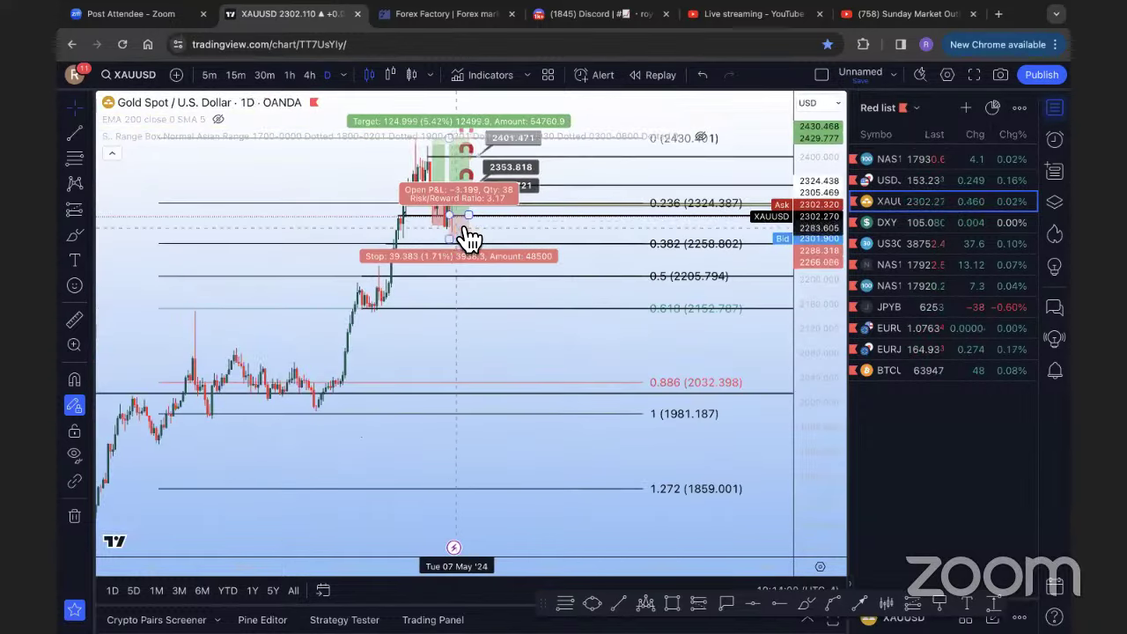
left_click(309, 74)
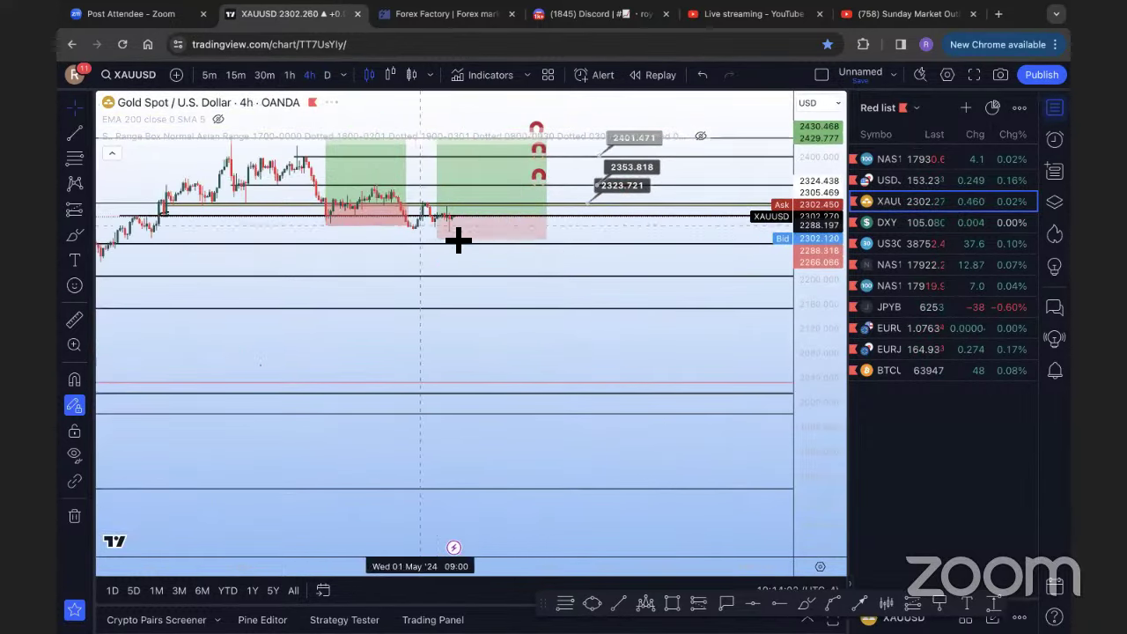
left_click_drag(835, 420, 828, 220)
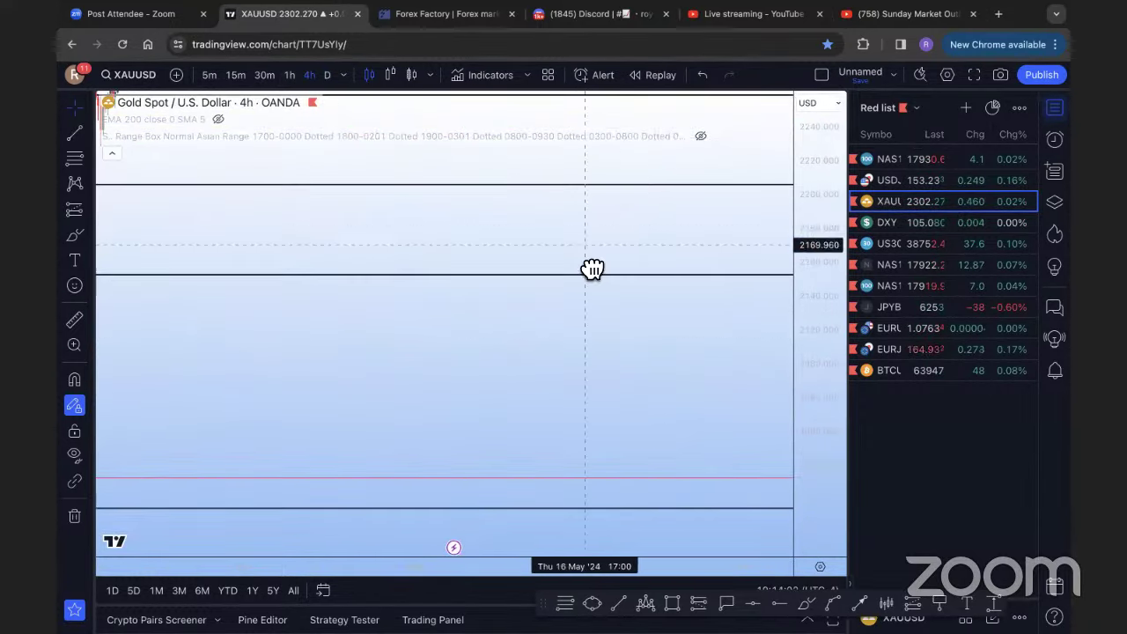
left_click_drag(592, 268, 438, 395)
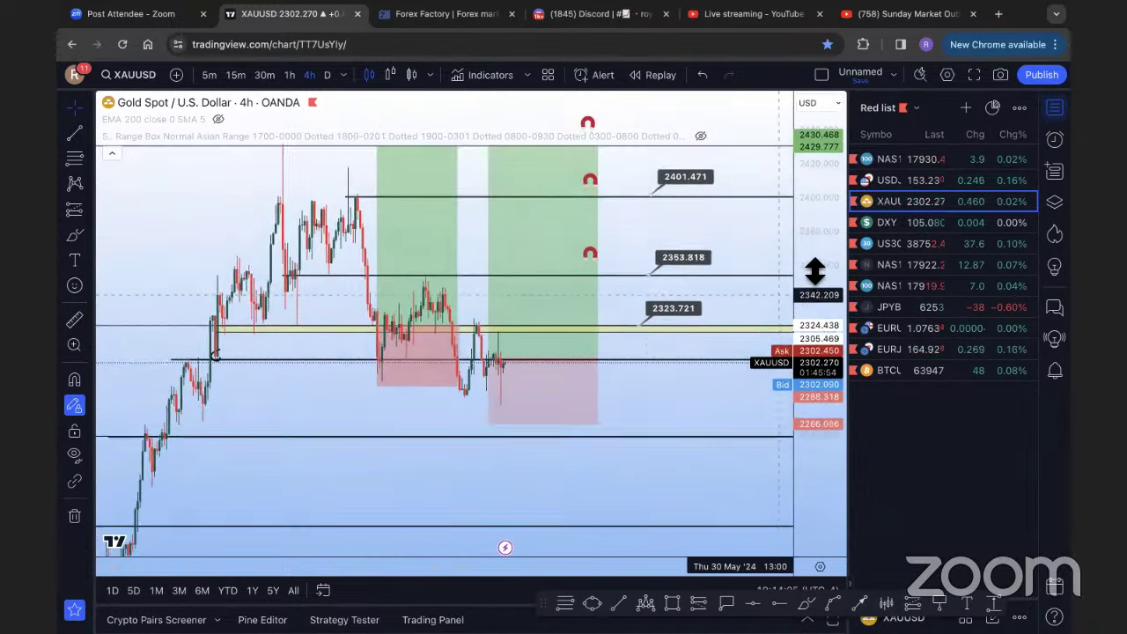
left_click(397, 202)
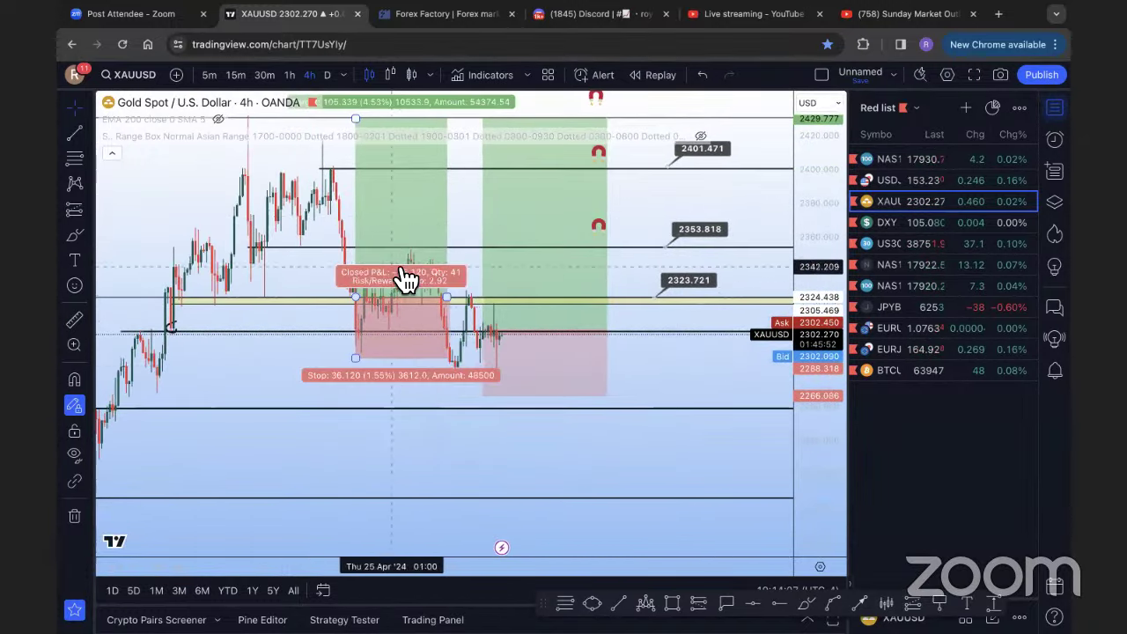
left_click_drag(463, 202, 538, 255)
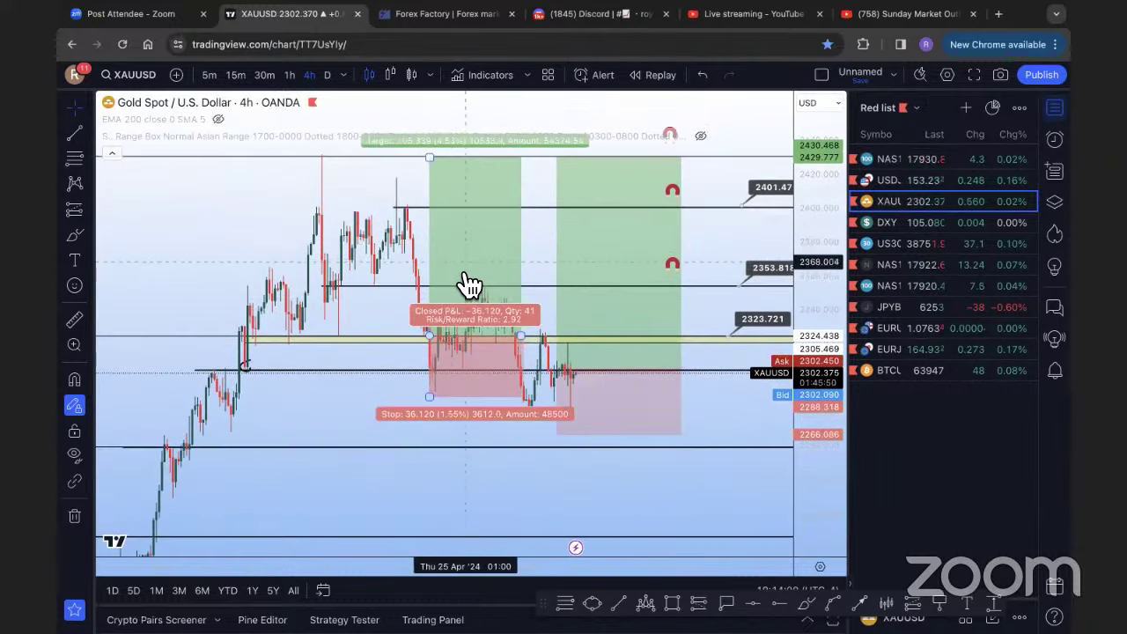
left_click(535, 255)
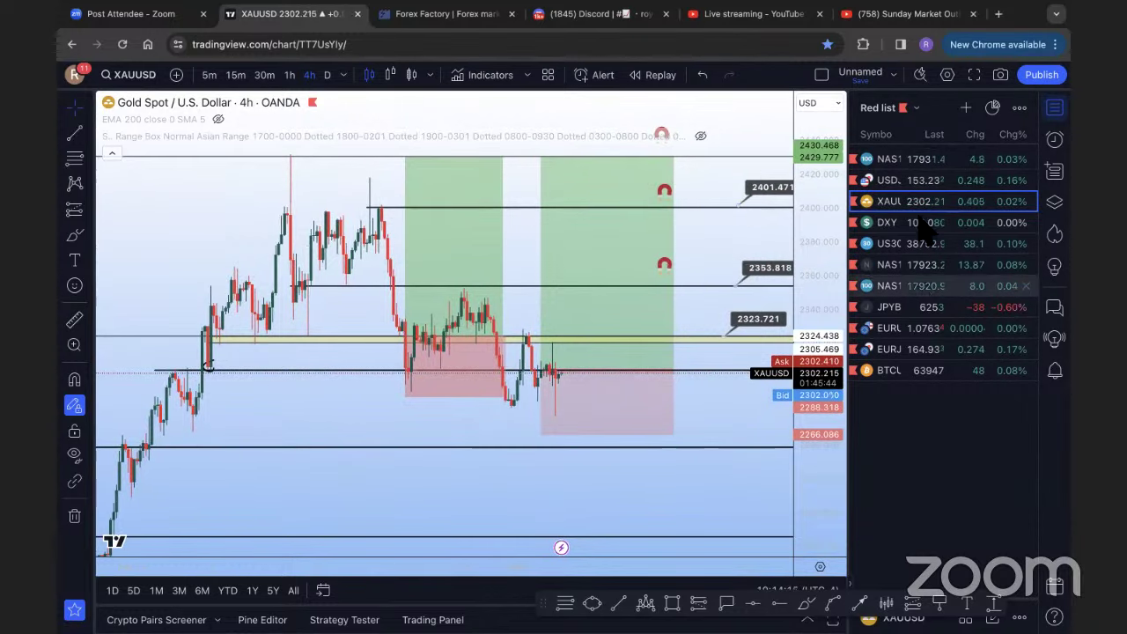
Load the USDJPY 4-hour chart from the watchlist and hide the watchlist to examine the long position
left_click(925, 179)
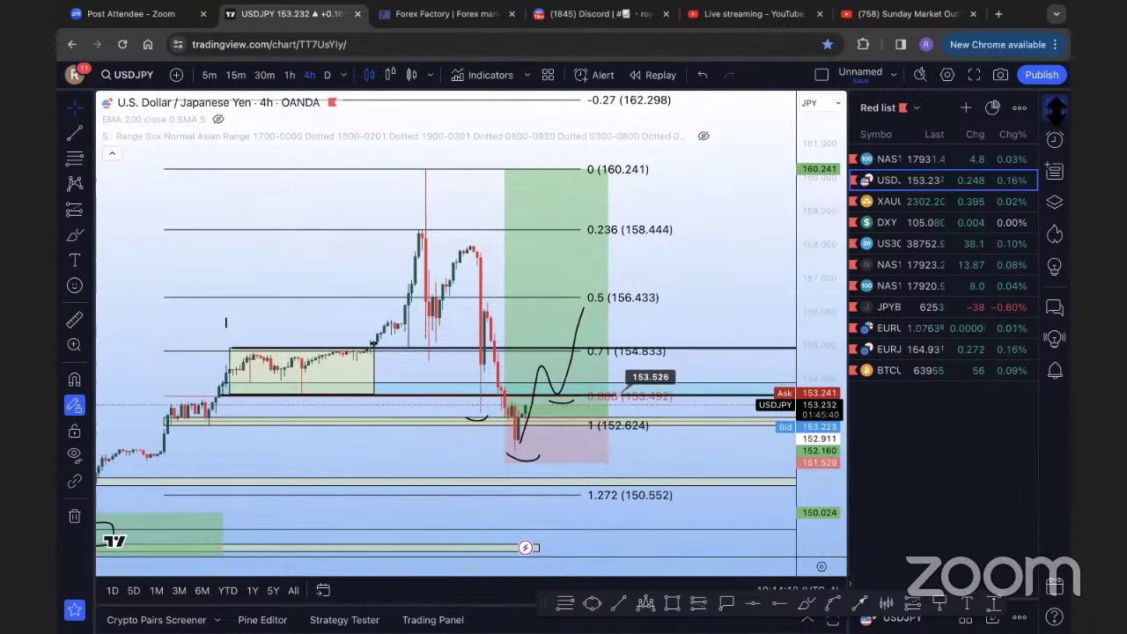
left_click(1055, 107)
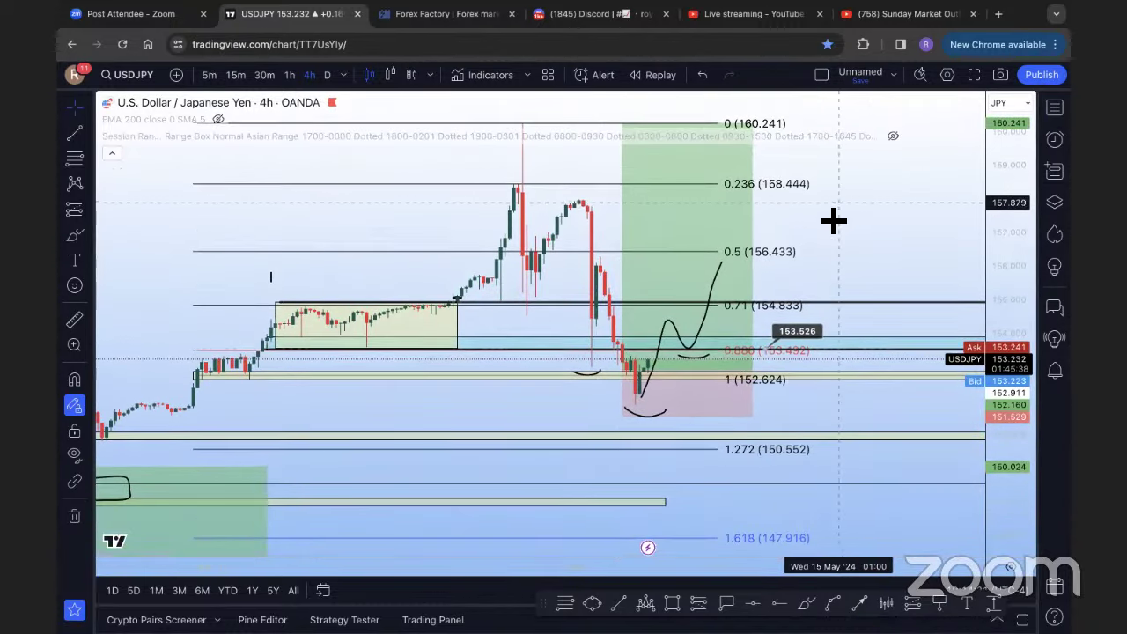
left_click(517, 374)
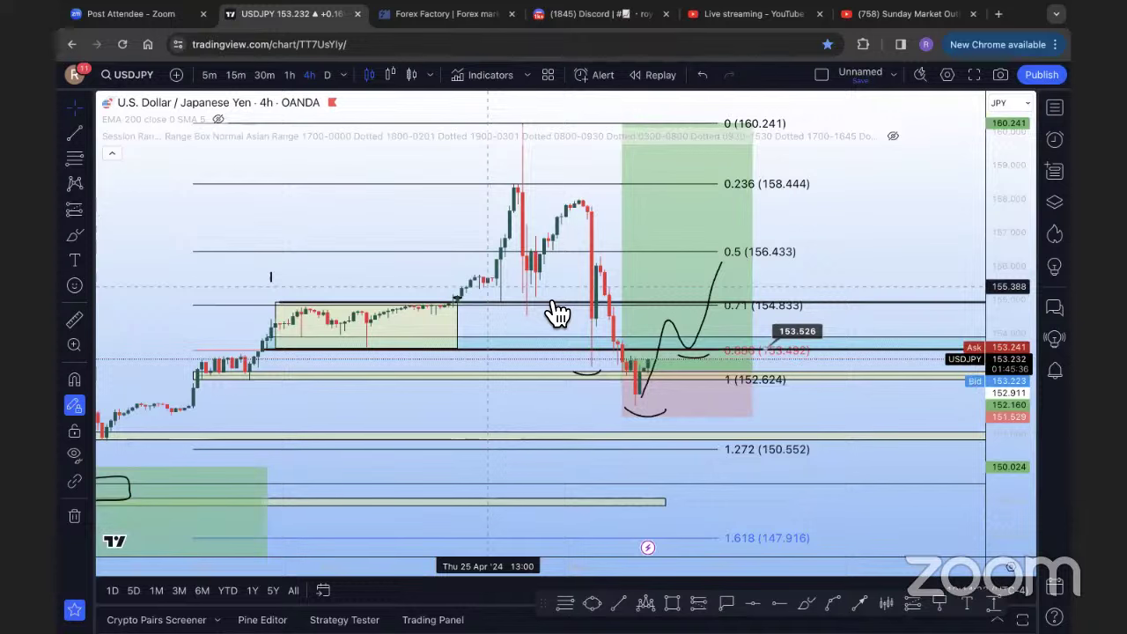
Connect the Paper Trading account as the broker for the chart
left_click(445, 619)
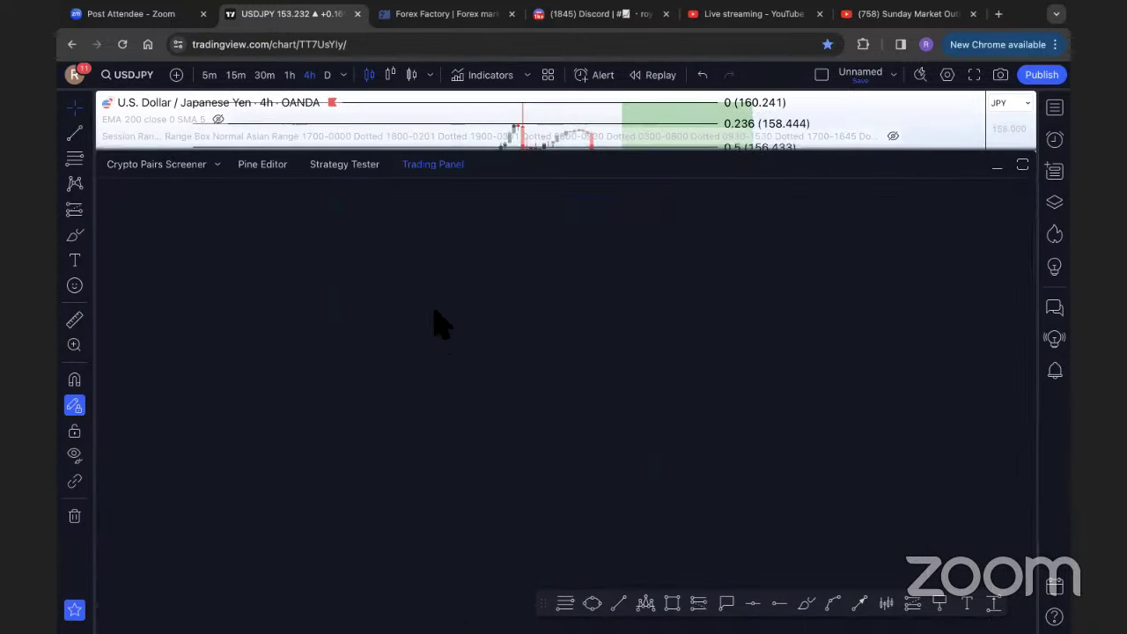
left_click(259, 475)
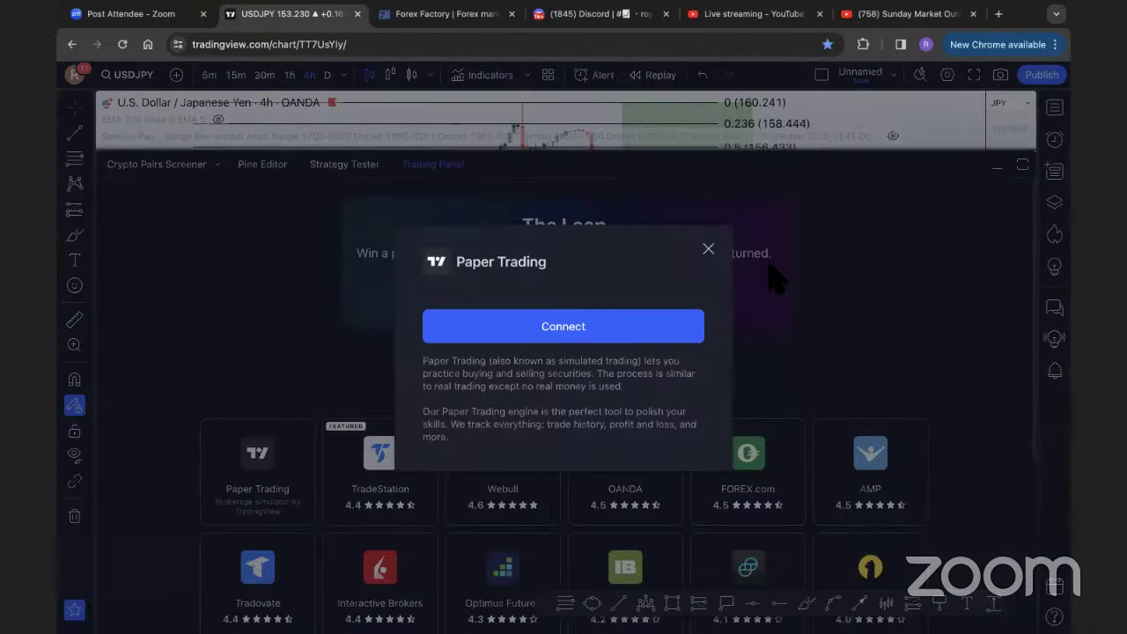
left_click(686, 330)
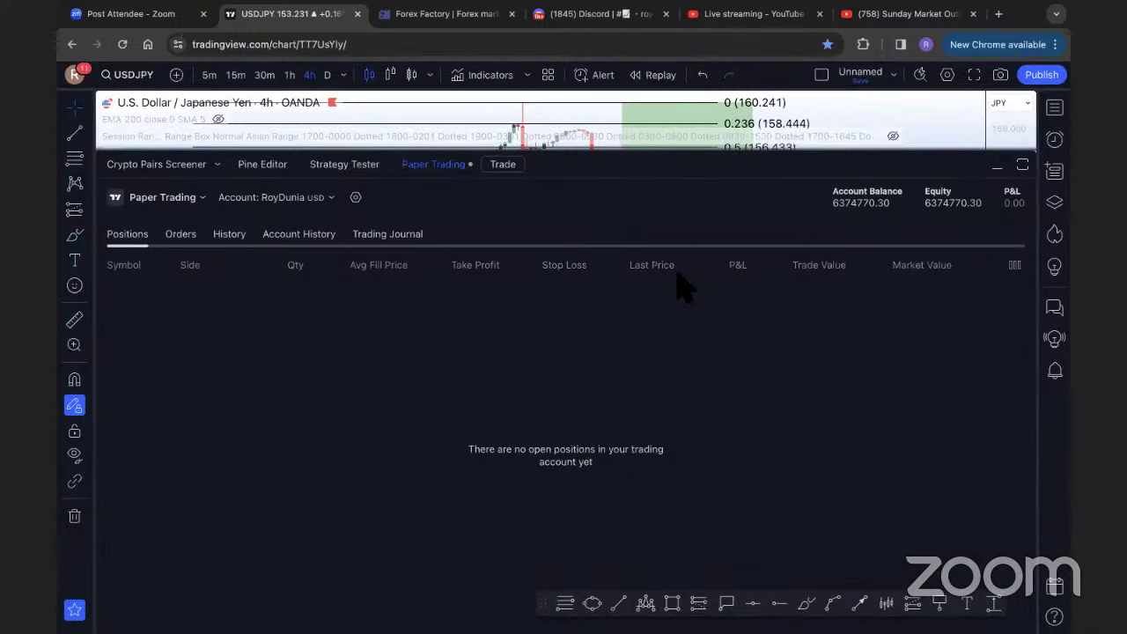
Place a limit buy order for 100 units of USDJPY at 153.239 on the Paper Trading account
left_click(506, 166)
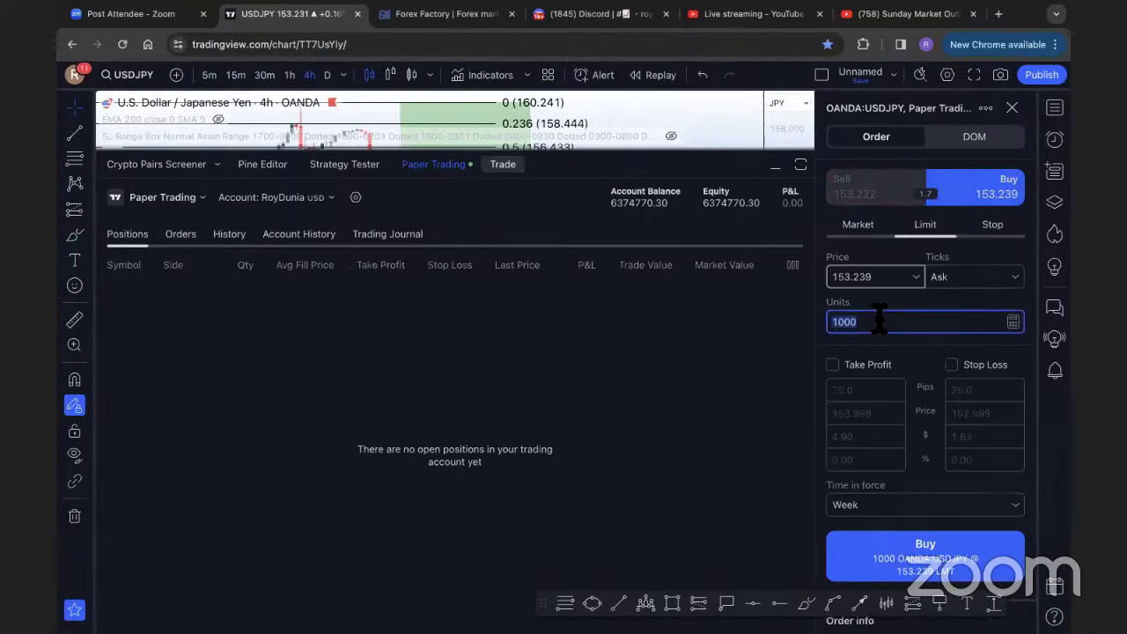
type("2")
key("BackSpace")
key("BackSpace")
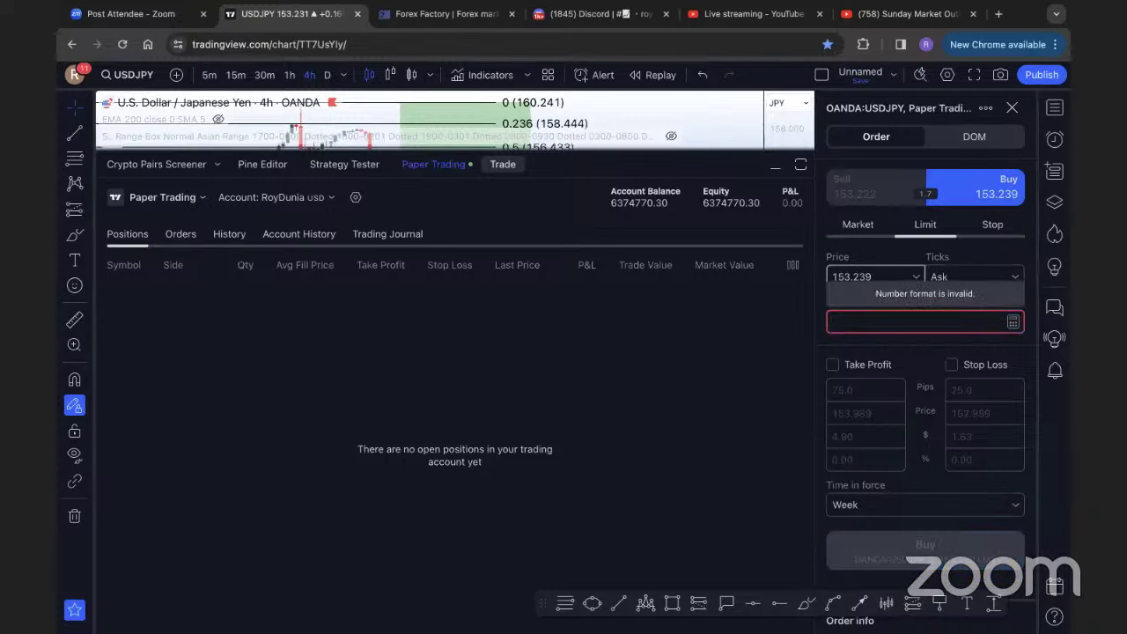
type("100")
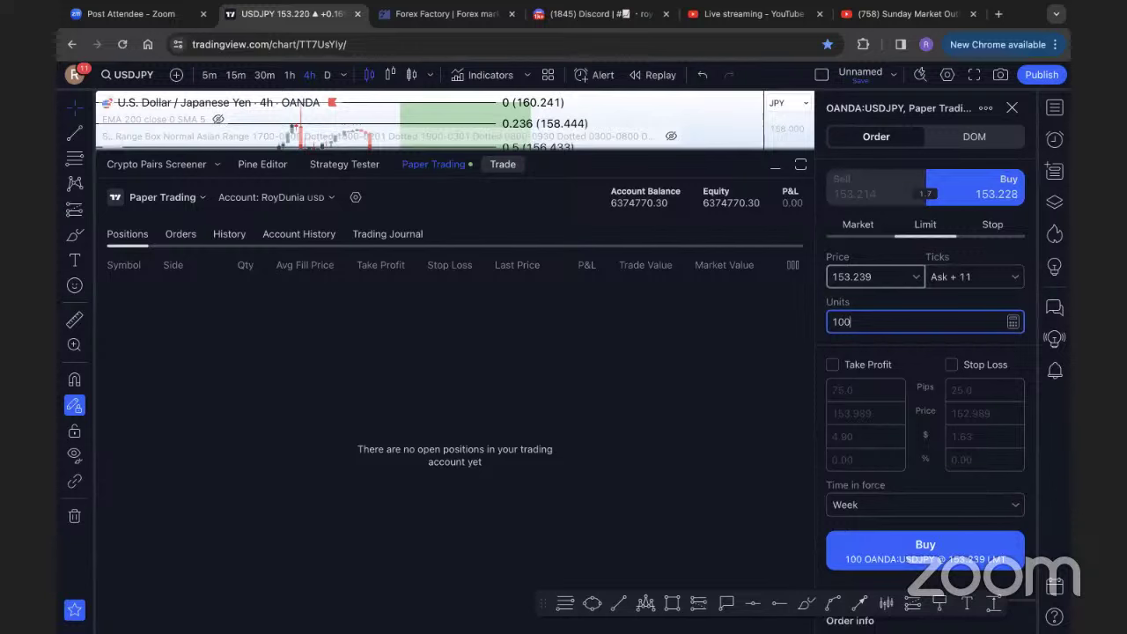
left_click(960, 542)
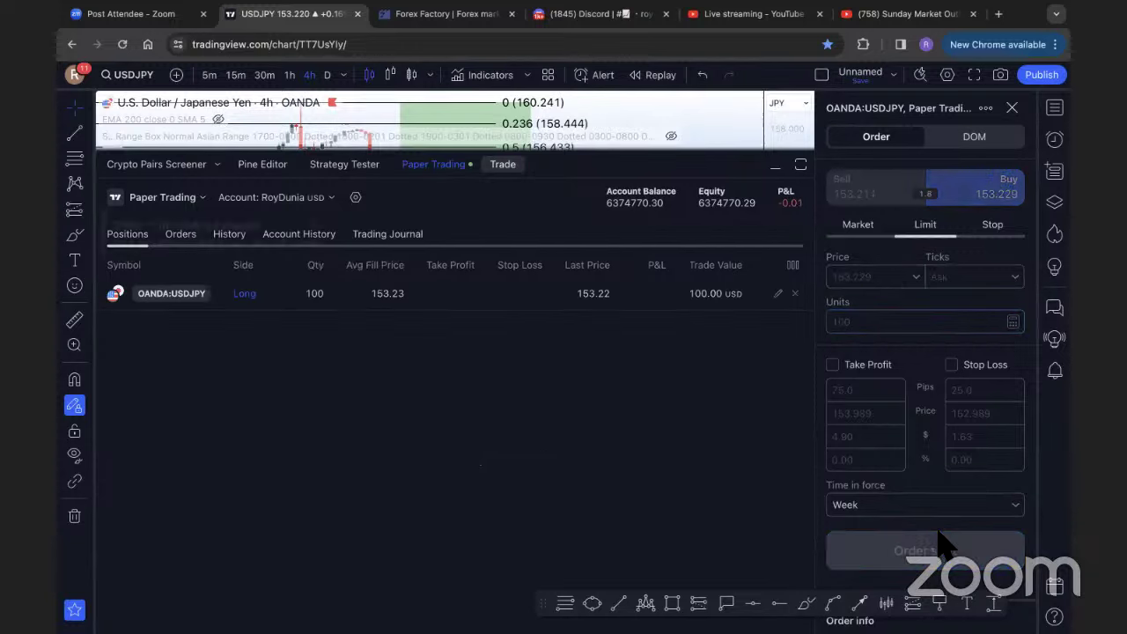
Set a stop loss at 151.054 for the 100-unit USDJPY position on the chart and close that position
left_click(776, 167)
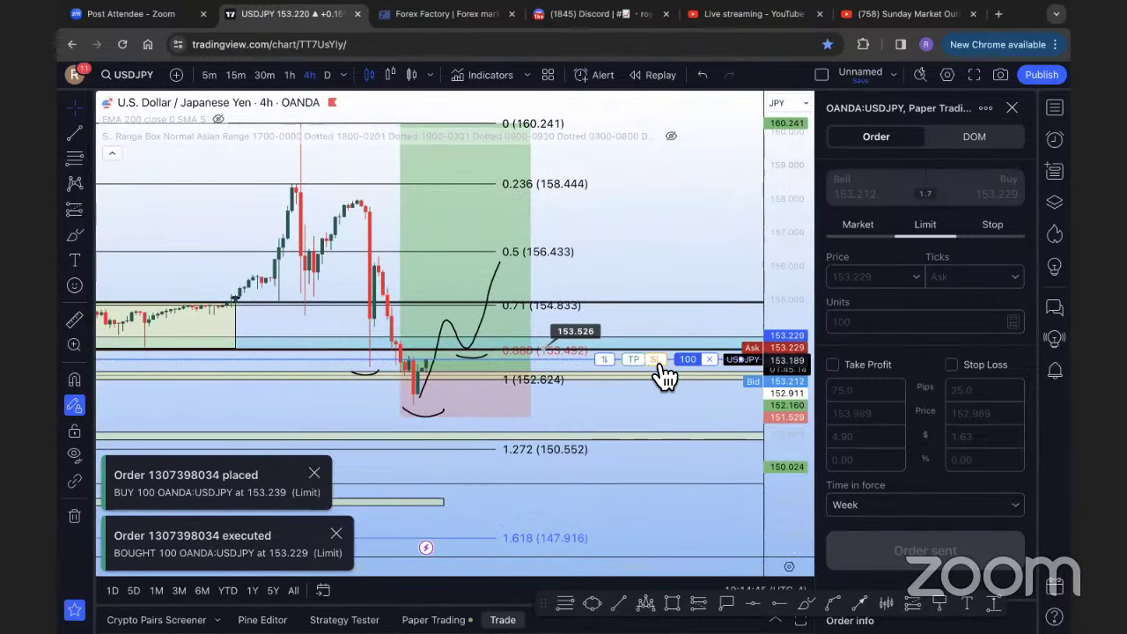
left_click_drag(657, 363, 651, 435)
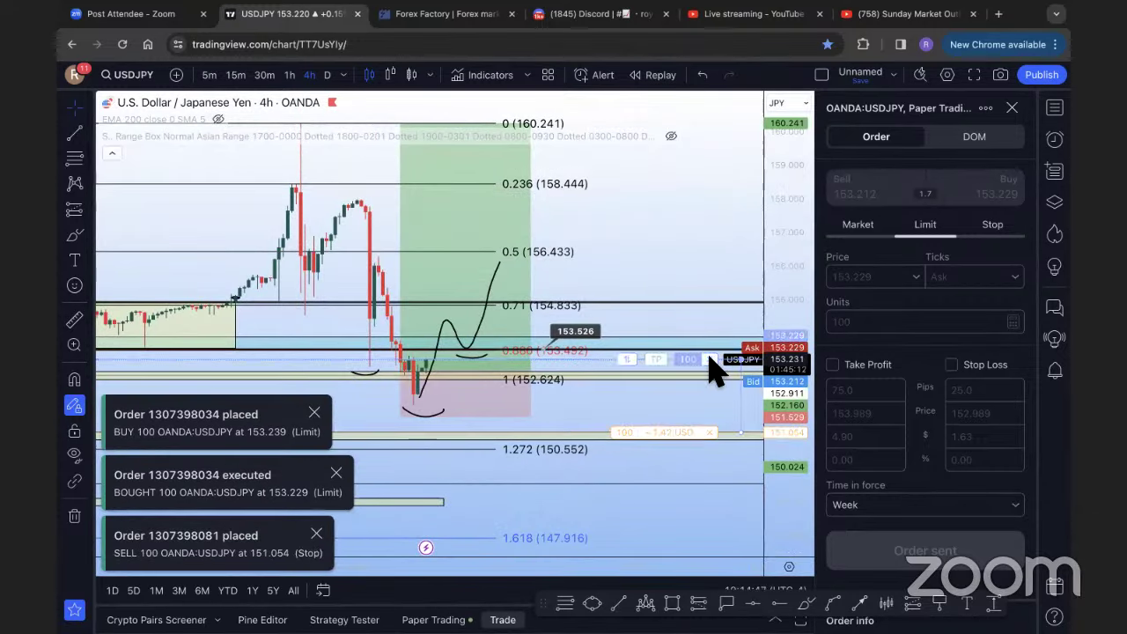
left_click(709, 359)
Place a 10000-unit limit buy order on USDJPY with a stop loss at 151.159 and a take profit at 160.245
type("00")
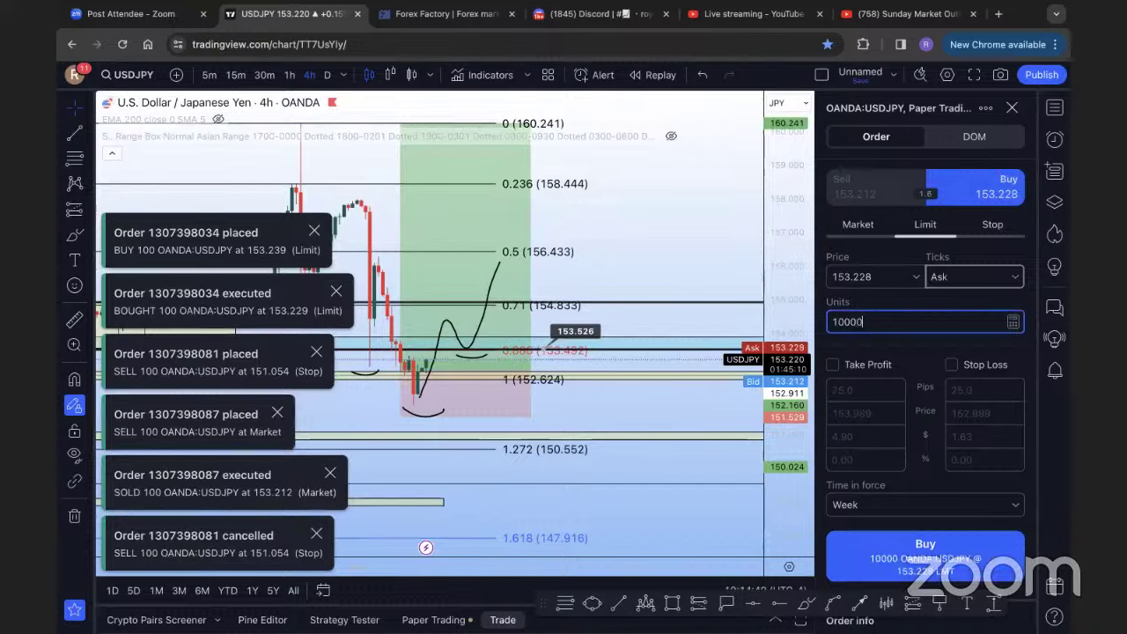
left_click(925, 550)
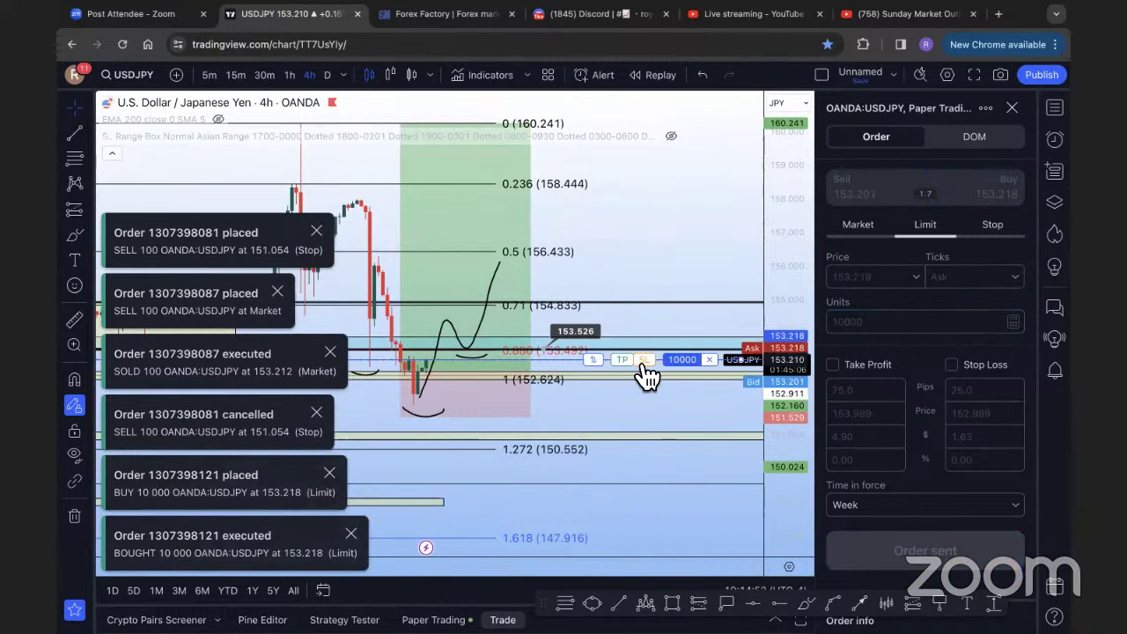
left_click_drag(649, 361, 662, 435)
left_click_drag(648, 361, 667, 137)
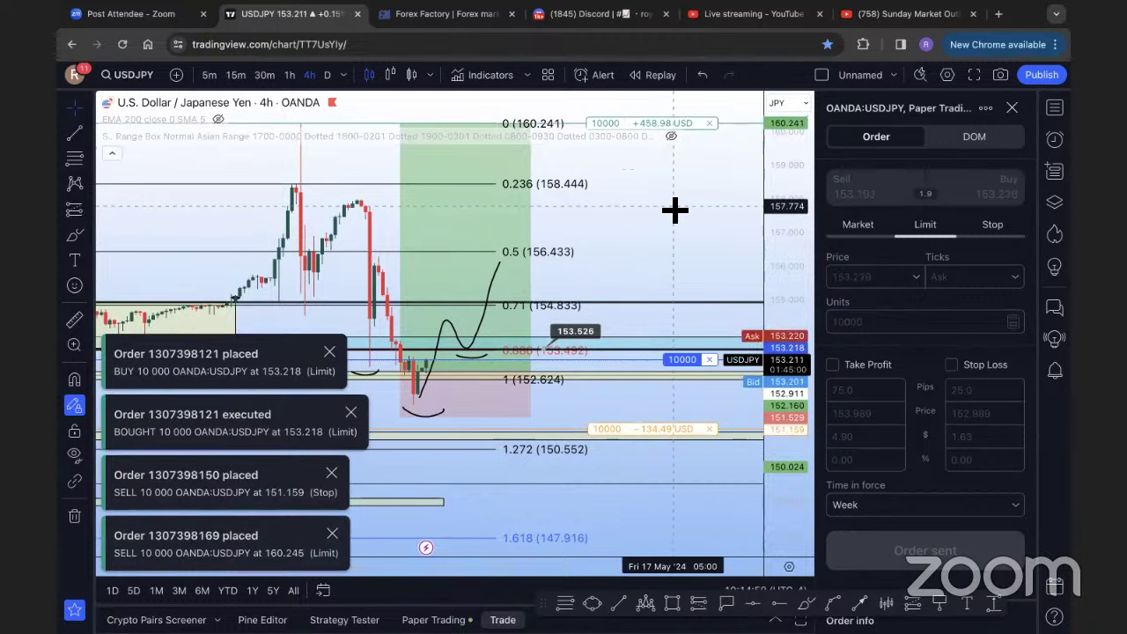
Lower the stop level of the long position drawing to 151.389 and show the watchlist instead of the order form
left_click(410, 399)
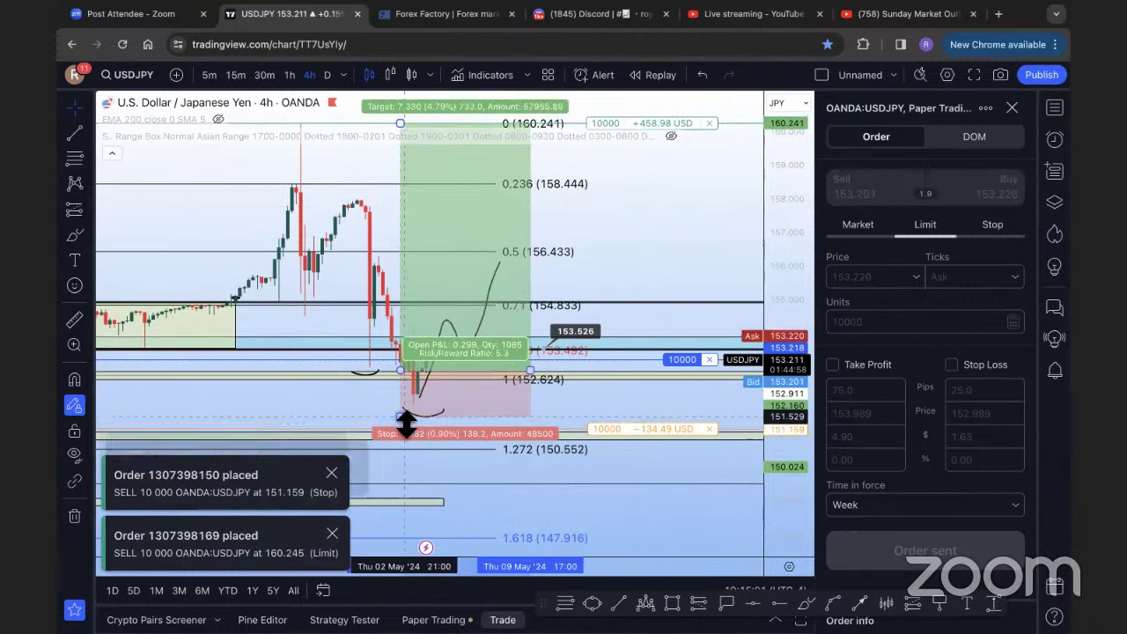
left_click_drag(625, 402, 743, 402)
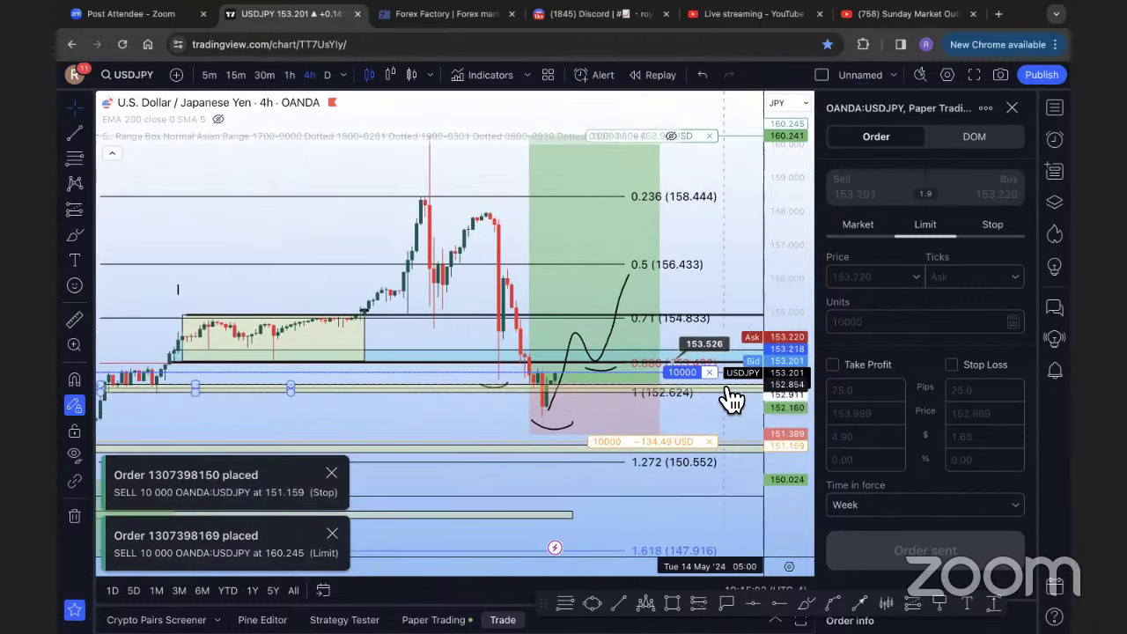
left_click(1055, 107)
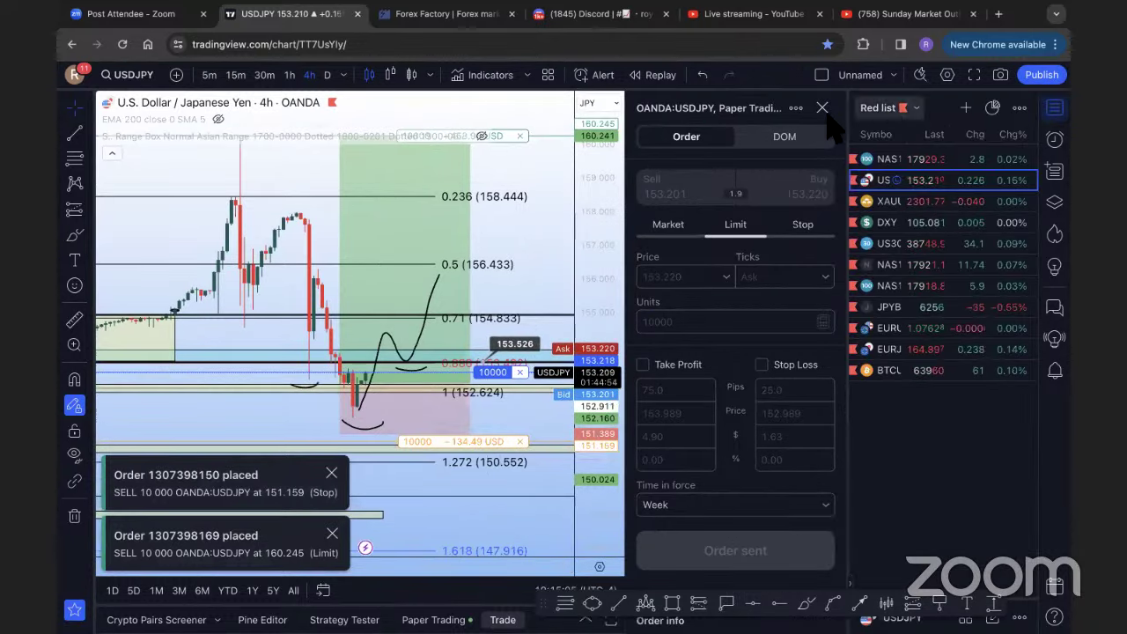
left_click(833, 108)
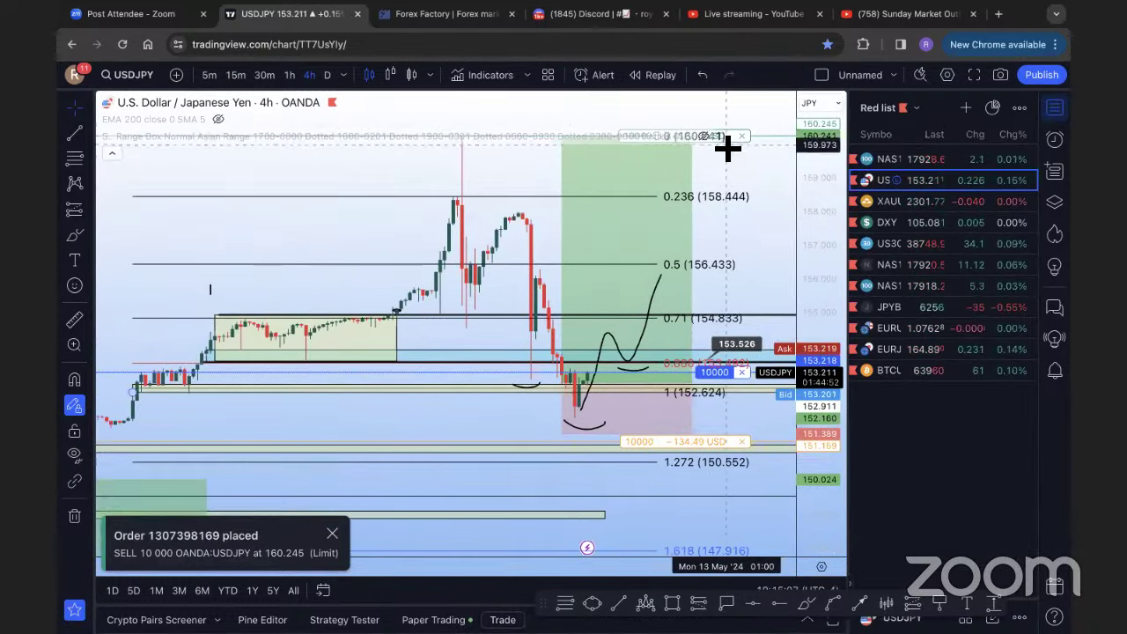
left_click_drag(746, 174, 737, 184)
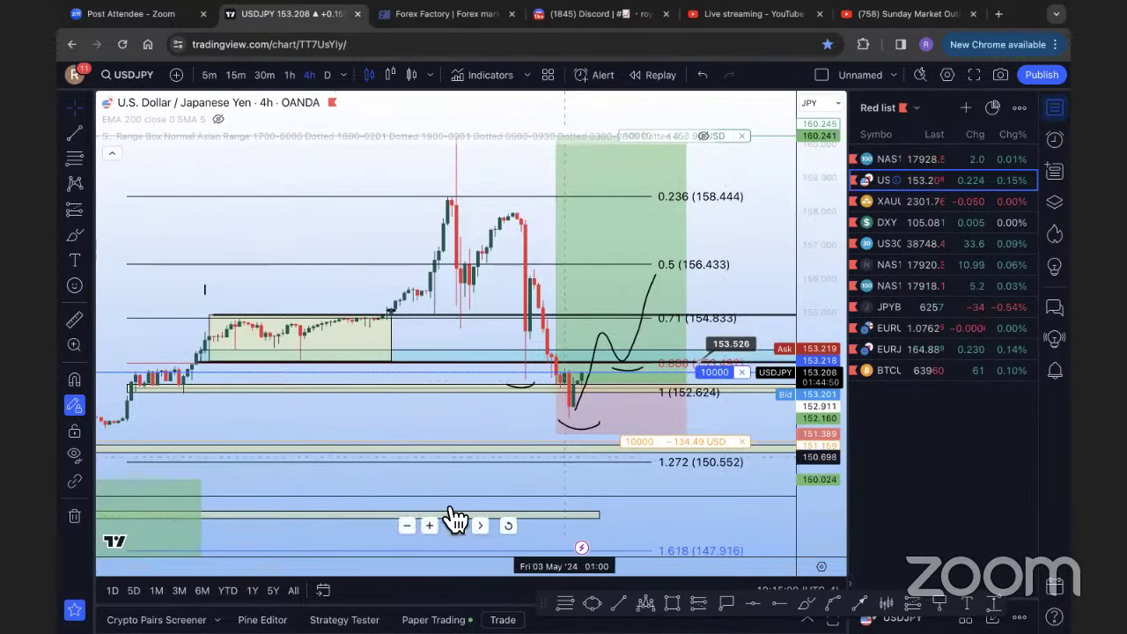
scroll(219, 252, "down", 2)
Load the NAS100USD chart from the watchlist on the 1-hour timeframe and hide the watchlist
left_click(960, 161)
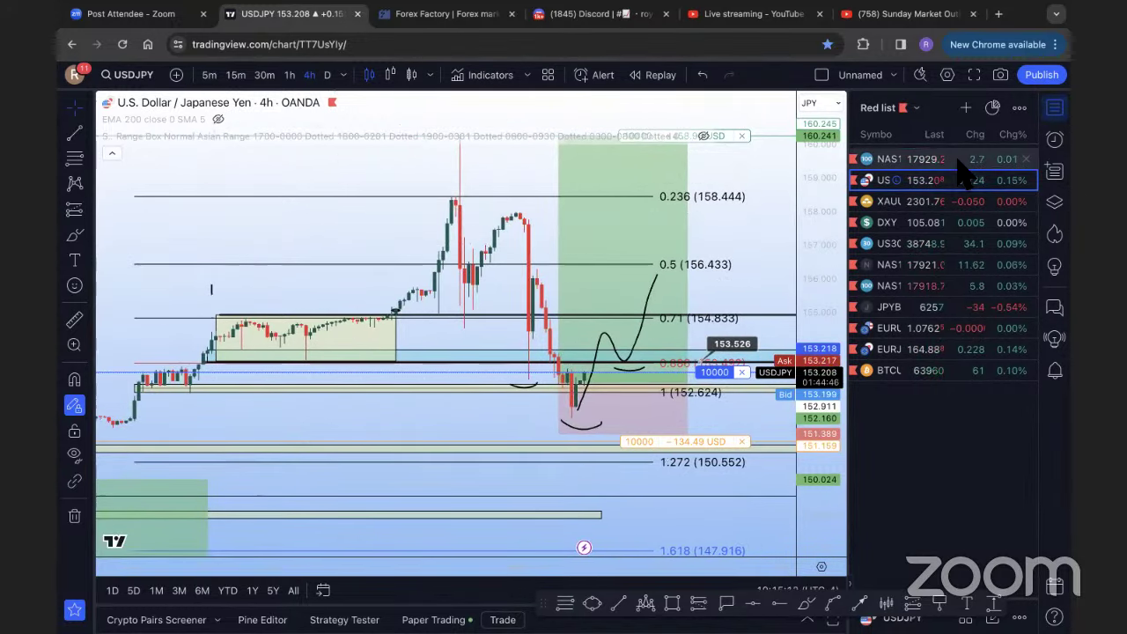
left_click(1055, 108)
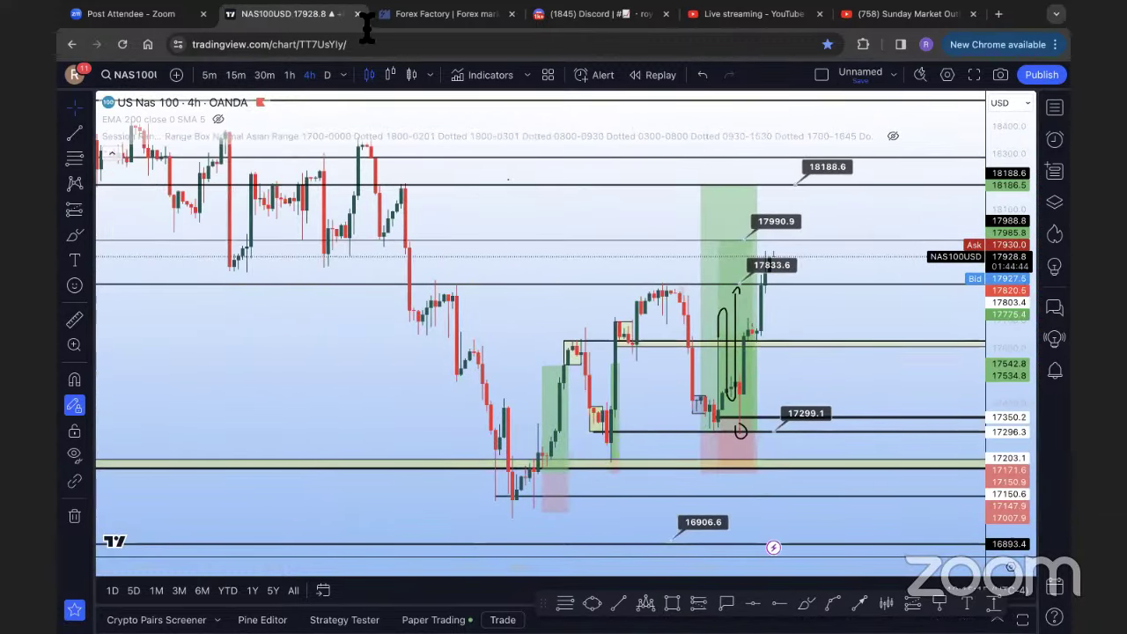
left_click(291, 75)
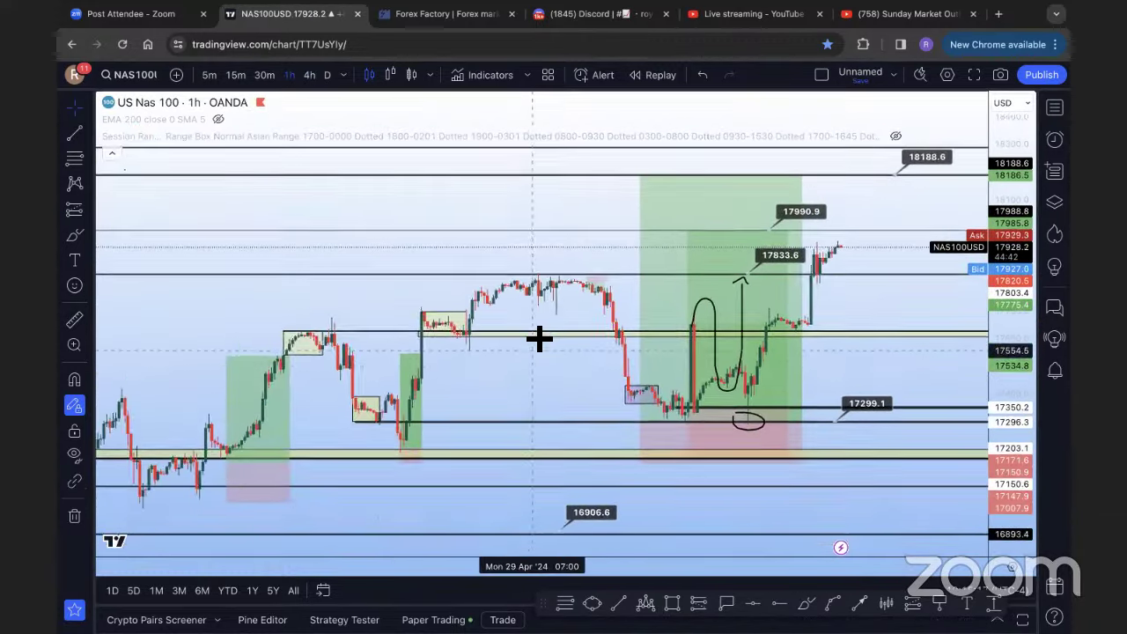
Brush a rising curve along the late-April rally and an oval under its highs, and undo the strokes
left_click(74, 237)
left_click_drag(353, 432, 443, 266)
left_click_drag(513, 282, 520, 291)
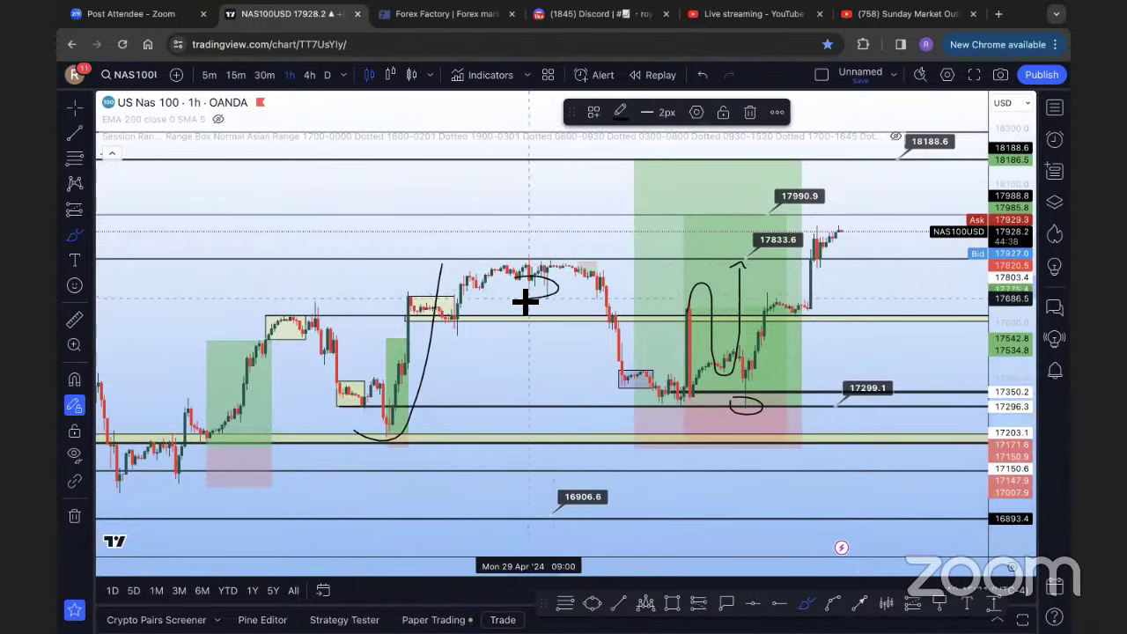
mouse_move(458, 252)
left_mouse_down()
mouse_move(589, 267)
mouse_move(550, 300)
left_mouse_up()
key("ctrl+z")
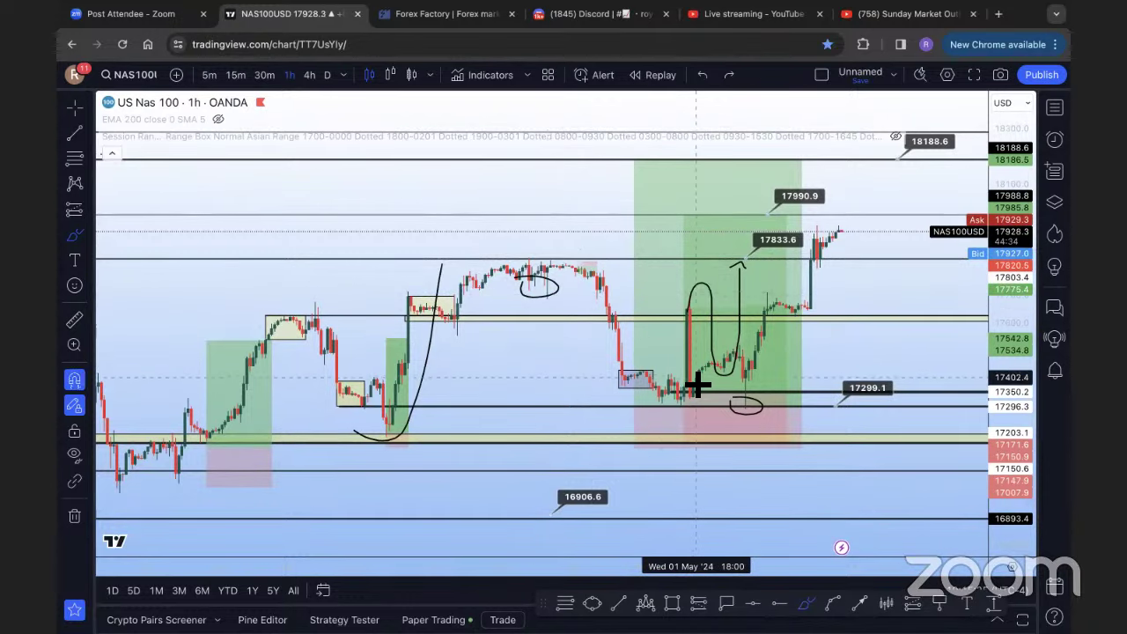
key("ctrl+z")
key("ctrl+z")
Brush an arrow at the lows near 17296.3 and an oval around the retest wick, and undo both marks
left_click_drag(676, 395, 616, 440)
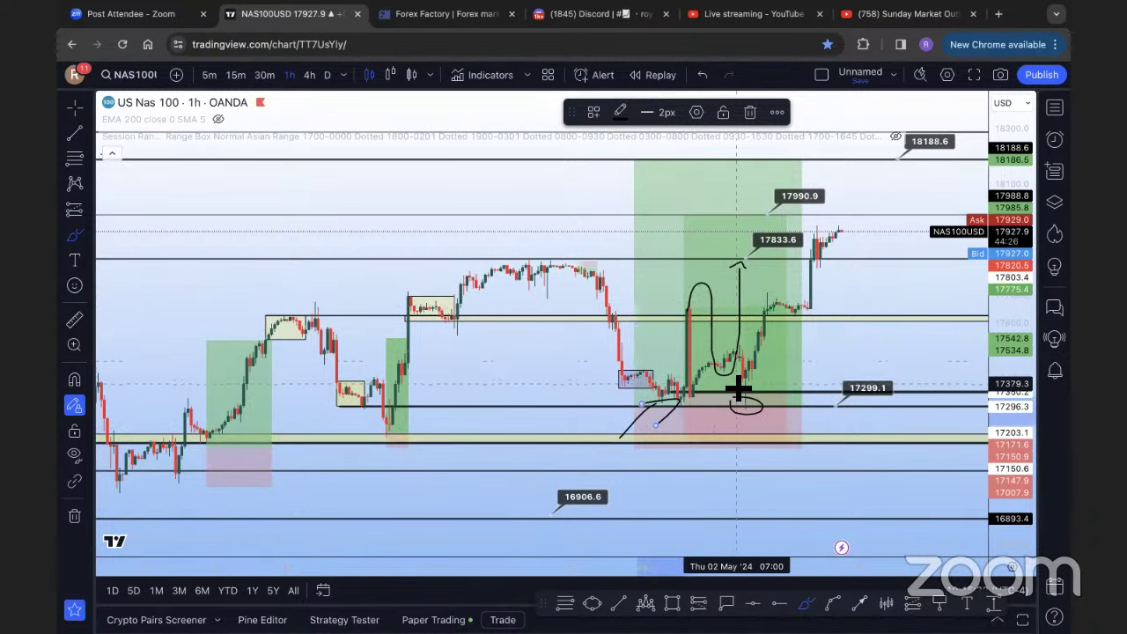
left_click_drag(738, 390, 776, 387)
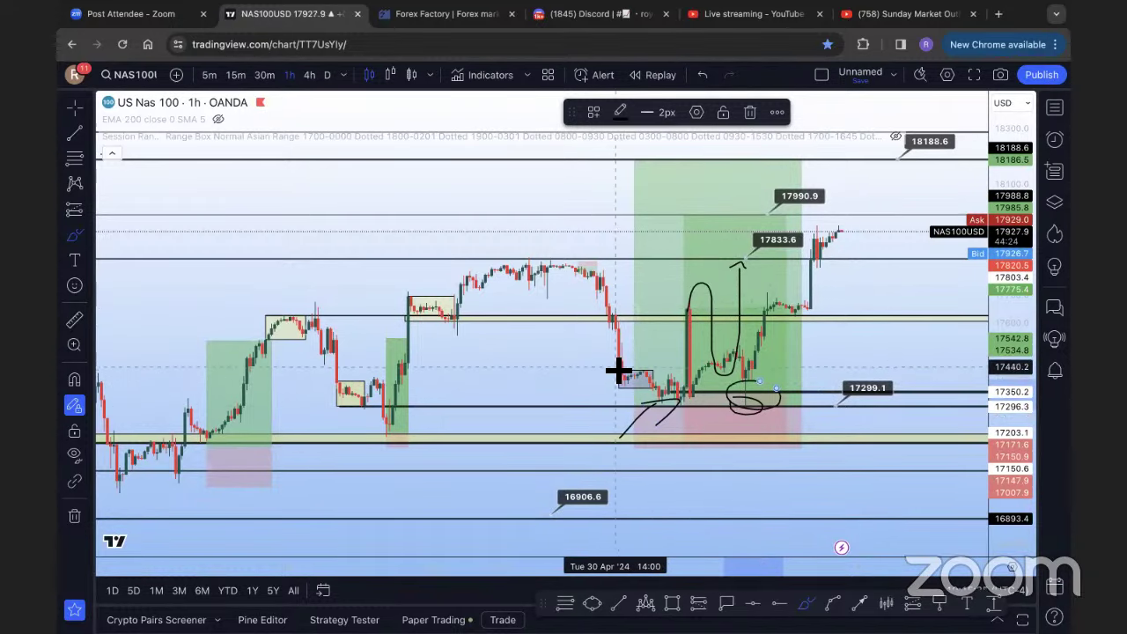
key("ctrl+z")
key("ctrl+z")
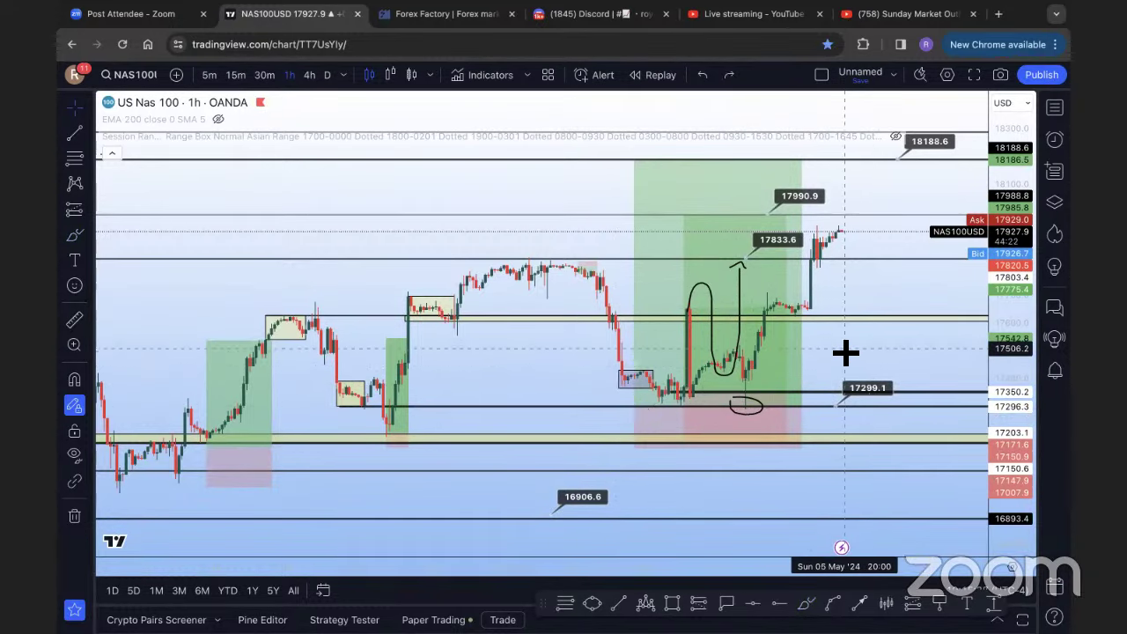
Check the live chat in YouTube Studio and return to TradingView to examine the NAS100USD 1-hour long positions
left_click(310, 75)
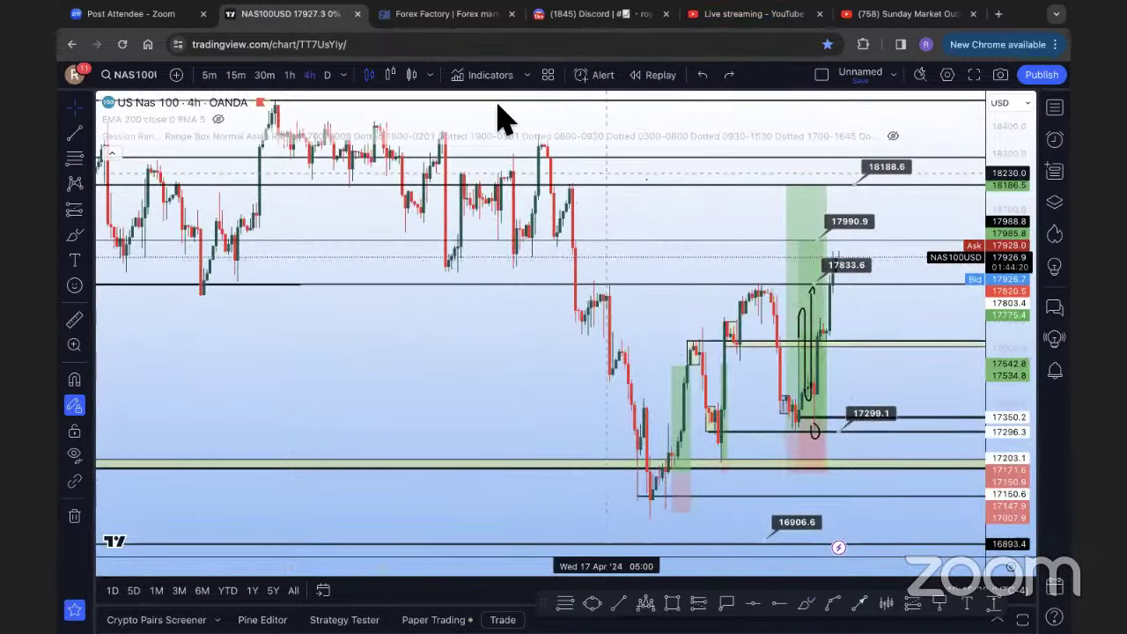
left_click(749, 13)
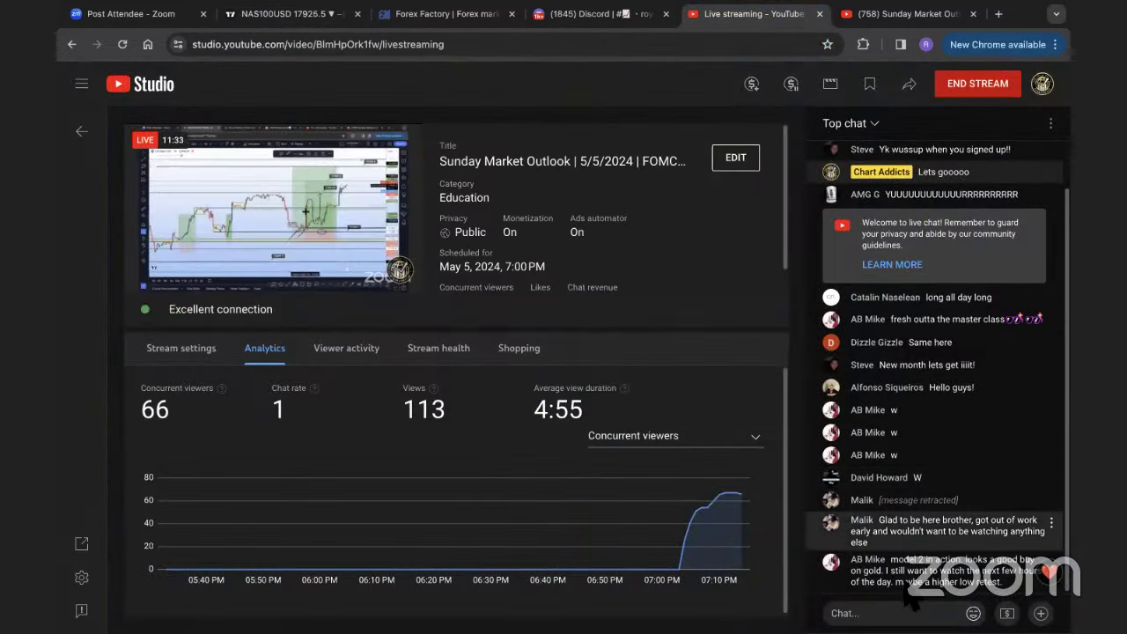
left_click(344, 15)
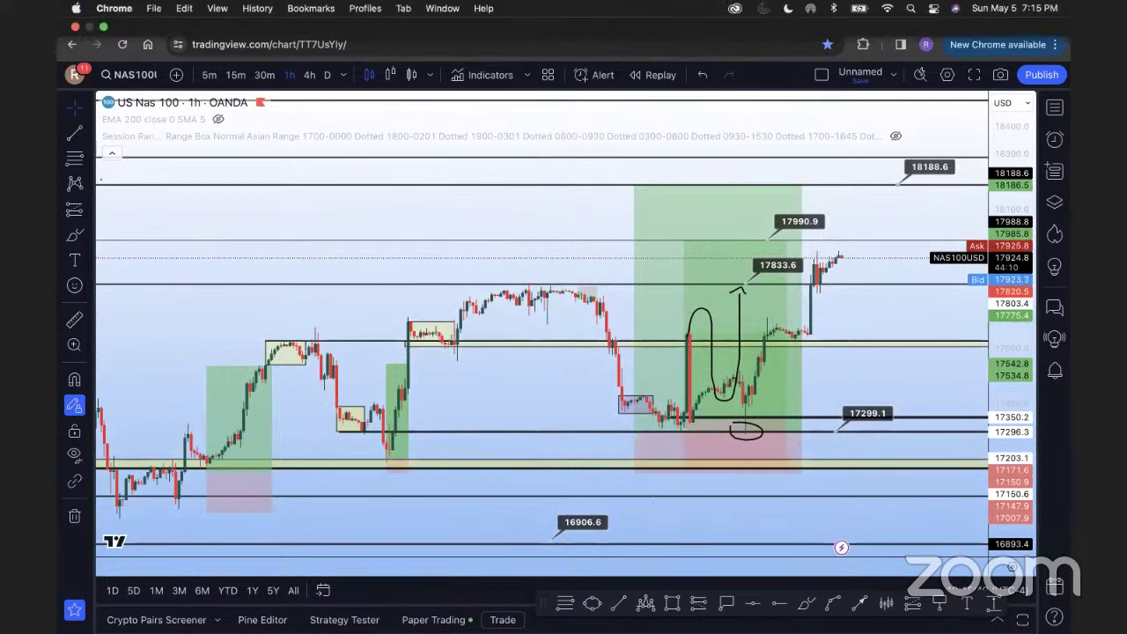
left_click_drag(495, 217, 489, 221)
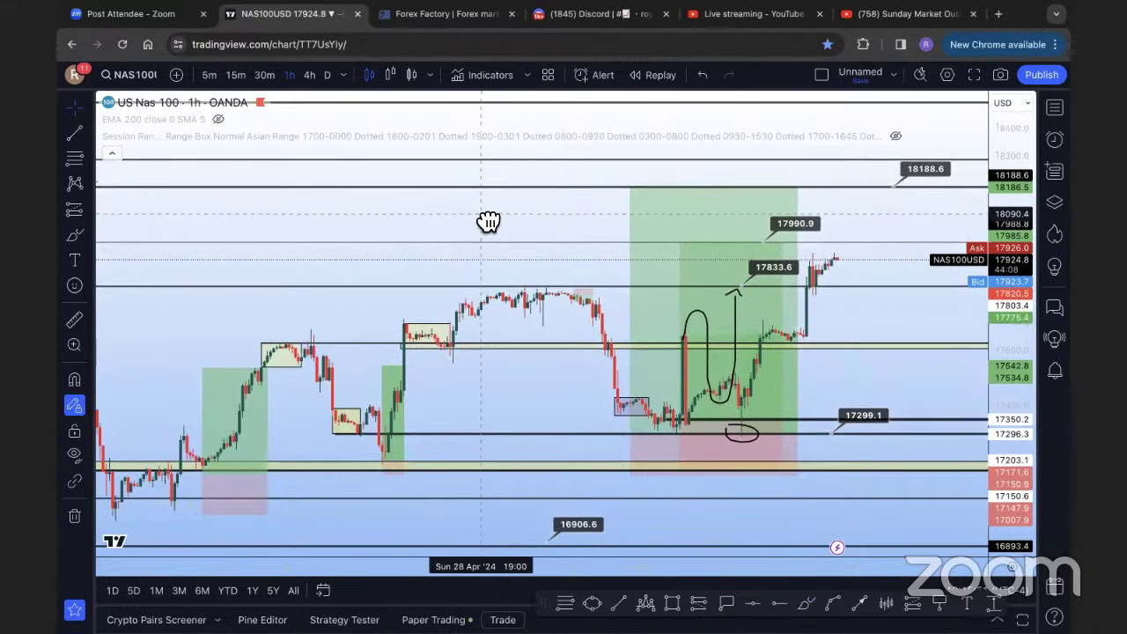
scroll(487, 210, "up", 2)
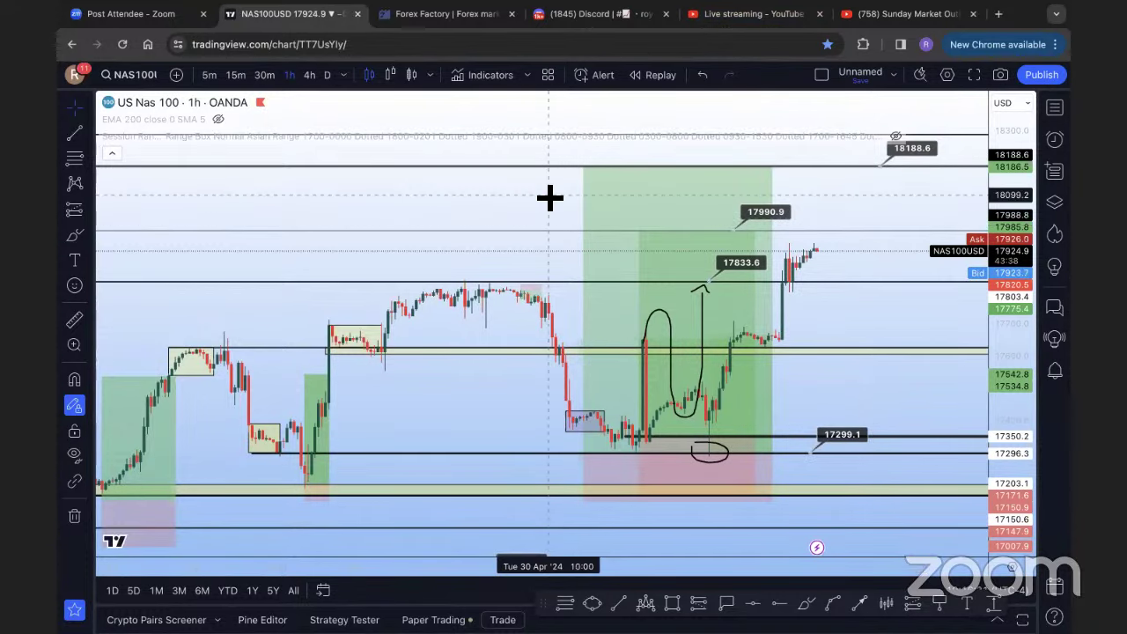
mouse_move(550, 197)
left_mouse_down()
mouse_move(556, 219)
mouse_move(554, 200)
mouse_move(536, 197)
mouse_move(544, 202)
left_mouse_up()
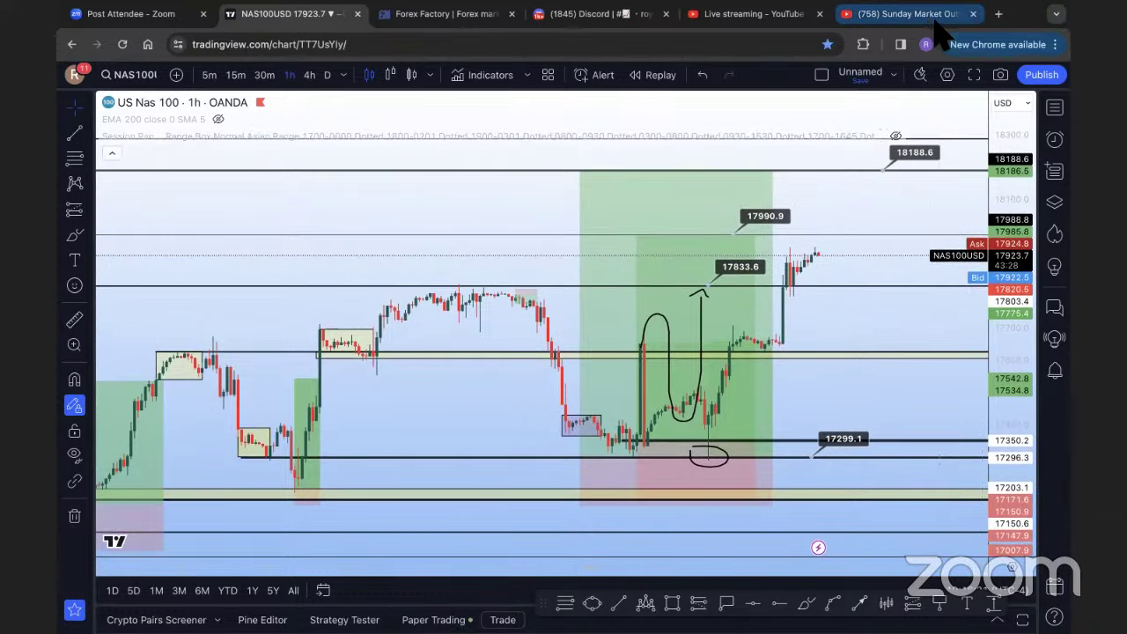
Read the new live chat messages in YouTube Studio, returning to the NAS100USD chart in TradingView after each check
left_click(908, 13)
key("ctrl+shift+Tab")
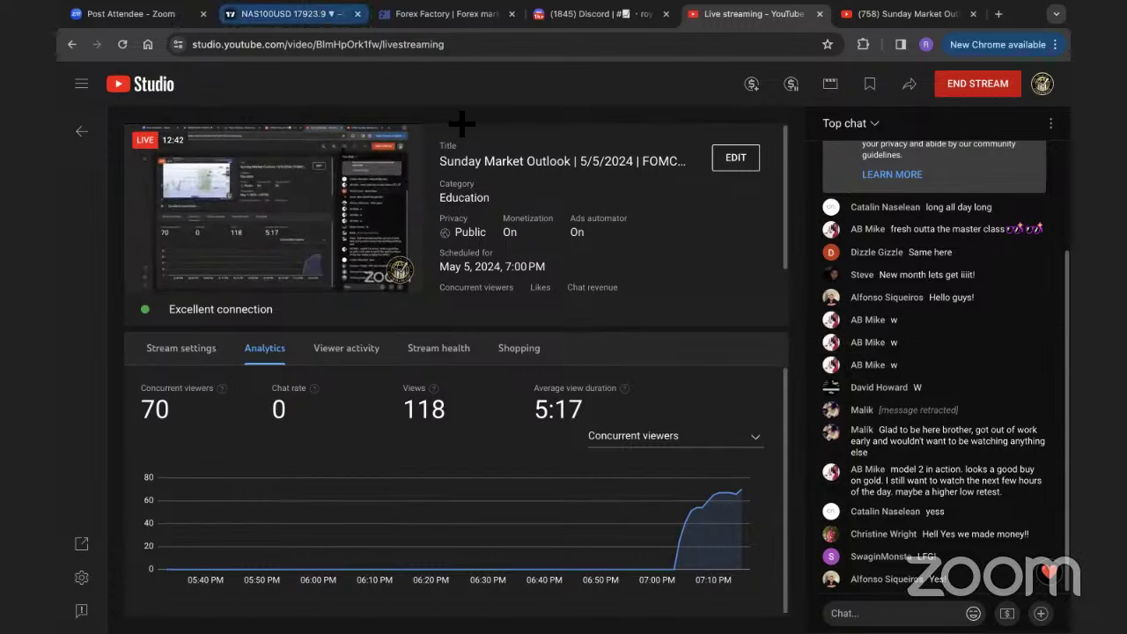
left_click(317, 14)
mouse_move(476, 204)
left_mouse_down()
mouse_move(466, 209)
mouse_move(486, 205)
left_mouse_up()
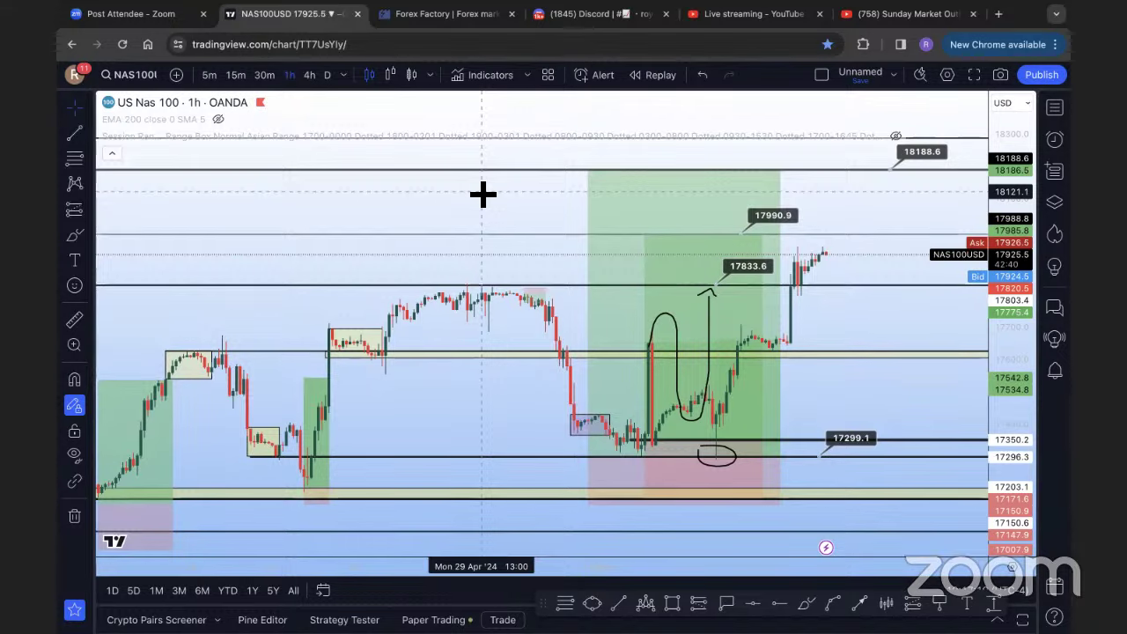
left_click(744, 14)
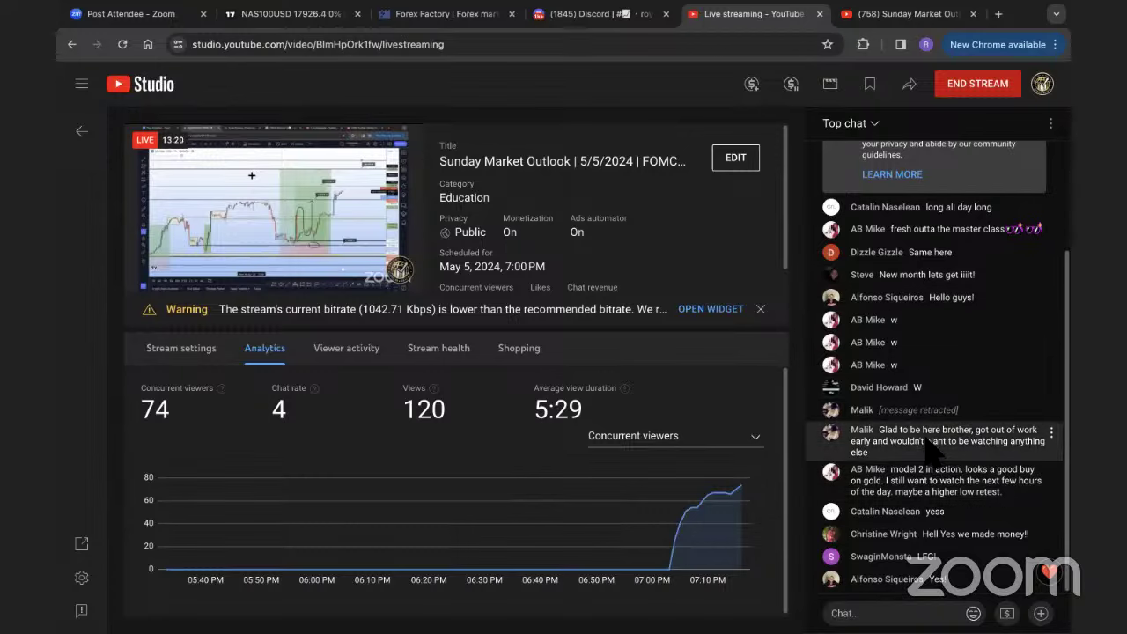
left_click(290, 14)
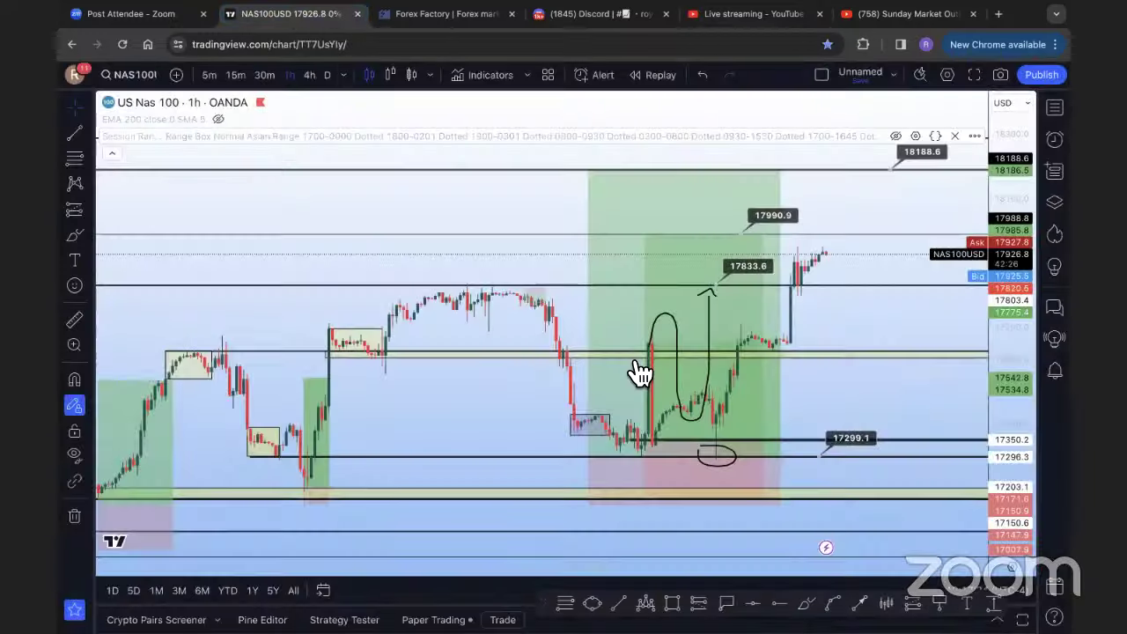
Set the NAS100USD chart to the 4-hour timeframe with the watchlist hidden and rescale it around the long positions
left_click(1056, 111)
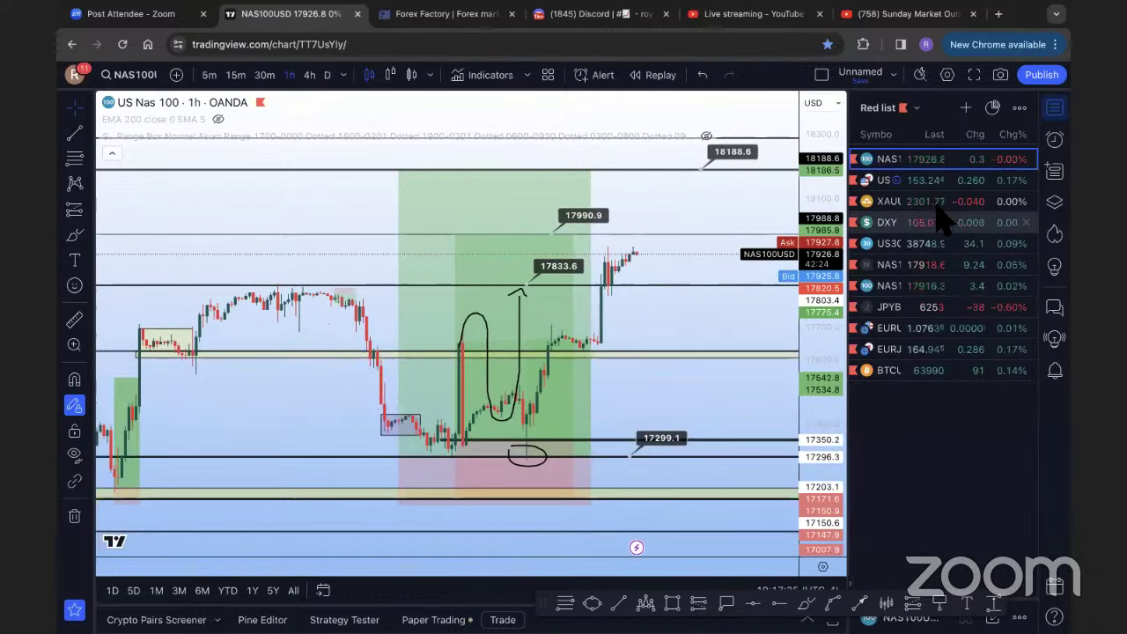
left_click(1057, 111)
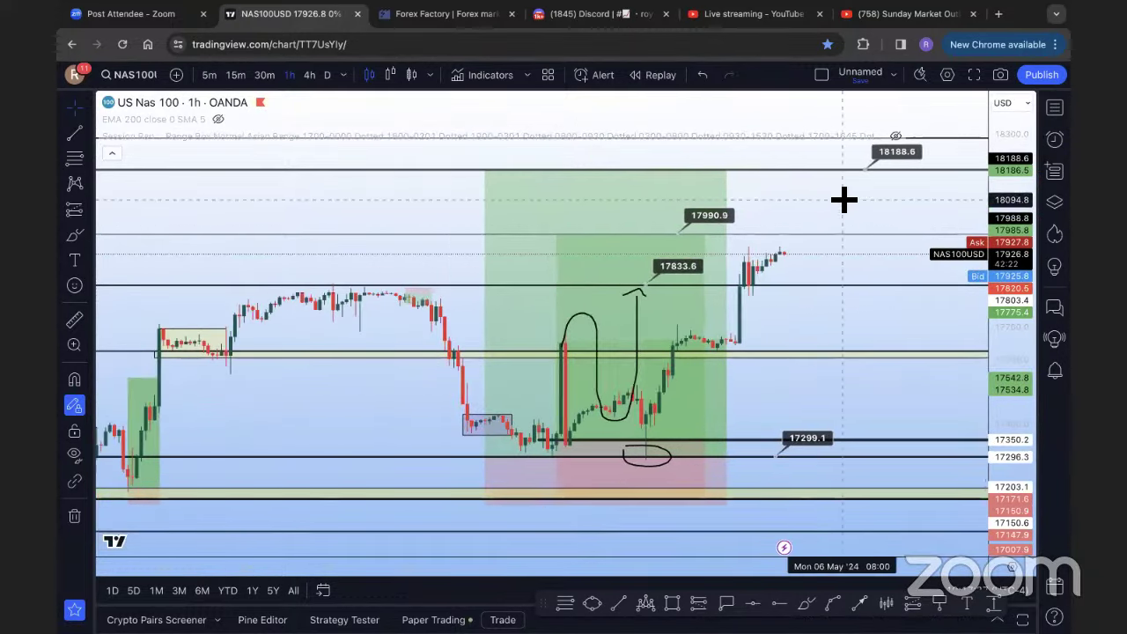
left_click(309, 74)
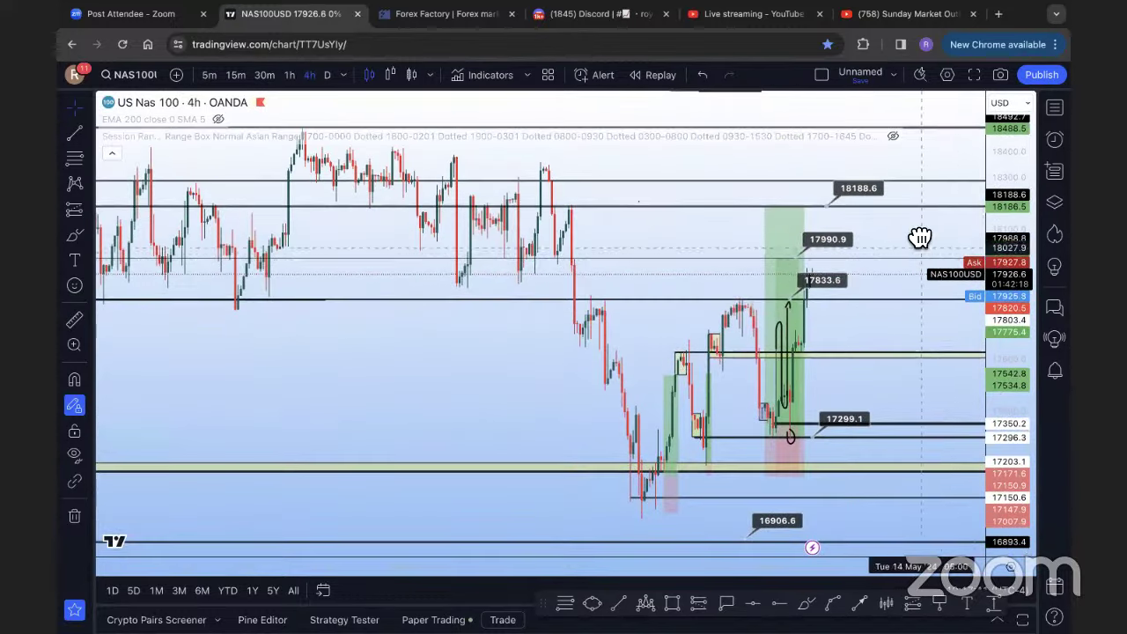
Remove all drawings from the NAS100USD 4-hour chart and undo the removal
scroll(903, 219, "up", 3)
left_click_drag(991, 220, 989, 294)
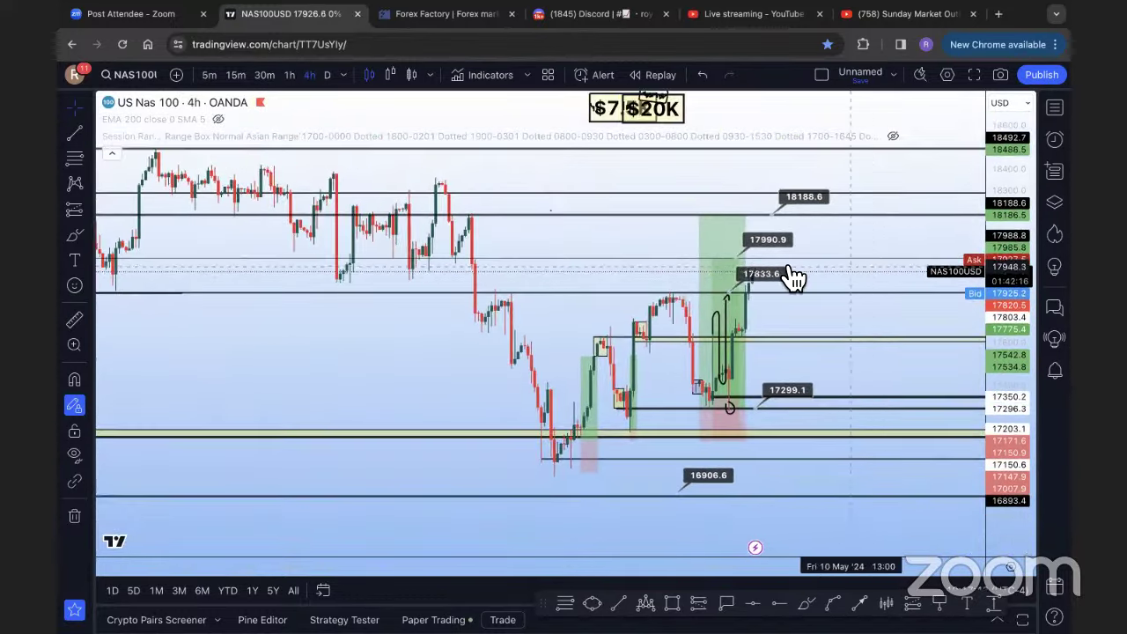
right_click(830, 229)
left_click(922, 525)
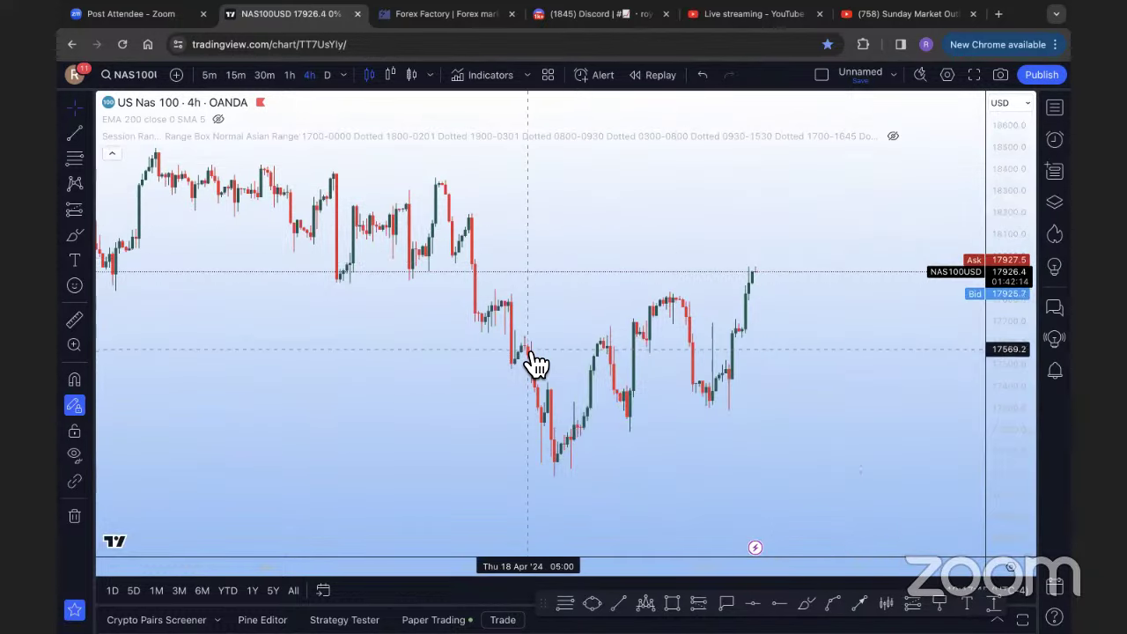
scroll(532, 352, "down", 5)
scroll(532, 353, "up", 2)
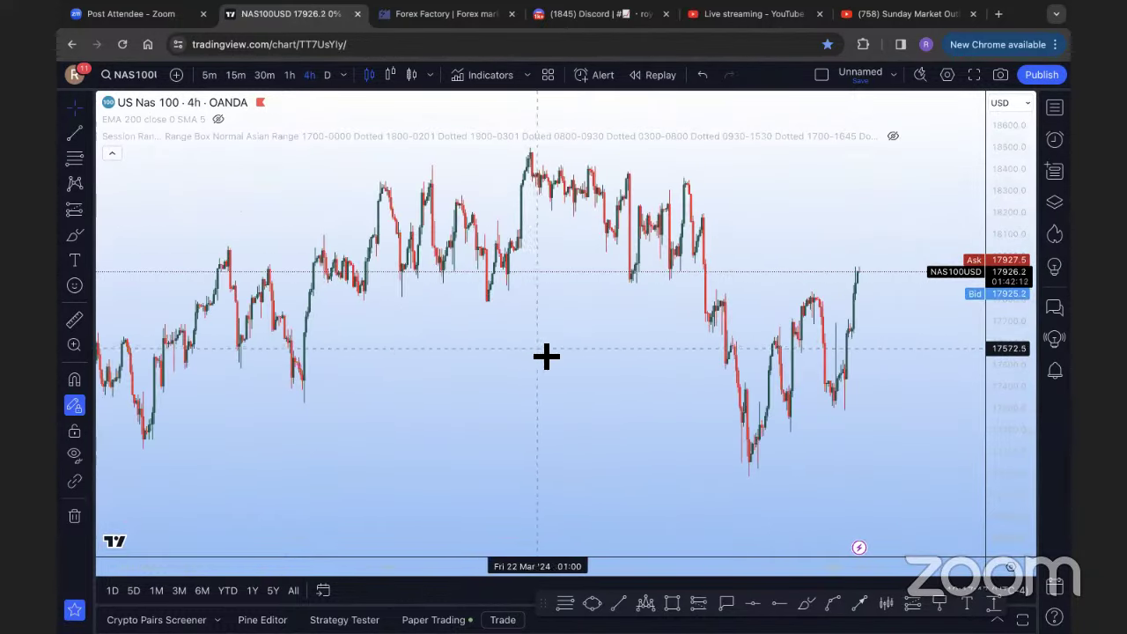
left_click(88, 137)
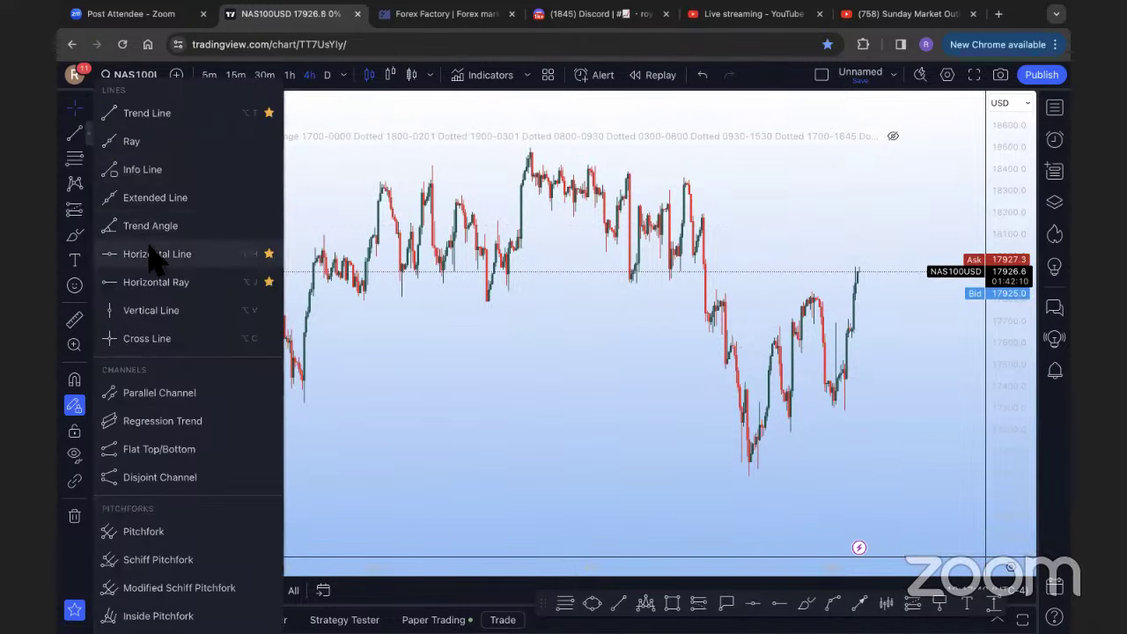
right_click(311, 156)
left_click(269, 178)
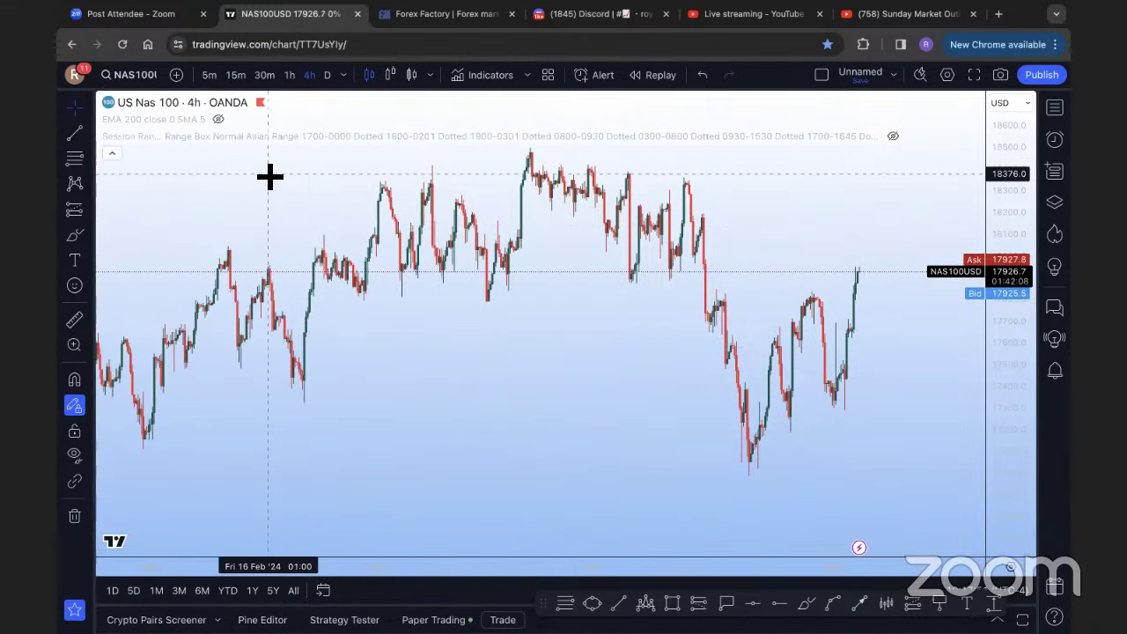
key("ctrl+z")
Clear every drawing from the NAS100USD 4-hour chart
scroll(566, 284, "down", 3)
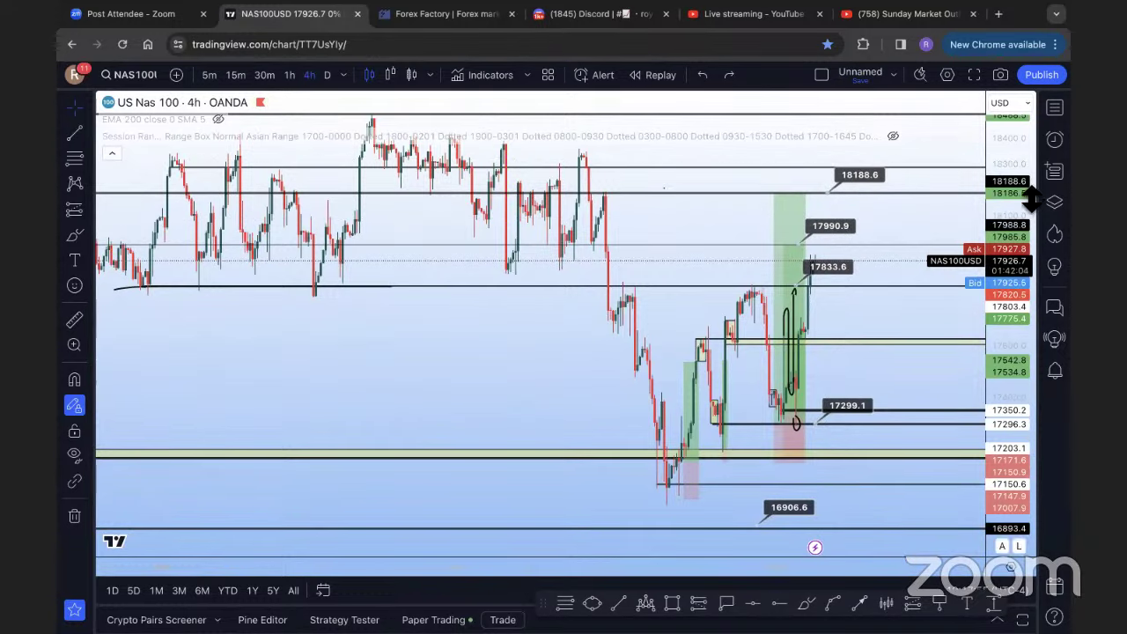
scroll(506, 370, "up", 2)
left_click_drag(505, 370, 532, 339)
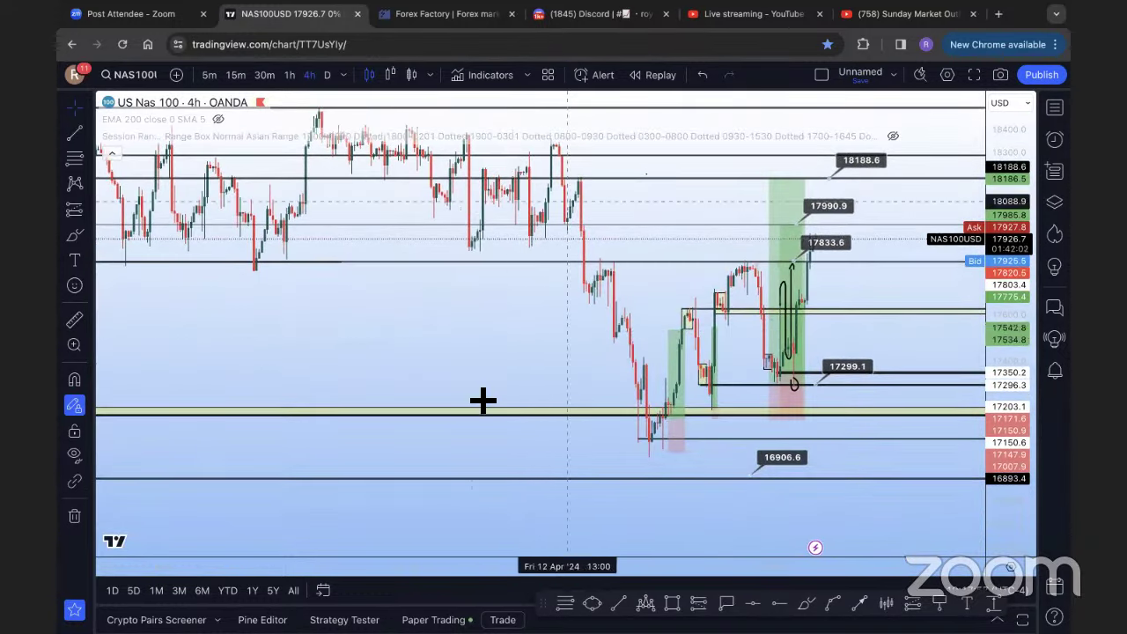
right_click(503, 316)
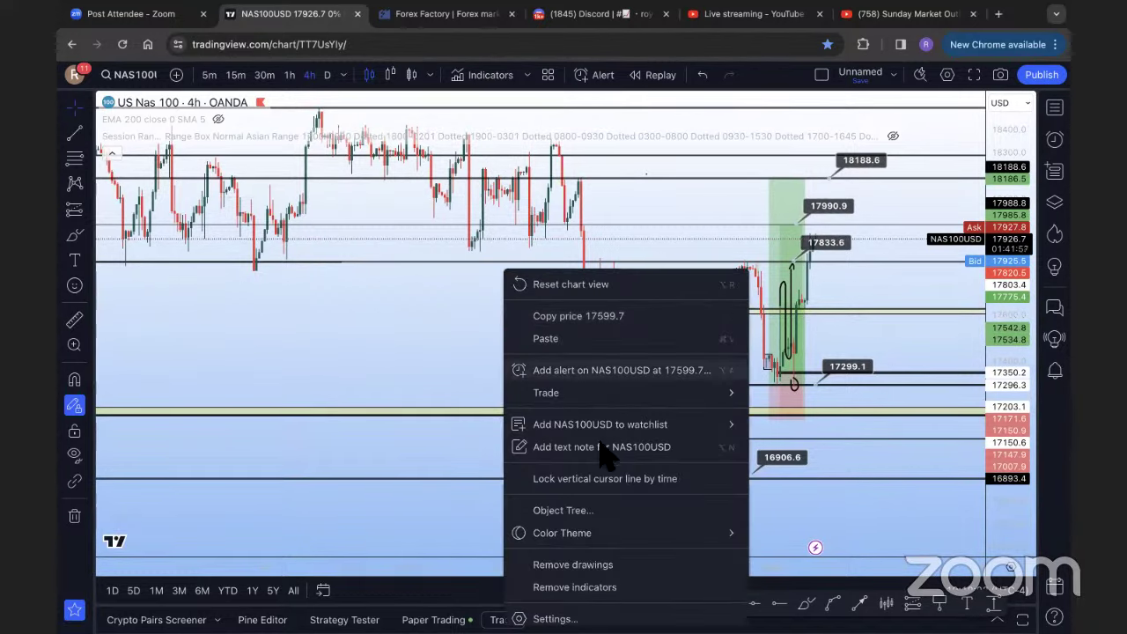
left_click(609, 566)
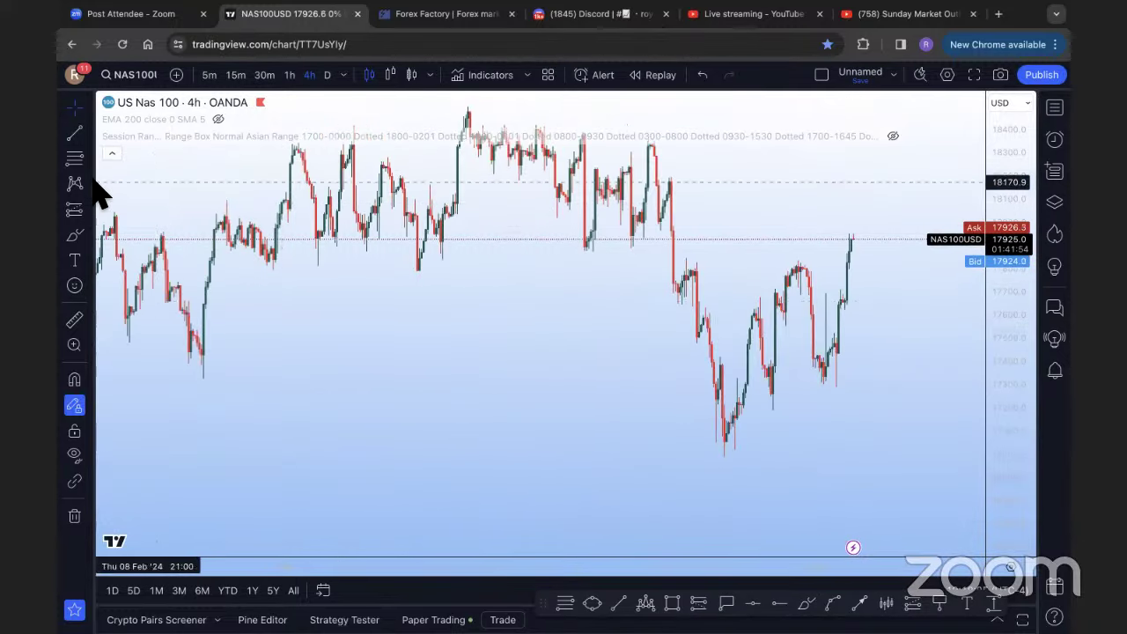
Draw a horizontal line at about 17812 along the March range lows and change its style from dotted to a solid line
left_click(85, 133)
left_click(167, 282)
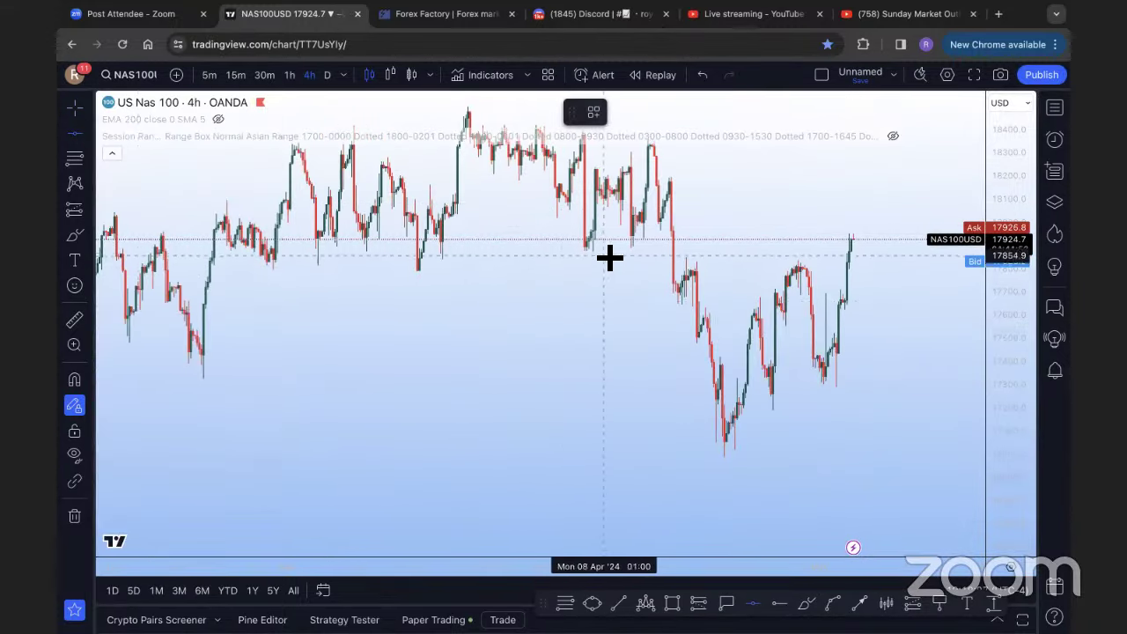
left_click(540, 256)
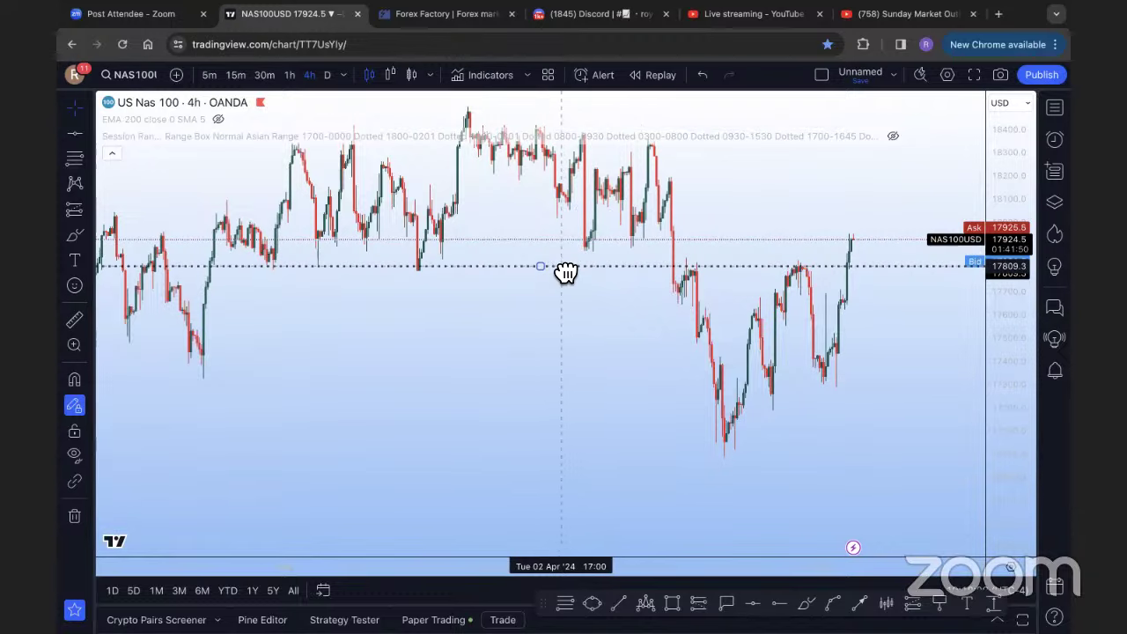
double_click(564, 265)
left_click(548, 337)
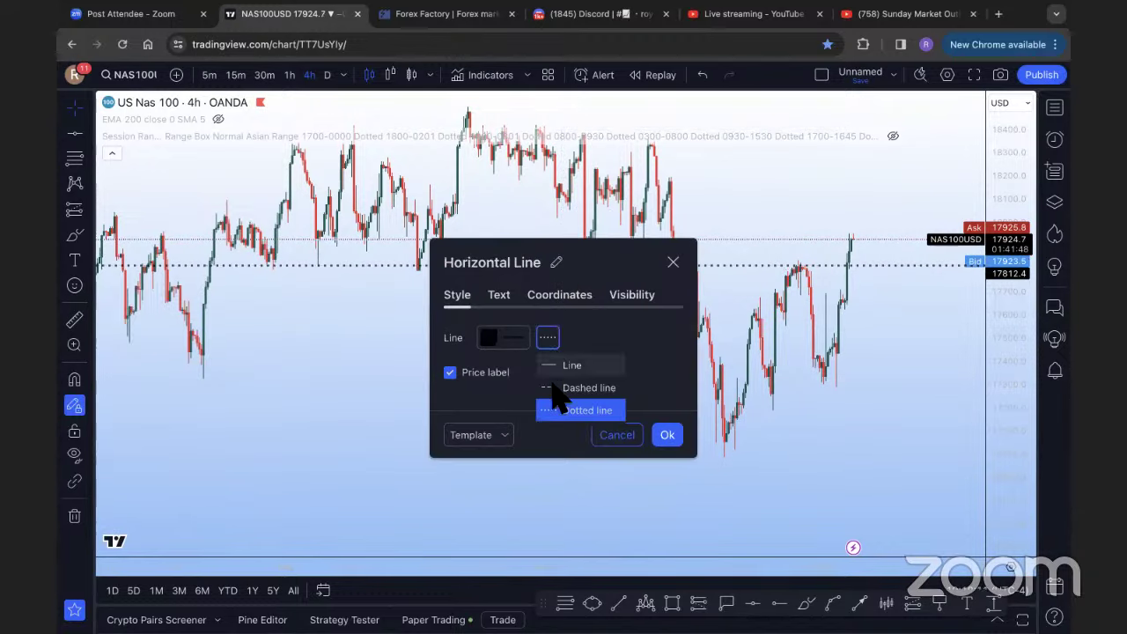
left_click(573, 364)
left_click(779, 209)
left_click_drag(779, 209, 740, 214)
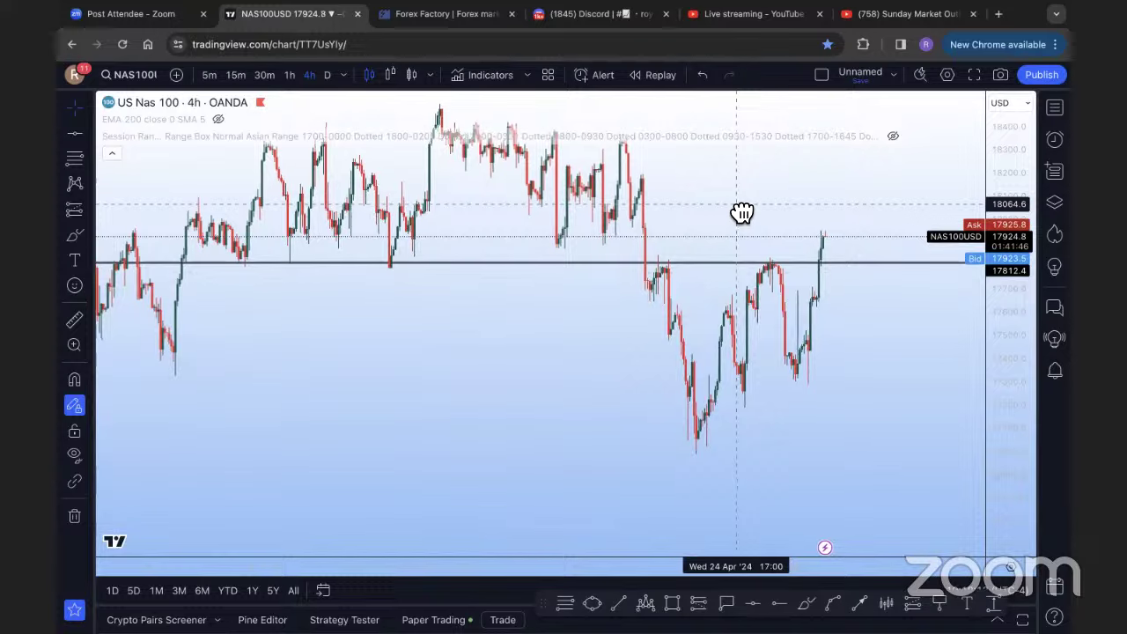
Fine-tune the horizontal line's height to 17818.4 so it follows the repeated lows
left_click_drag(474, 265, 465, 291)
scroll(276, 297, "down", 5)
scroll(395, 314, "up", 3)
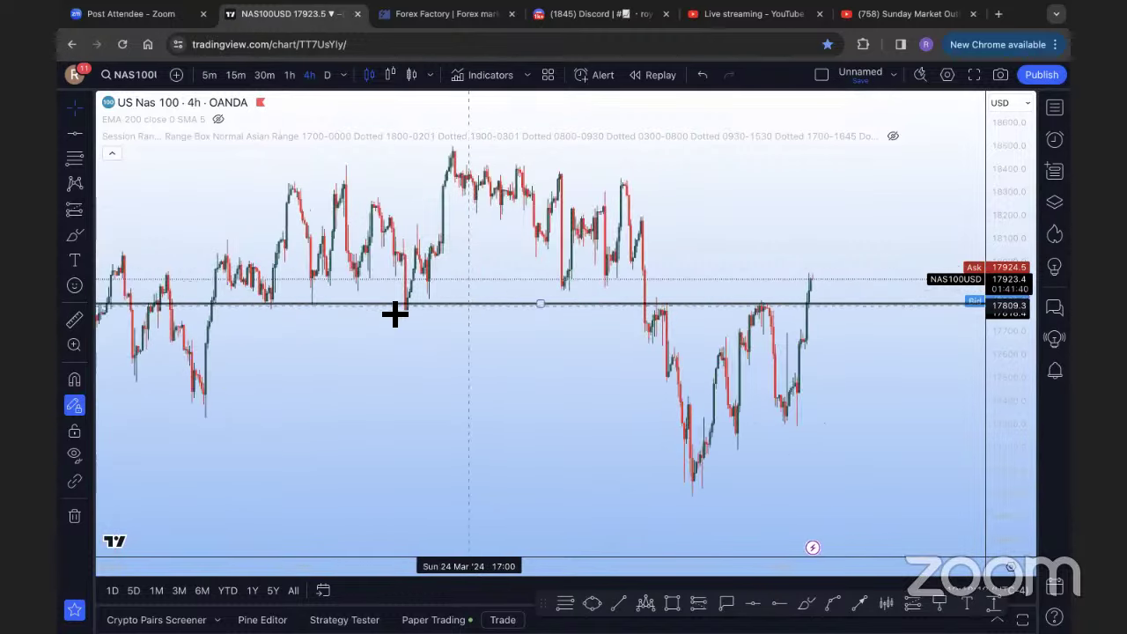
scroll(685, 274, "down", 2)
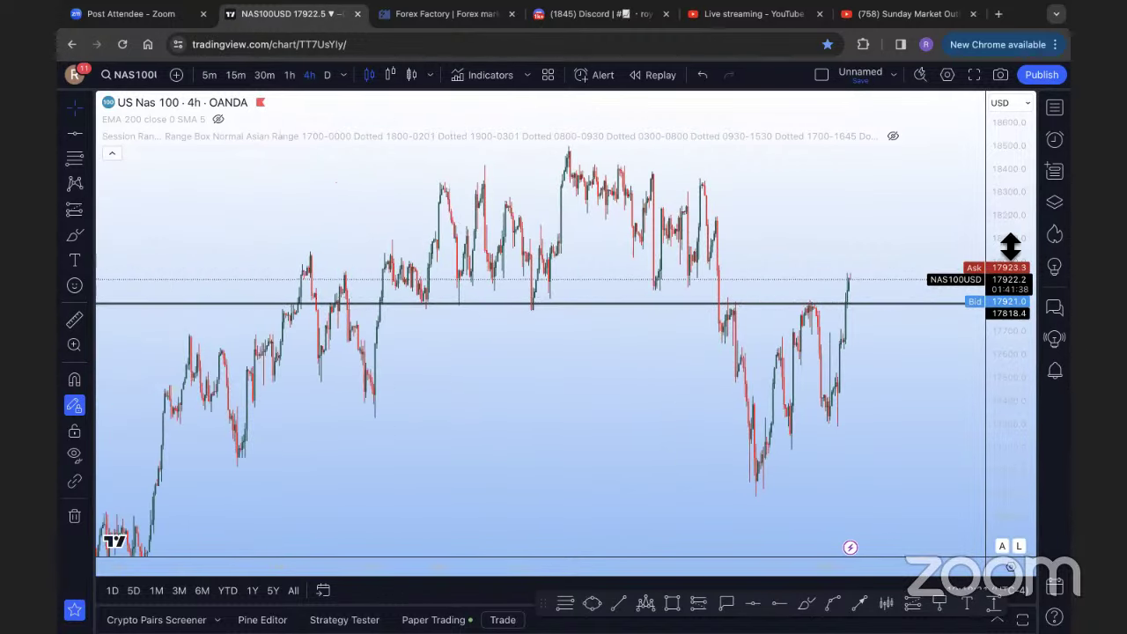
Draw horizontal rays at about 18501 on the range high and at the April swing low to mark the range
left_click(88, 136)
left_click(156, 296)
left_click(228, 177)
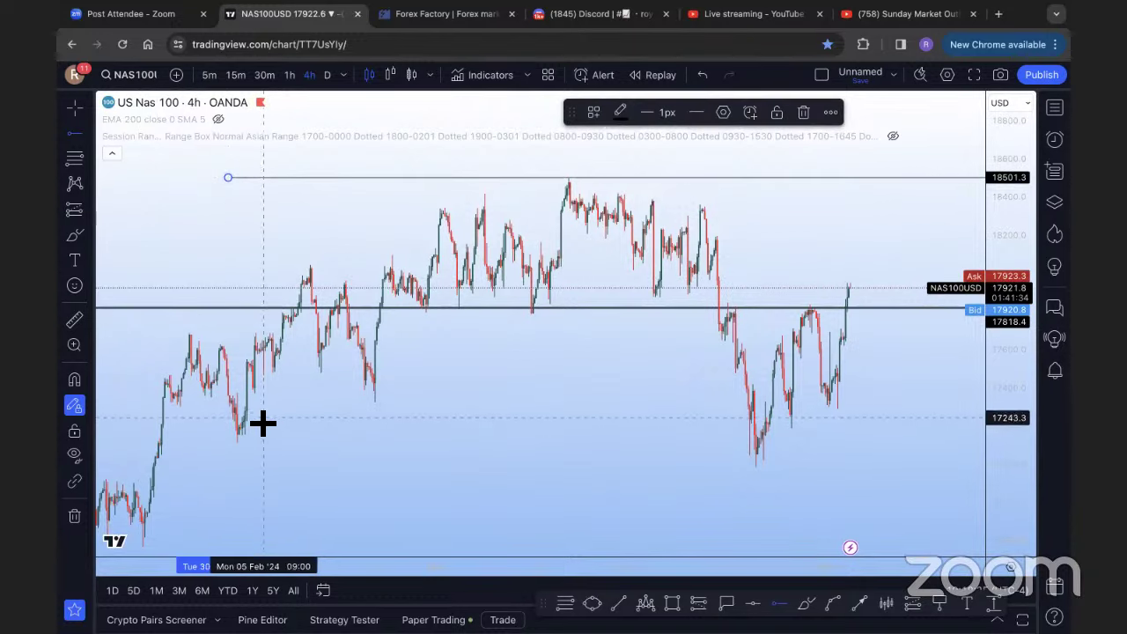
left_click(227, 470)
scroll(498, 432, "right", 2)
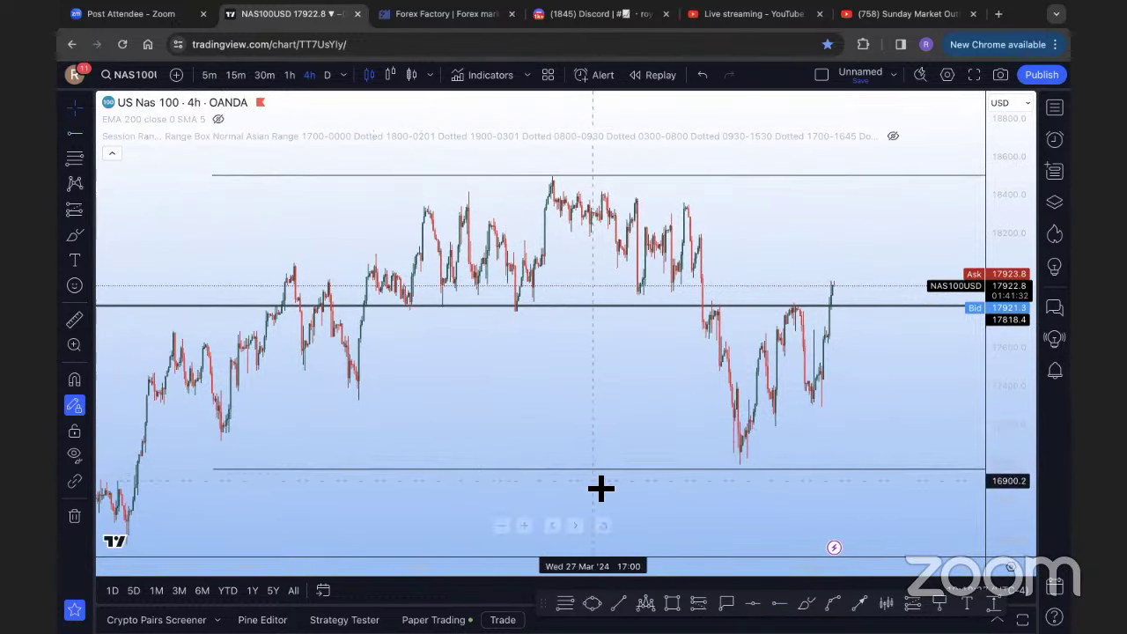
left_click_drag(601, 471, 596, 461)
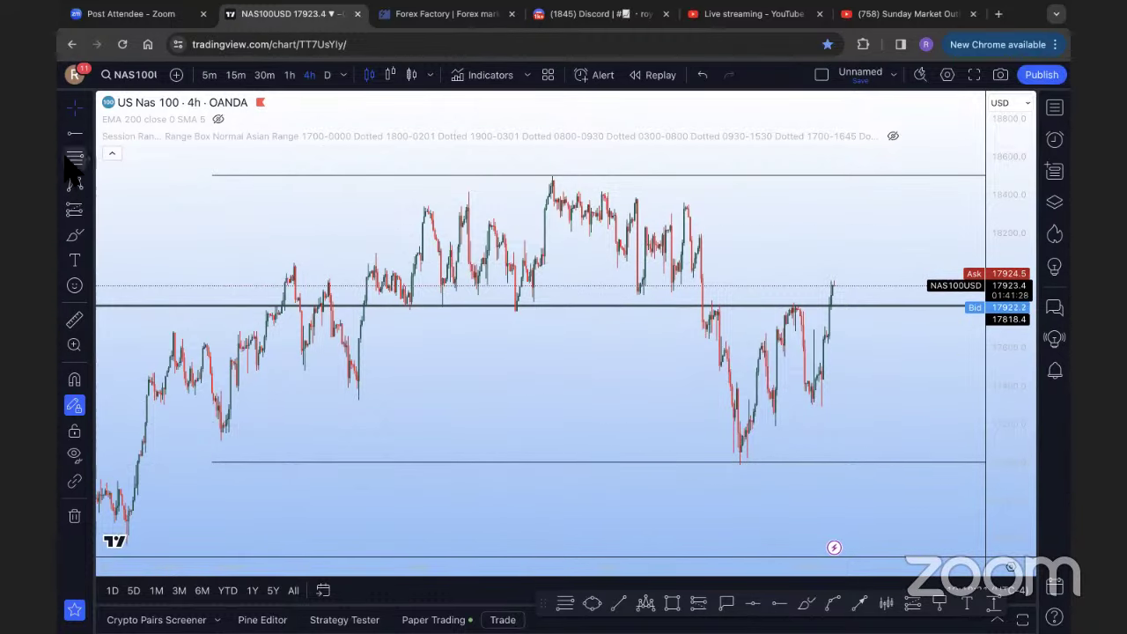
Draw a thin rectangle zone from about 17320.8 to 17272.8 across the lower part of the range, starting at 17 January
left_click(91, 134)
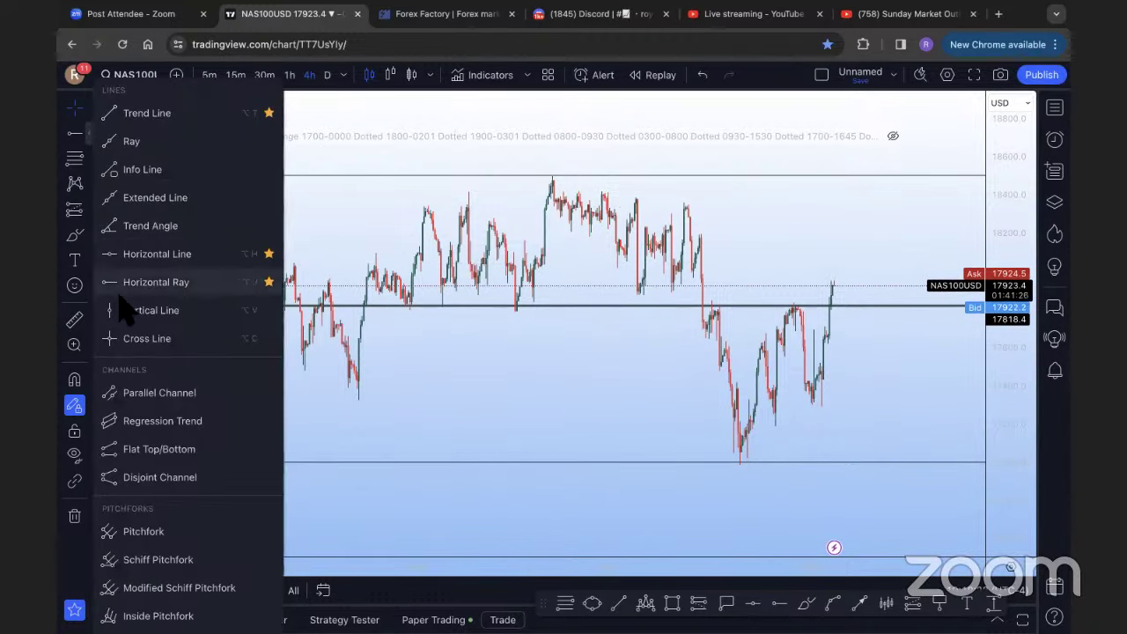
left_click(76, 156)
left_click(74, 209)
left_click(94, 221)
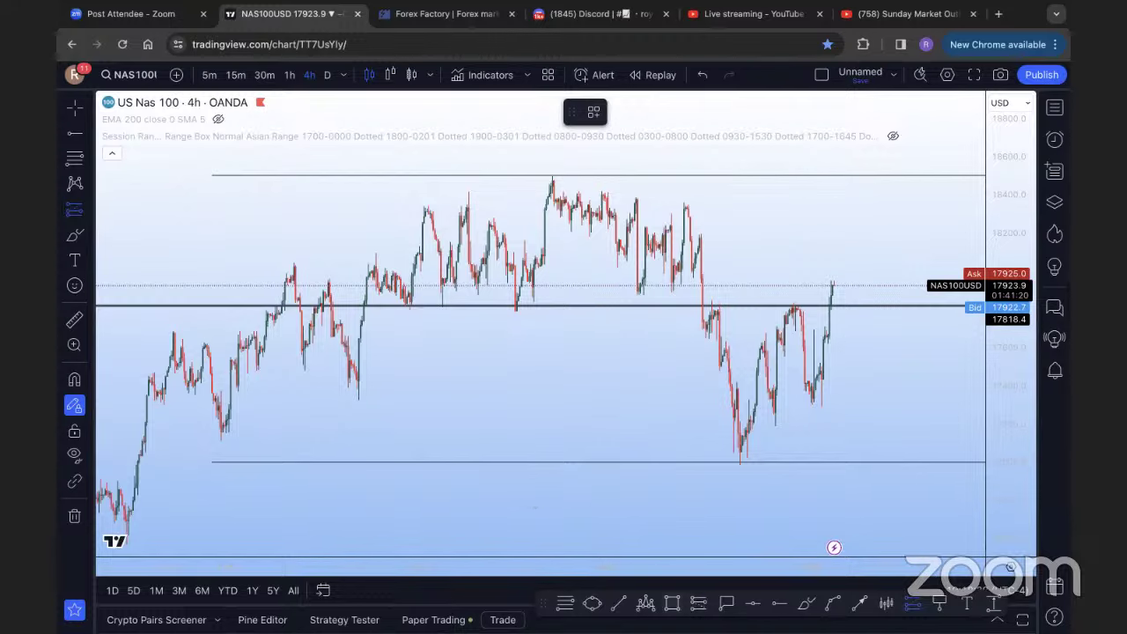
scroll(373, 403, "down", 3)
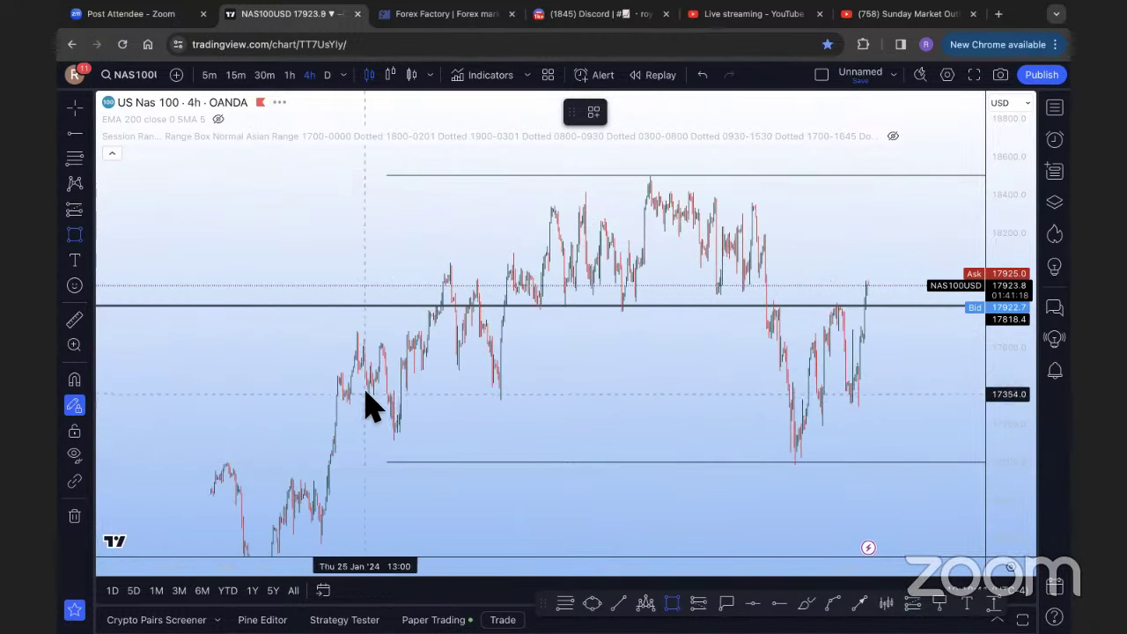
scroll(392, 421, "up", 2)
scroll(307, 414, "down", 2)
scroll(273, 409, "up", 1)
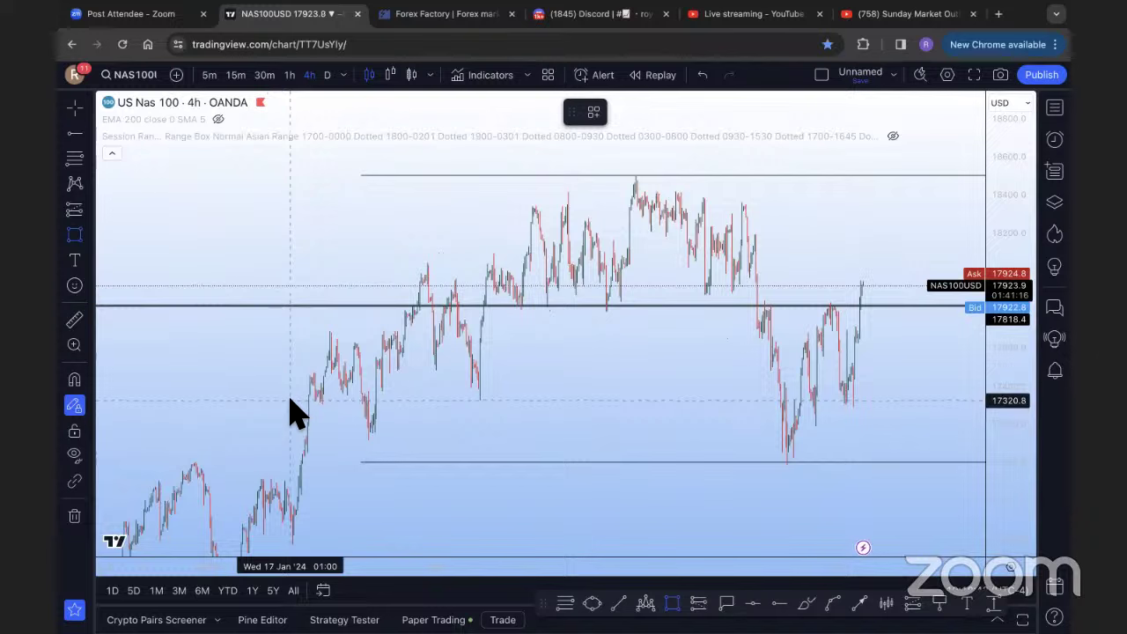
mouse_move(291, 403)
left_mouse_down()
mouse_move(976, 422)
mouse_move(981, 410)
left_mouse_up()
mouse_move(849, 464)
left_mouse_down()
mouse_move(825, 467)
mouse_move(928, 467)
mouse_move(859, 467)
left_mouse_up()
Clone the lower rectangle zone and move the copy onto the swing highs just below the upper ray
right_click(681, 415)
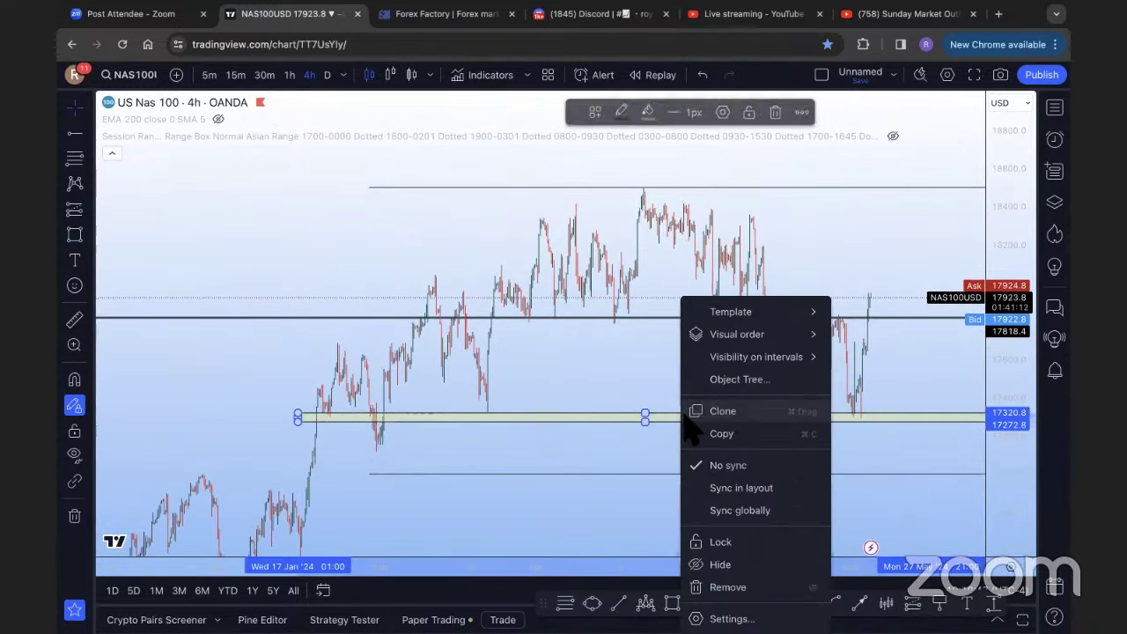
left_click(737, 414)
mouse_move(684, 396)
left_mouse_down()
mouse_move(743, 214)
mouse_move(755, 220)
left_mouse_up()
scroll(819, 269, "right", 5)
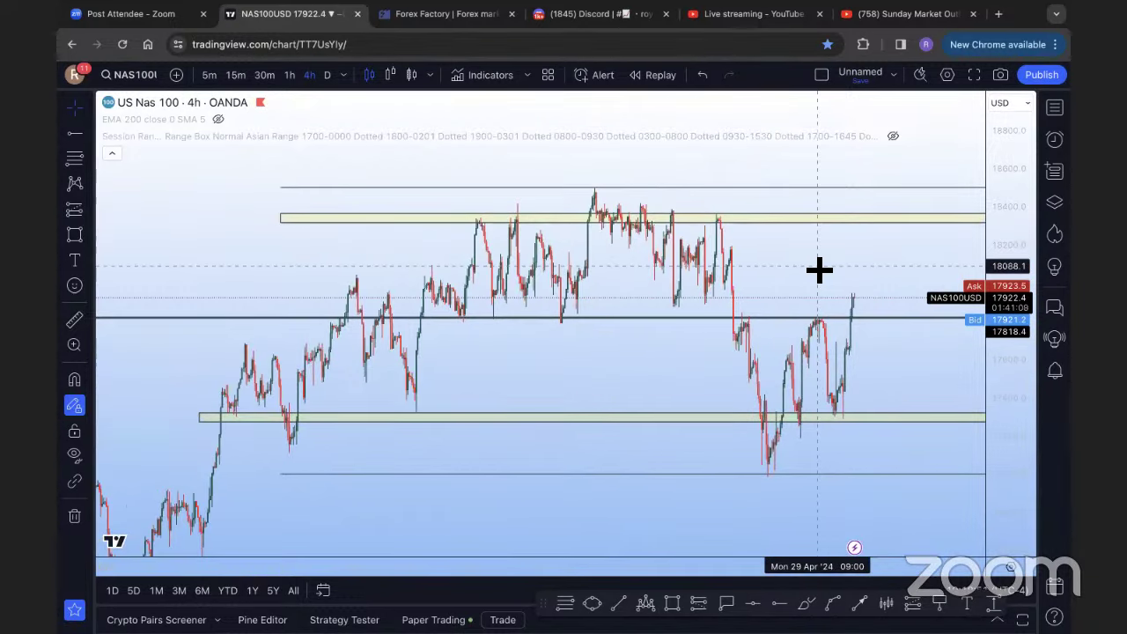
Switch the chart to the daily timeframe and draw a Fibonacci retracement from 18339.0 in the upper zone to 17272.8 in the lower zone
scroll(819, 268, "left", 8)
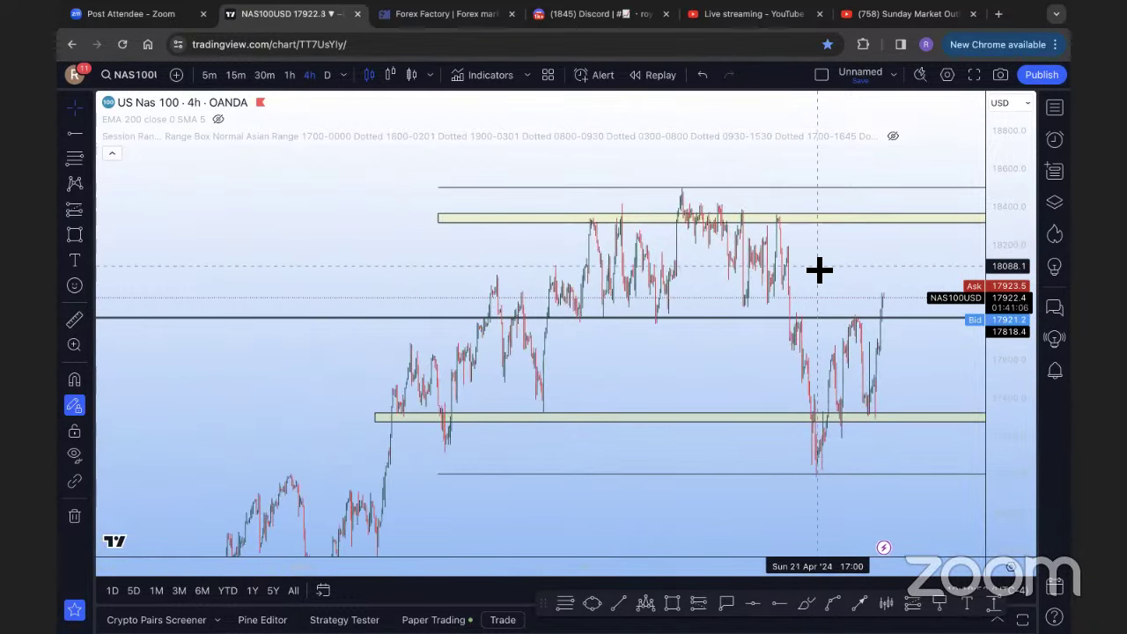
scroll(819, 269, "up", 5)
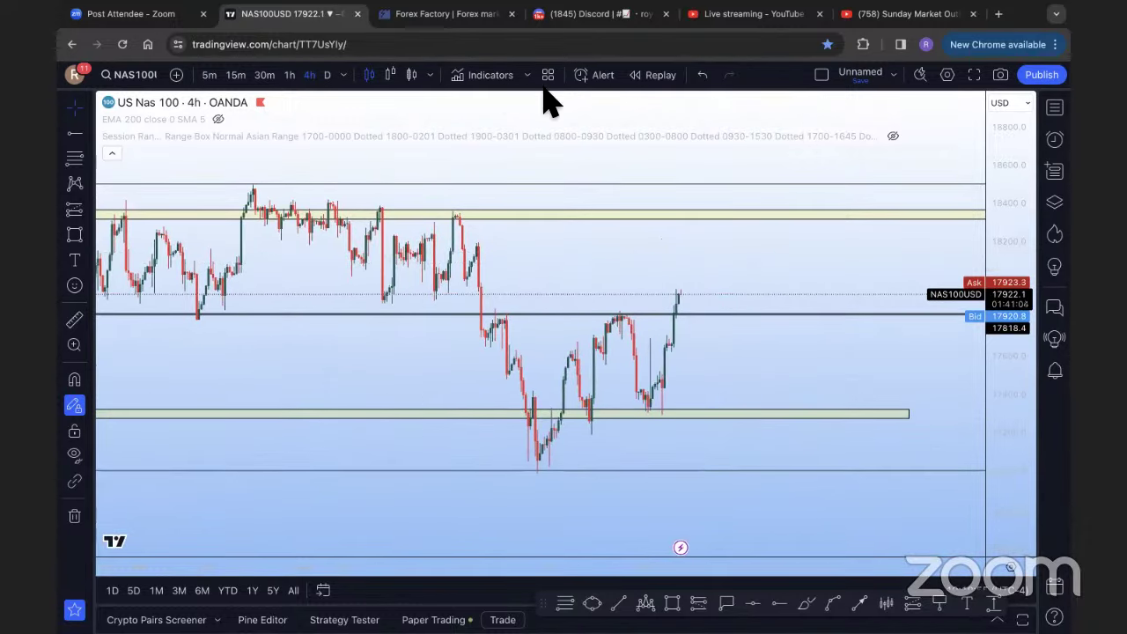
left_click(327, 74)
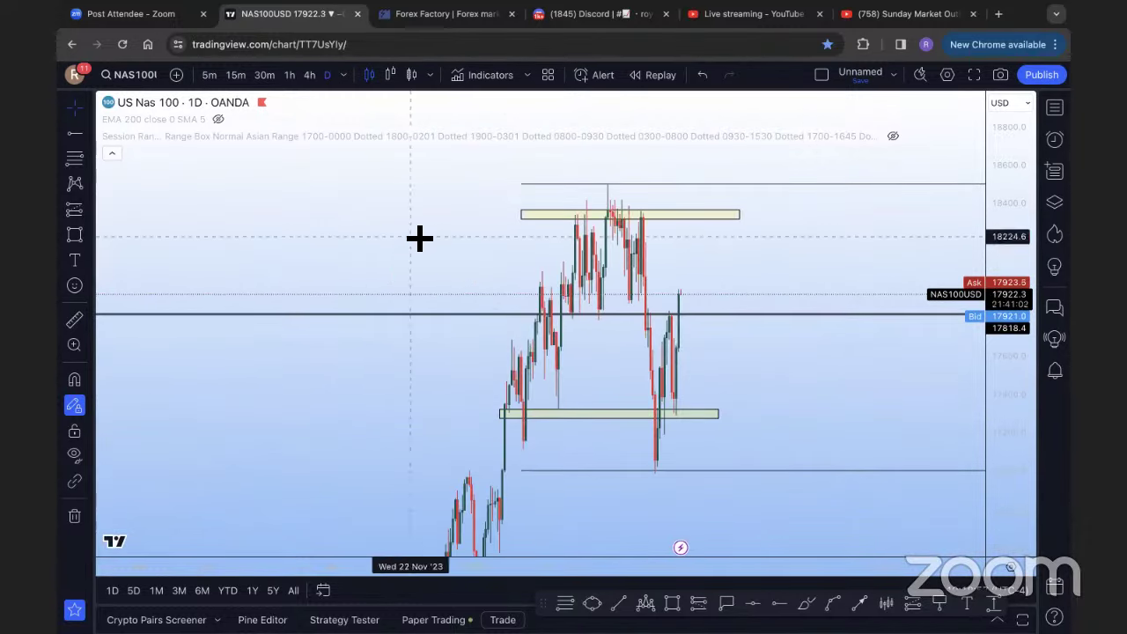
scroll(419, 236, "up", 5)
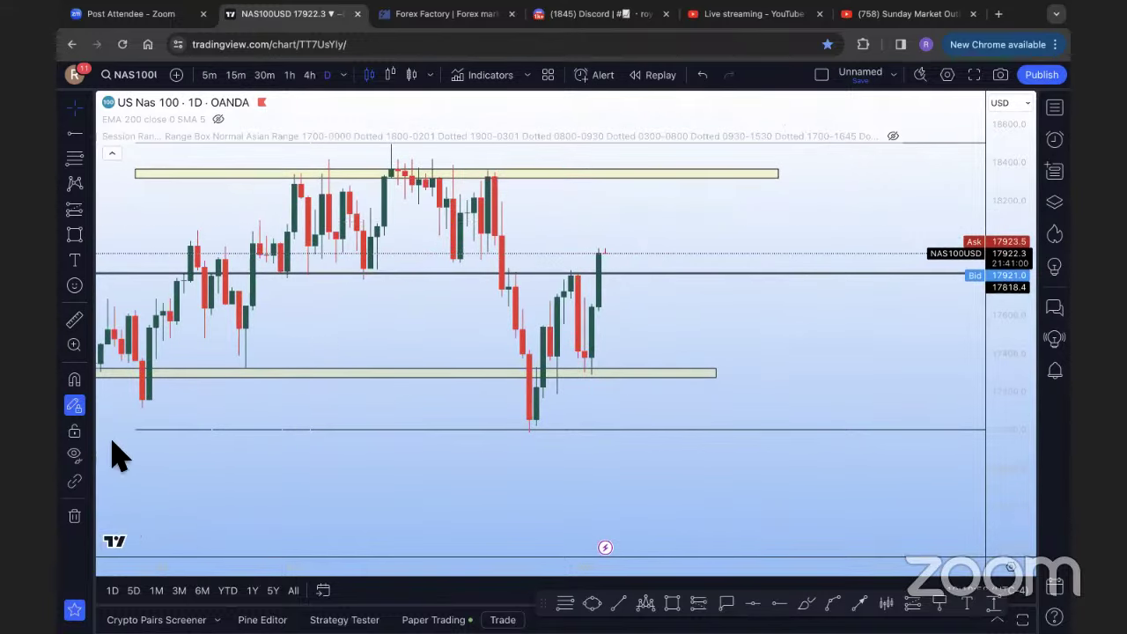
left_click(74, 157)
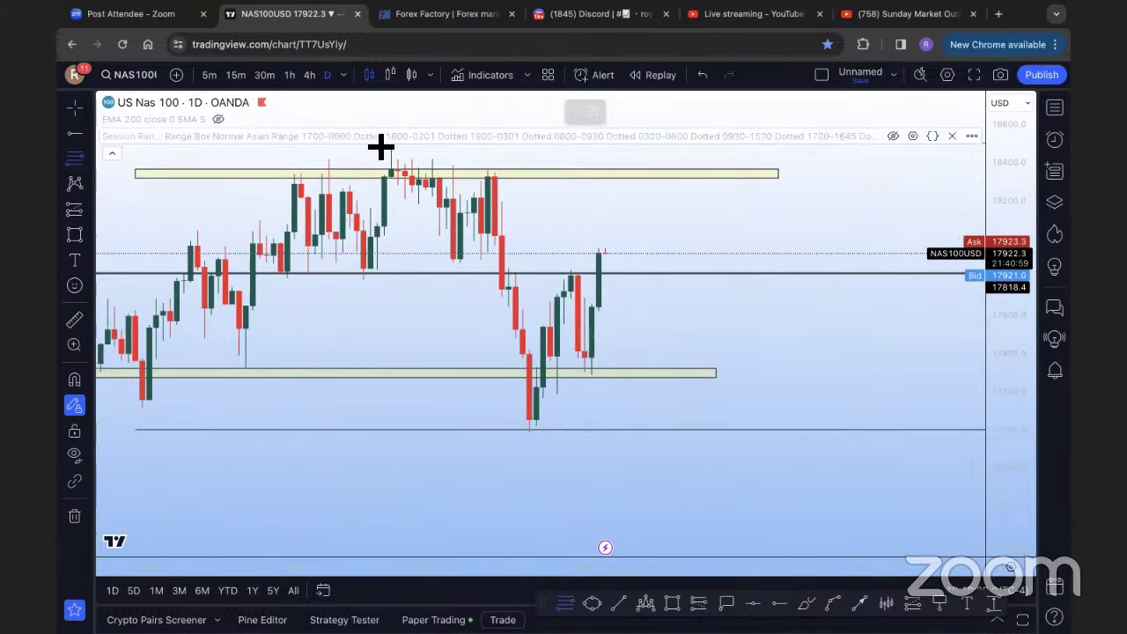
left_click(481, 175)
left_click(755, 377)
left_click(679, 382)
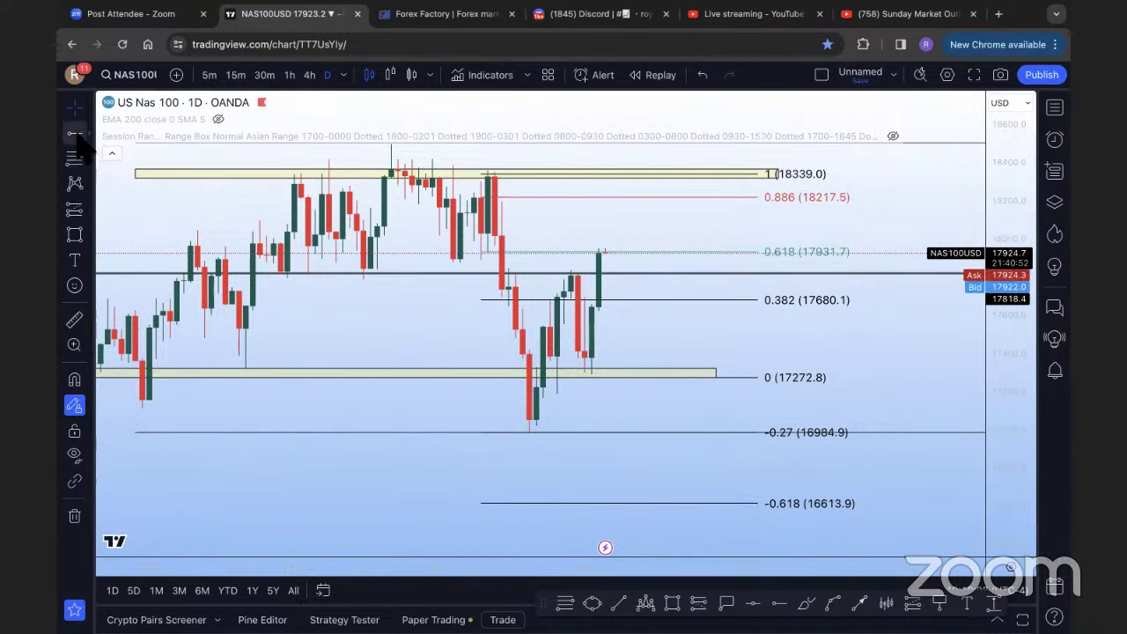
Add horizontal rays at the 0.886, 0.382 and 0.618 Fibonacci levels
left_click(691, 252)
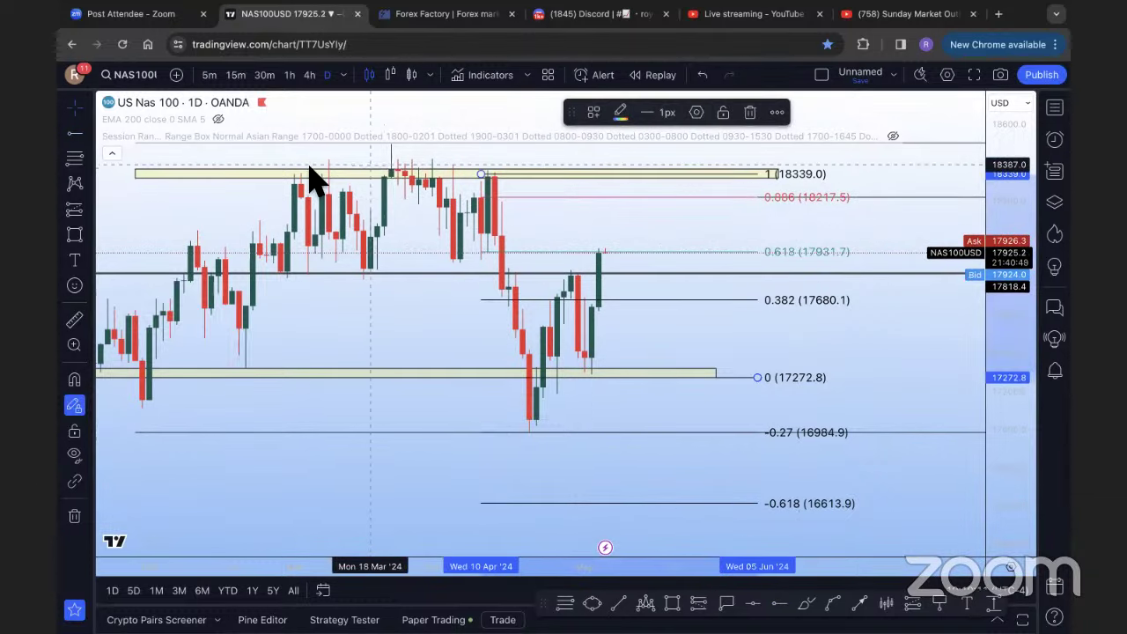
left_click(74, 133)
left_click(509, 301)
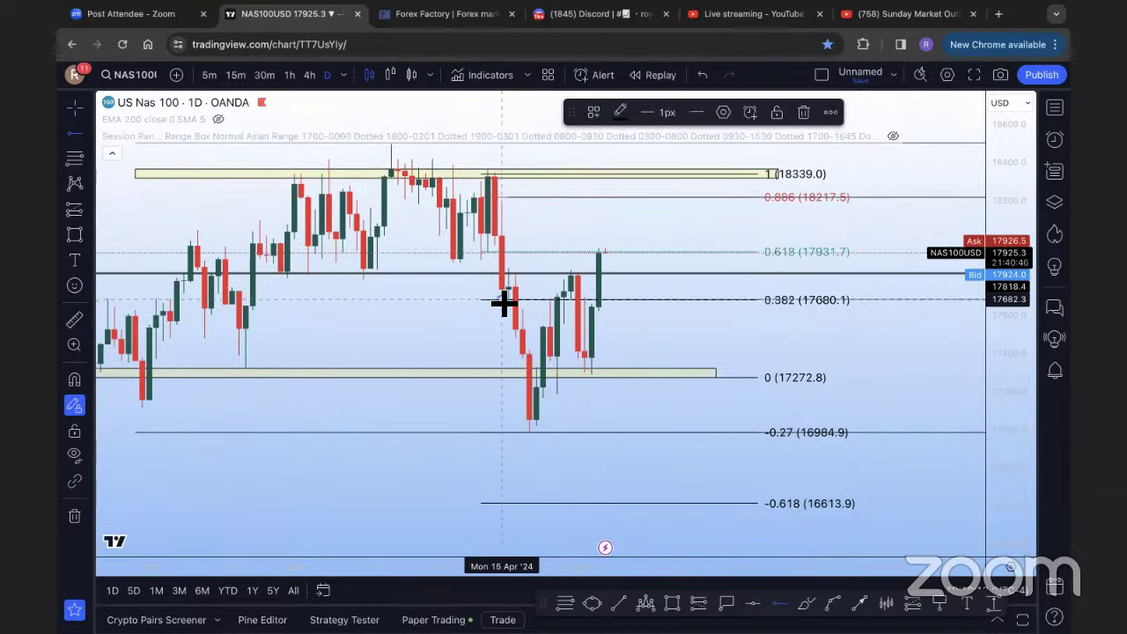
left_click(640, 311)
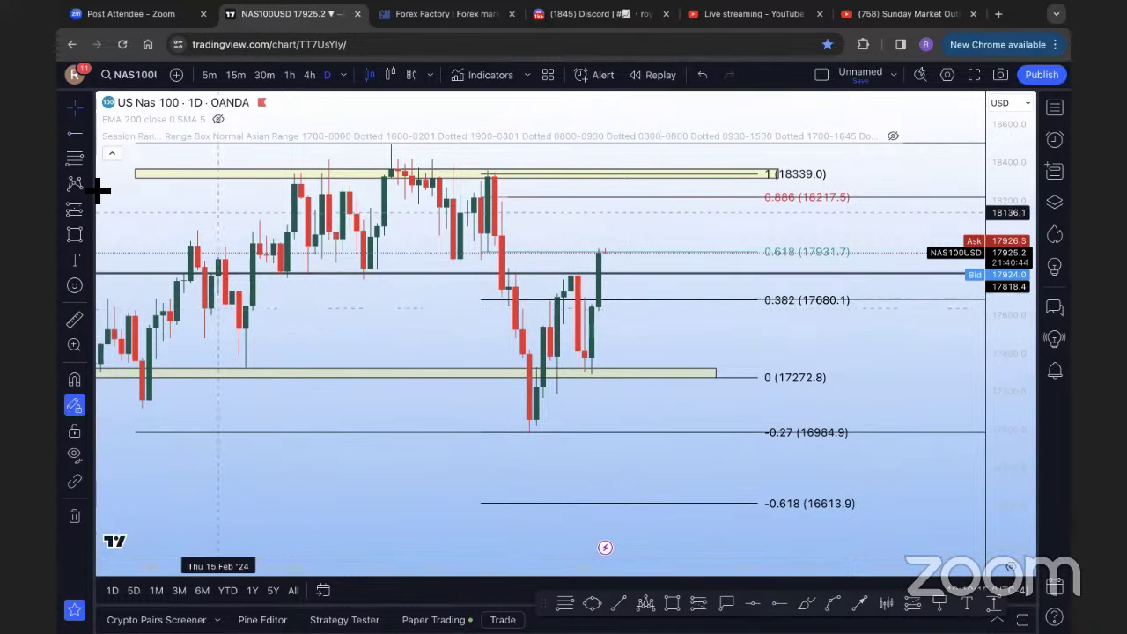
left_click(75, 132)
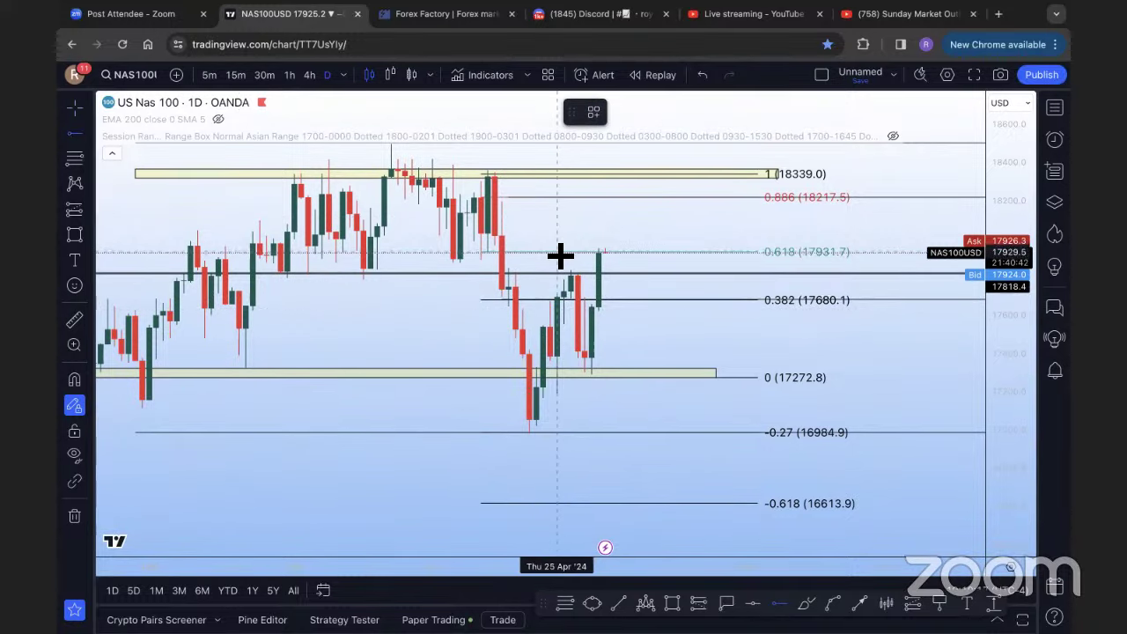
left_click(560, 256)
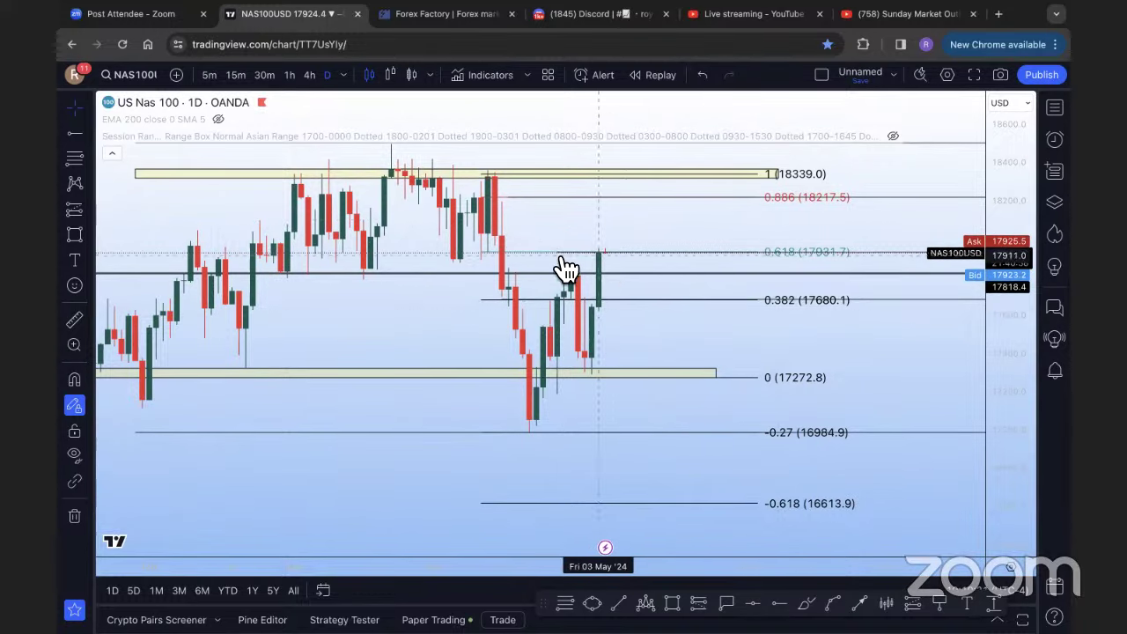
Brush-sketch the daily drop from the 18339.0 high and the rebound to the 0.618 level, and undo the strokes
left_click(88, 236)
left_click(113, 141)
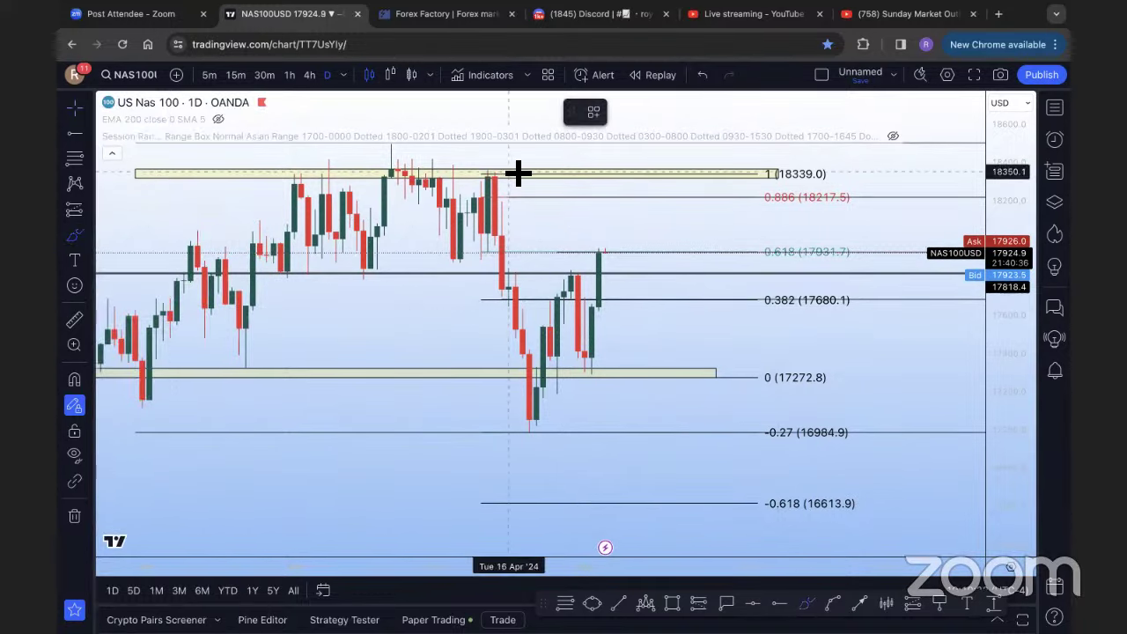
mouse_move(520, 171)
left_mouse_down()
mouse_move(506, 182)
mouse_move(501, 226)
mouse_move(523, 411)
mouse_move(594, 251)
left_mouse_up()
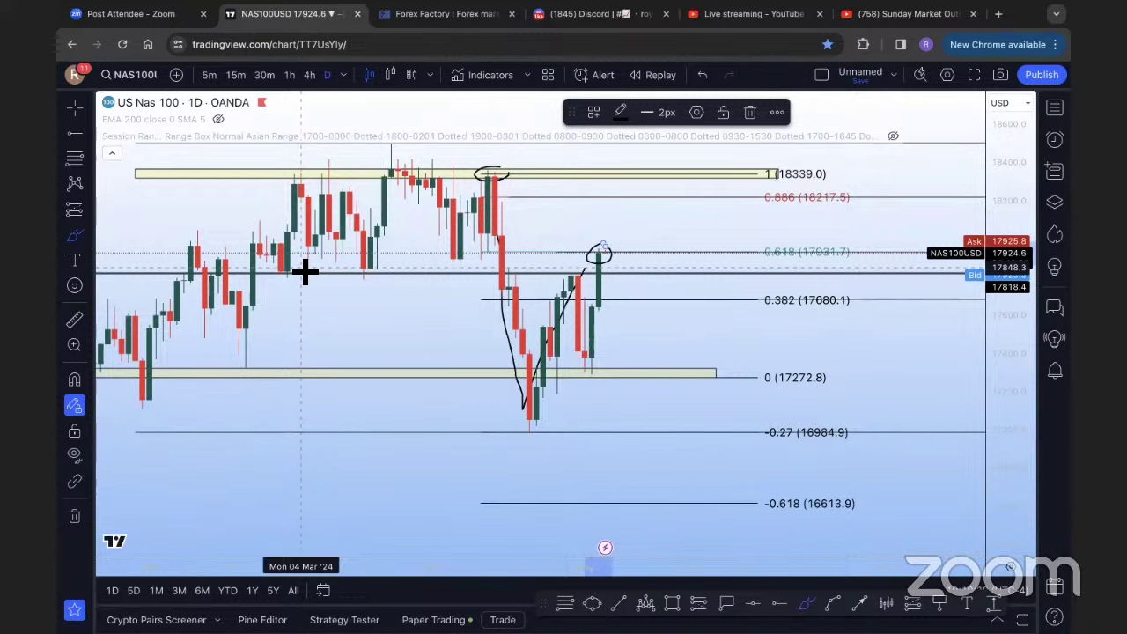
key("ctrl+z")
key("ctrl+z")
key("ctrl+z")
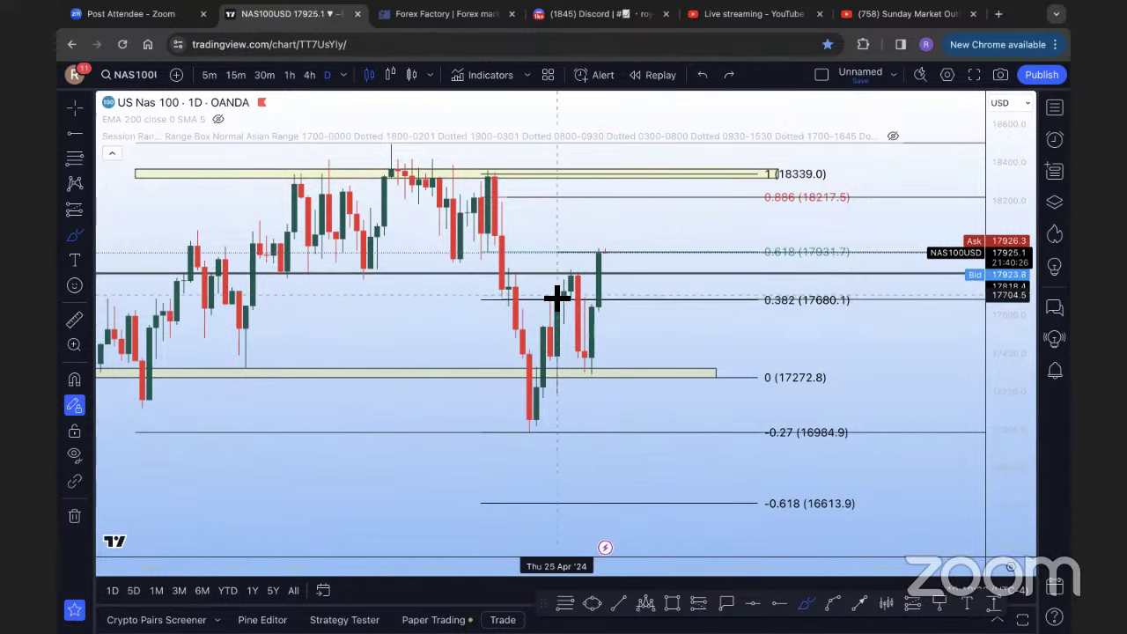
Mark the 0.382 level and the latest daily candle's high with freehand brush strokes, and undo both marks
mouse_move(557, 297)
left_mouse_down()
mouse_move(548, 300)
mouse_move(596, 297)
left_mouse_up()
left_click_drag(601, 244, 611, 257)
key("ctrl+z")
key("ctrl+z")
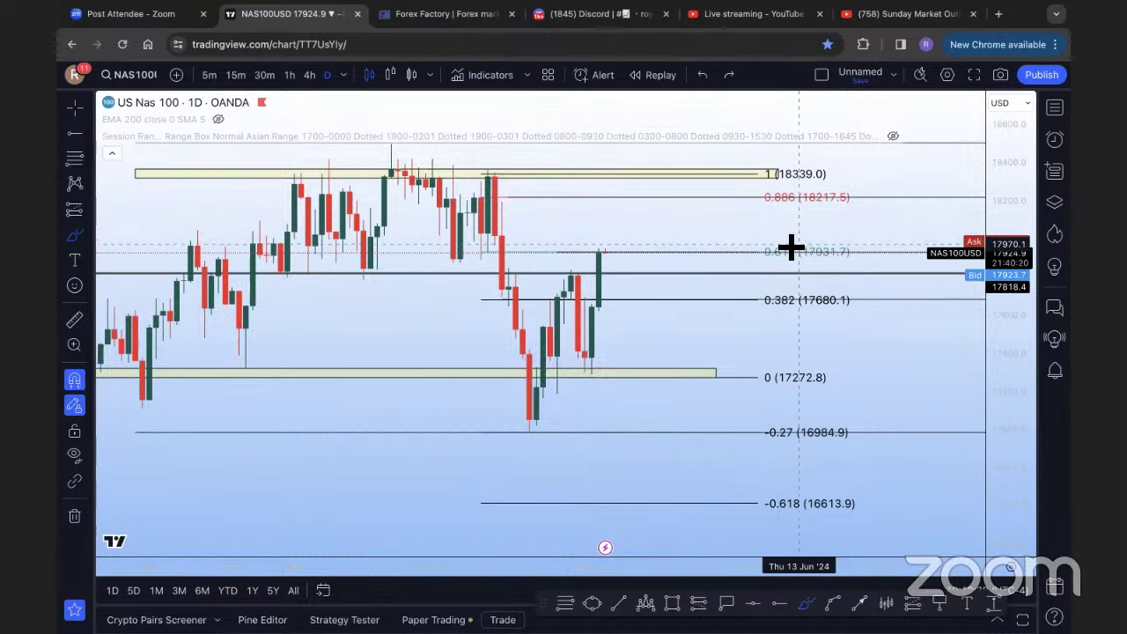
scroll(770, 235, "down", 3)
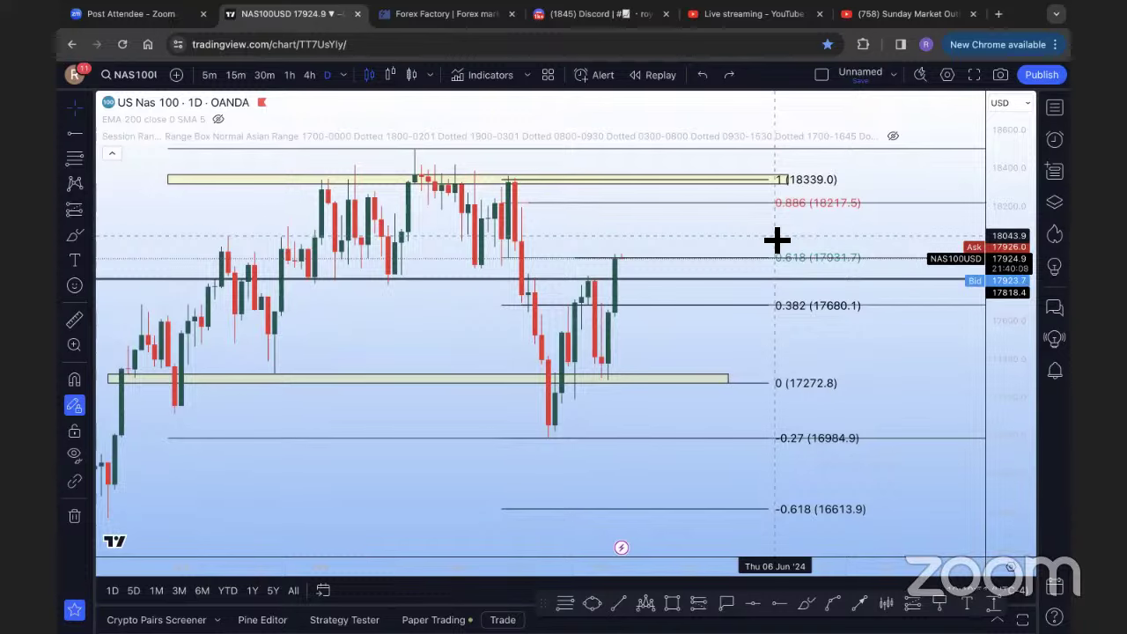
right_click(792, 222)
left_click(768, 225)
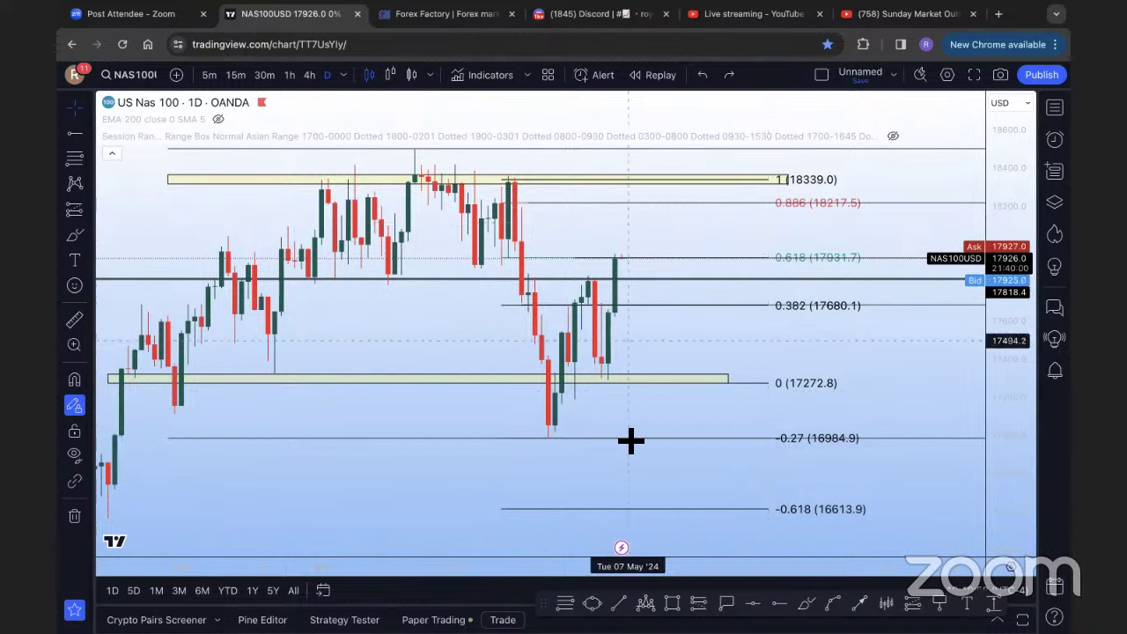
left_click_drag(740, 345, 763, 350)
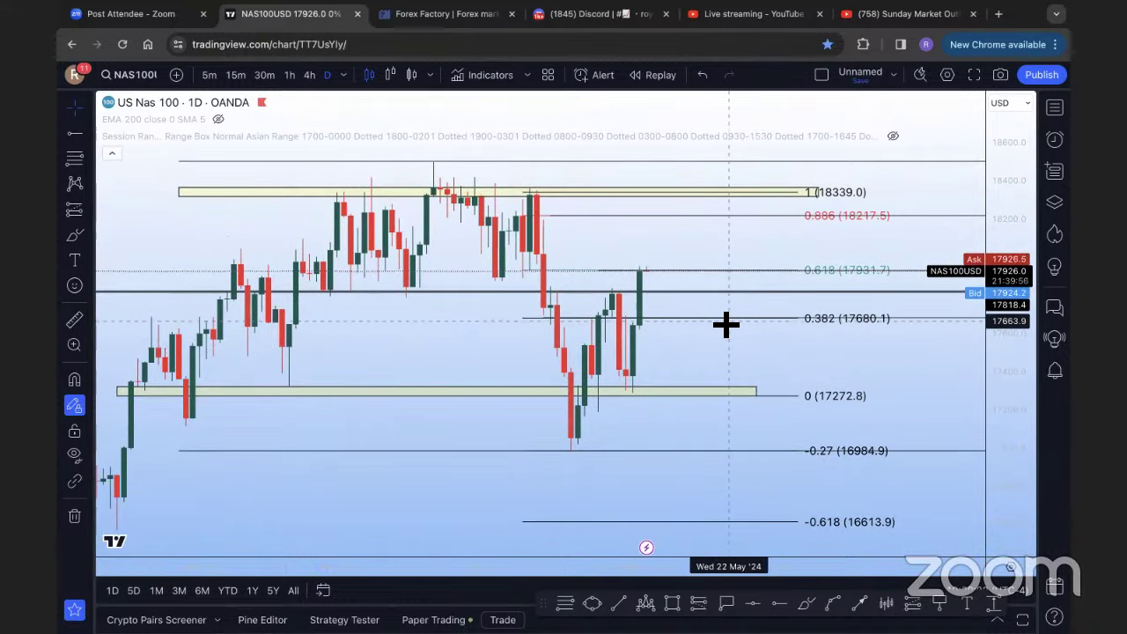
Check the viewer chat on the YouTube Studio live streaming page and return to the NAS100 chart in TradingView
left_click(753, 13)
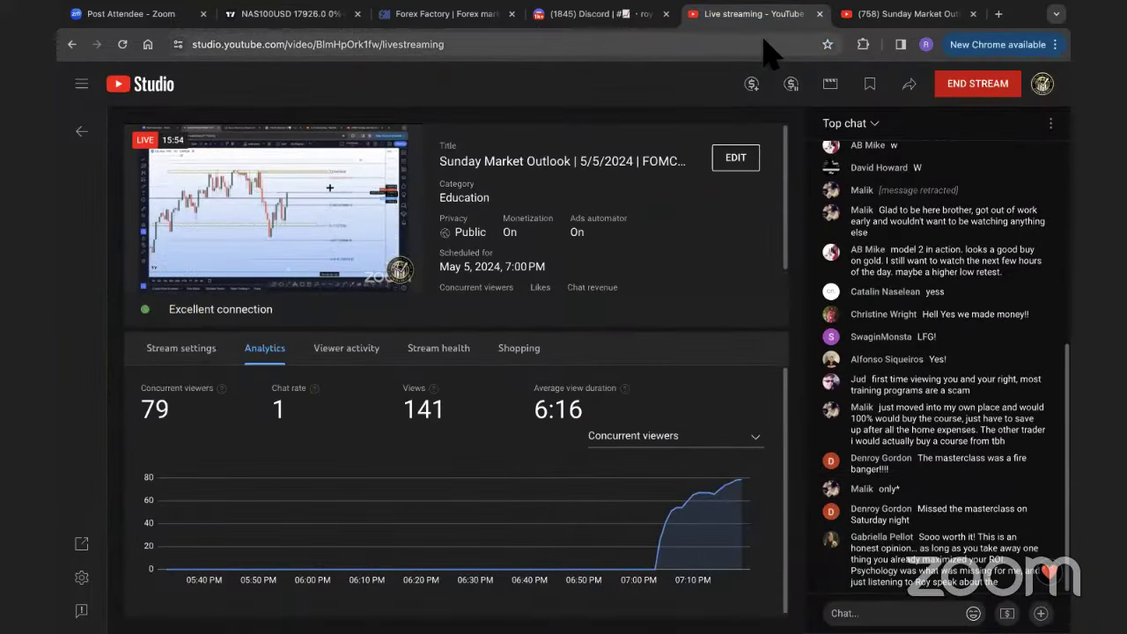
left_click(141, 14)
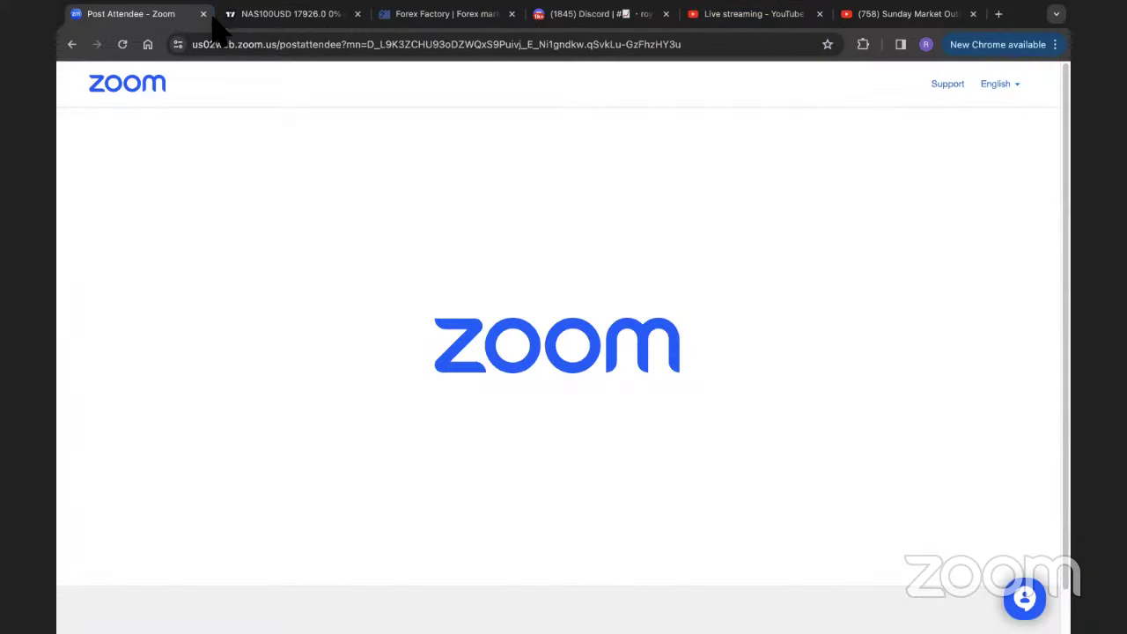
left_click(260, 14)
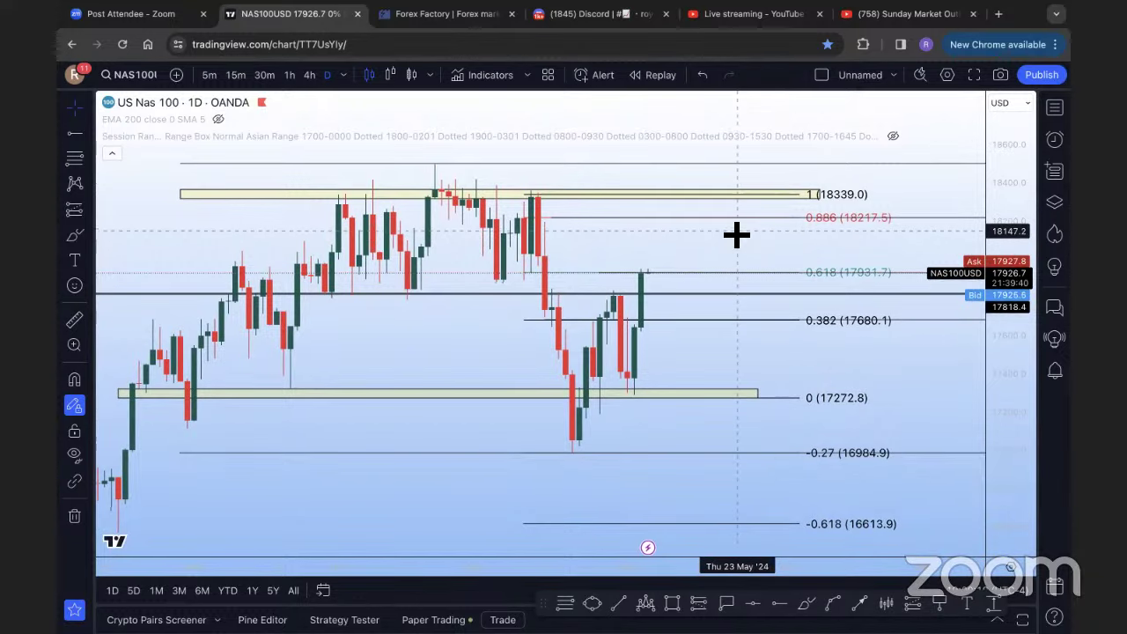
left_click(781, 16)
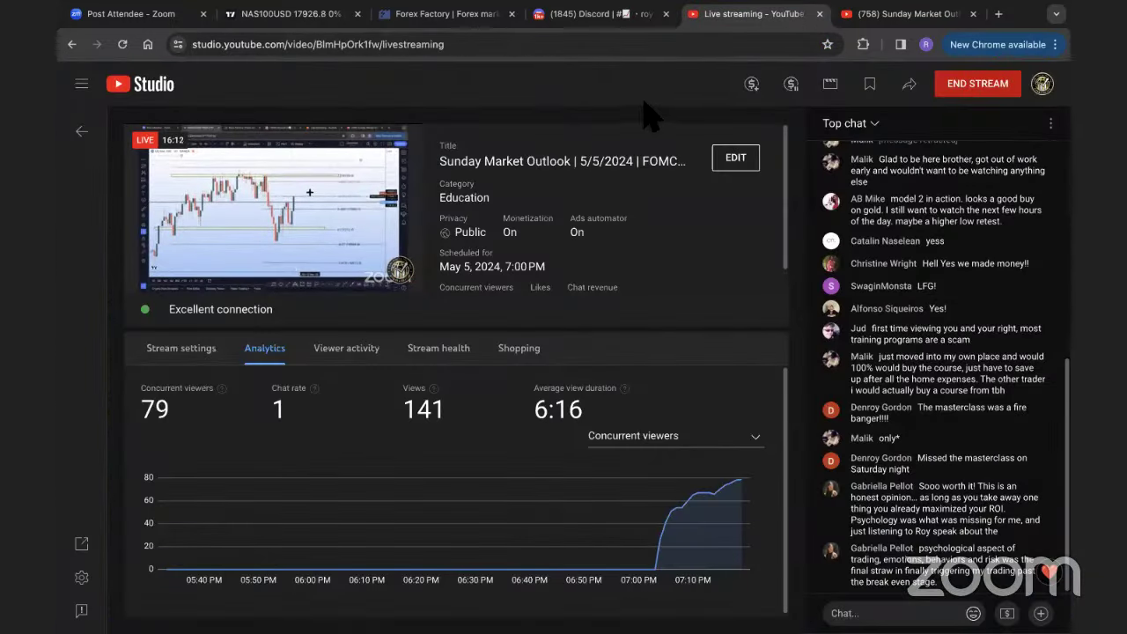
left_click(310, 8)
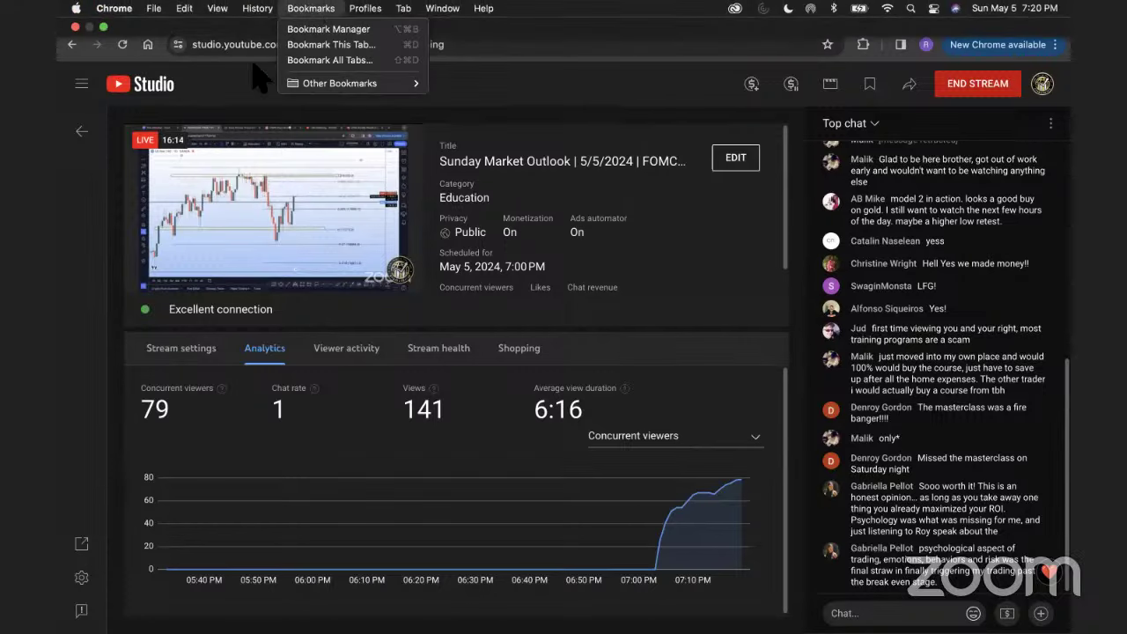
left_click(642, 123)
left_click(295, 15)
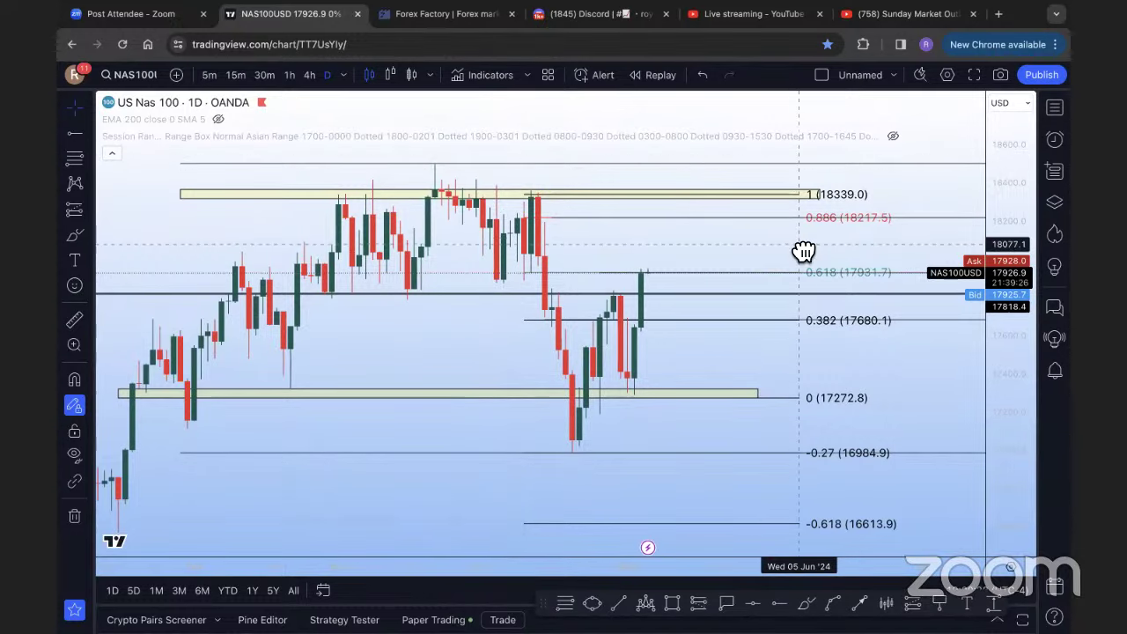
Read the new viewer chat messages on the stream's YouTube watch page and on the YouTube Studio live streaming page
left_click_drag(804, 252, 792, 250)
scroll(787, 251, "right", 1)
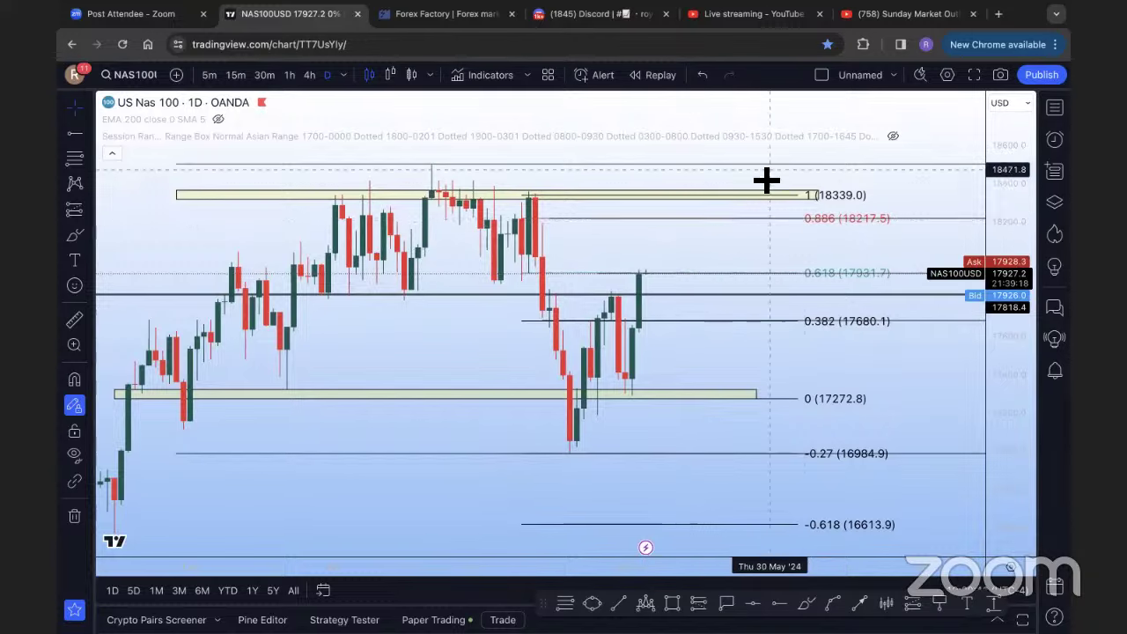
left_click(797, 193)
left_click(890, 14)
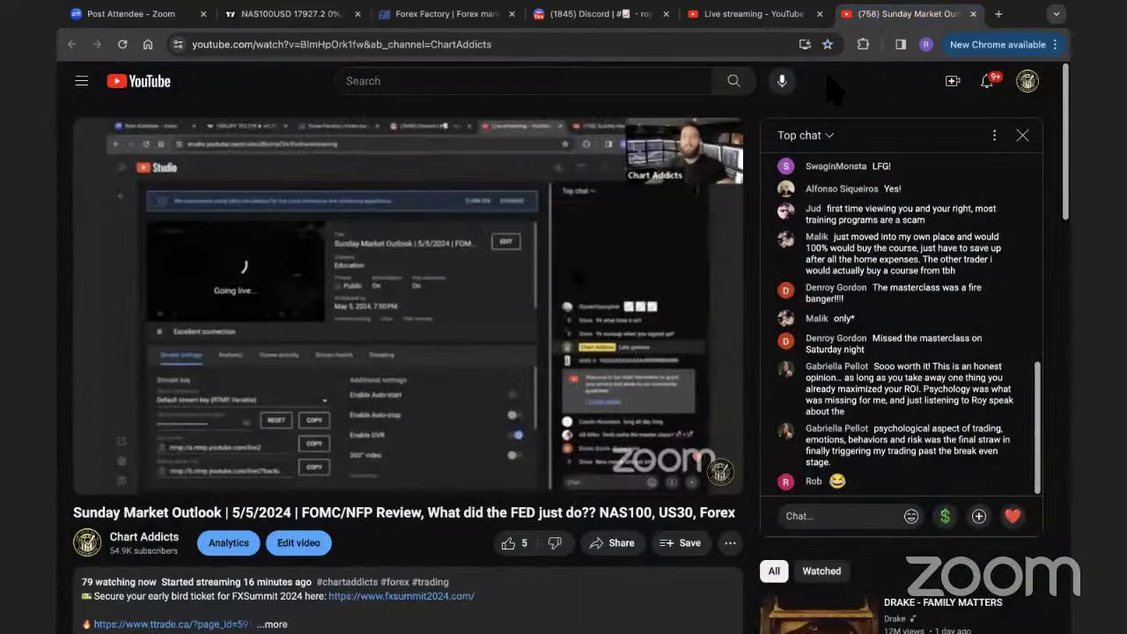
left_click(748, 13)
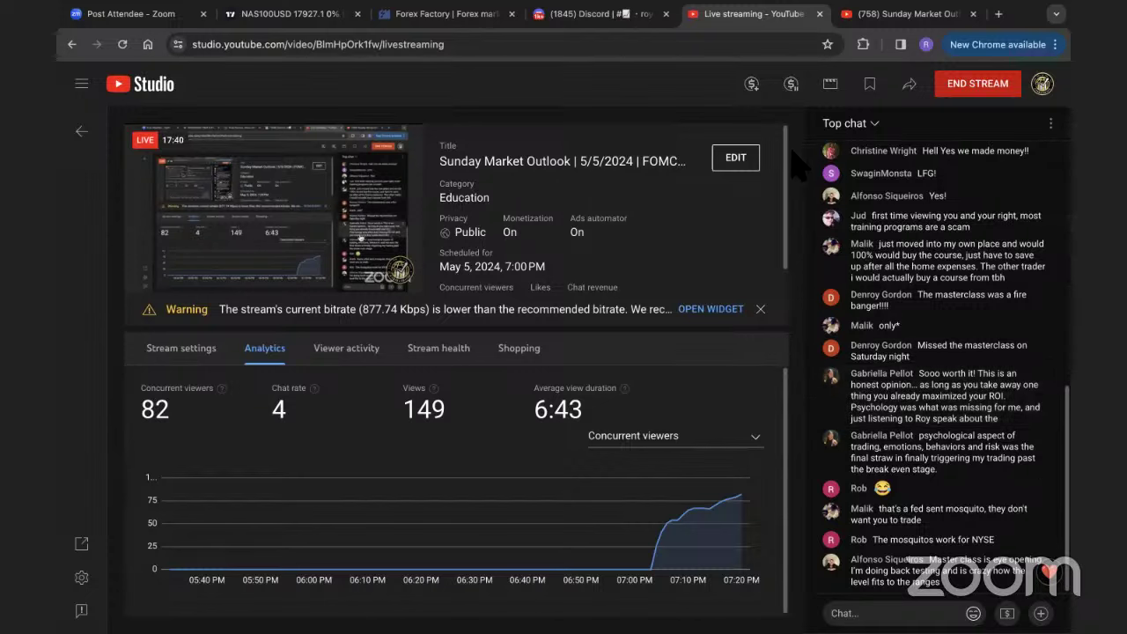
scroll(792, 198, "down", 1)
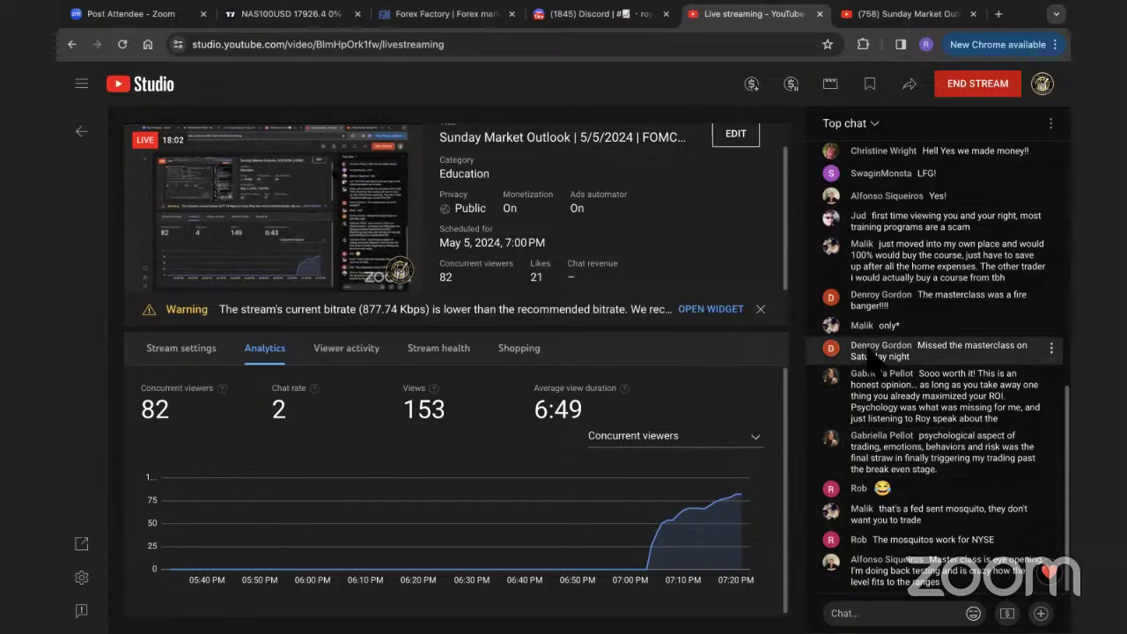
Return to the TradingView NAS100 chart and examine recent price action on the 4-hour and 1-hour timeframes
left_click(278, 14)
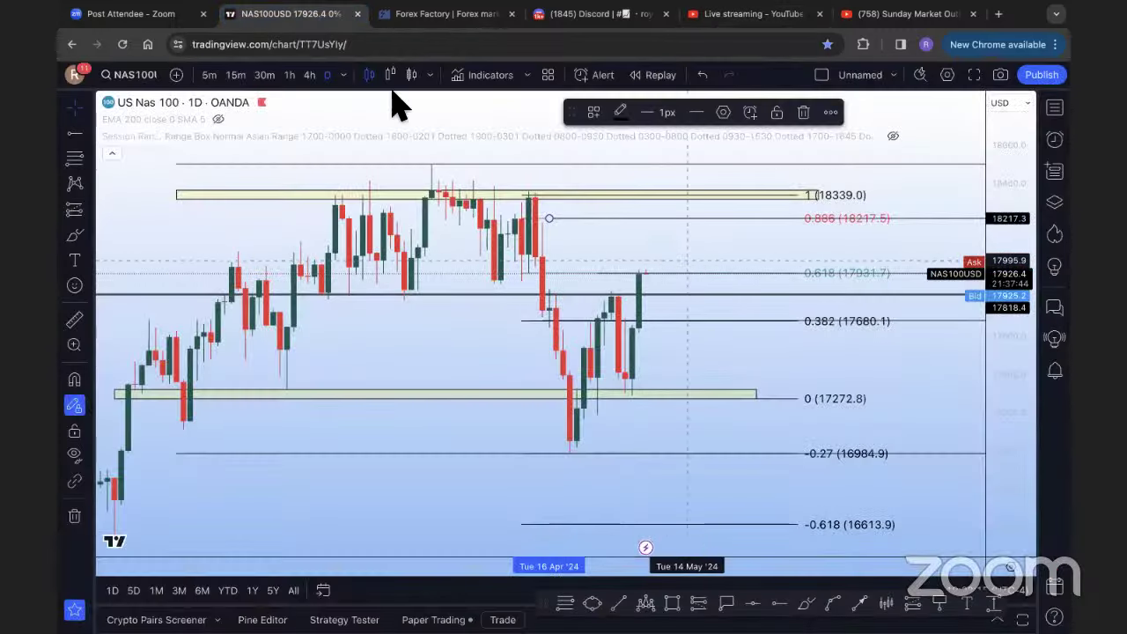
left_click(309, 75)
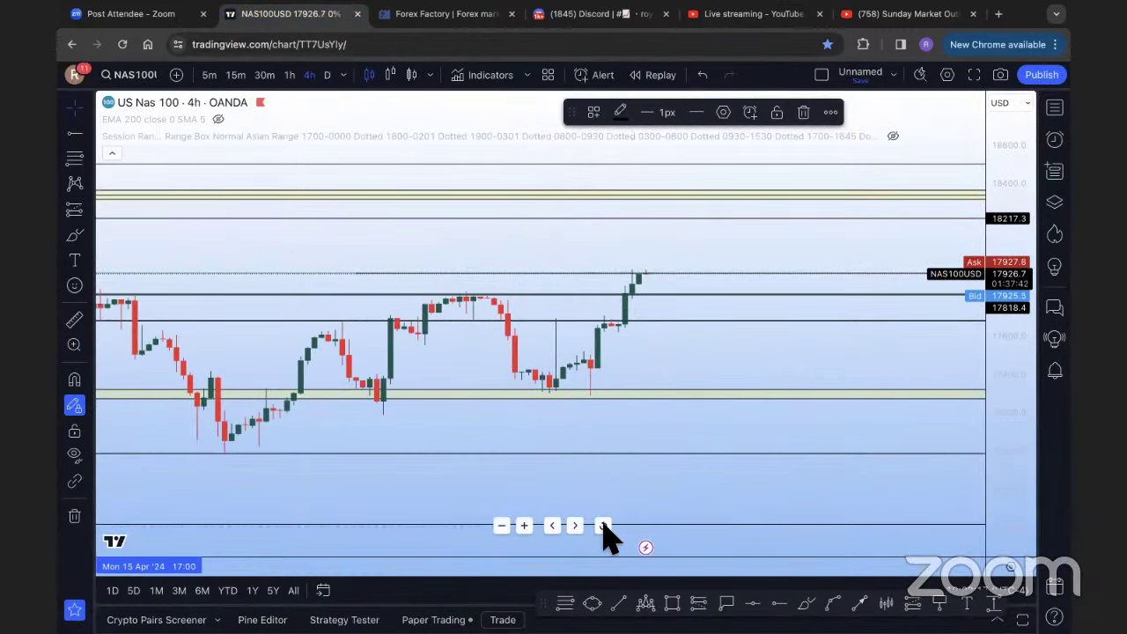
left_click(601, 521)
scroll(796, 232, "up", 5)
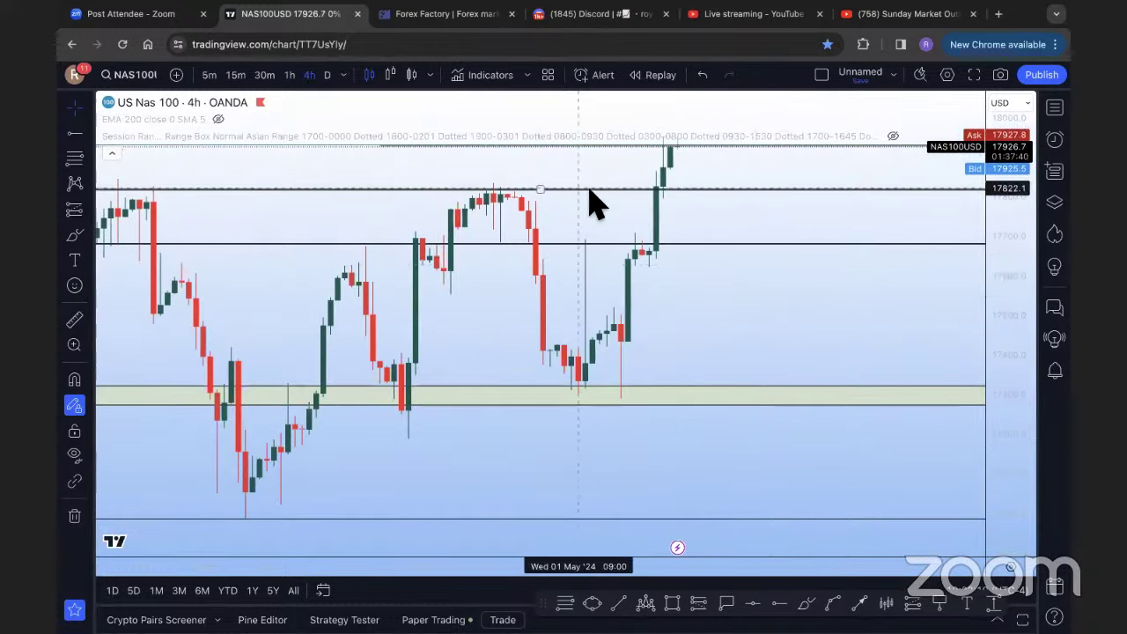
left_click(289, 75)
left_click_drag(768, 315, 695, 332)
scroll(929, 321, "down", 3)
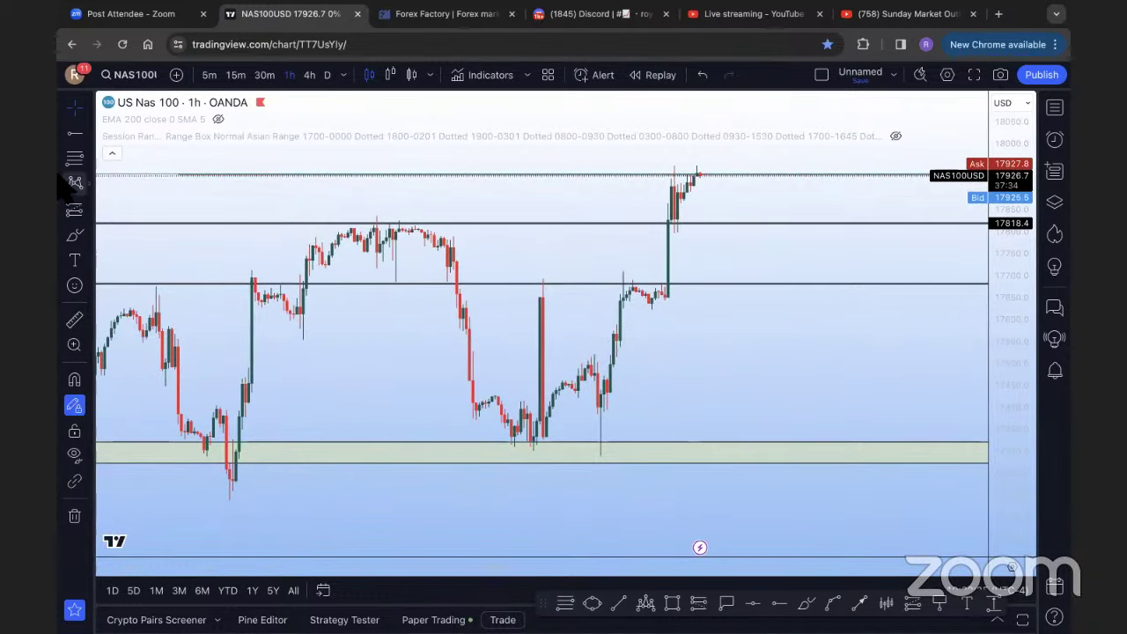
Draw a Fibonacci retracement on the 1-hour chart from the 17836.4 swing high to 17292.7 in the lower zone
left_click(352, 215)
key("Escape")
left_click(351, 216)
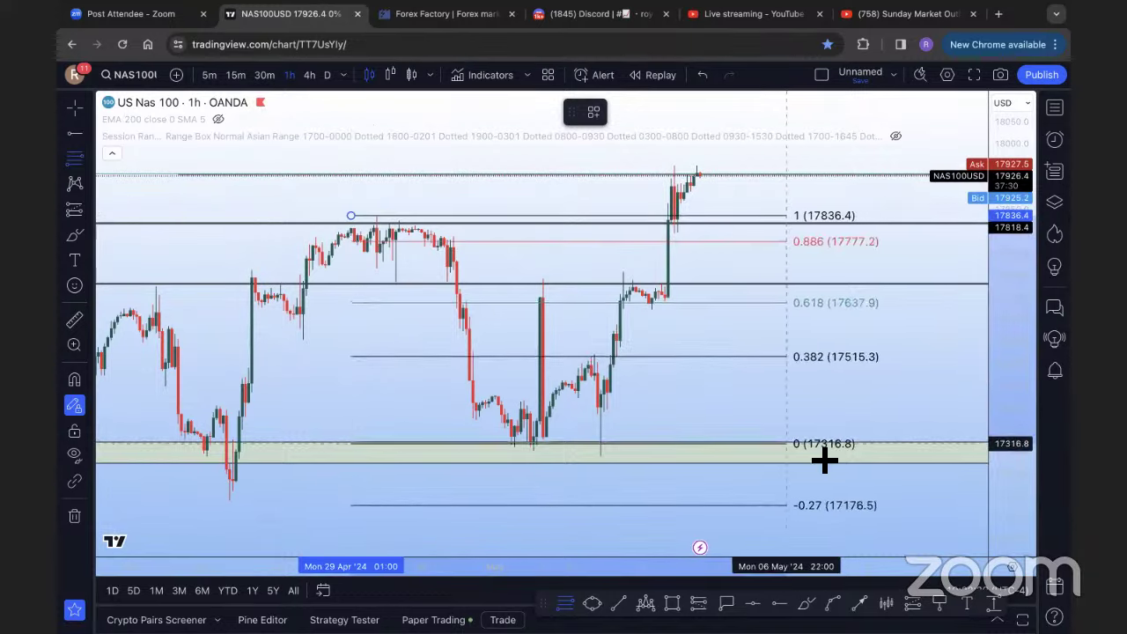
left_click(853, 454)
left_click_drag(799, 418, 715, 447)
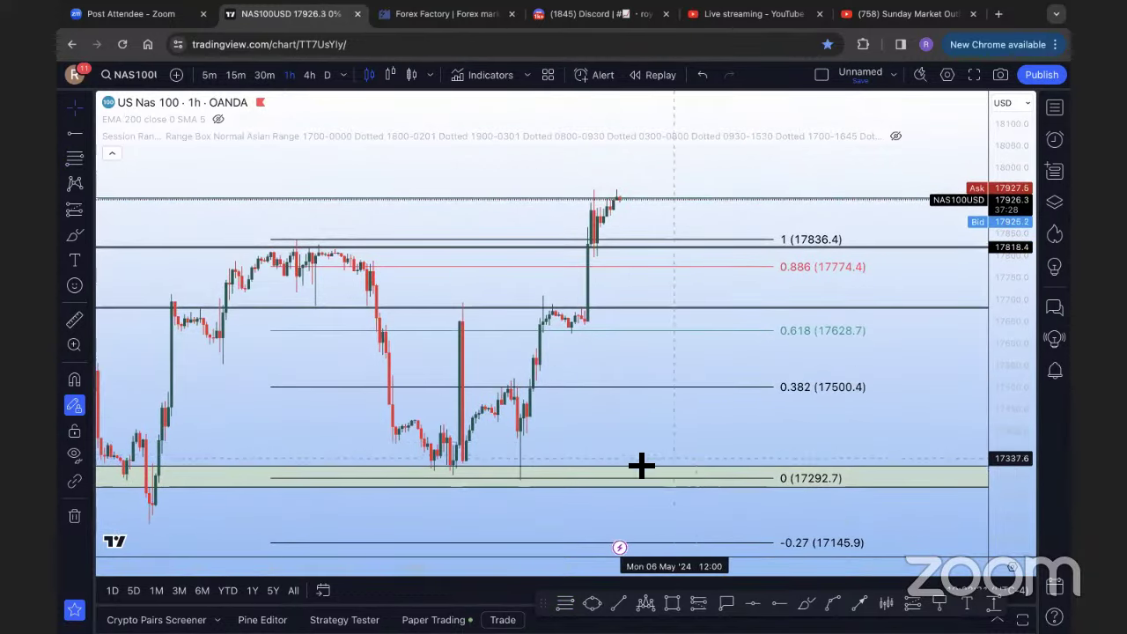
Brush two pullback-and-rally paths from the current price, reaching the 17680 ray and the 0.382 level, and cross out the previous swing high
left_click(74, 238)
mouse_move(606, 189)
left_mouse_down()
mouse_move(663, 310)
mouse_move(689, 125)
left_mouse_up()
mouse_move(622, 197)
left_mouse_down()
mouse_move(697, 382)
mouse_move(784, 112)
left_mouse_up()
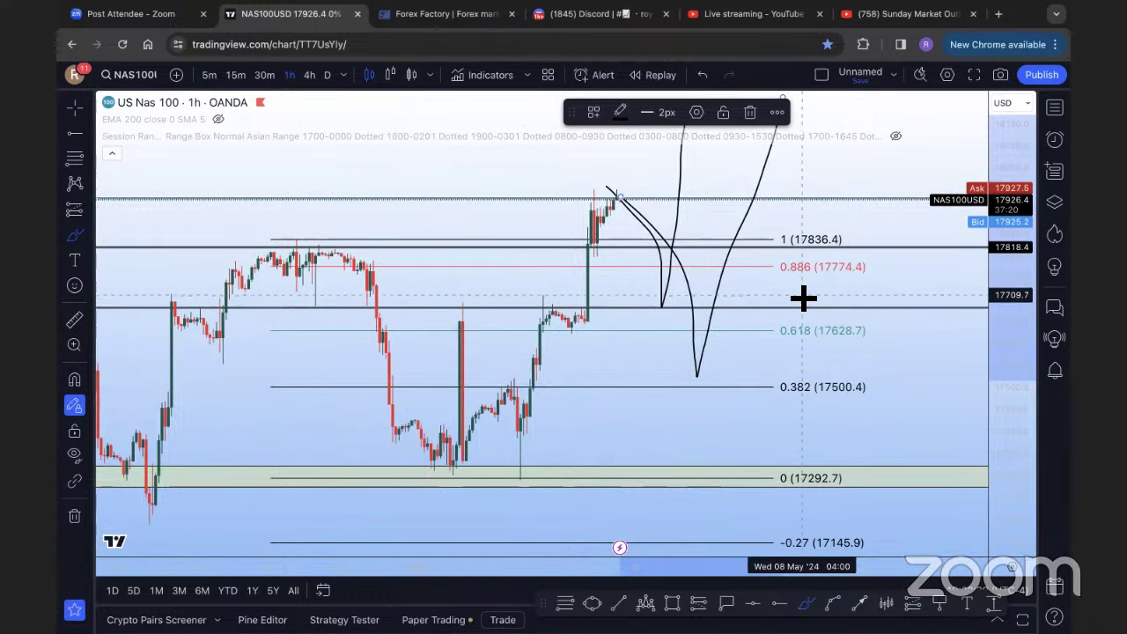
scroll(800, 297, "left", 5)
scroll(799, 297, "up", 3)
mouse_move(571, 236)
left_mouse_down()
mouse_move(533, 273)
mouse_move(607, 283)
left_mouse_up()
mouse_move(742, 185)
left_mouse_down()
mouse_move(727, 285)
mouse_move(749, 181)
left_mouse_up()
Undo all the brushed paths and marks together with the 1-hour Fibonacci retracement
key("super+z")
key("super+z")
key("super+z")
key("super+z")
key("super+z")
key("super+z")
key("super+z")
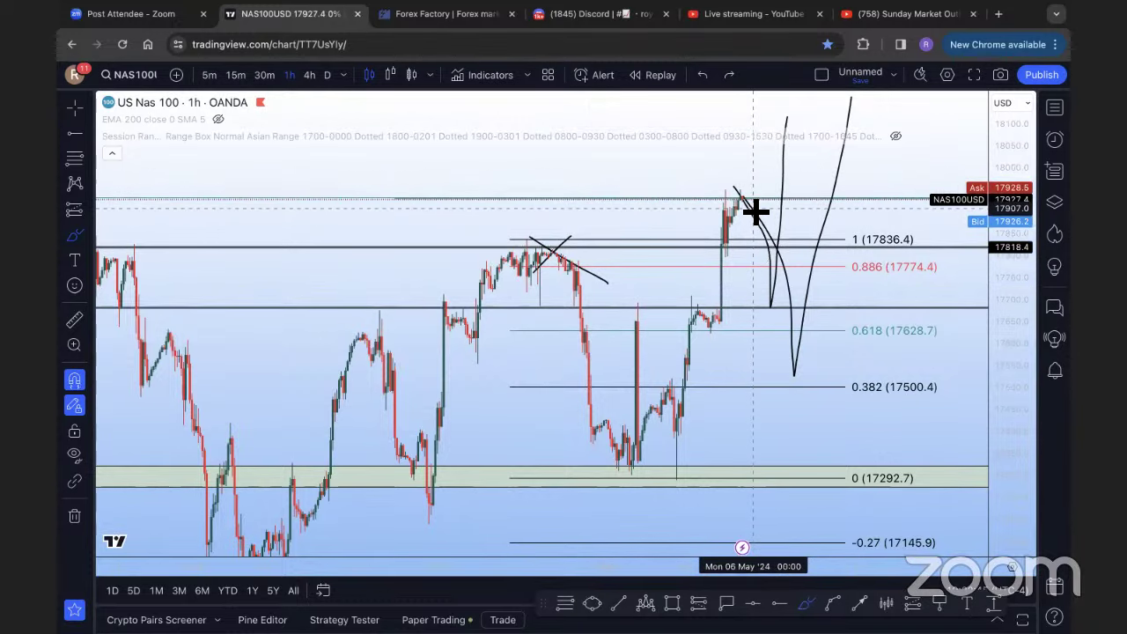
key("super+z")
left_click_drag(756, 211, 703, 209)
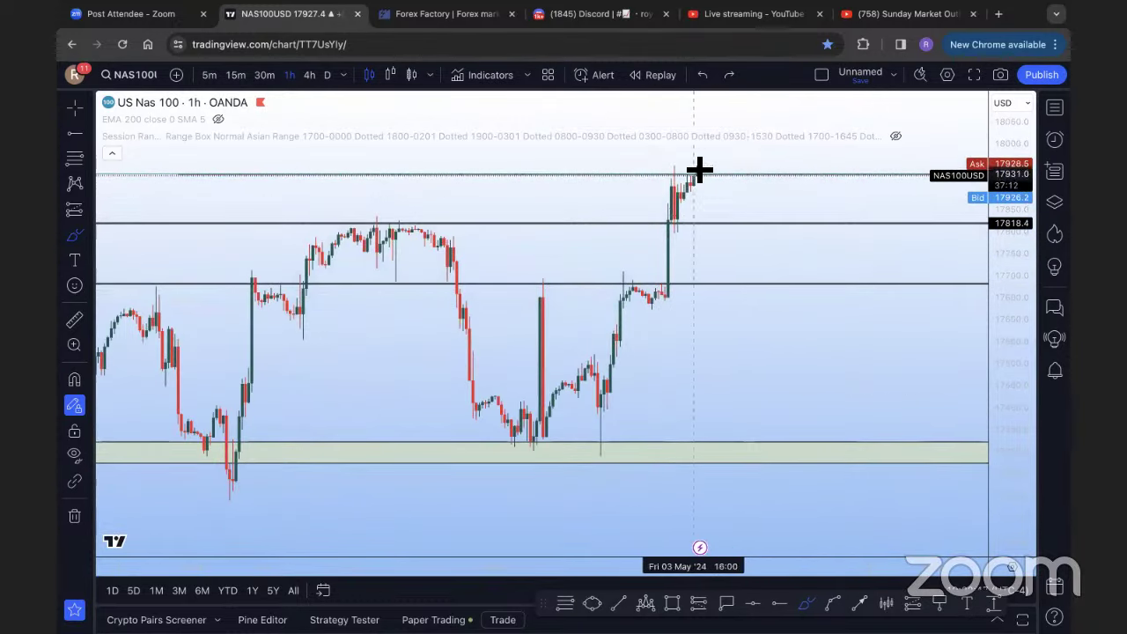
Switch the chart to the 15-minute timeframe and add a horizontal ray at Friday's New York session low
left_click_drag(712, 211, 722, 307)
left_click(264, 75)
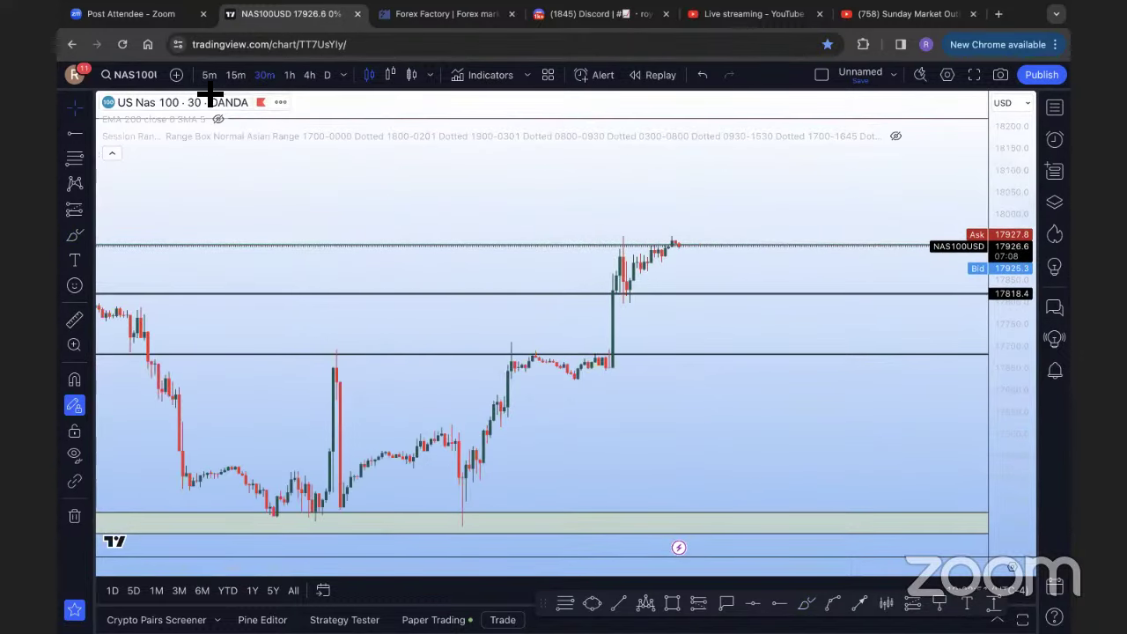
left_click(235, 75)
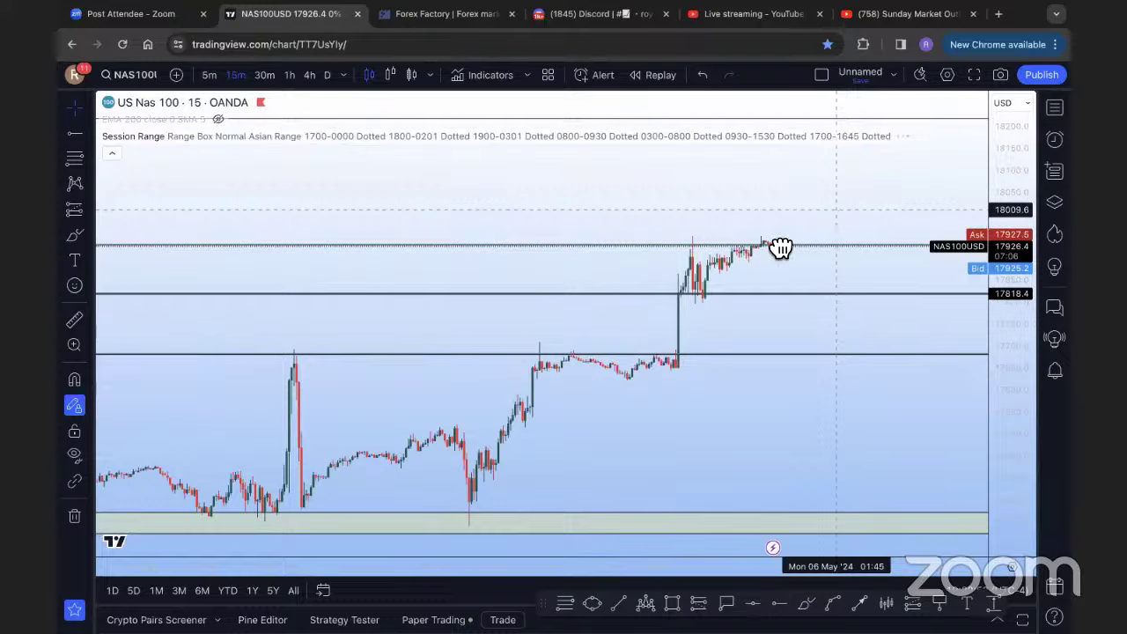
left_click_drag(913, 216, 735, 217)
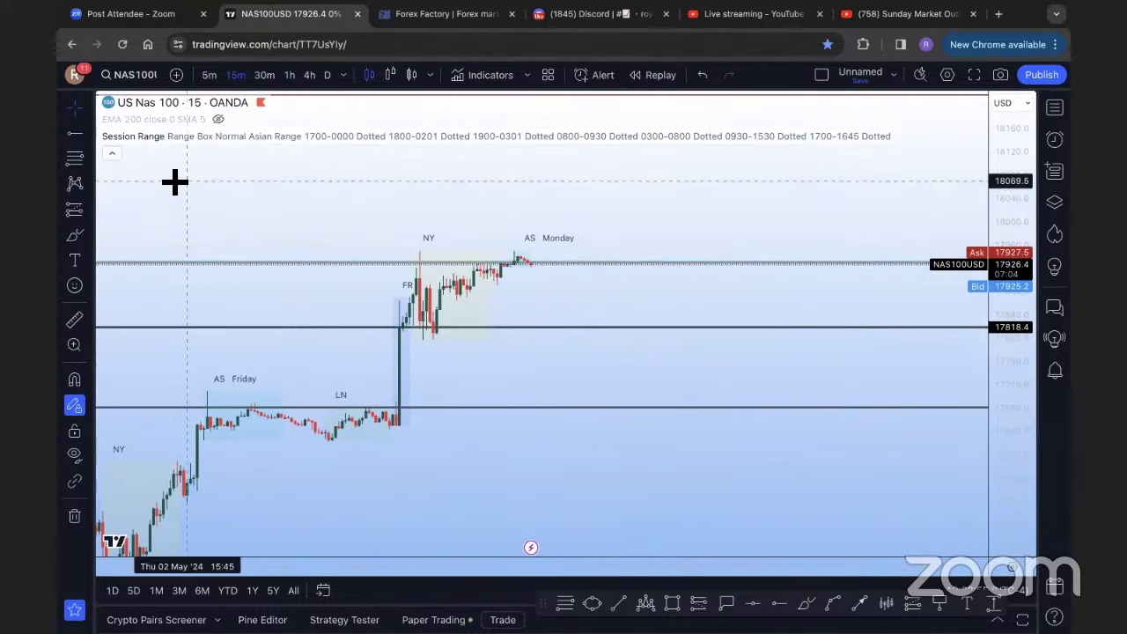
left_click(75, 134)
left_click(415, 338)
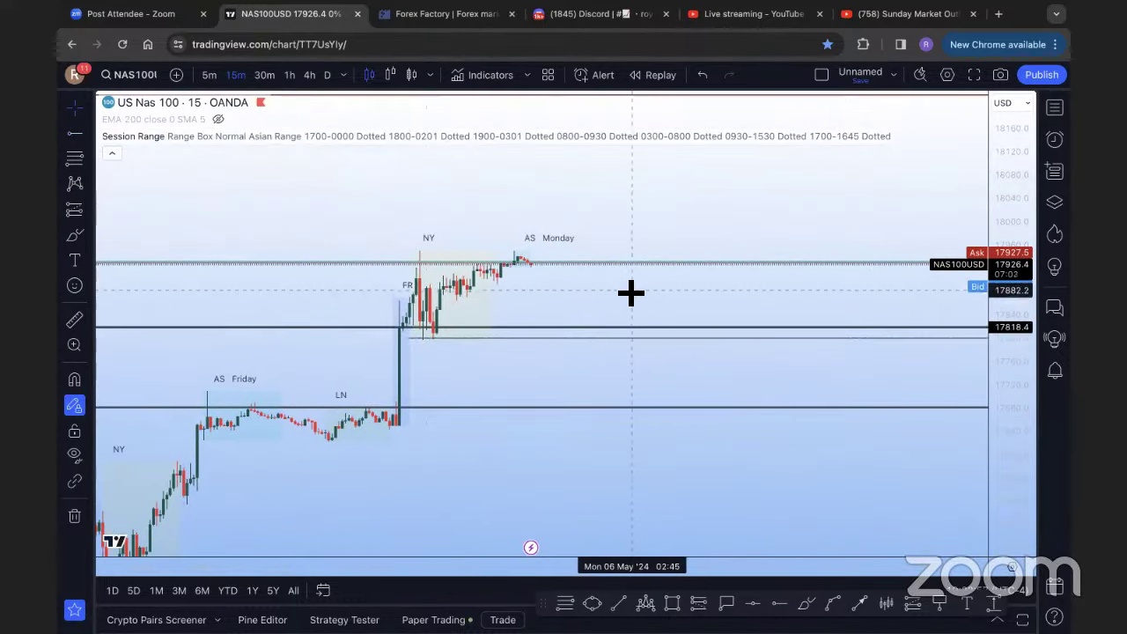
Add a horizontal ray at Friday's New York session high and align it with the top of the wick
left_click_drag(594, 297, 176, 198)
left_click(75, 133)
left_click(310, 254)
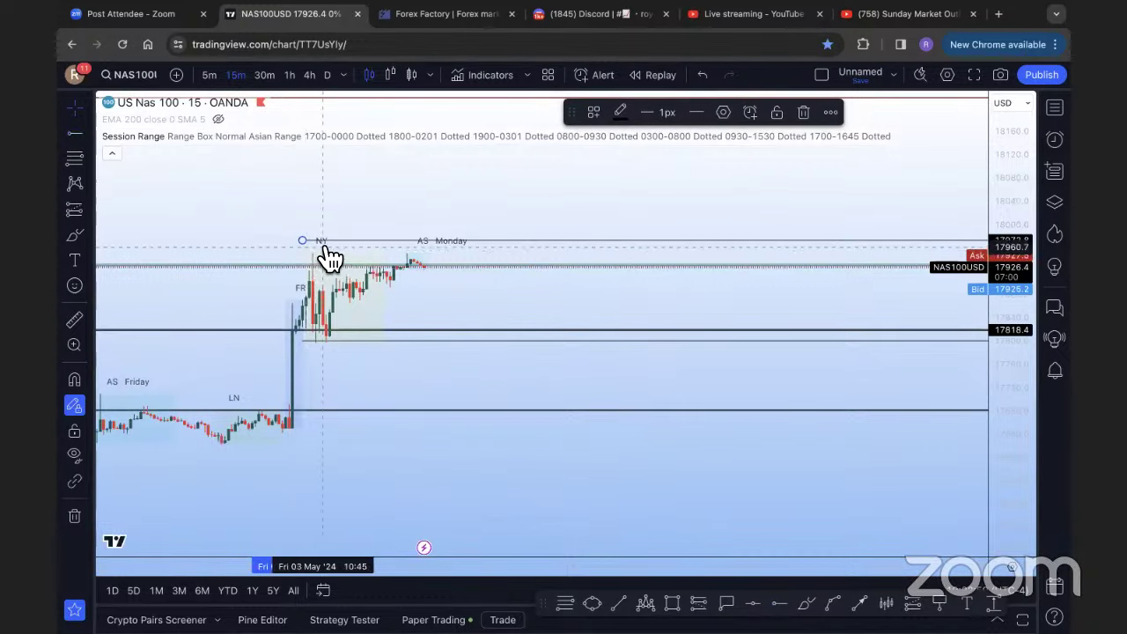
left_click_drag(326, 254, 393, 259)
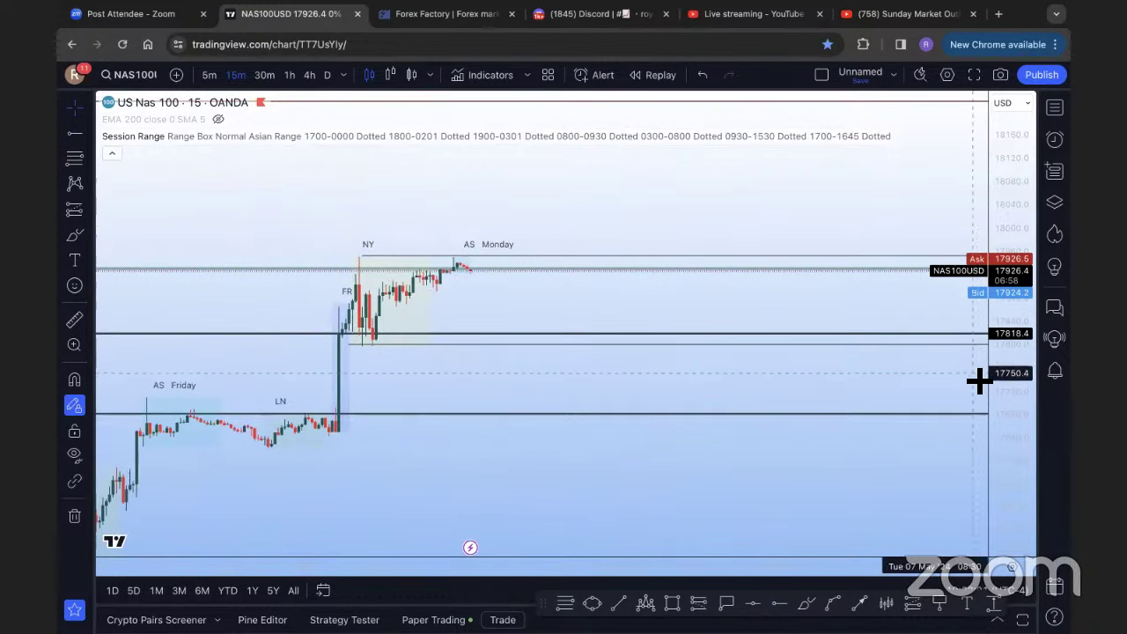
left_click_drag(991, 390, 646, 281)
left_click_drag(379, 237, 289, 278)
Switch NAS100 to the 30-minute timeframe and brush a cross over Friday's New York session low, just below the 17818.4 level
left_click(75, 235)
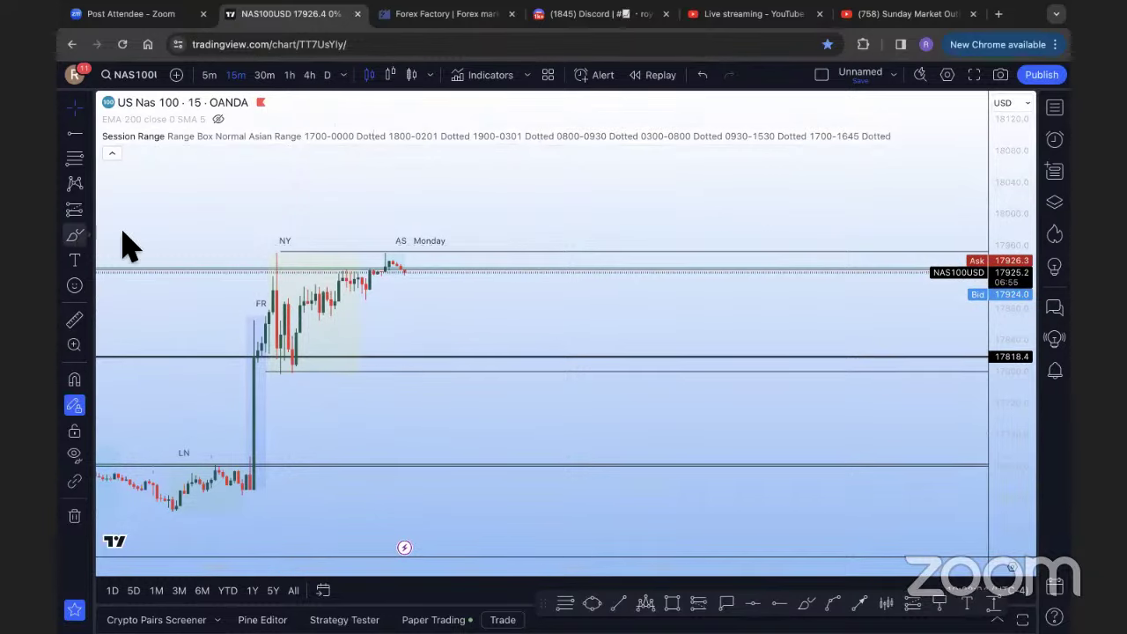
left_click(264, 75)
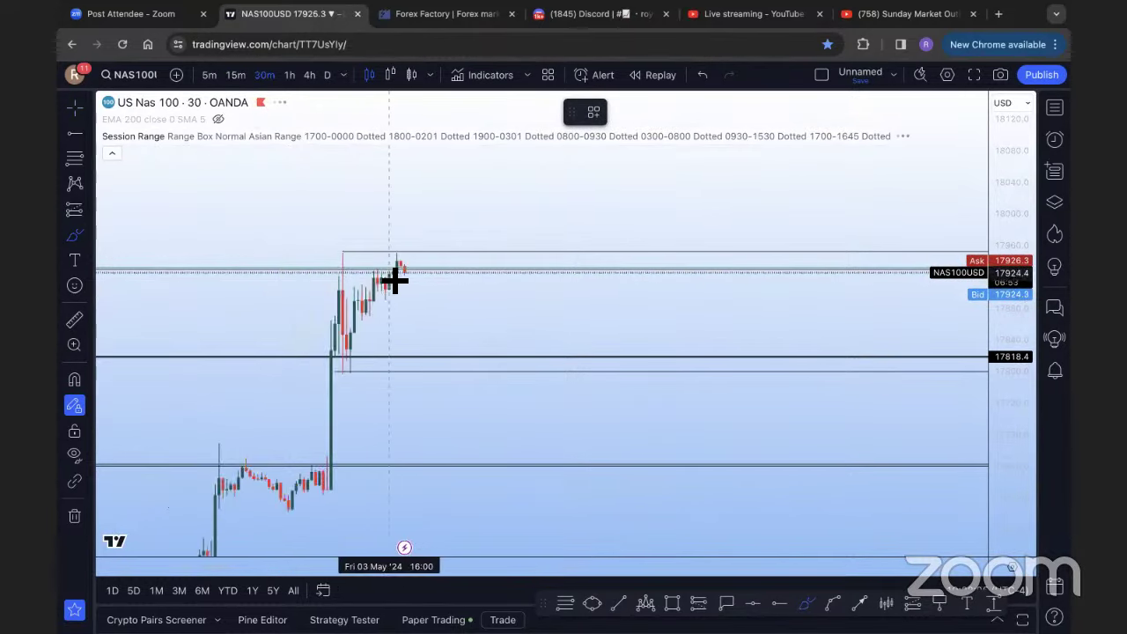
left_click(86, 234)
left_click(132, 142)
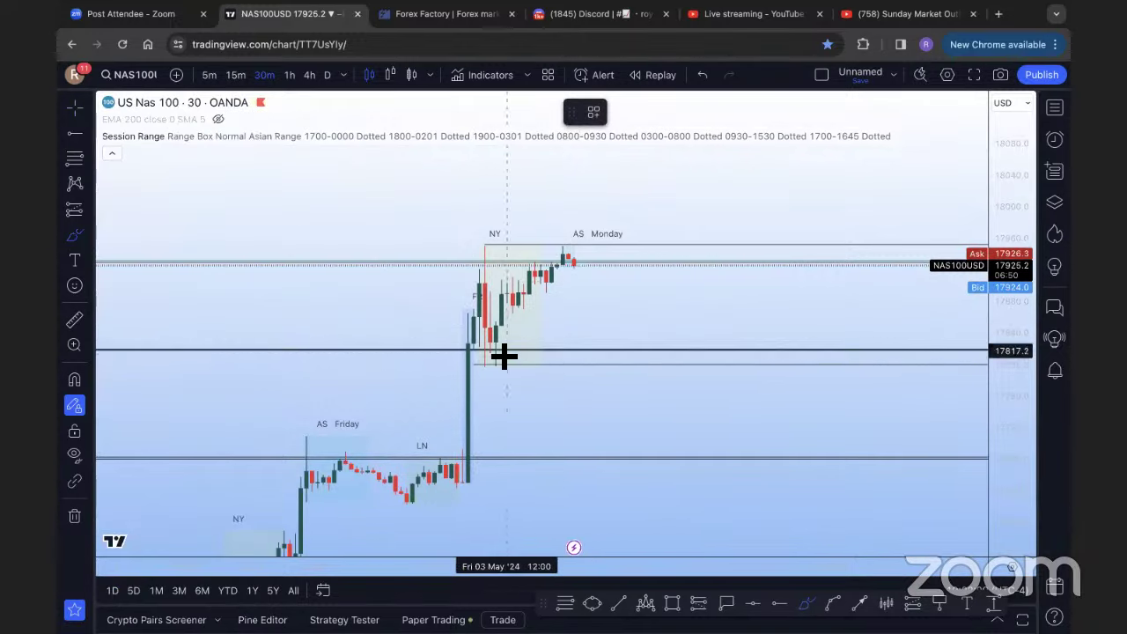
left_click_drag(483, 352, 500, 358)
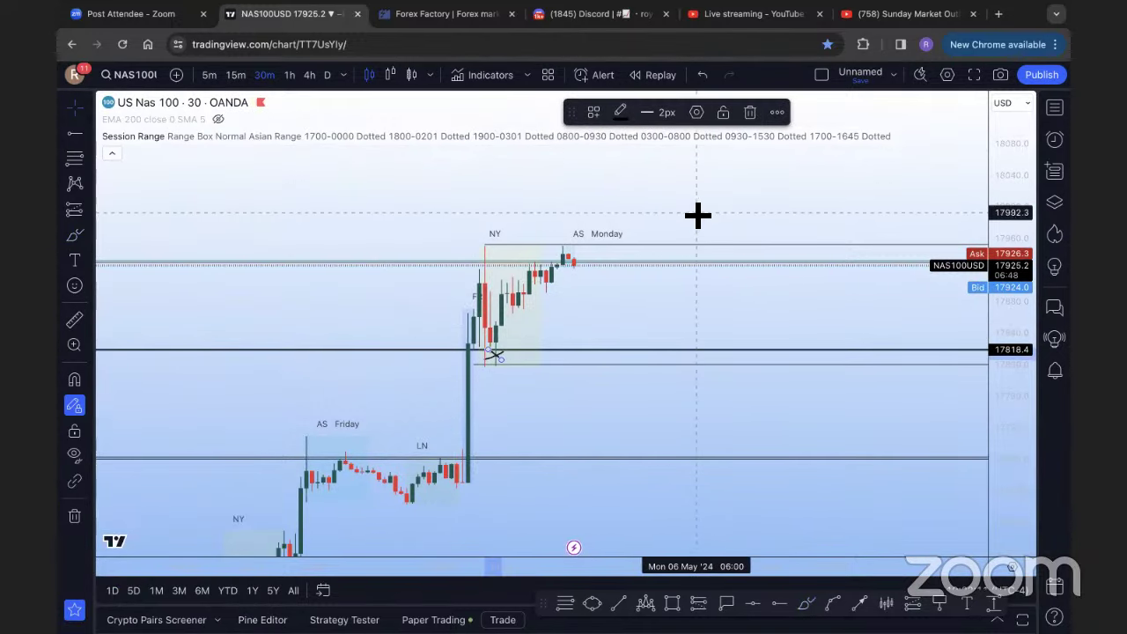
left_click(696, 210)
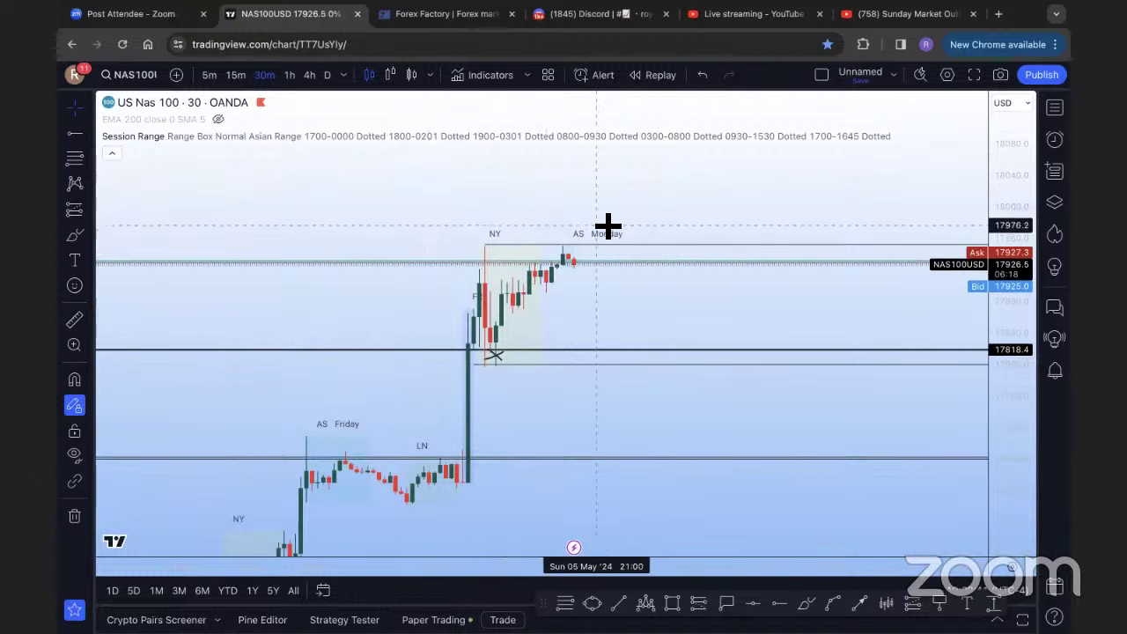
Brush strokes to the right of price from below the 17818.4 level up past the New York high, and clear all brushed marks
scroll(581, 222, "right", 1)
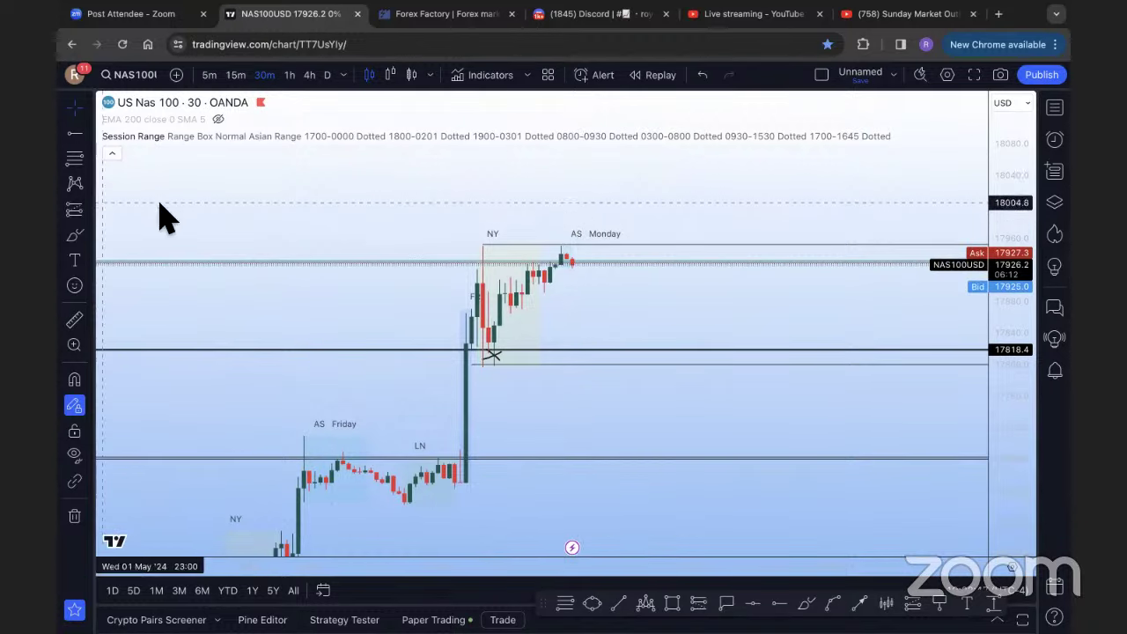
left_click(74, 236)
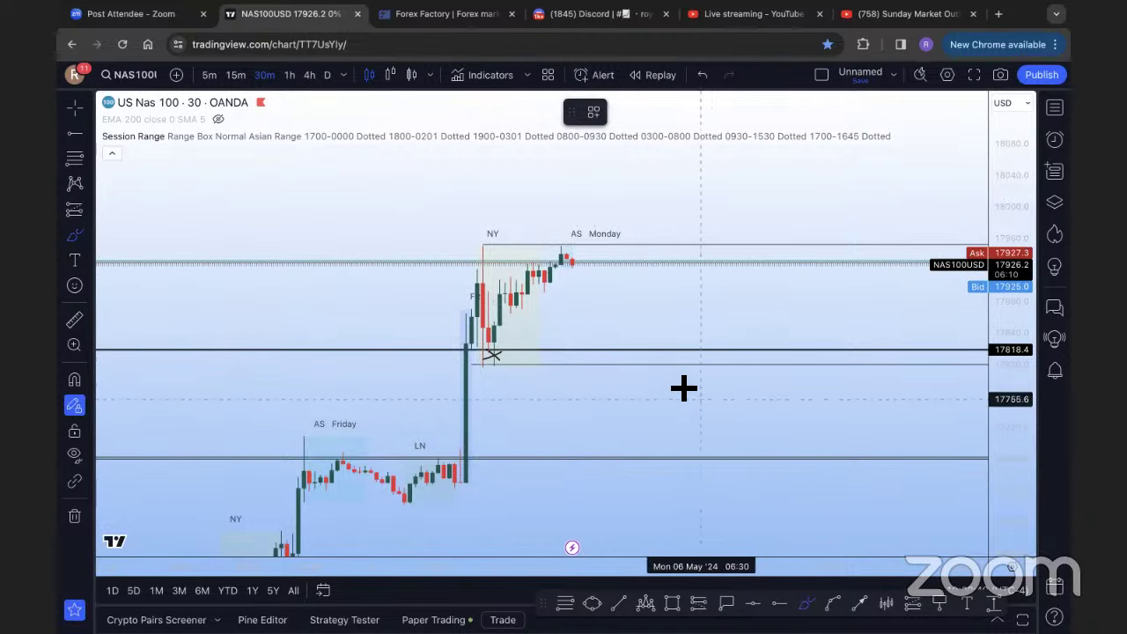
mouse_move(622, 345)
left_mouse_down()
mouse_move(574, 366)
mouse_move(605, 368)
left_mouse_up()
mouse_move(731, 412)
left_mouse_down()
mouse_move(775, 426)
mouse_move(855, 221)
mouse_move(873, 88)
left_mouse_up()
key("Escape")
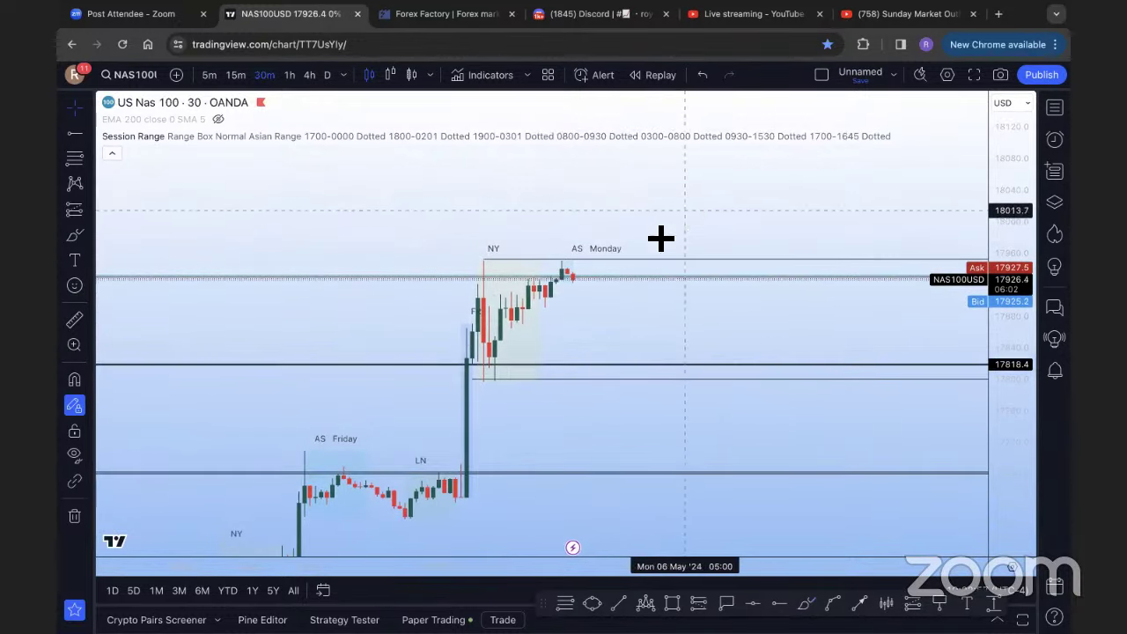
Check the viewer chat in YouTube Studio and on the stream's watch page, returning to the NAS100 chart after each
left_click(749, 14)
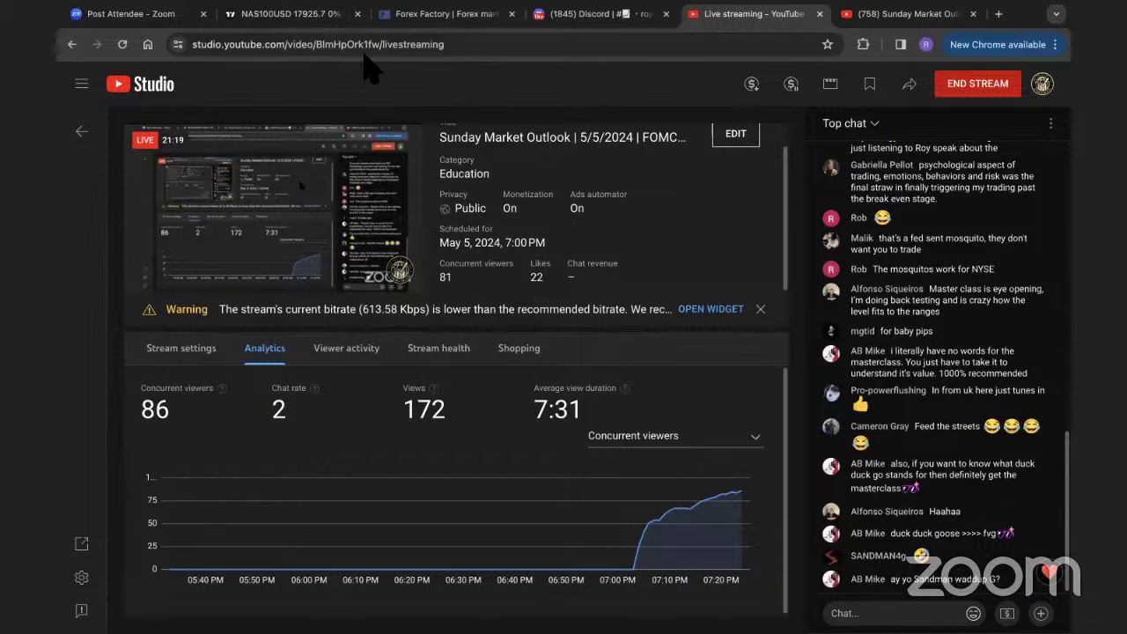
left_click(295, 14)
right_click(591, 199)
left_click_drag(591, 199, 707, 191)
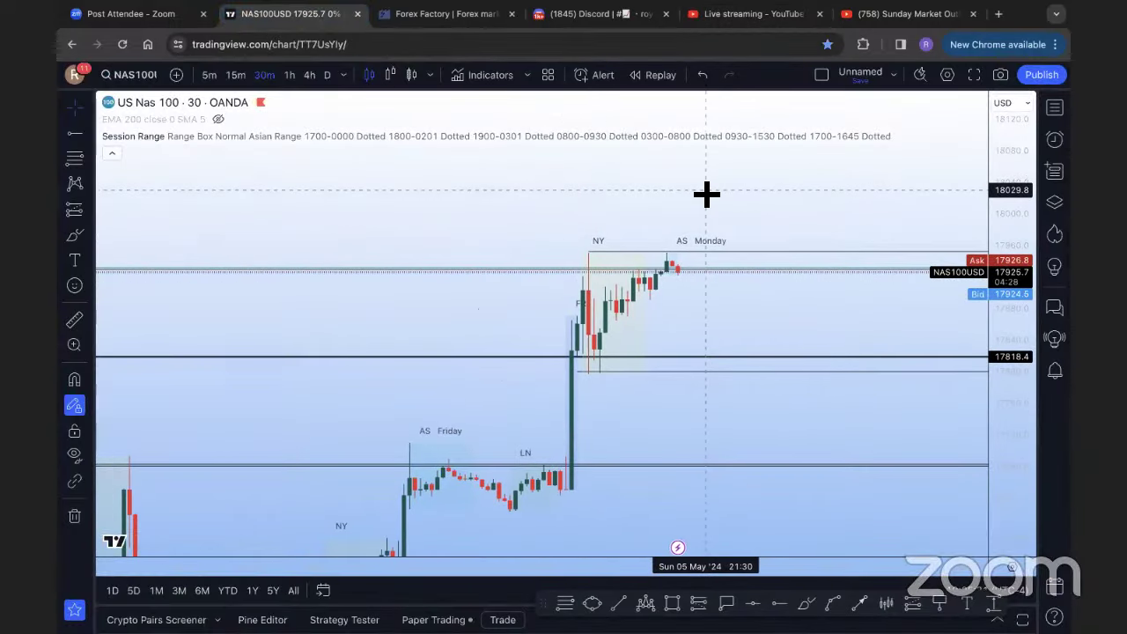
scroll(707, 191, "right", 2)
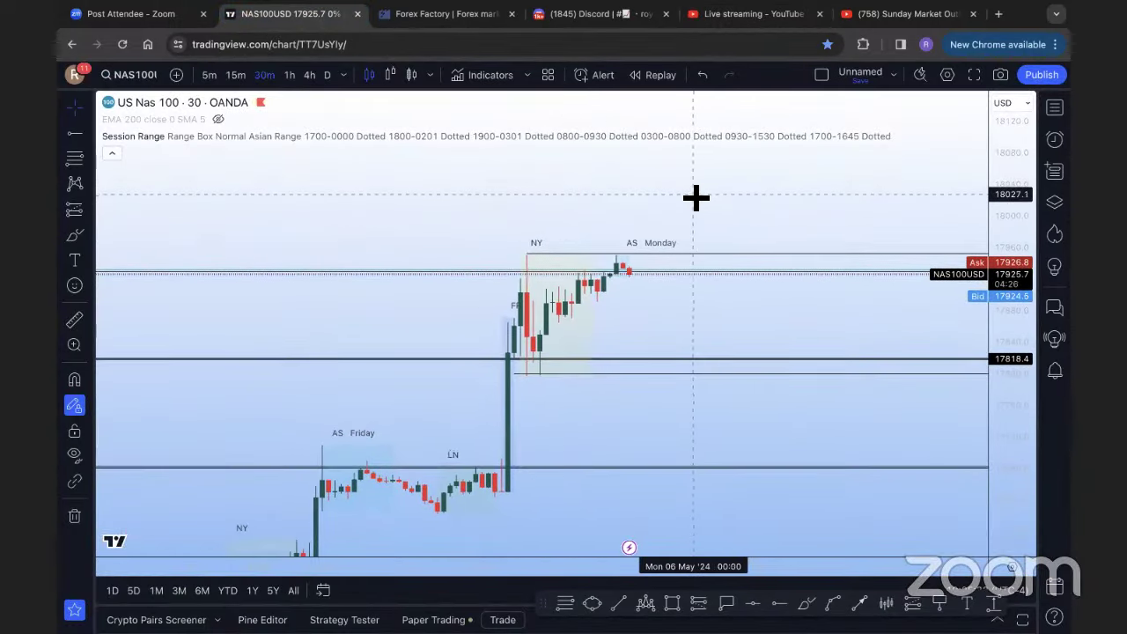
left_click_drag(695, 202, 682, 206)
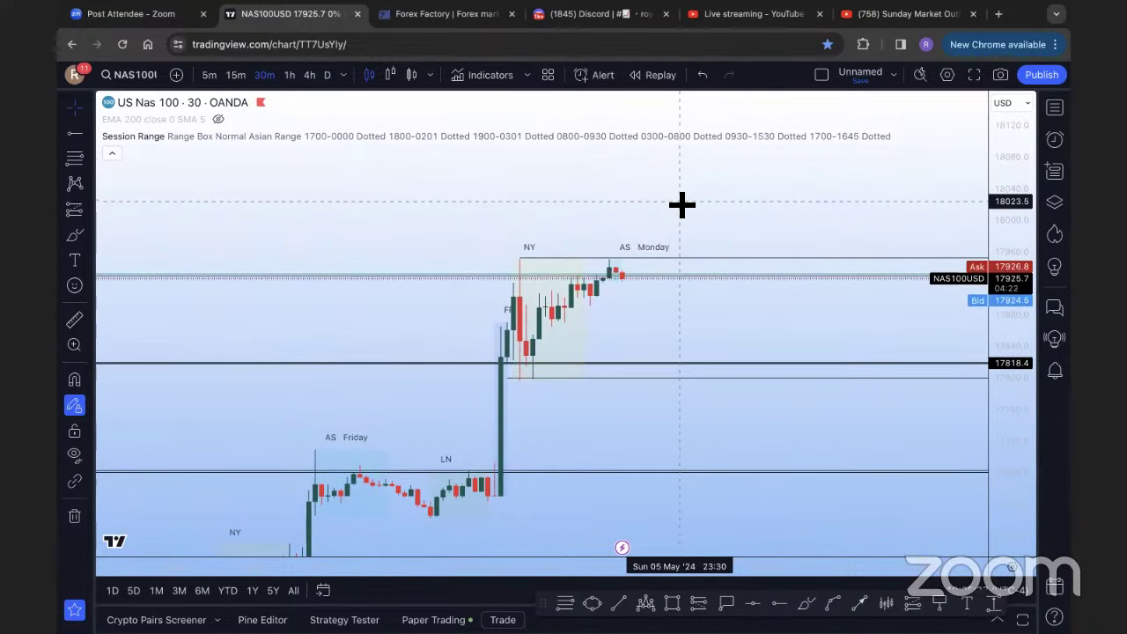
left_click(878, 20)
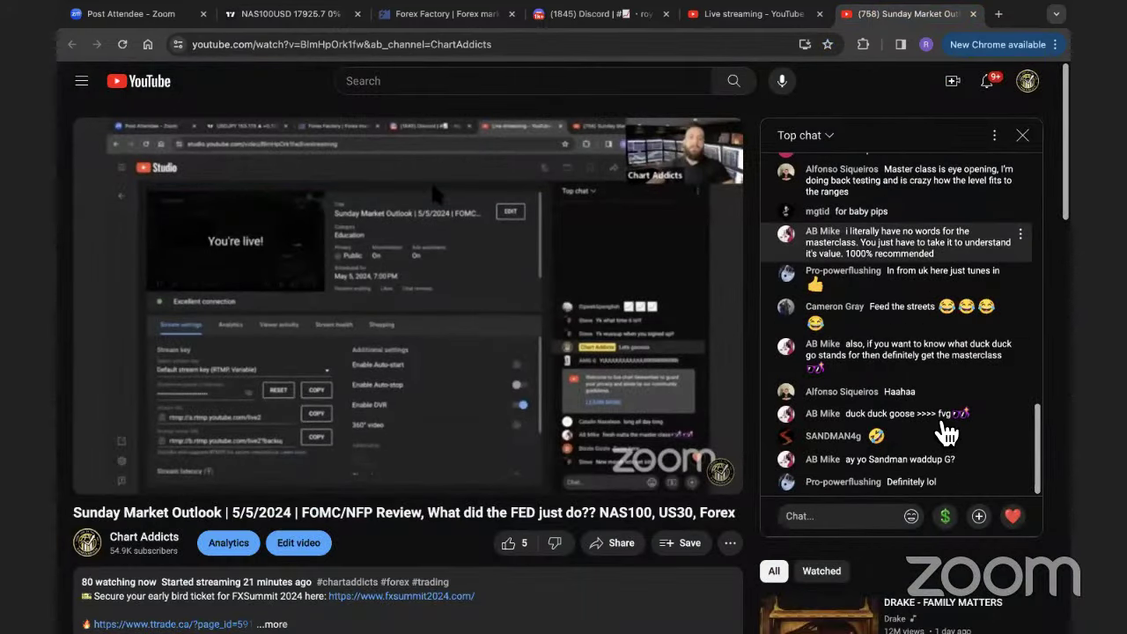
left_click(282, 13)
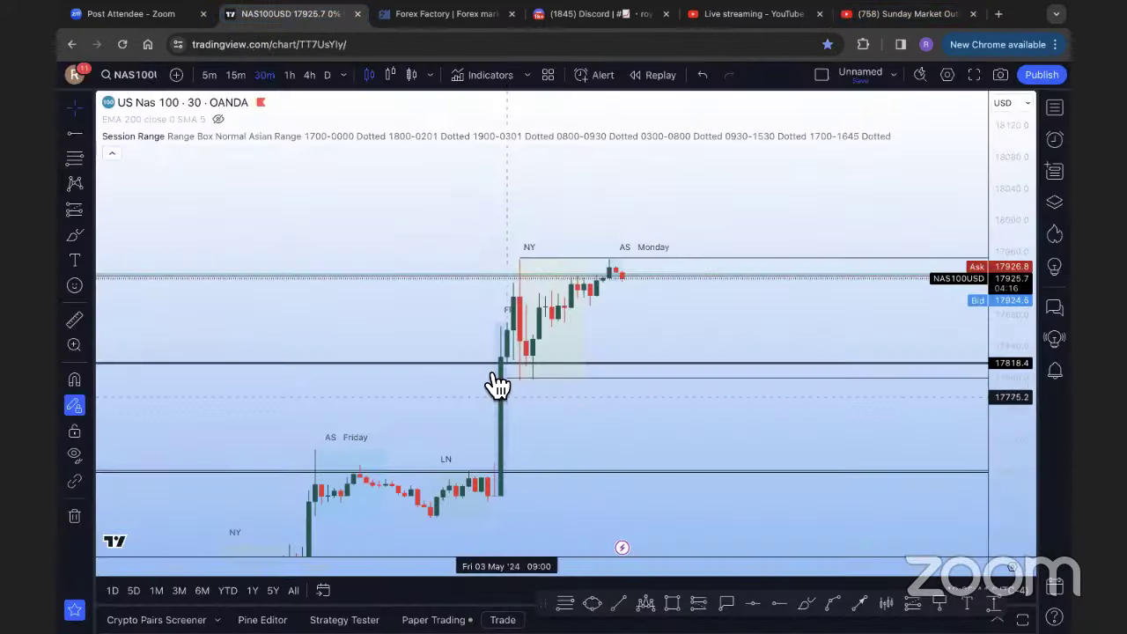
Switch NAS100 to the 1-hour timeframe, hide the Session Range indicator, and examine recent price action around the marked levels
right_click(634, 295)
left_click(674, 283)
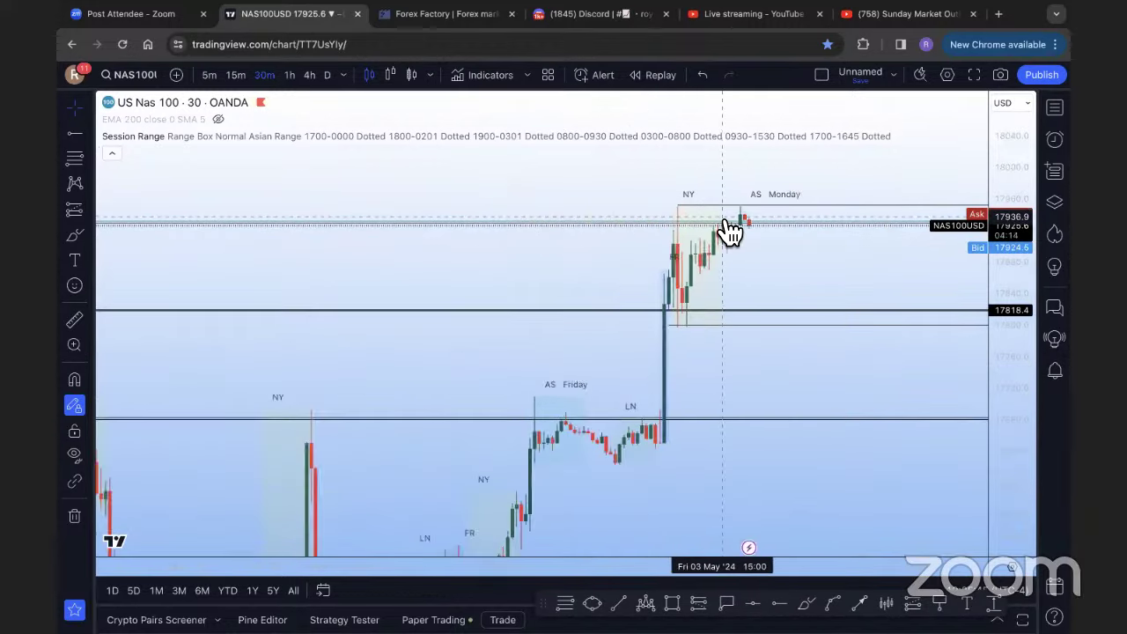
left_click(288, 75)
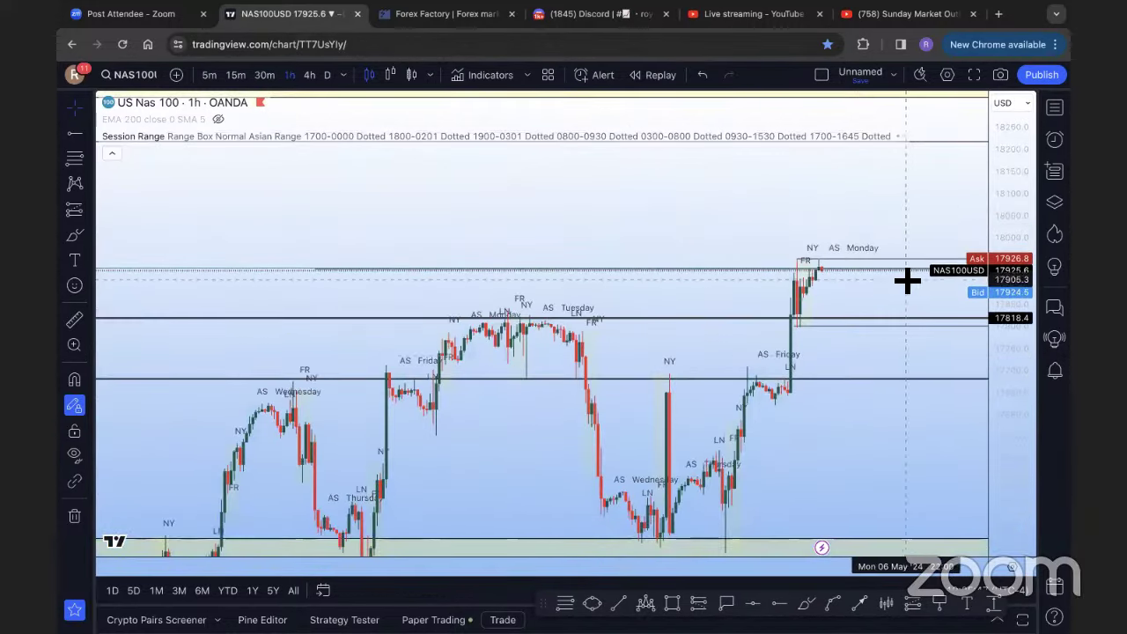
left_click_drag(912, 232, 687, 186)
scroll(804, 193, "down", 2)
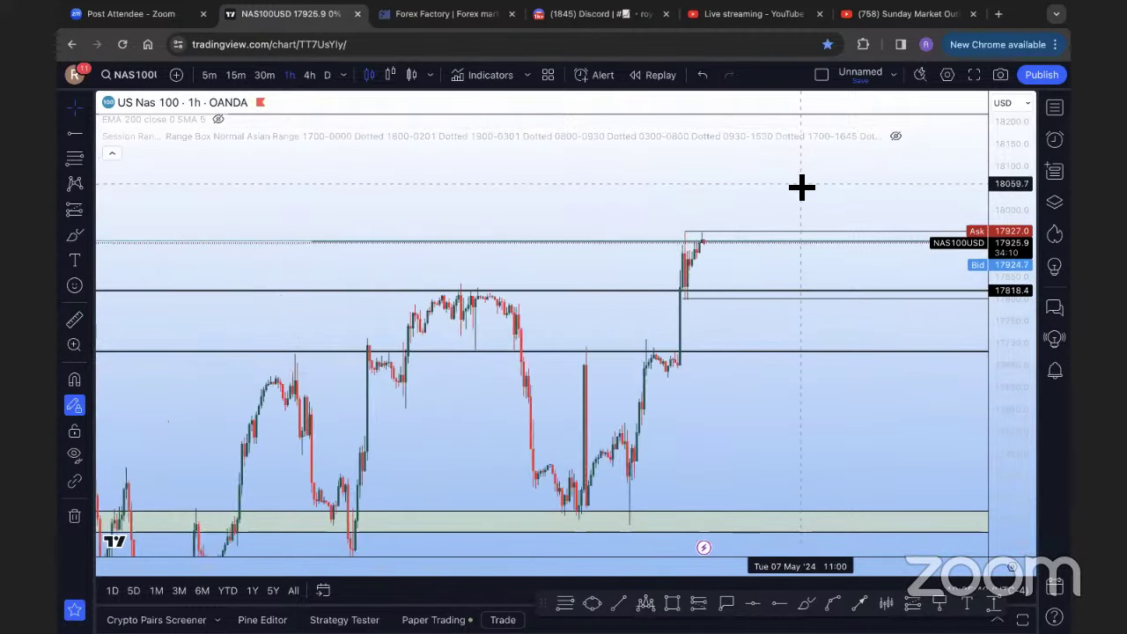
left_click_drag(805, 192, 724, 177)
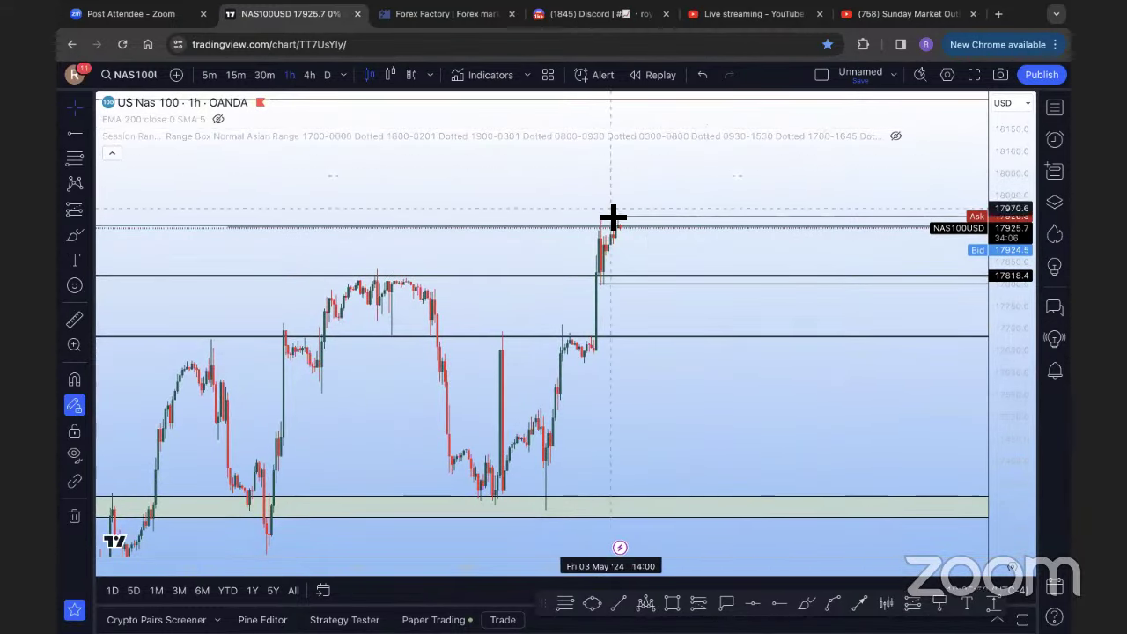
left_click_drag(722, 182, 748, 202)
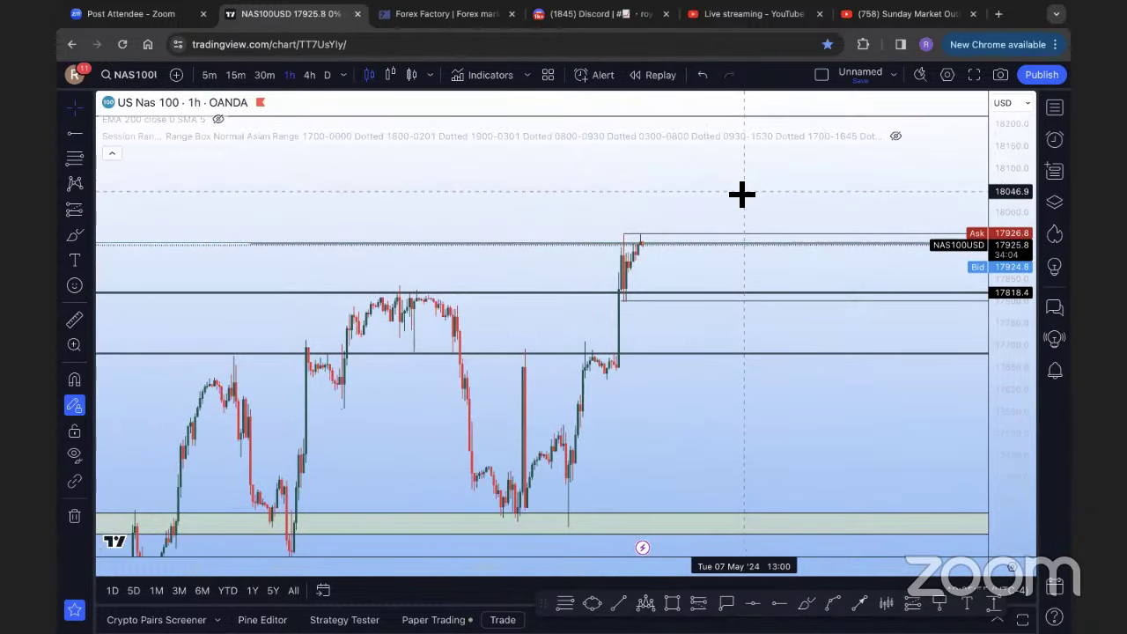
scroll(743, 194, "up", 3)
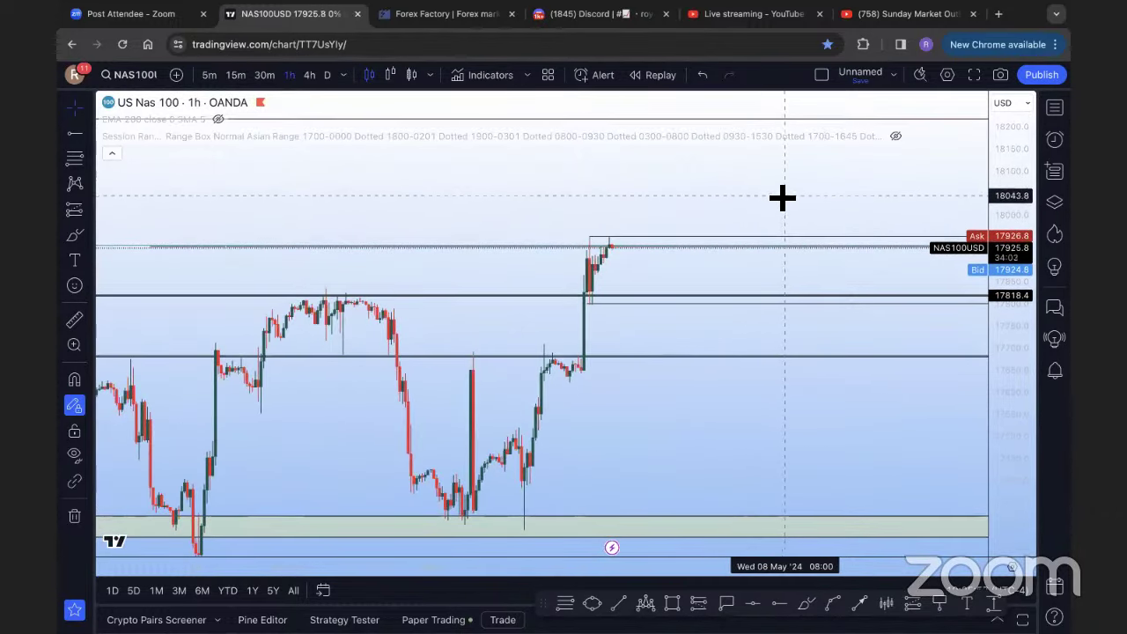
left_click_drag(584, 199, 657, 202)
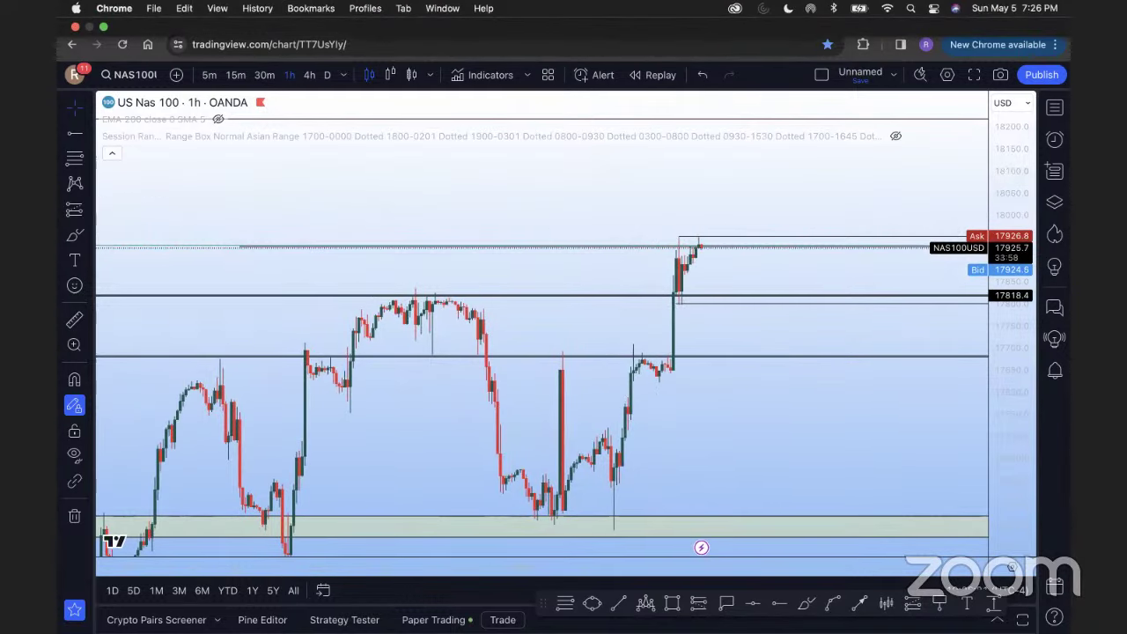
left_click_drag(533, 186, 596, 195)
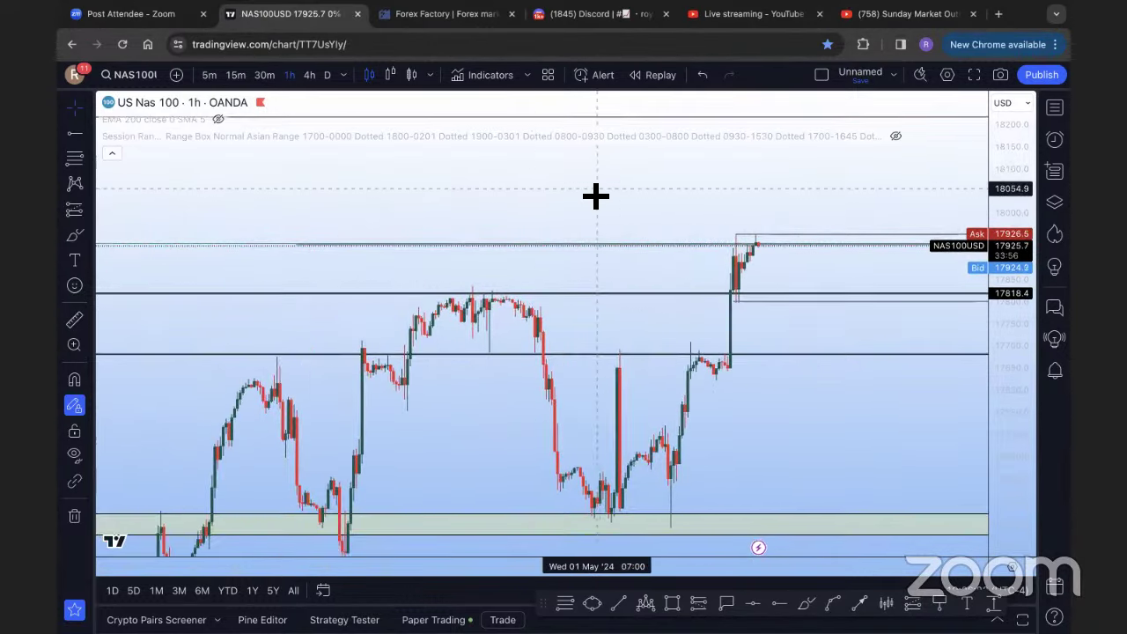
Switch NAS100 to the 4-hour timeframe and examine price against the upper and lower zones
left_click(309, 76)
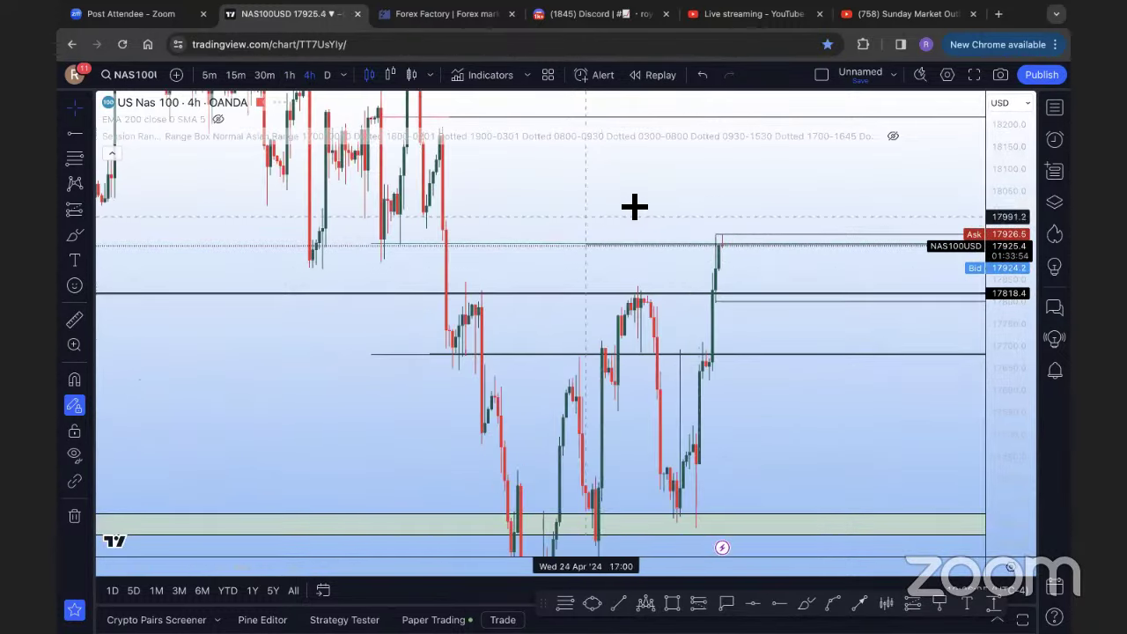
left_click_drag(737, 199, 734, 239)
scroll(735, 239, "left", 3)
scroll(901, 221, "right", 5)
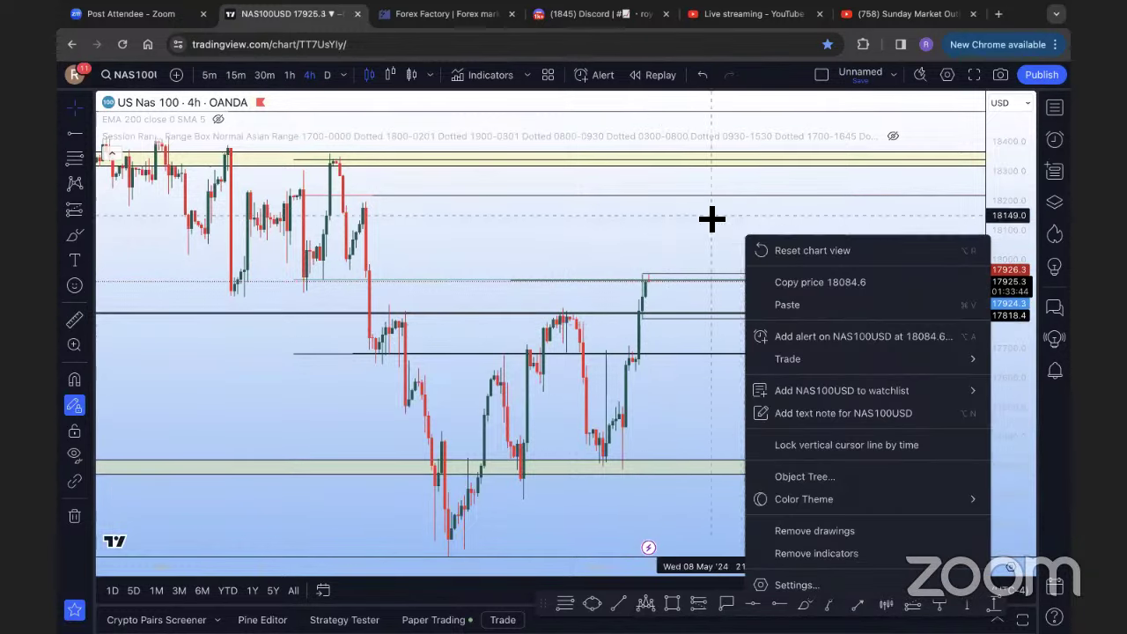
left_click_drag(713, 220, 717, 276)
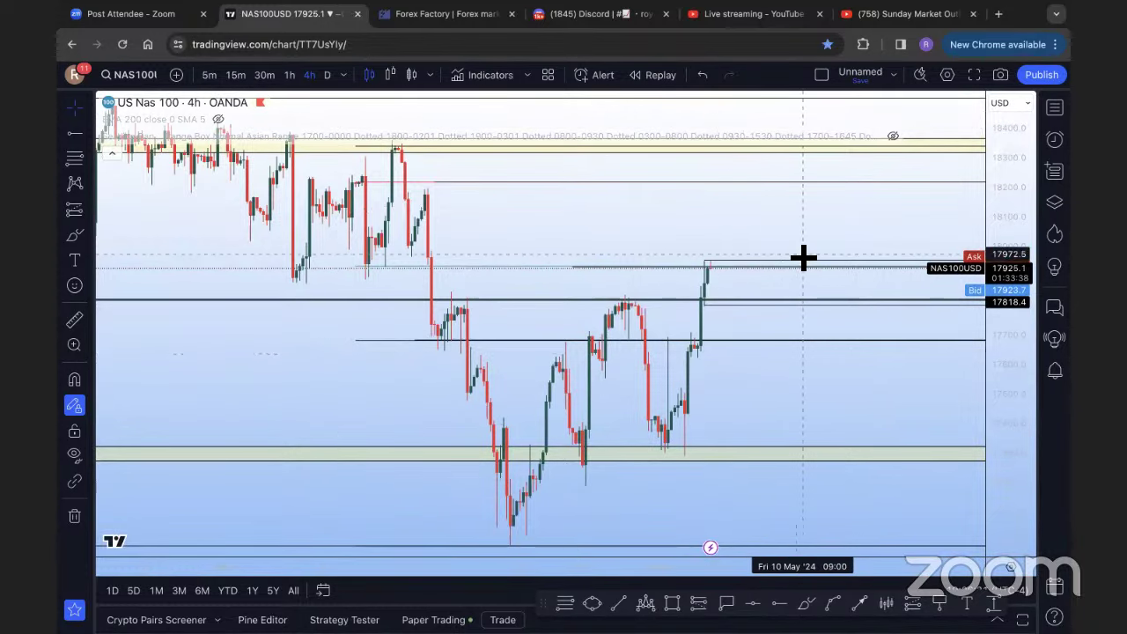
Load the US30 chart from the Red list watchlist and hide the watchlist again
left_click(1055, 107)
left_click(916, 201)
key("Up")
key("Down")
key("Down")
key("Down")
key("Down")
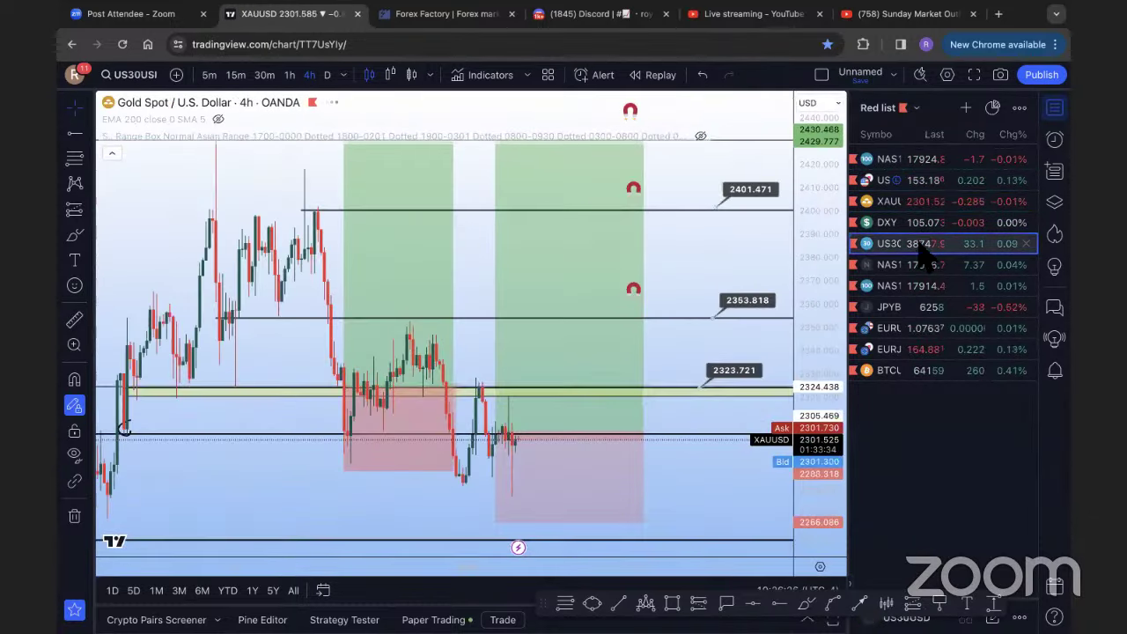
left_click(918, 246)
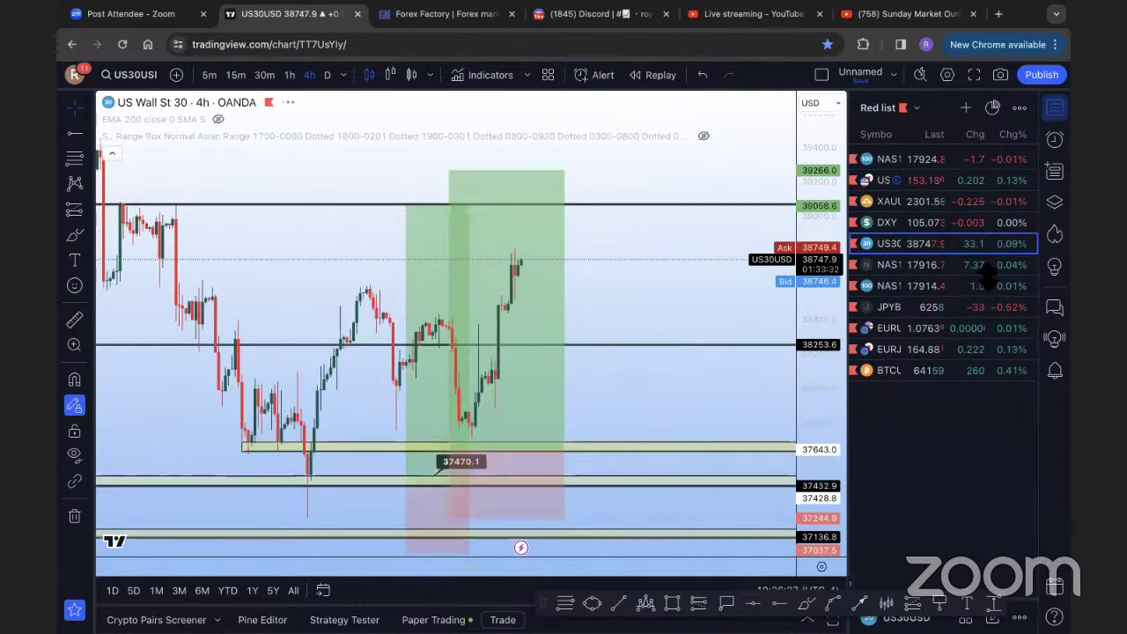
left_click(1055, 107)
Lower the profit target of the US30 long position entered at 37643.0 to 39073.2, beside the horizontal resistance line
left_click_drag(938, 238, 826, 286)
scroll(826, 287, "left", 5)
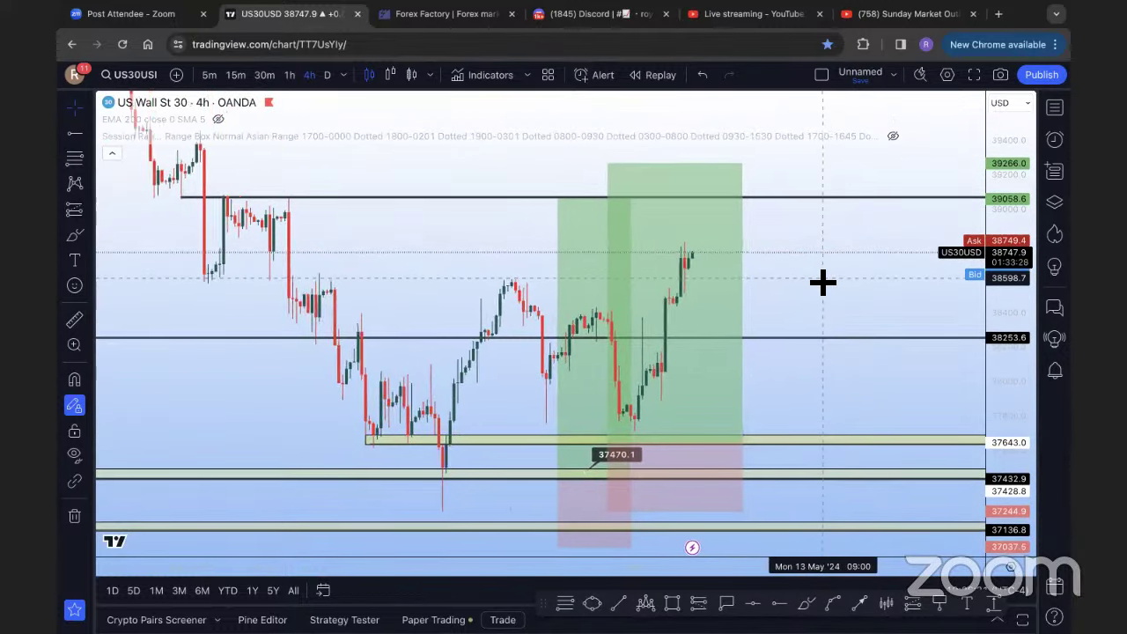
scroll(832, 290, "up", 3)
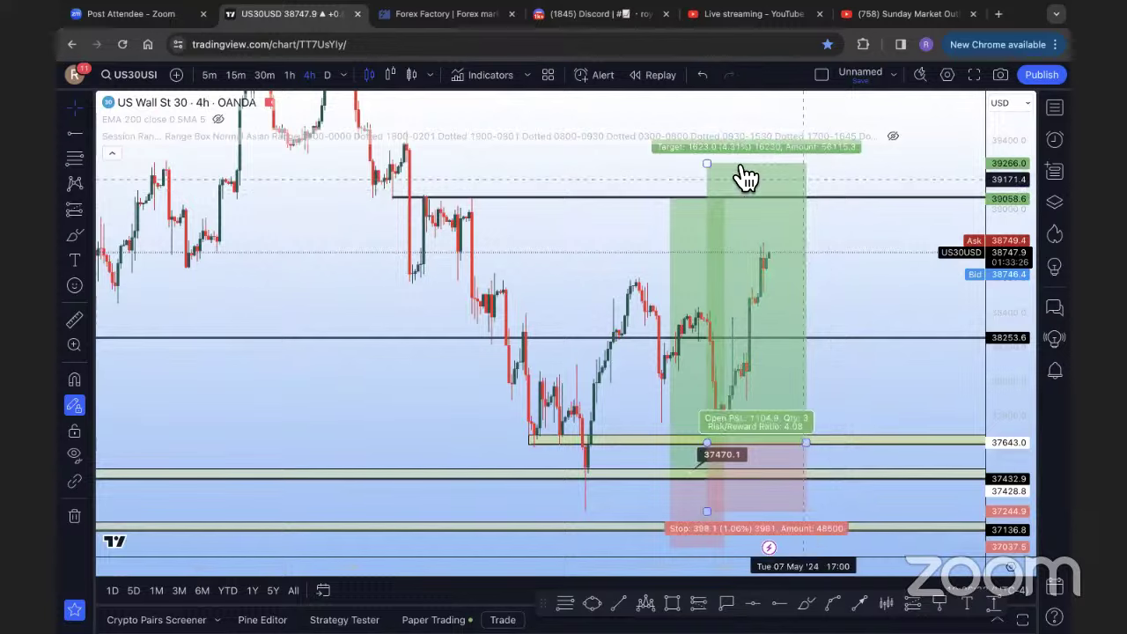
left_click_drag(707, 166, 708, 196)
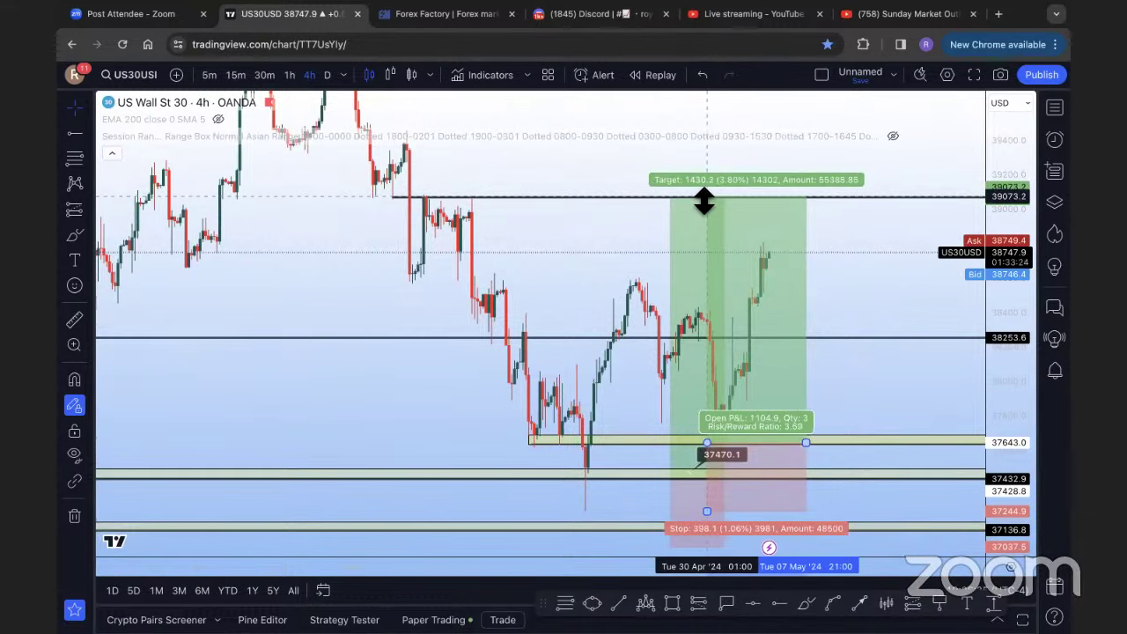
Reopen the watchlist, view EURUSD, switch to the daily timeframe, and bring up the JPYBASKET chart
left_click(1054, 108)
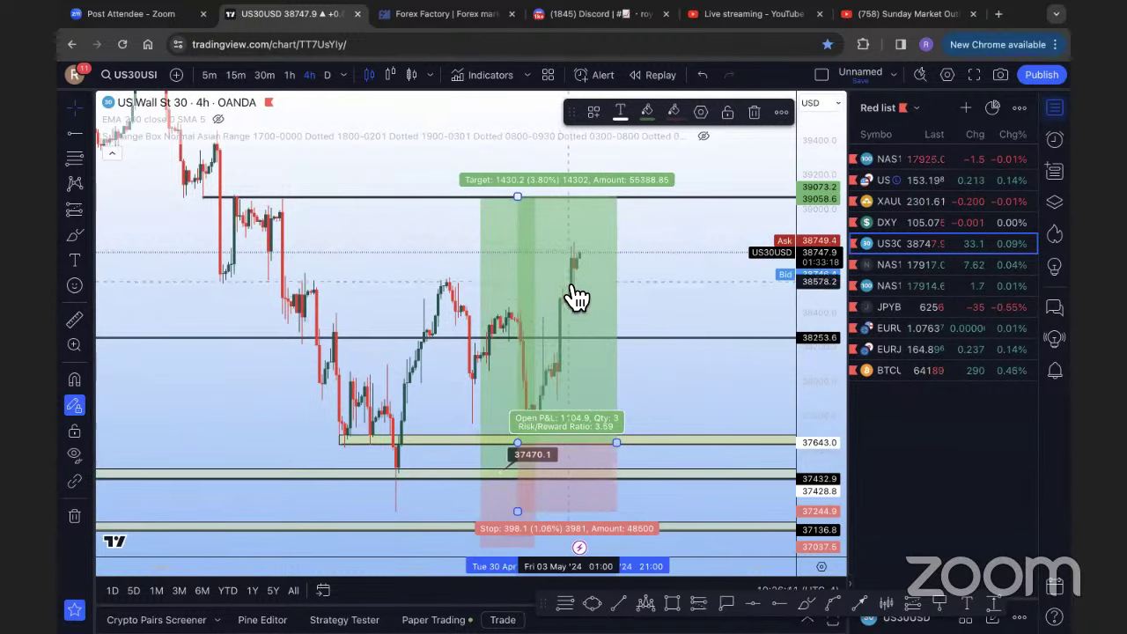
left_click(687, 294)
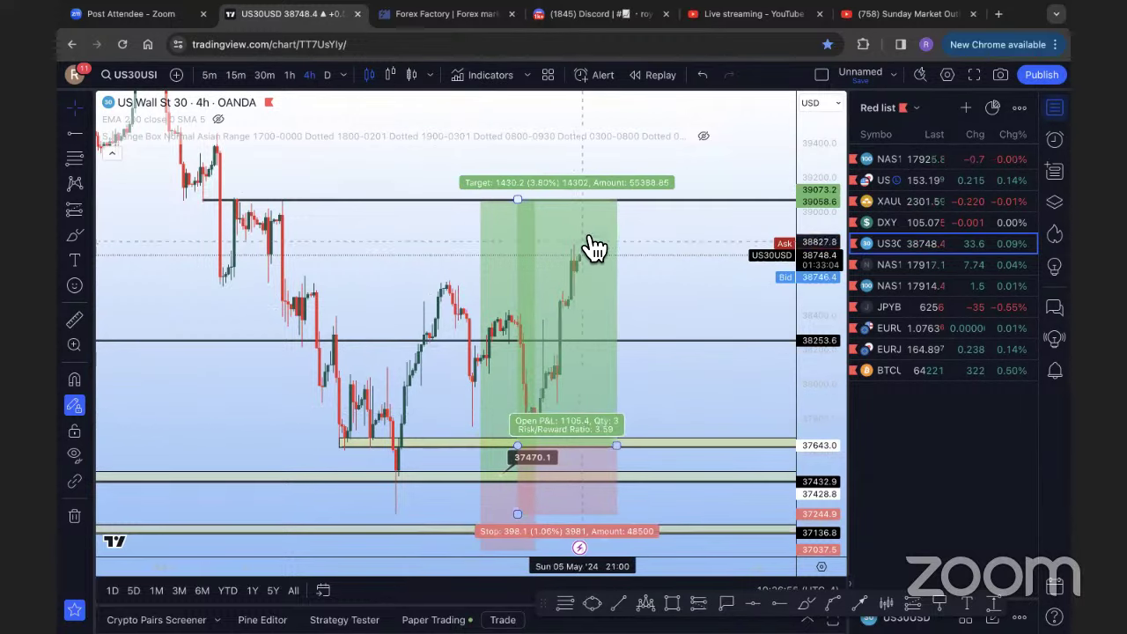
left_click(916, 287)
left_click(914, 310)
left_click(915, 327)
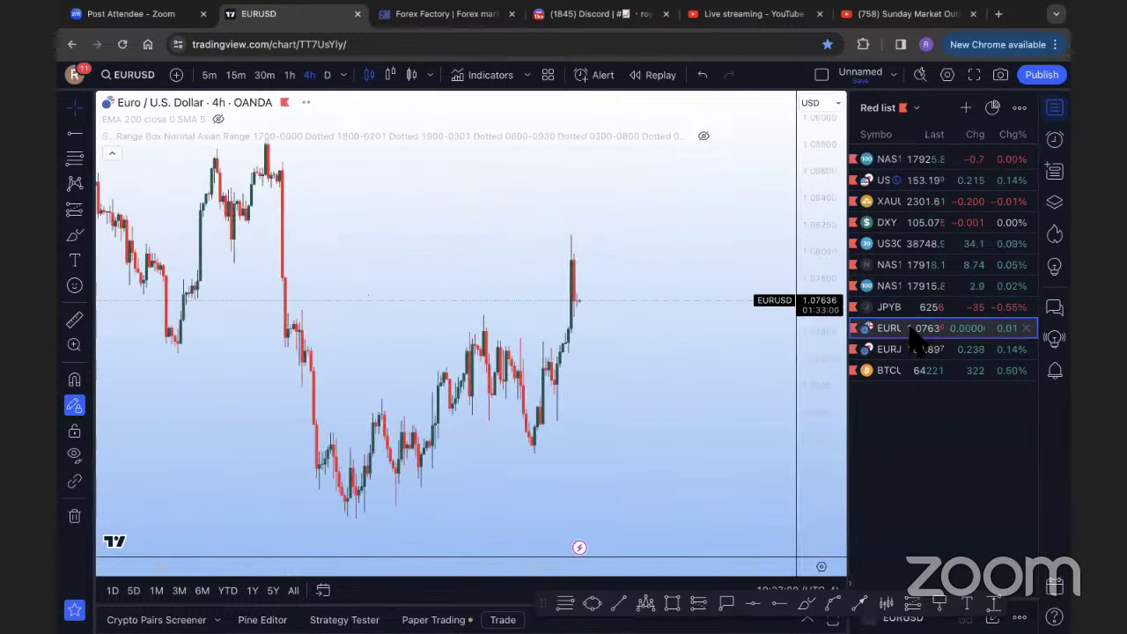
left_click(327, 75)
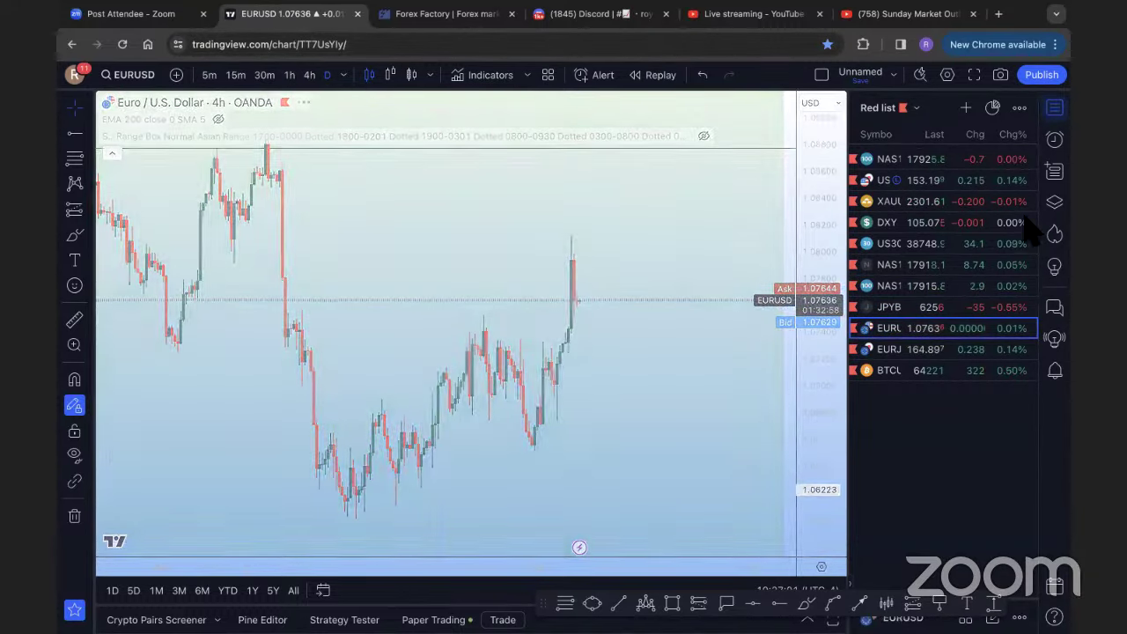
left_click(940, 308)
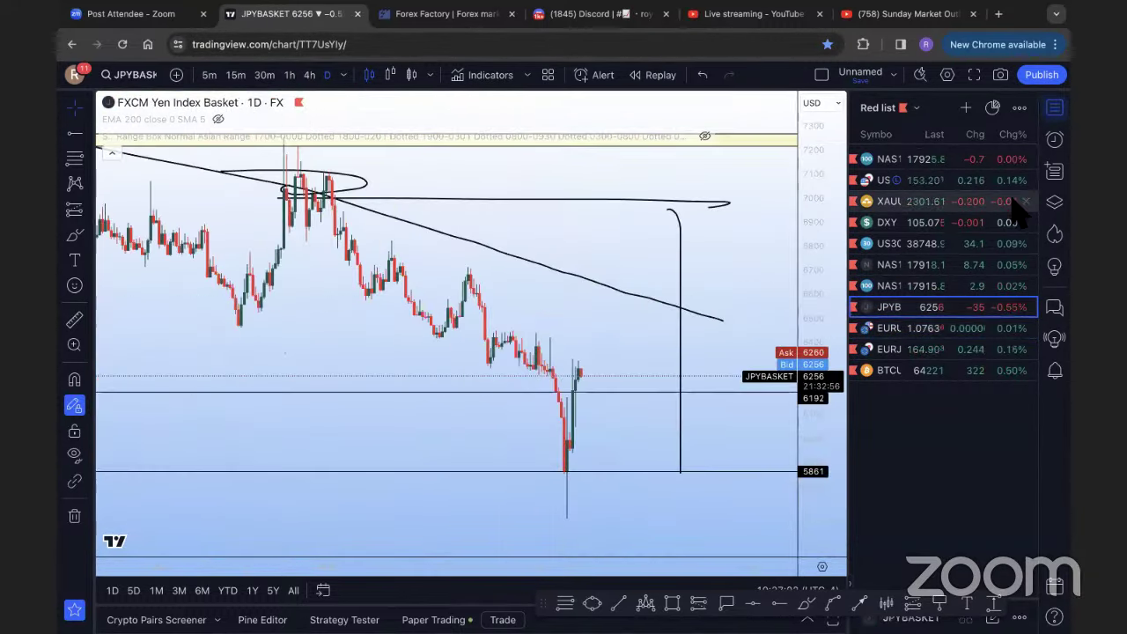
Hide the watchlist and examine the daily JPYBASKET chart's descending trendline, upper zone and drawn recovery range
scroll(757, 333, "down", 3)
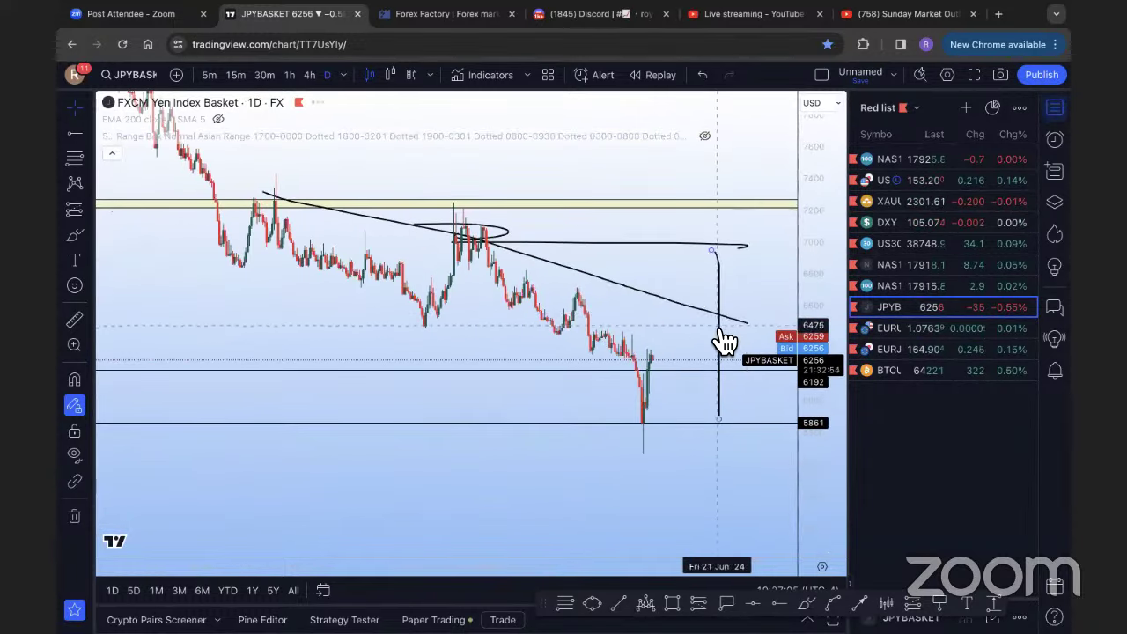
left_click(1049, 118)
left_click_drag(1012, 251, 931, 276)
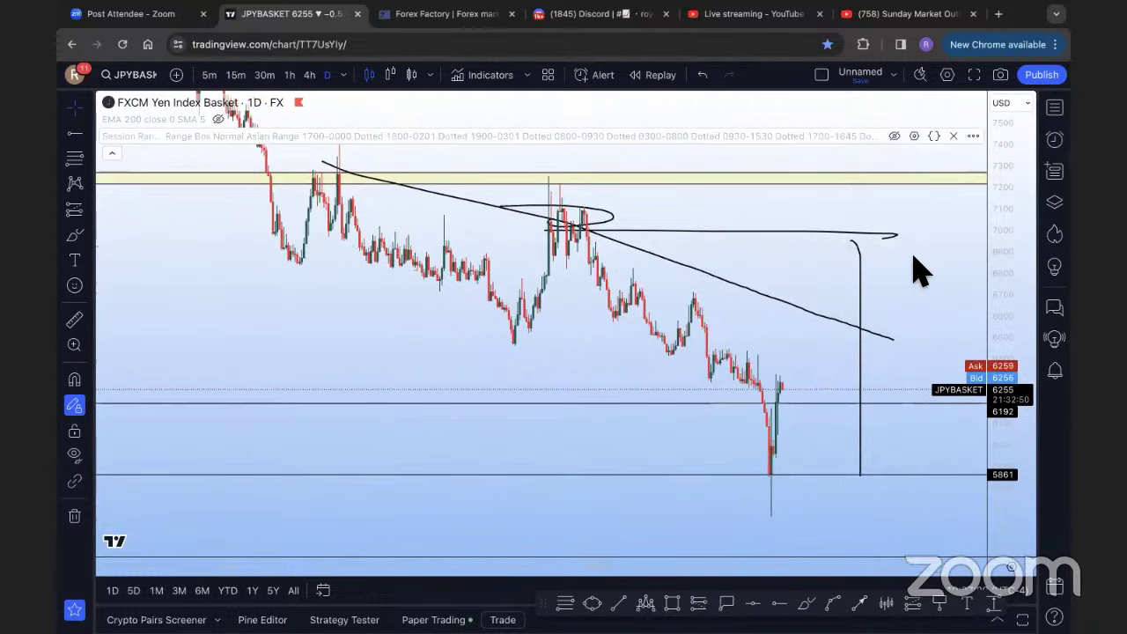
scroll(921, 251, "down", 3)
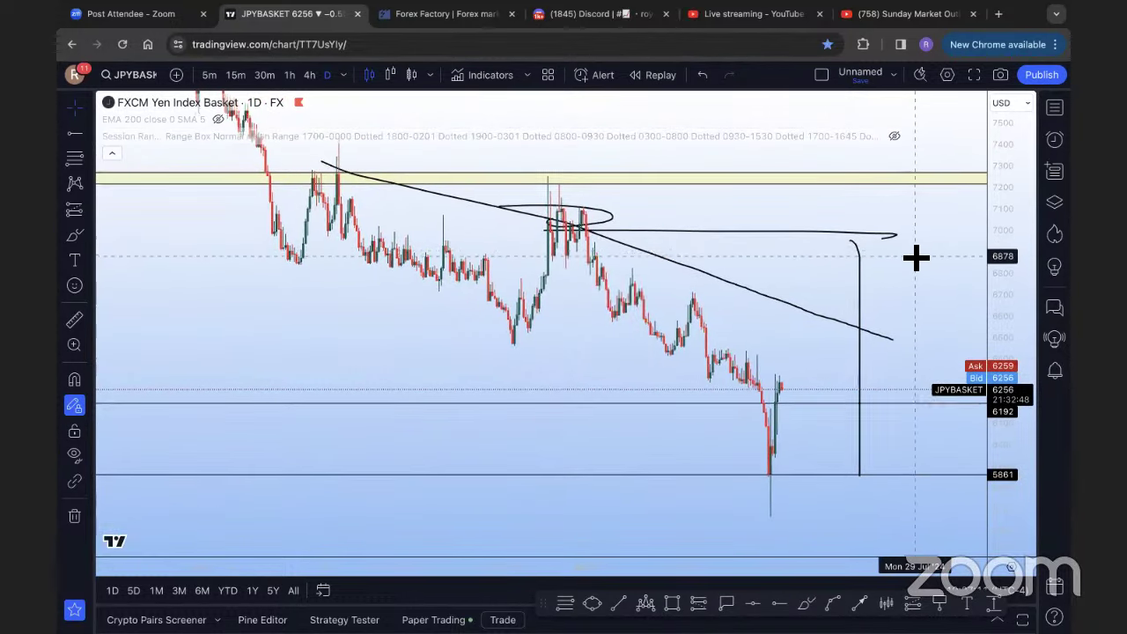
scroll(928, 267, "right", 3)
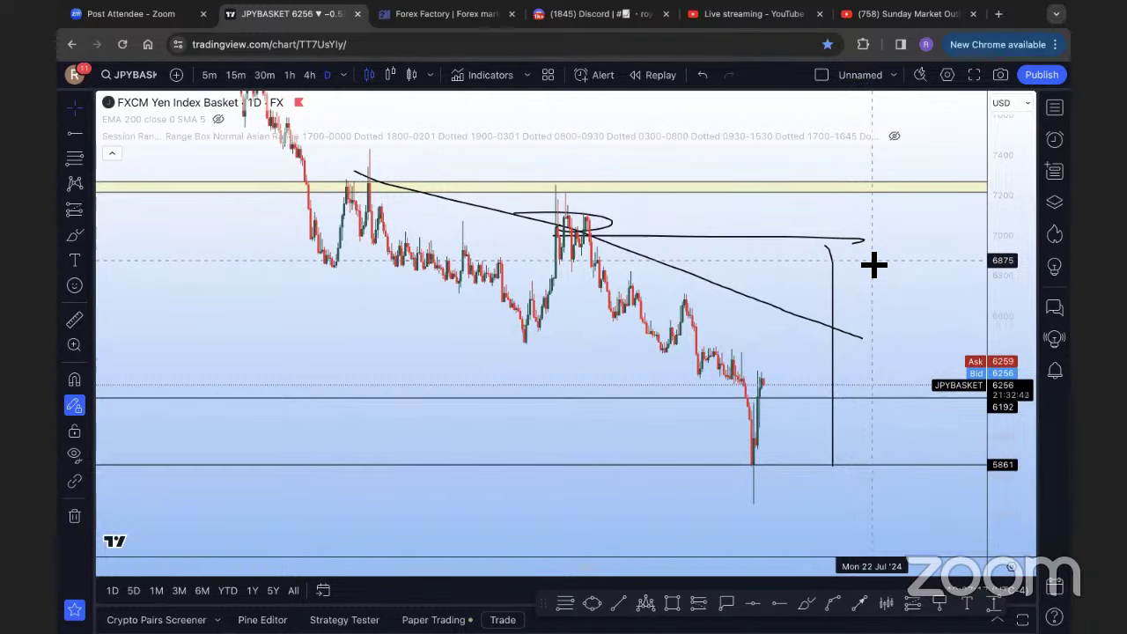
right_click(873, 264)
scroll(863, 261, "right", 3)
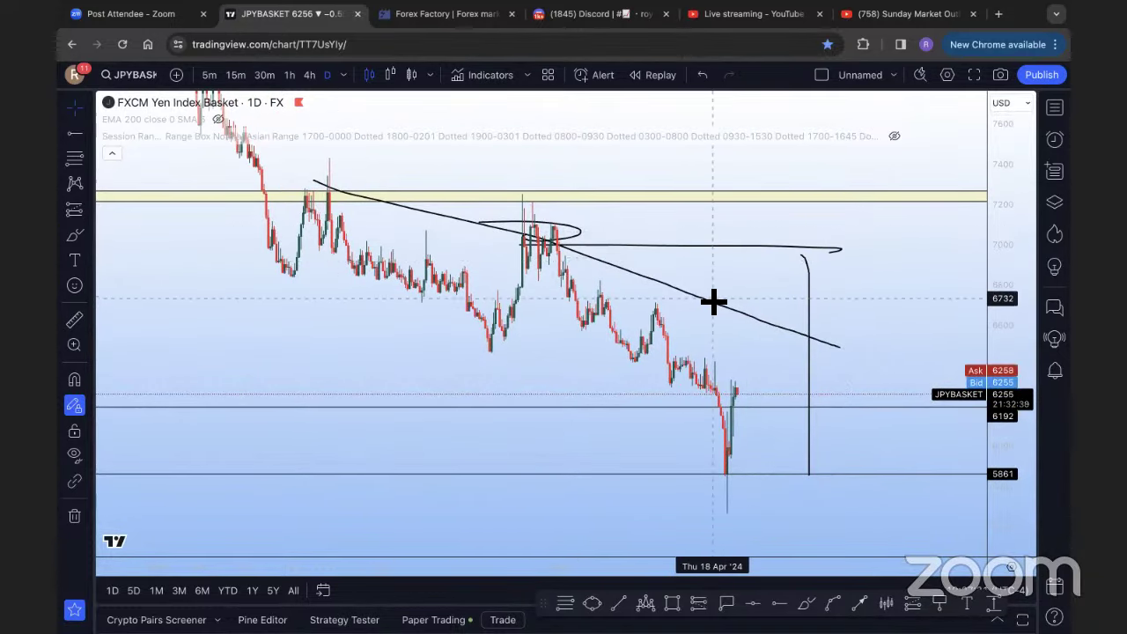
Brush a temporary arc under the latest sharp low on JPYBASKET and undo it after the explanation
left_click(75, 236)
mouse_move(699, 485)
left_mouse_down()
mouse_move(718, 525)
mouse_move(744, 453)
left_mouse_up()
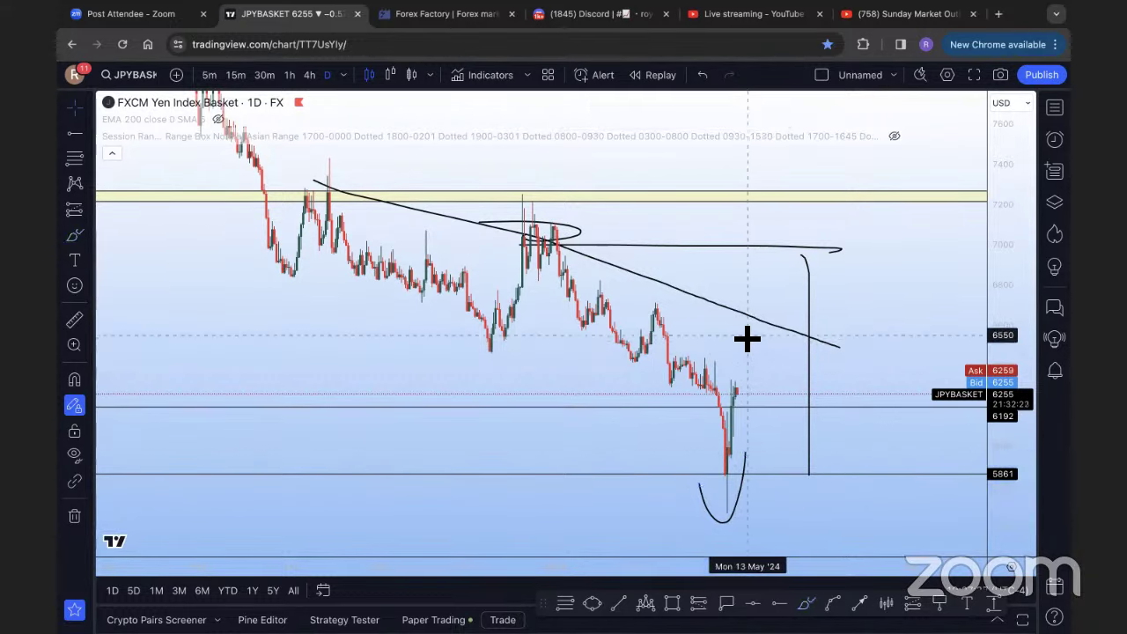
key("ctrl+z")
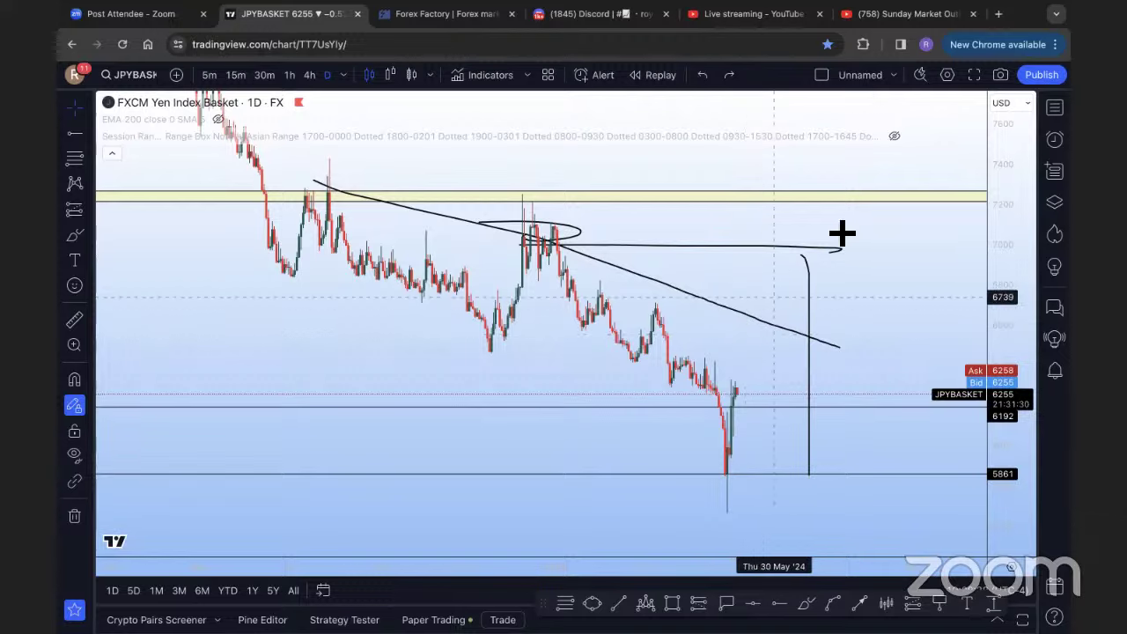
Check the YouTube live chat, return to TradingView and load the daily EURJPY chart from the Red list
left_click(923, 16)
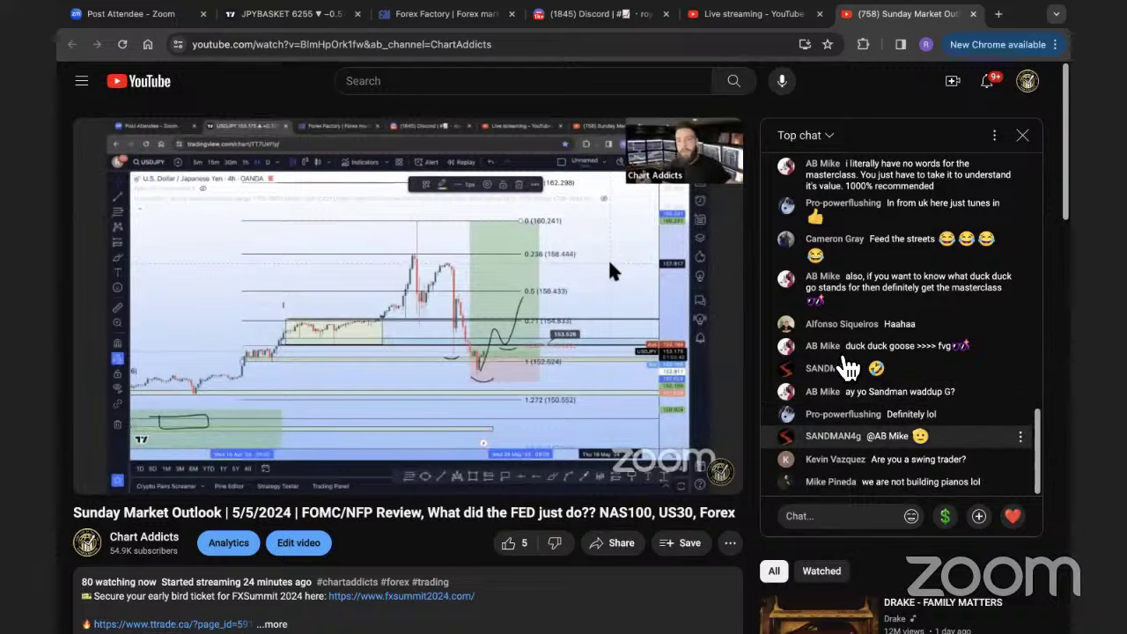
left_click(304, 14)
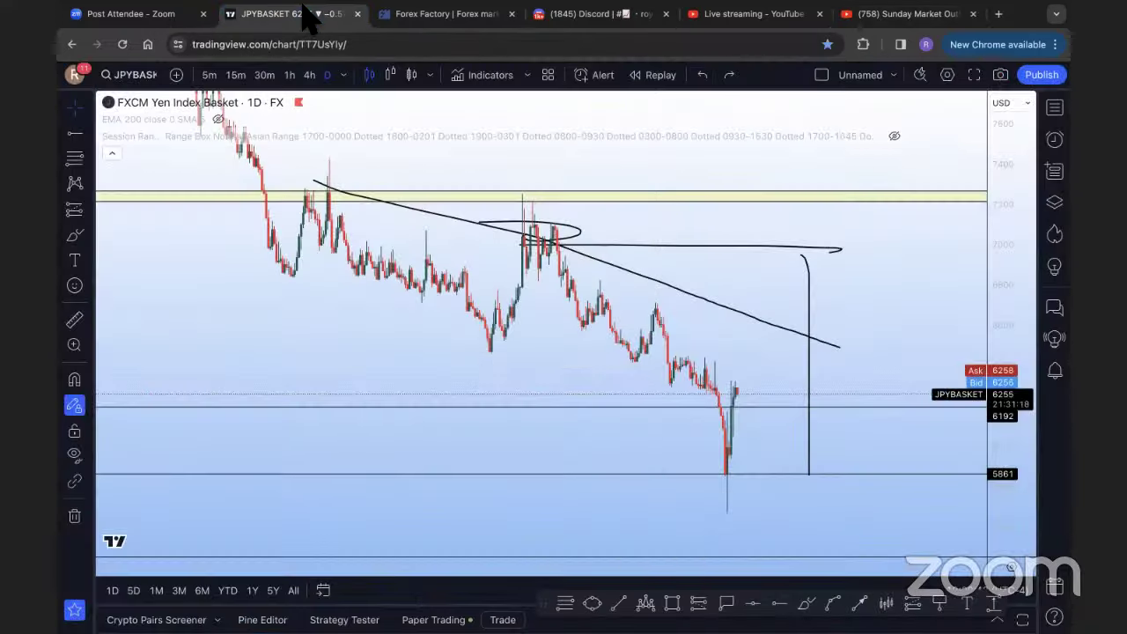
left_click(1055, 108)
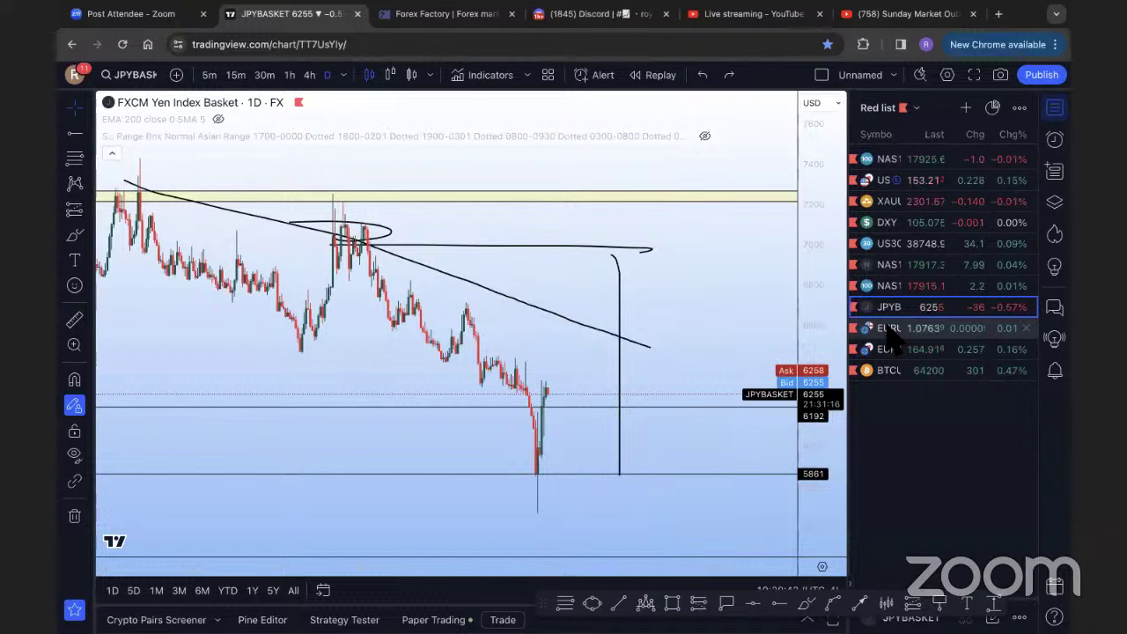
left_click(963, 327)
key("Down")
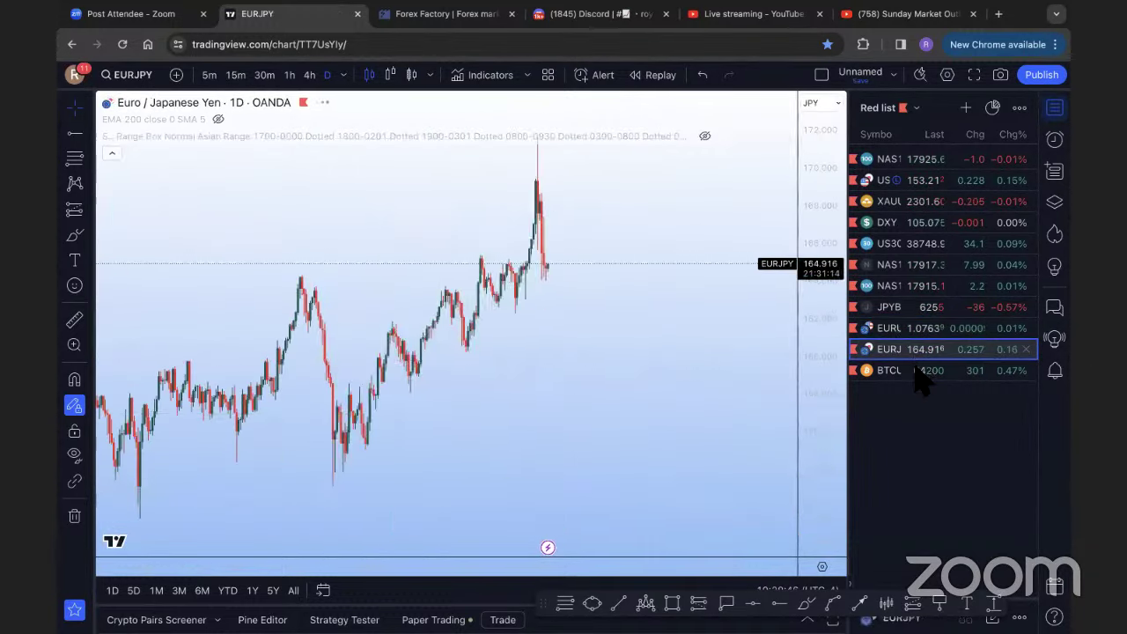
key("Down")
left_click(913, 349)
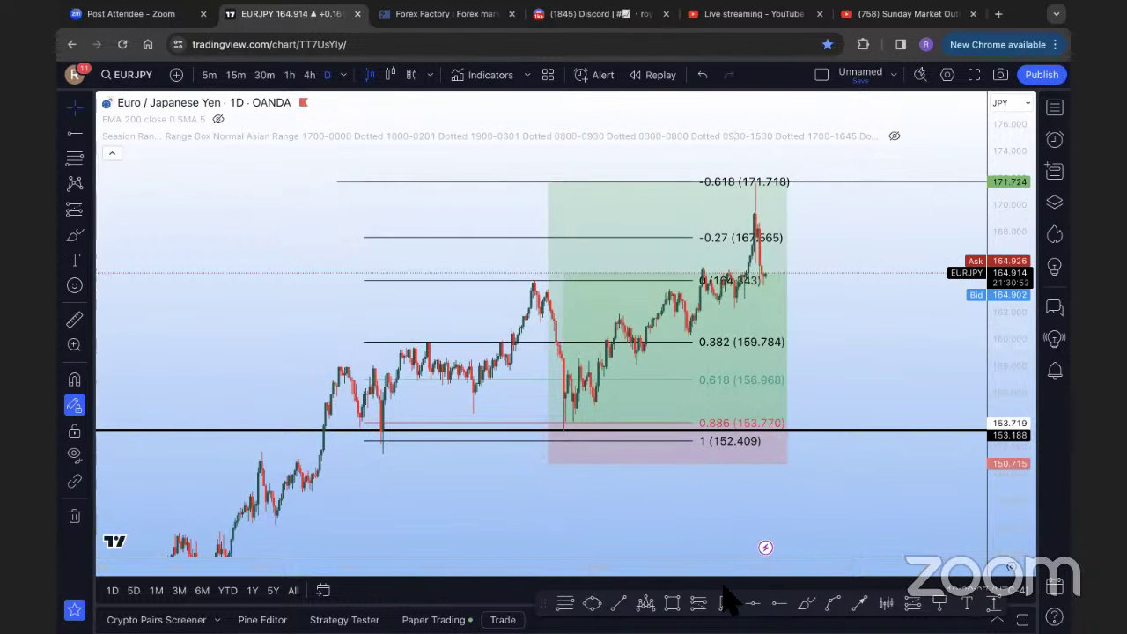
Circle the -0.618 target at 171.718 and the swing low at the 0.886 level on EURJPY with the Brush
left_click(801, 601)
mouse_move(780, 167)
left_mouse_down()
mouse_move(752, 171)
mouse_move(795, 189)
mouse_move(782, 168)
left_mouse_up()
left_click(837, 171)
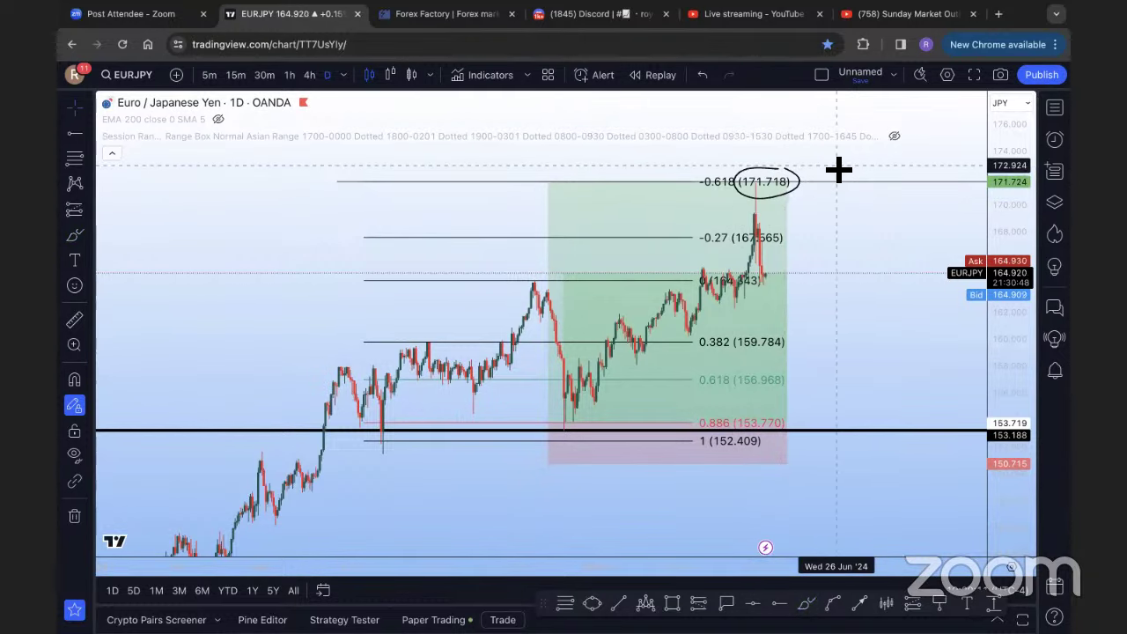
left_click(805, 603)
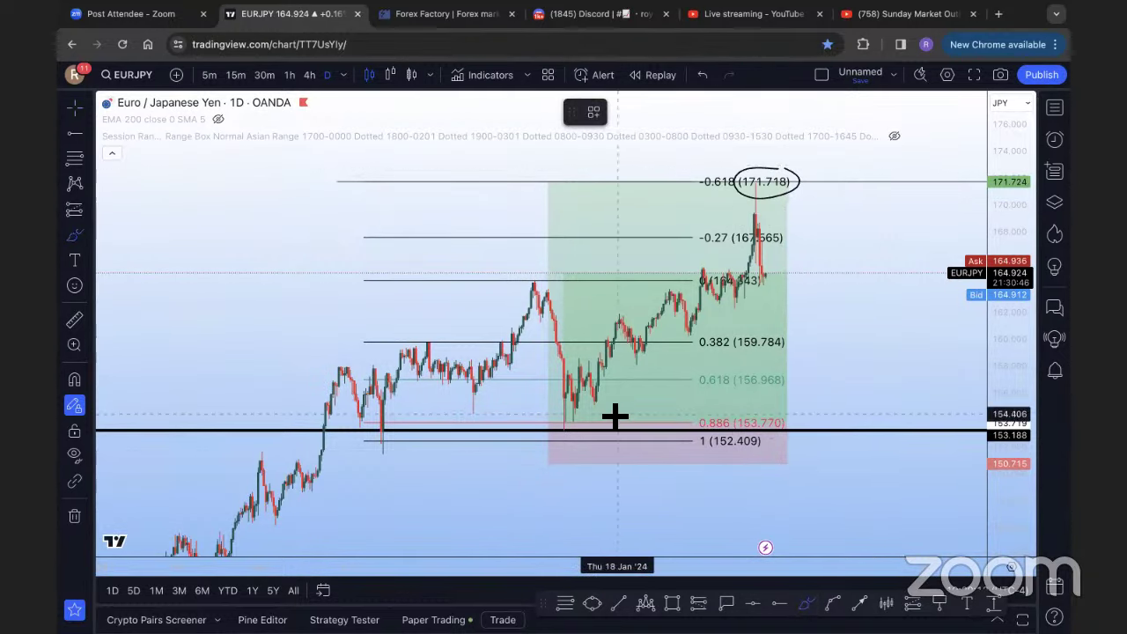
left_click_drag(614, 415, 612, 411)
left_click(868, 253)
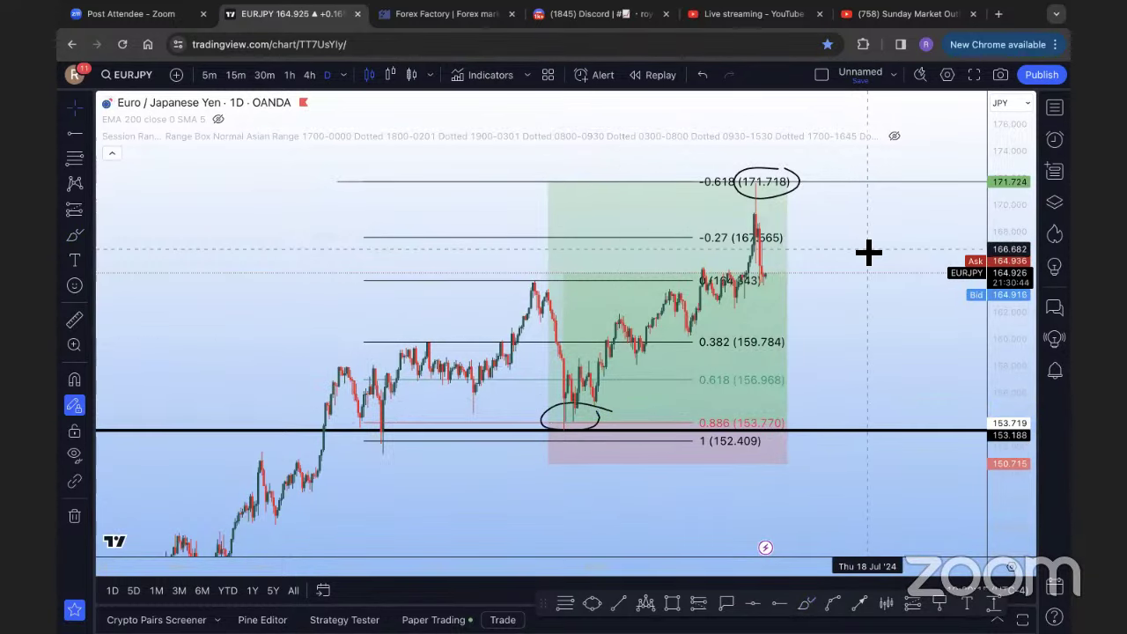
Reopen the watchlist and load the USDJPY chart from the Red list
left_click(1055, 108)
left_click(964, 224)
left_click(933, 180)
left_click(933, 161)
left_click(933, 180)
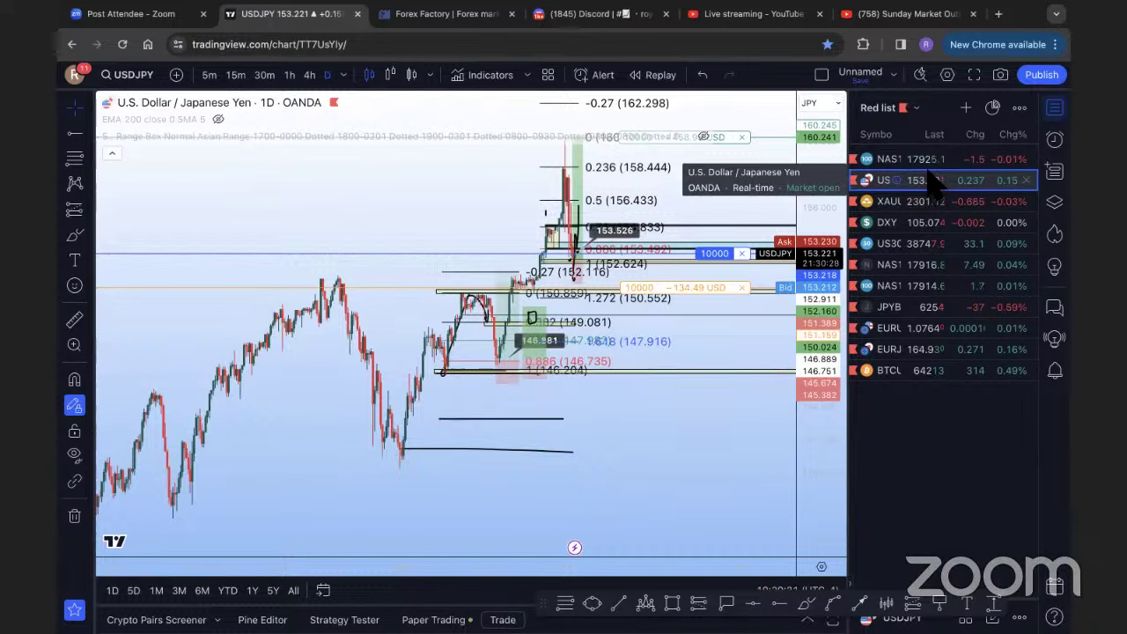
Examine USDJPY on the 30-minute and 4-hour timeframes around the open long position, and hide the watchlist
left_click(264, 75)
right_click(616, 247)
left_click(563, 495)
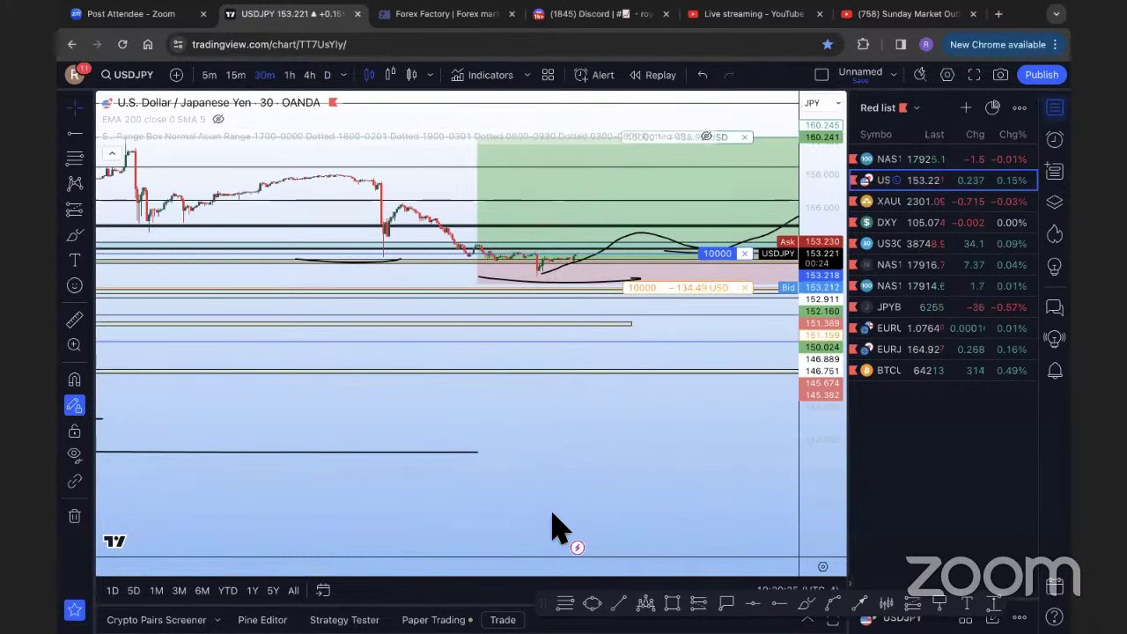
left_click(513, 524)
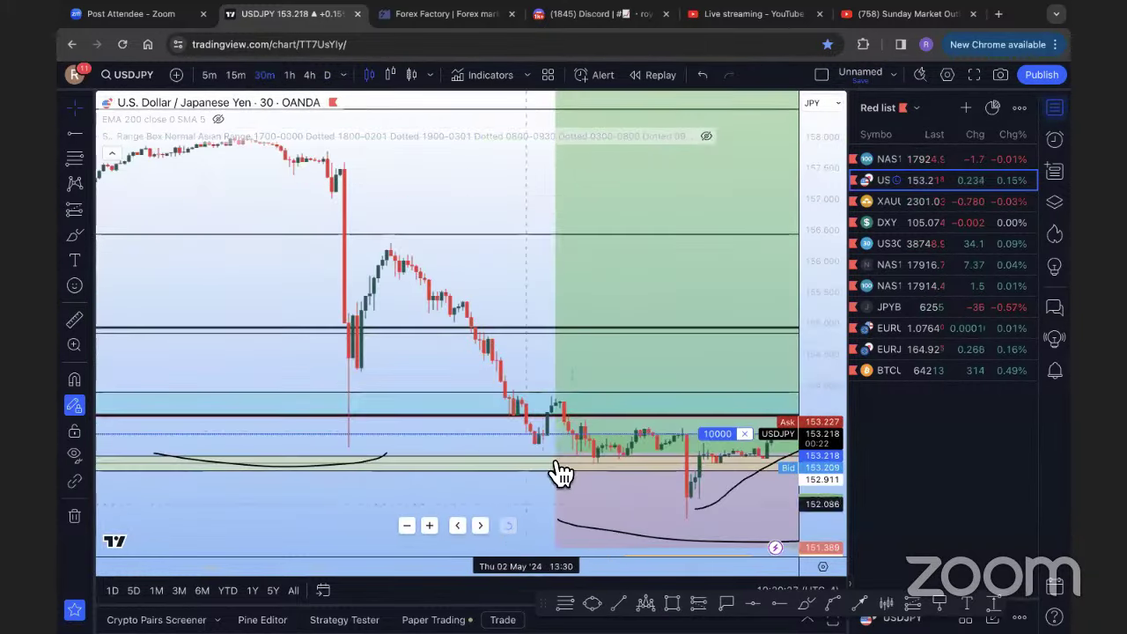
left_click(291, 75)
left_click(309, 75)
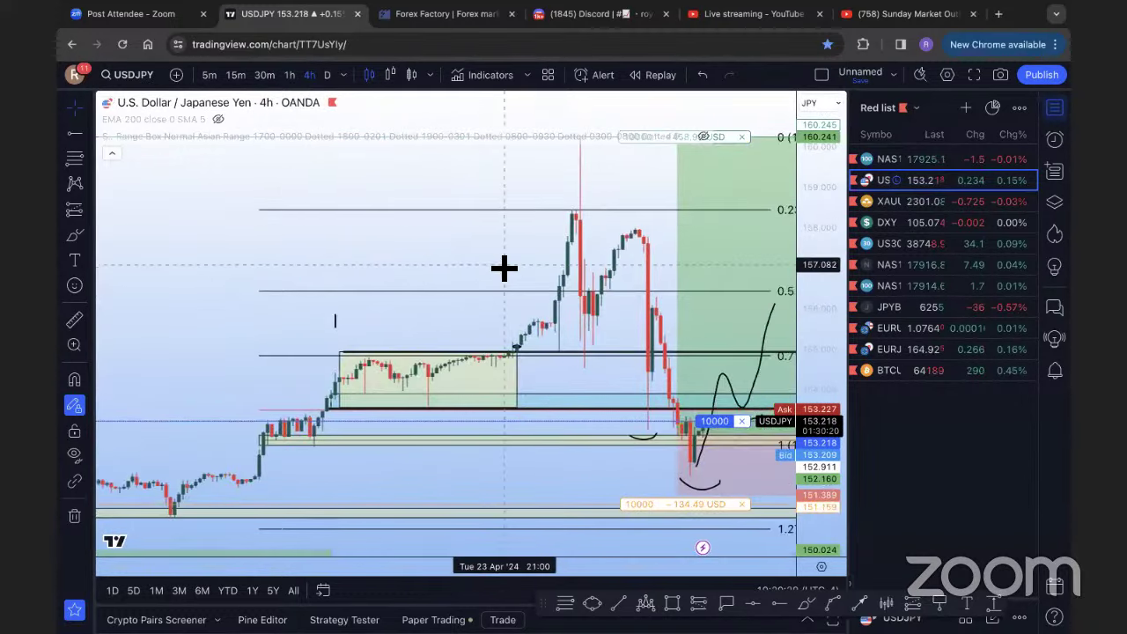
left_click(1054, 108)
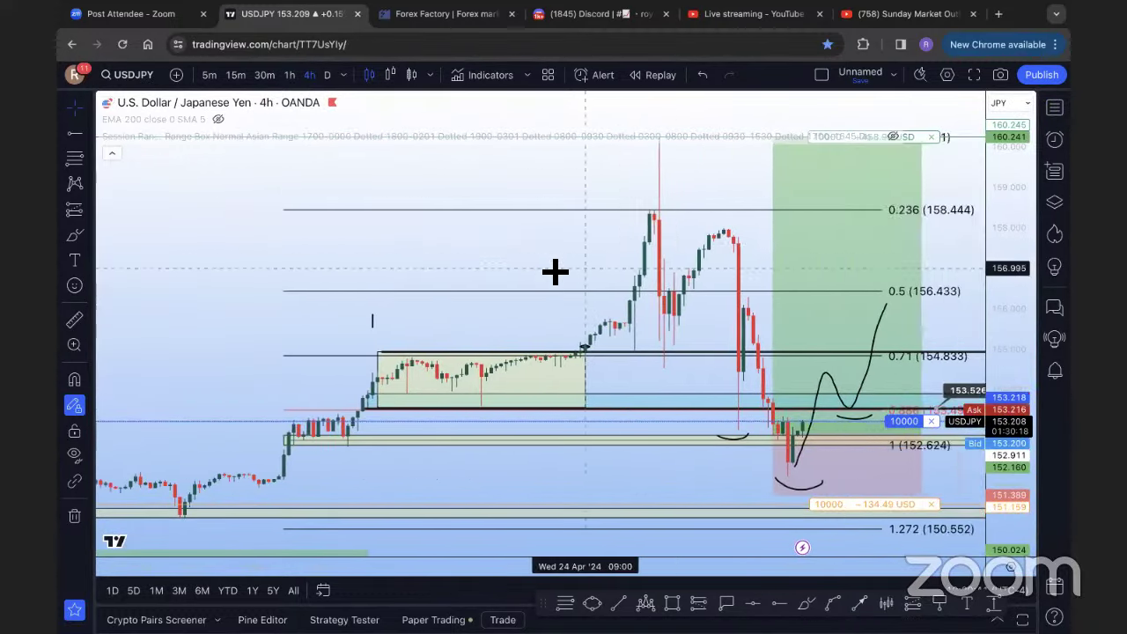
left_click_drag(994, 197, 448, 438)
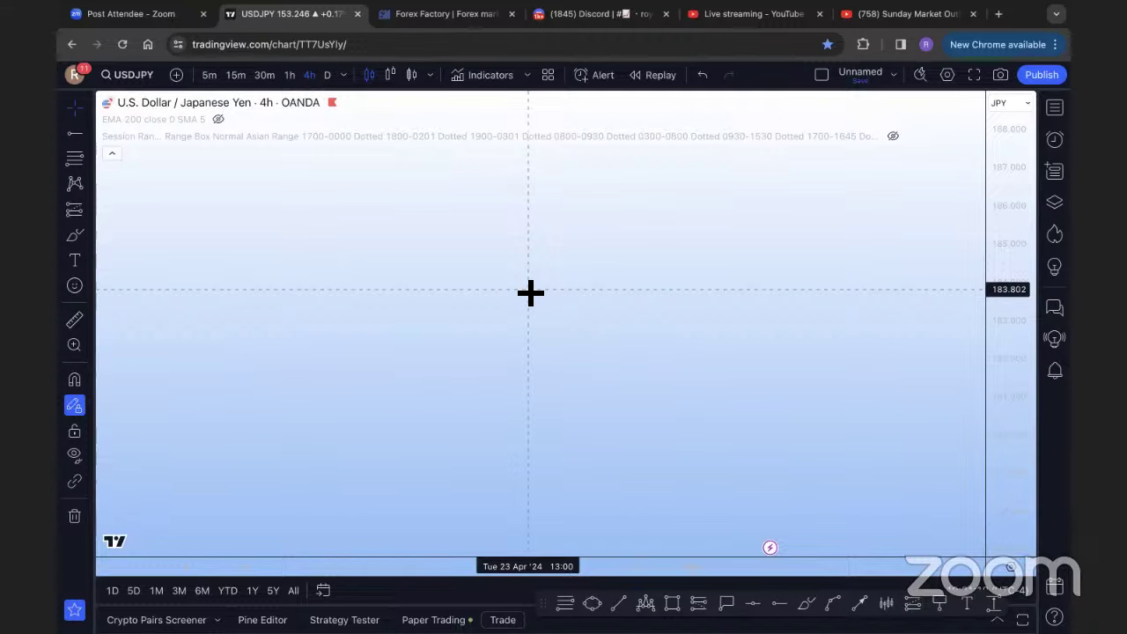
Read the viewer chat on YouTube and in YouTube Studio's live stream page, and return to the TradingView chart
left_click(868, 14)
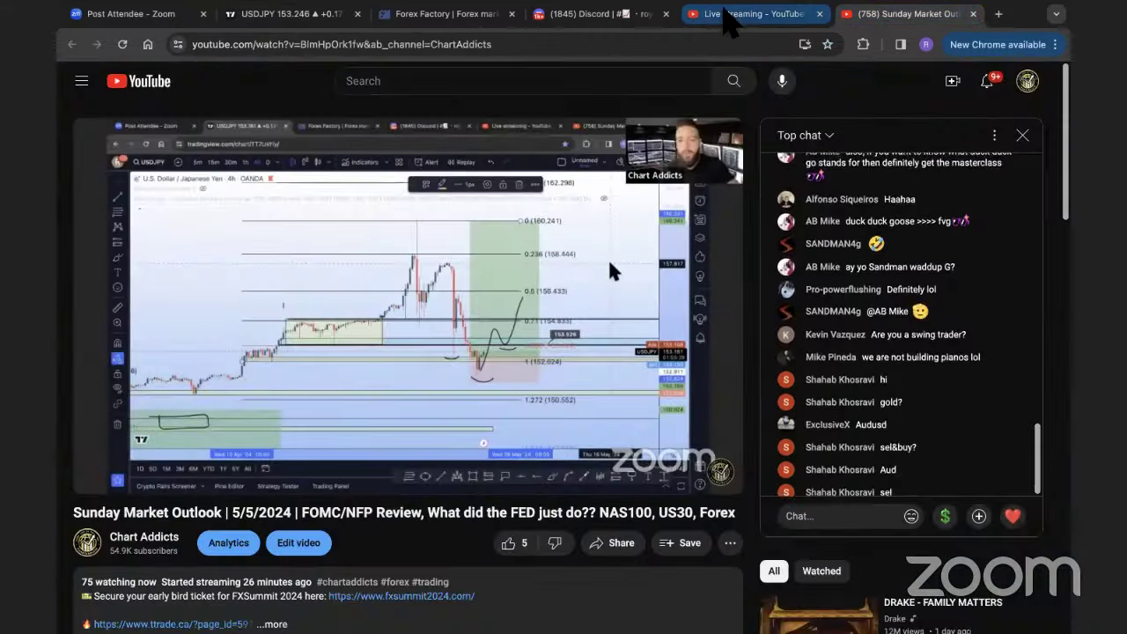
left_click(731, 14)
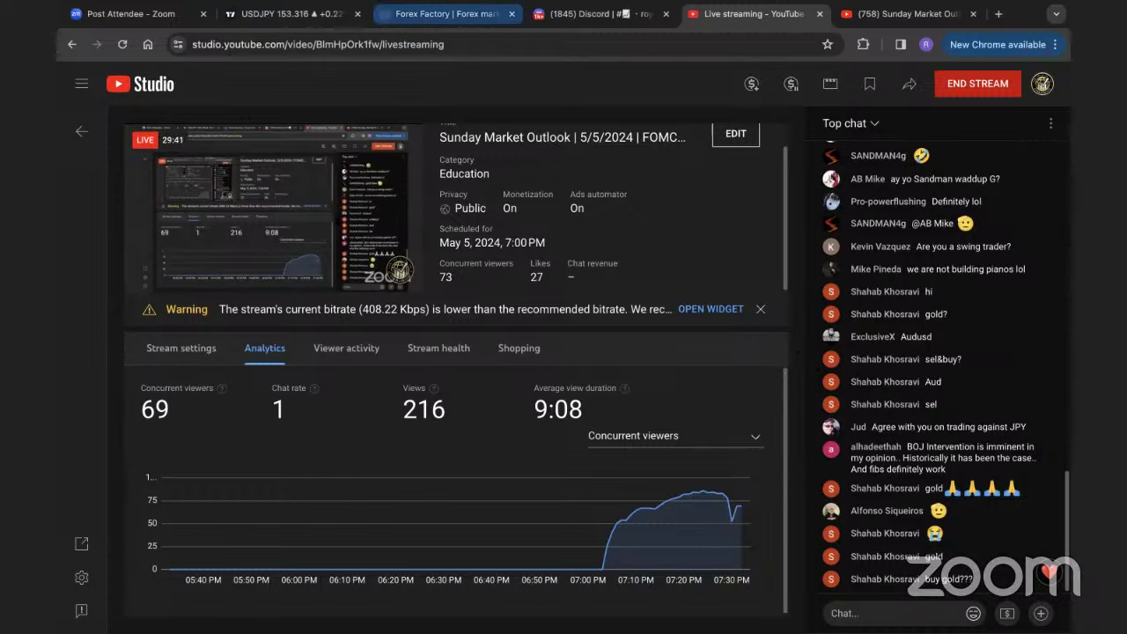
left_click(290, 13)
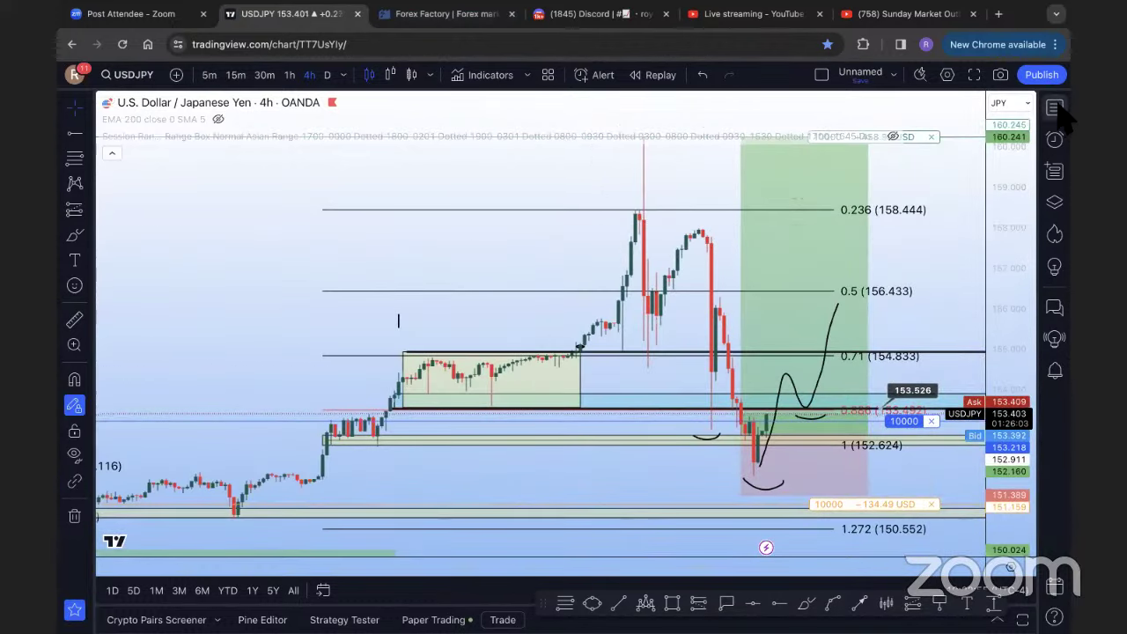
Load NAS100USD from the Red list on the 15-minute timeframe and hide the watchlist to inspect the recent highs
left_click(1055, 108)
left_click(916, 160)
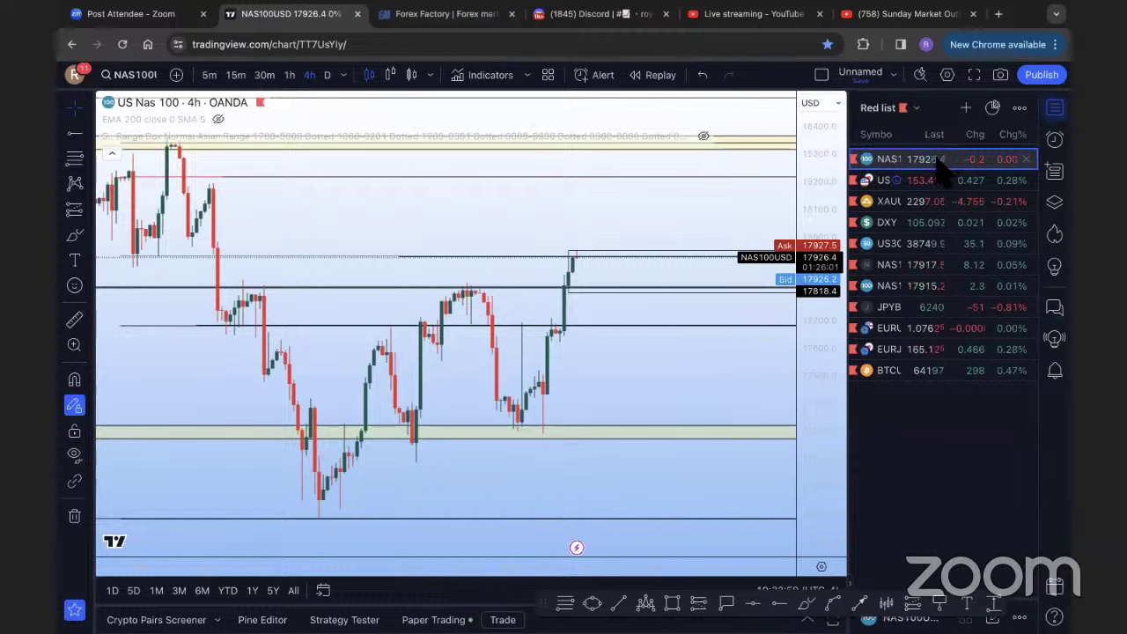
left_click(235, 75)
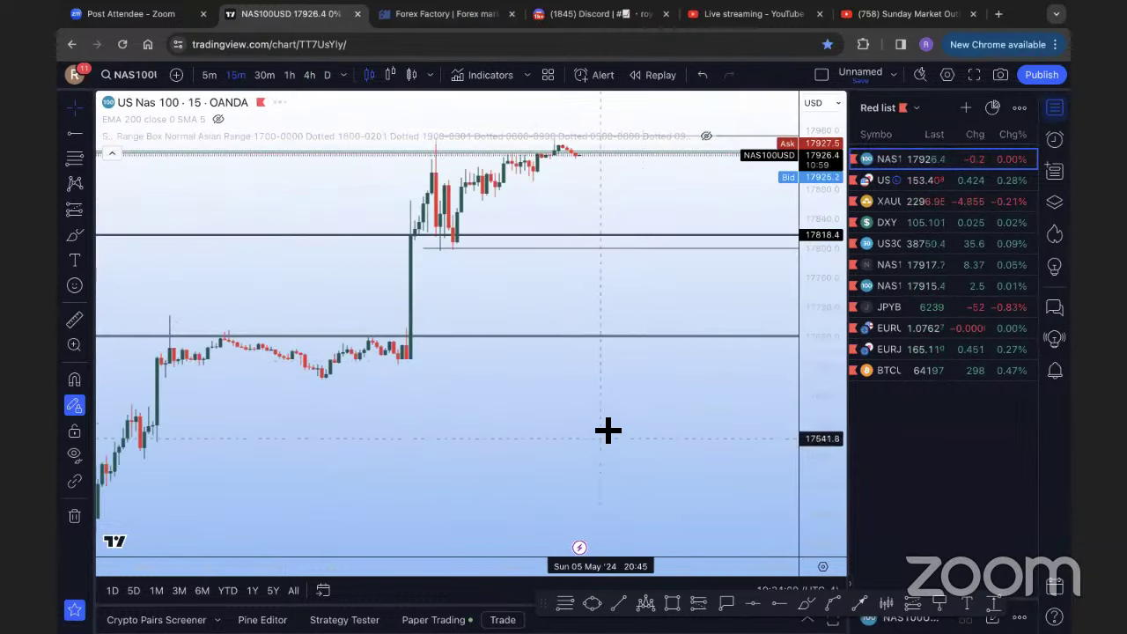
left_click(1055, 107)
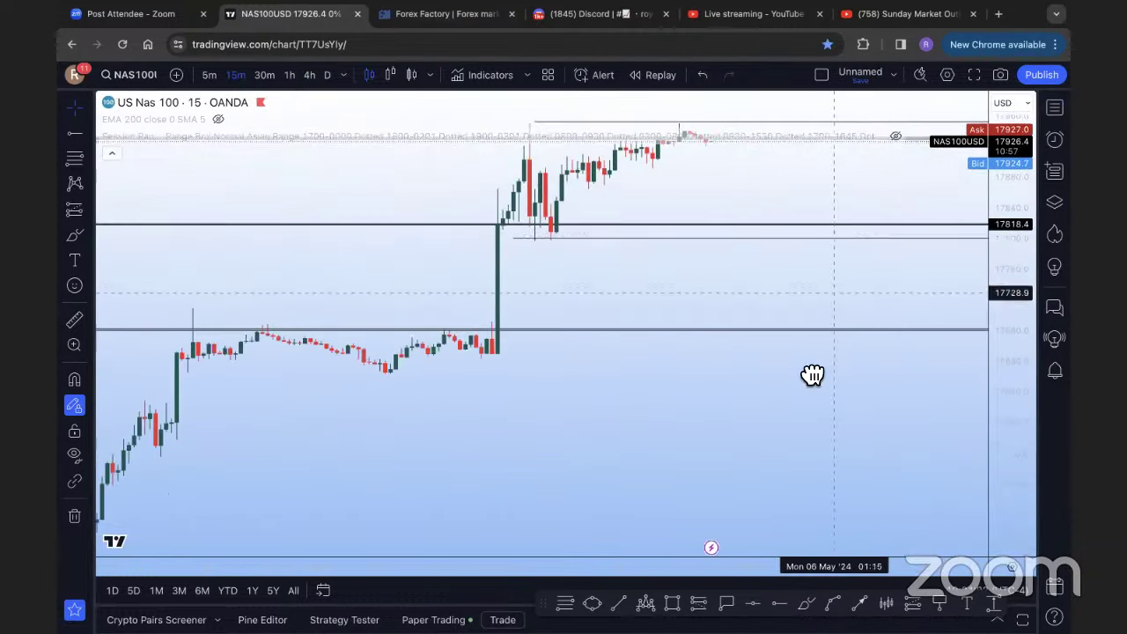
left_click_drag(1002, 247, 569, 314)
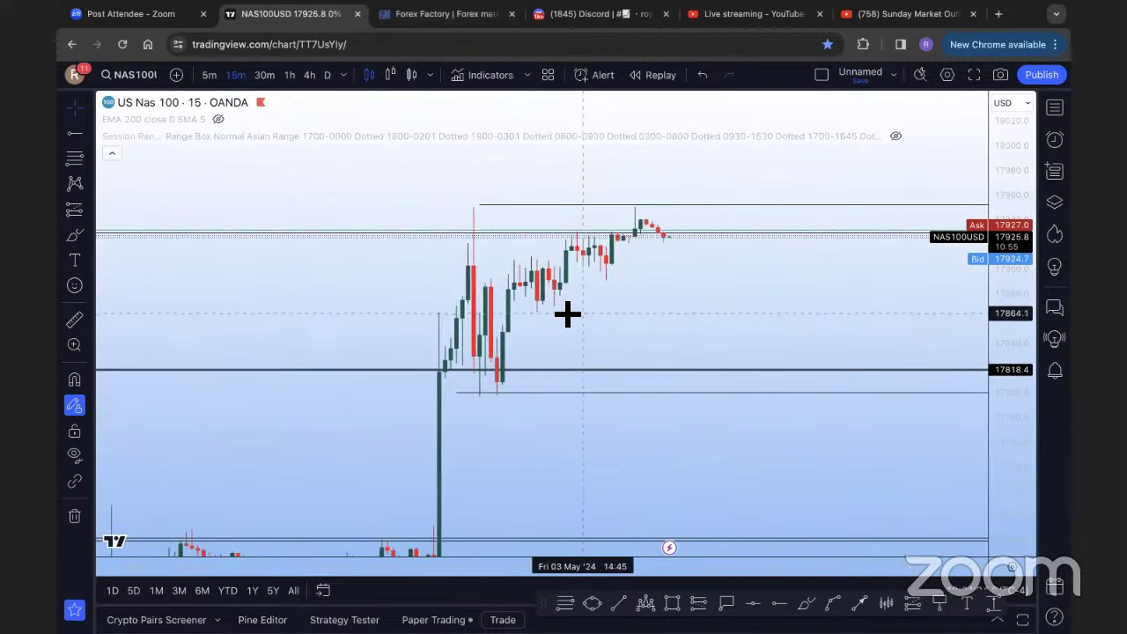
Draw a Fibonacci retracement on the 5-minute NAS100 chart between the 17808.2 low and the 17950.2 high
left_click(75, 158)
left_click(211, 76)
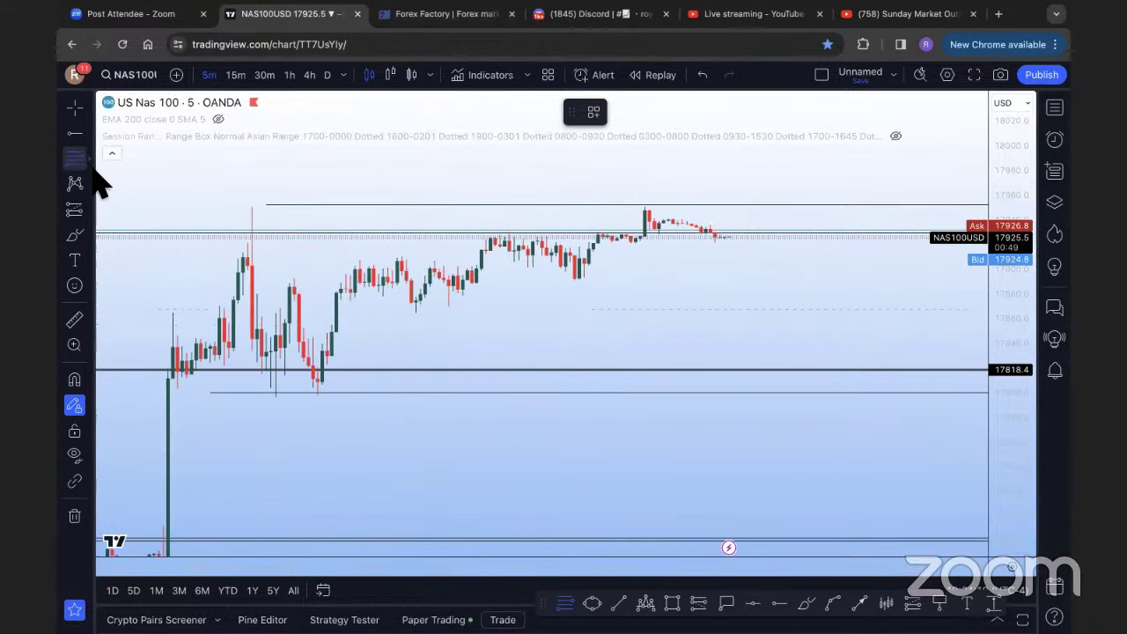
left_click(861, 208)
left_click_drag(823, 184, 841, 264)
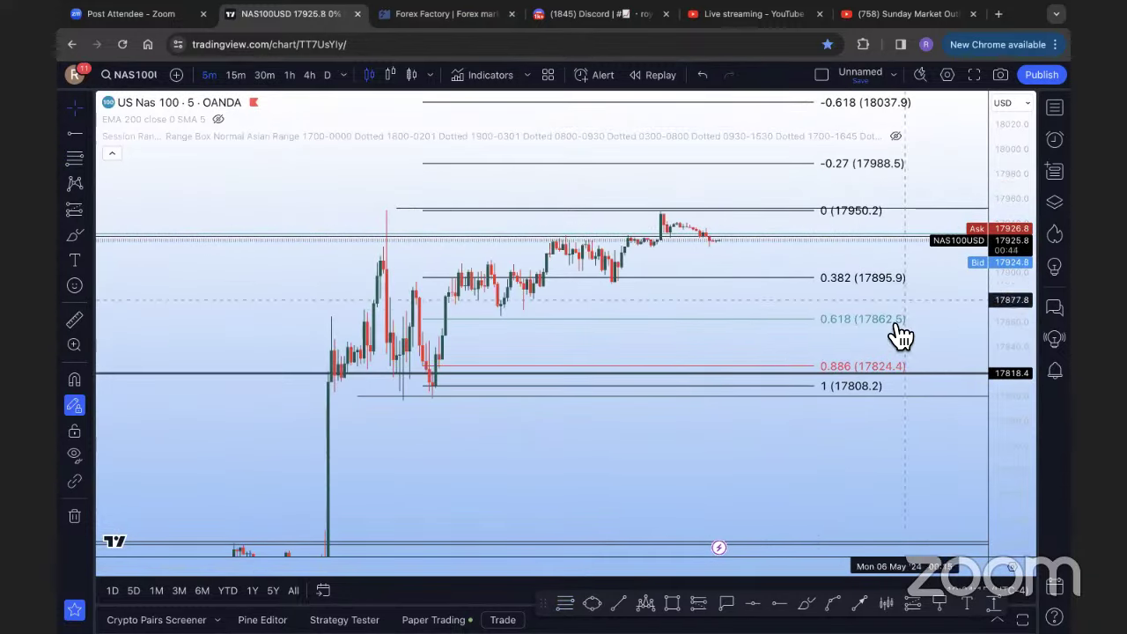
Place a long position on NAS100 with entry at 17821.4, target at 17950.7 and stop at 17777.5
left_click(75, 209)
left_click(688, 370)
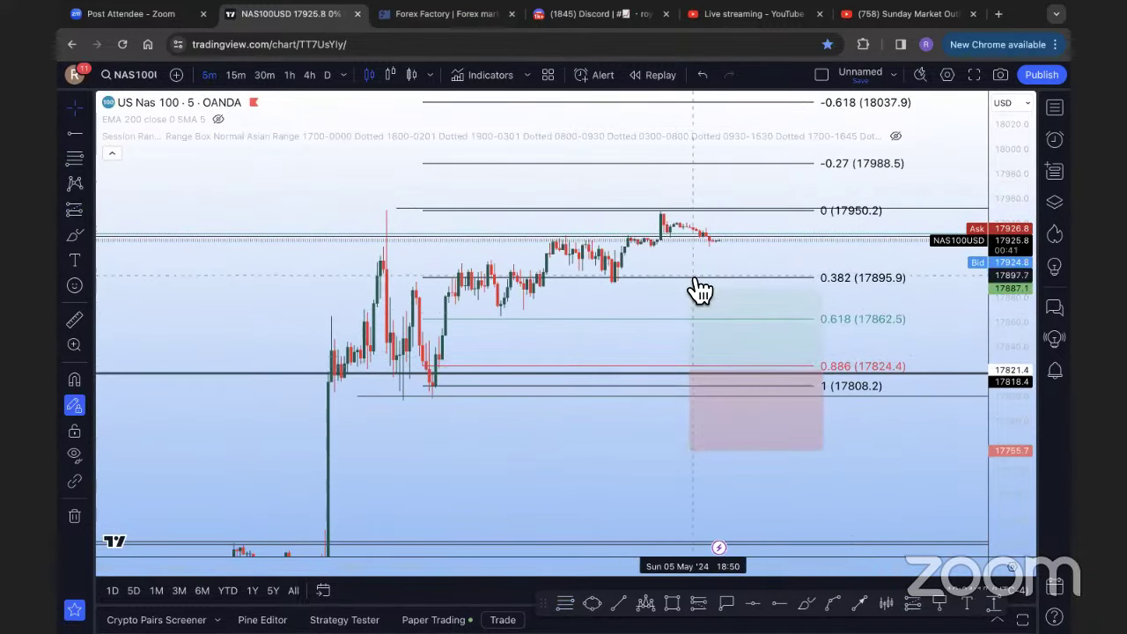
left_click_drag(689, 289, 596, 292)
left_click_drag(557, 244, 606, 155)
left_click_drag(644, 446, 642, 411)
left_click(607, 411)
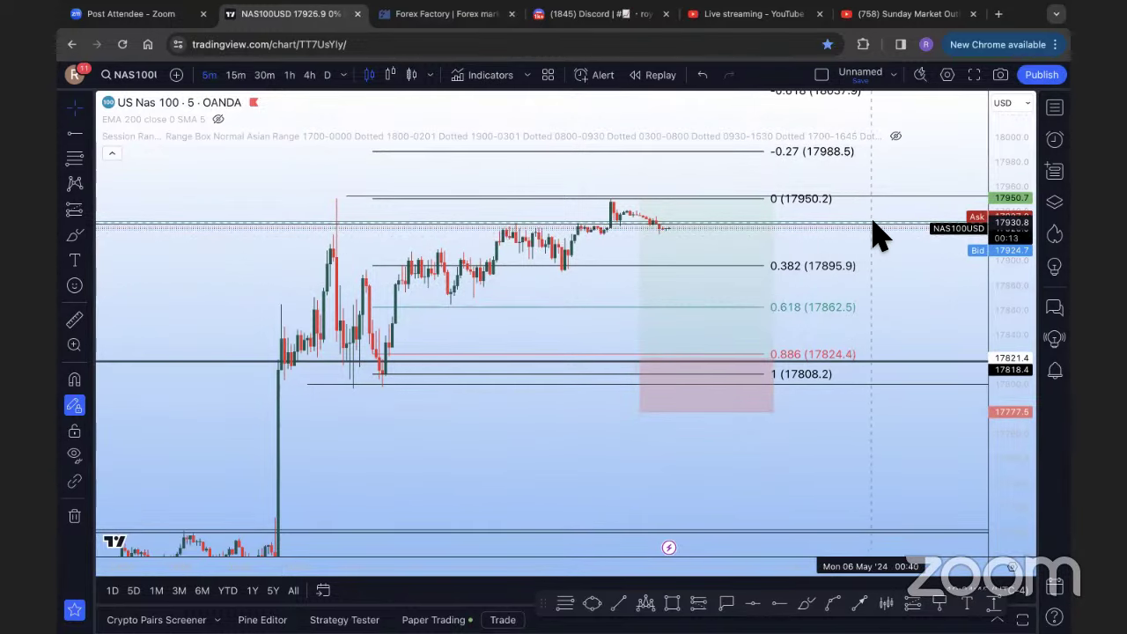
left_click(843, 229)
left_click(858, 253)
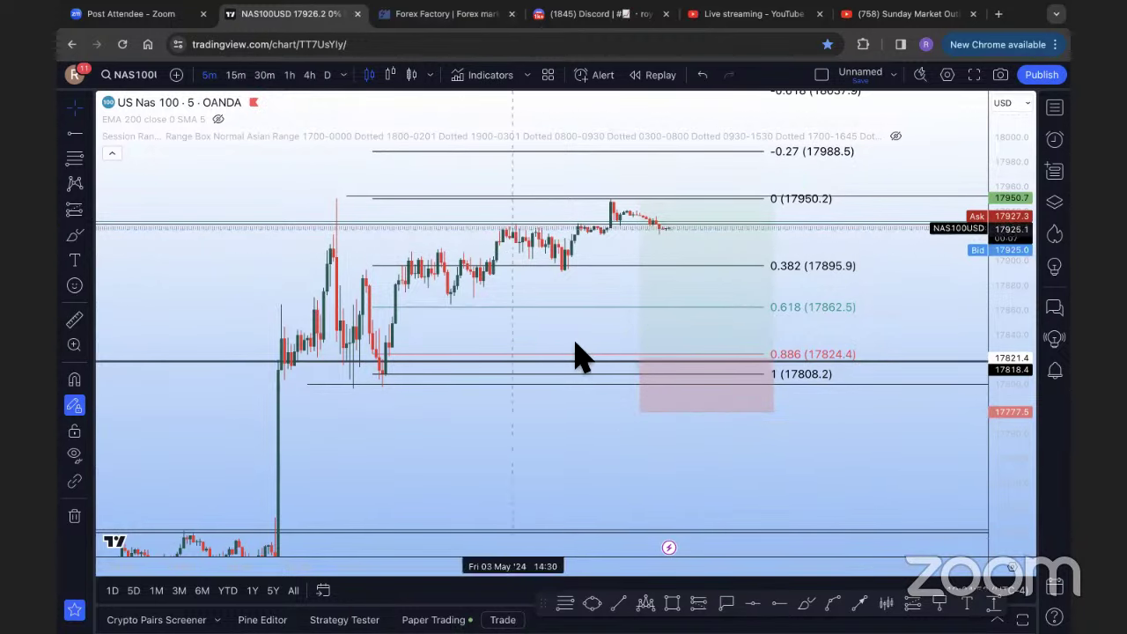
Draw two rising trendlines along the NAS100 lows and highs, plus a V-shaped path down near the 17808.2 level and back up
scroll(639, 285, "down", 2)
scroll(640, 285, "up", 2)
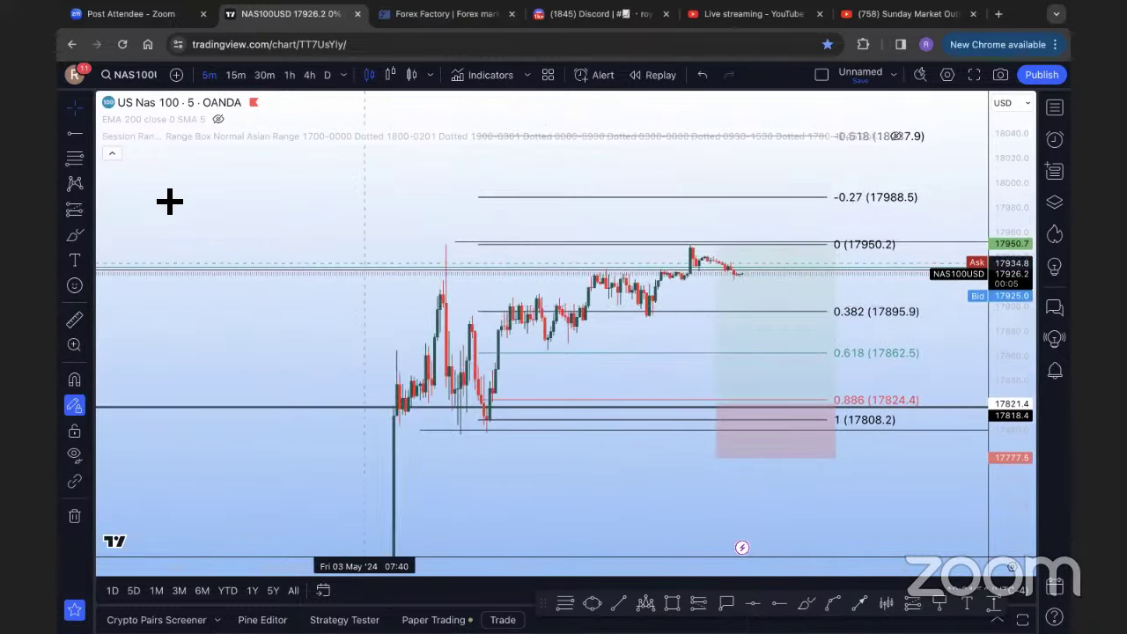
left_click(90, 138)
left_click(136, 123)
left_click(487, 427)
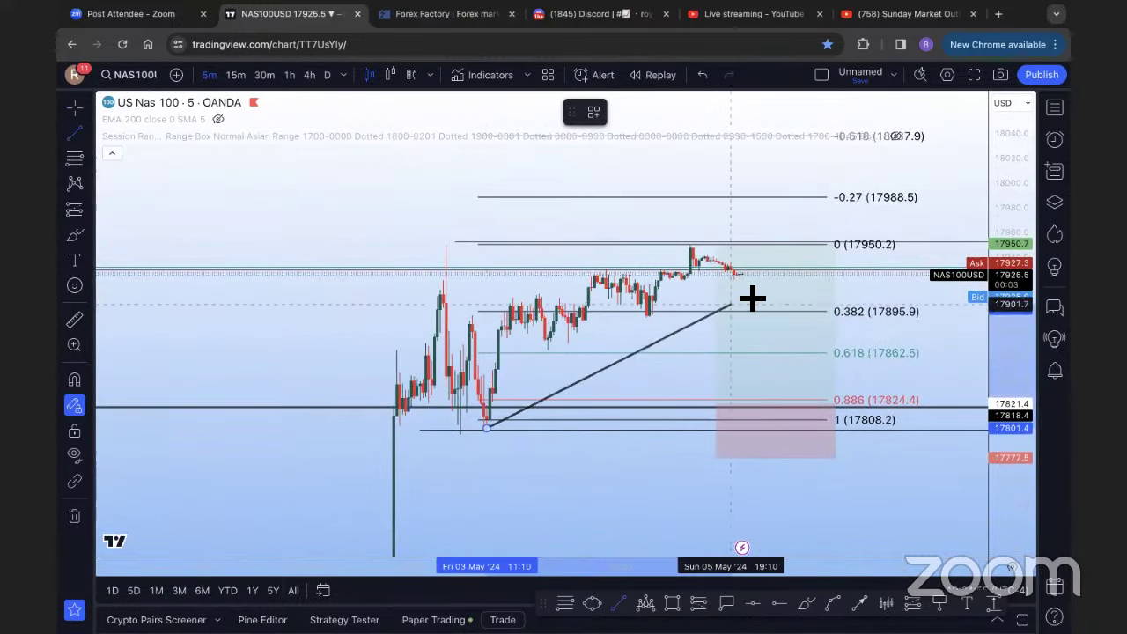
left_click(766, 264)
left_click(445, 328)
left_click(713, 242)
left_click(779, 418)
double_click(848, 254)
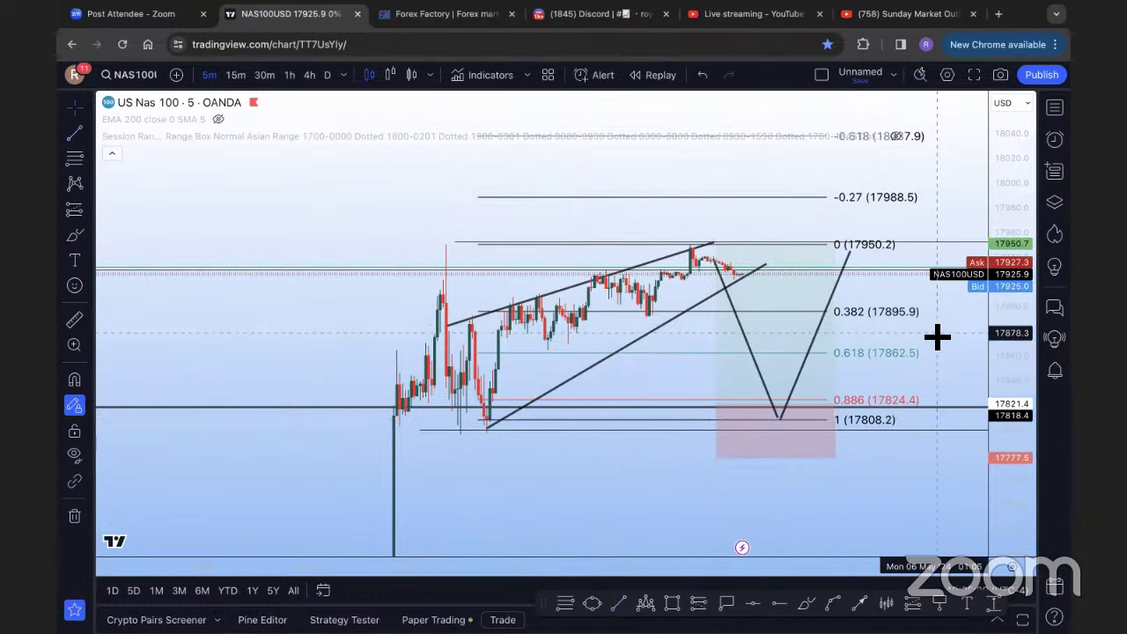
Undo the trendlines and the V-shaped projection on the NAS100 chart
key("ctrl+z")
key("ctrl+z")
key("ctrl+z")
right_click(743, 195)
left_click(809, 209)
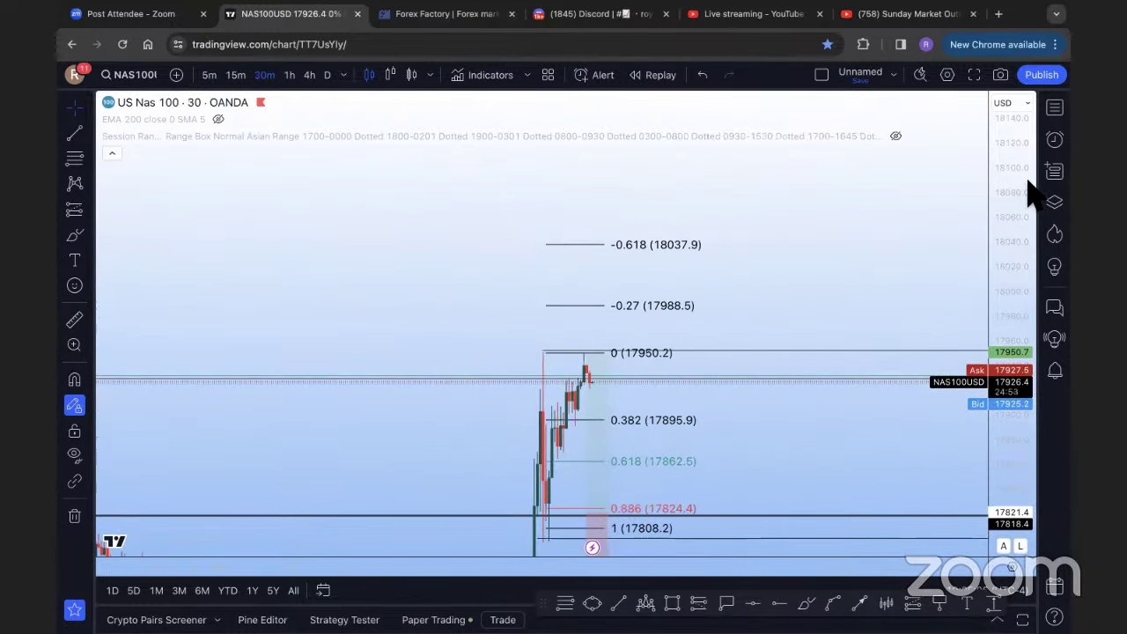
Inspect the NAS100 Fibonacci levels and long position on the 30-minute chart and on the 15-minute chart
scroll(898, 207, "up", 3)
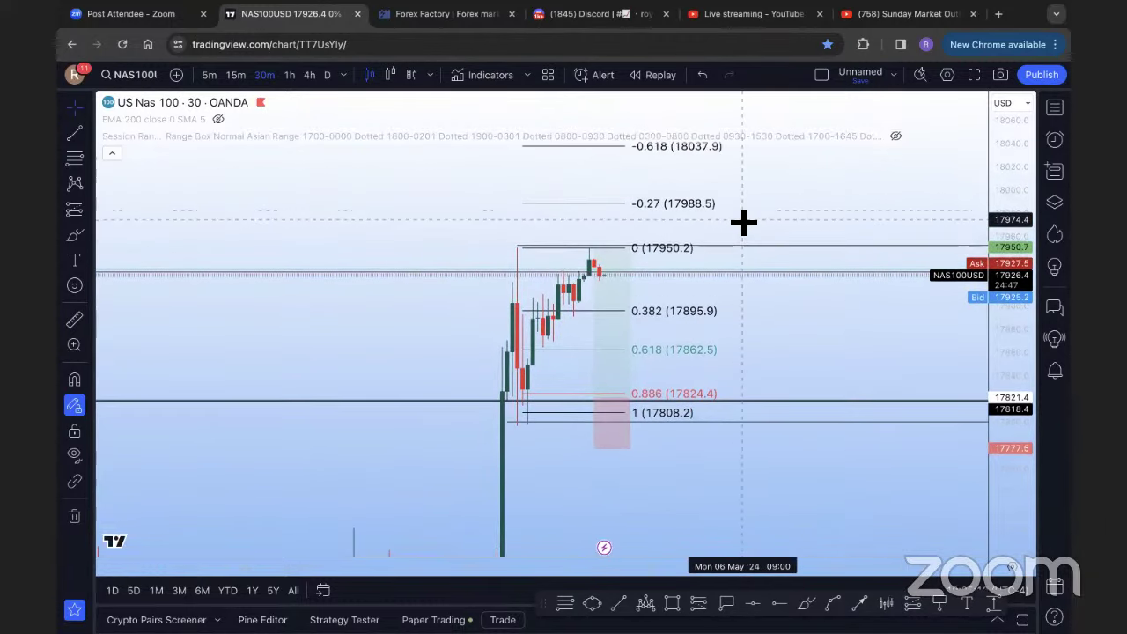
scroll(742, 224, "right", 2)
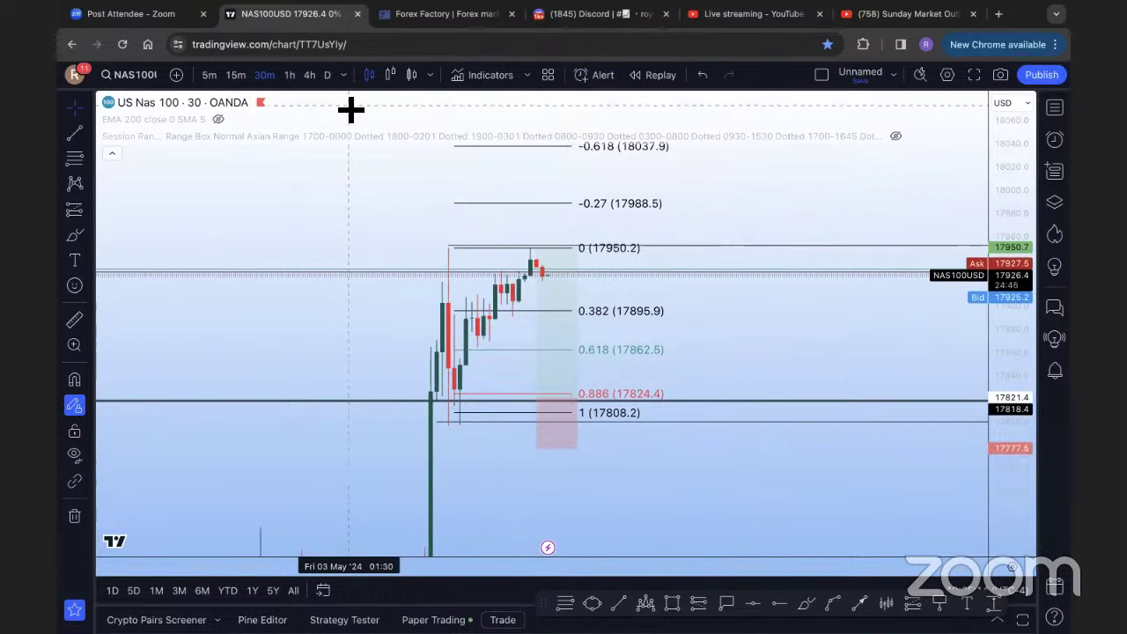
left_click(238, 76)
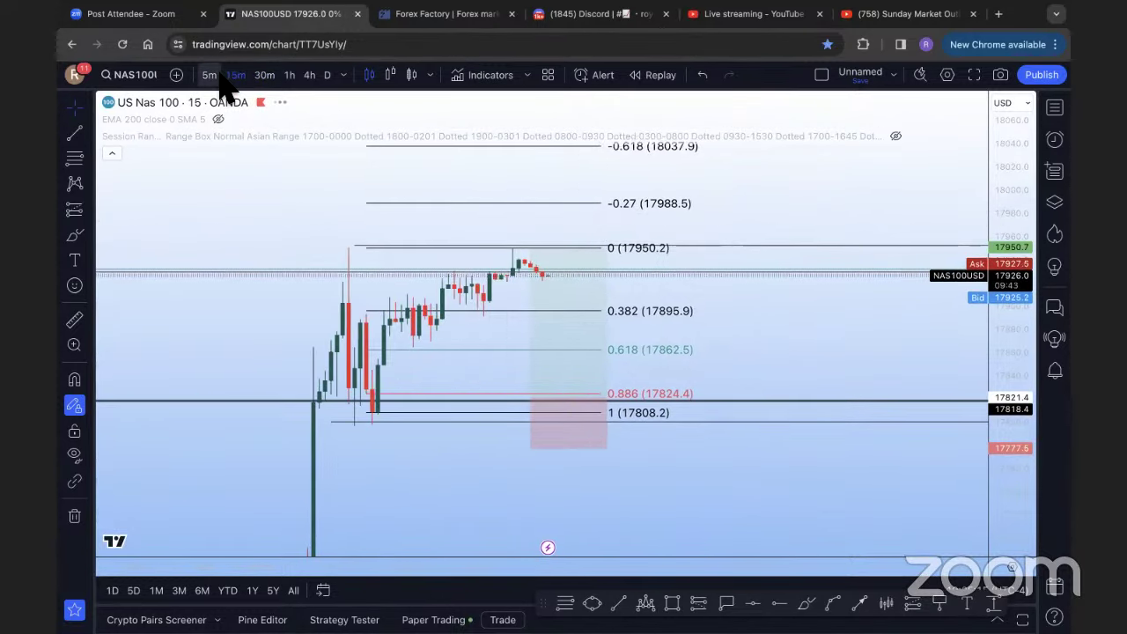
scroll(465, 241, "left", 2)
scroll(475, 199, "right", 3)
scroll(523, 193, "left", 3)
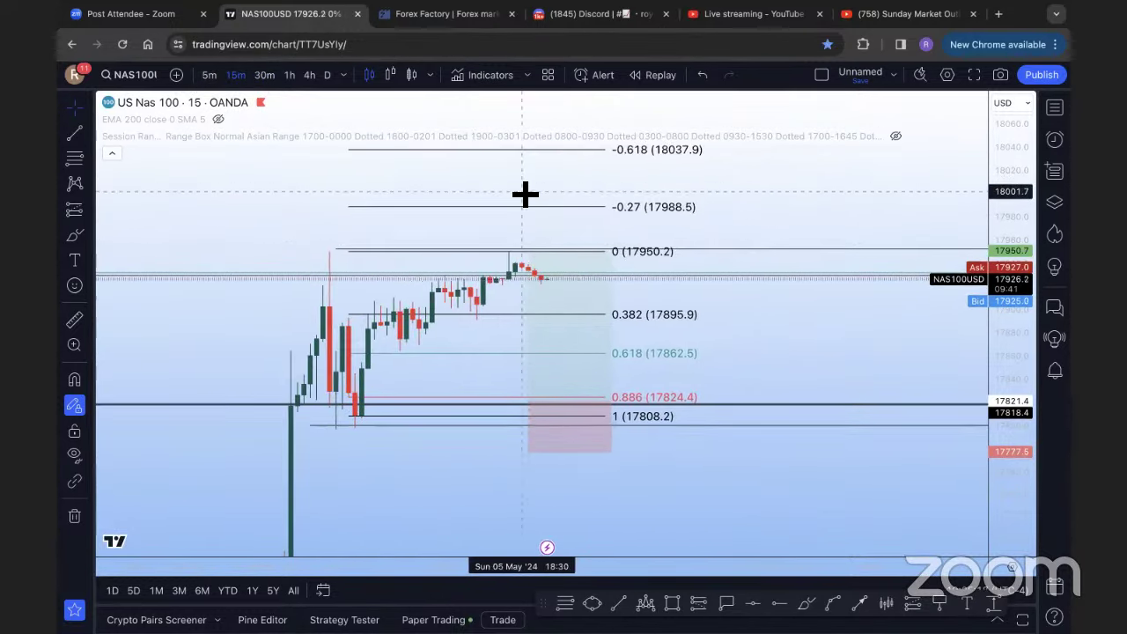
left_click_drag(519, 182, 497, 181)
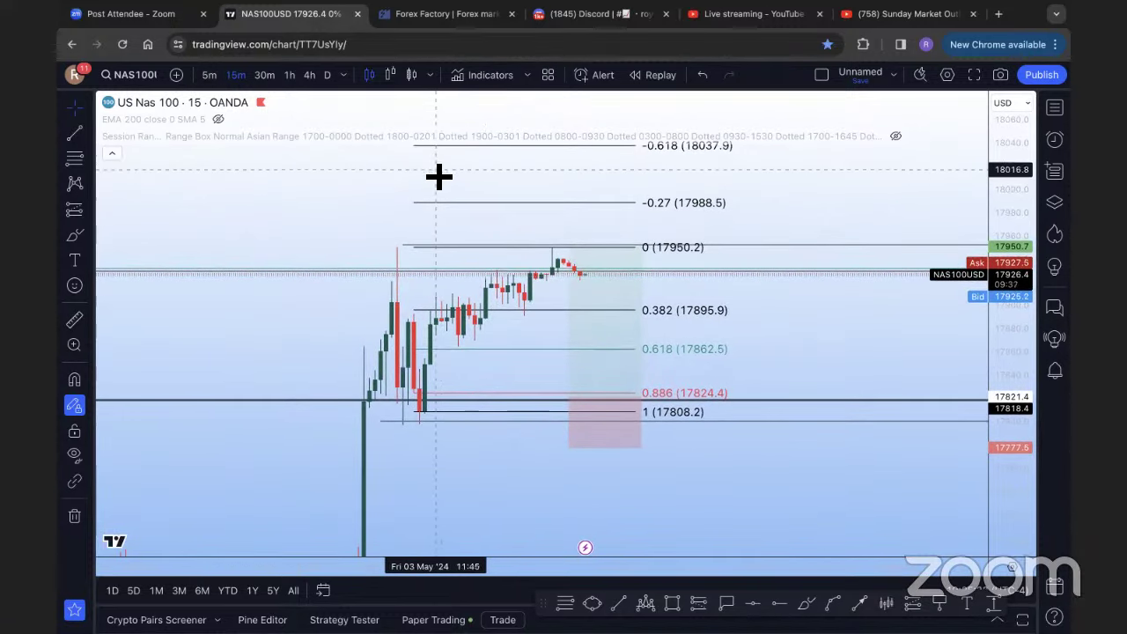
scroll(704, 220, "left", 2)
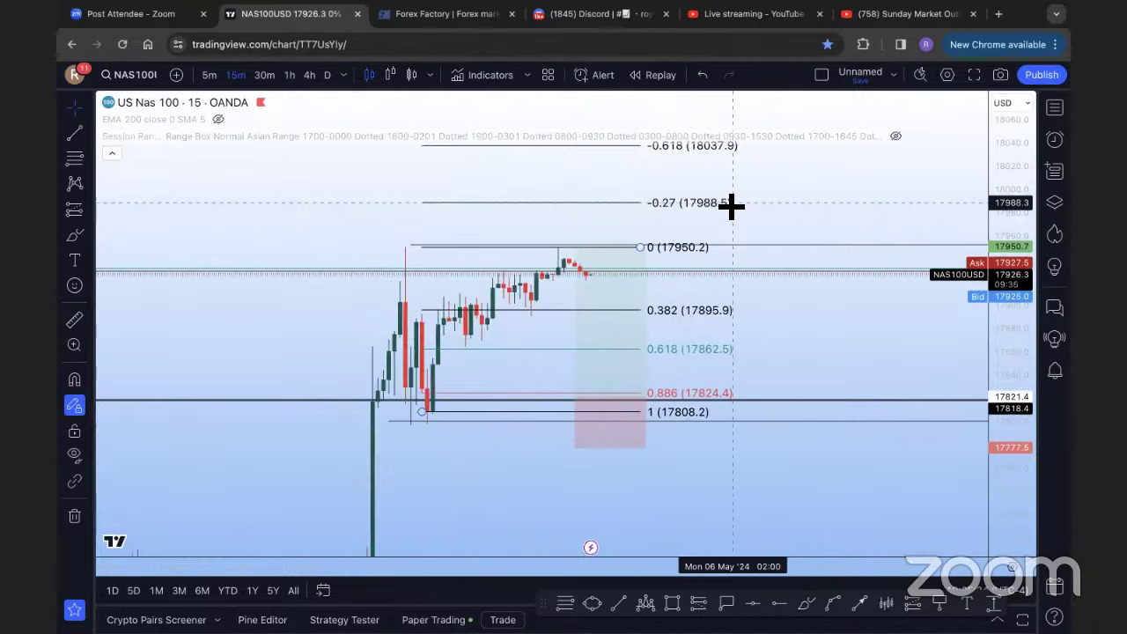
scroll(736, 220, "right", 3)
scroll(727, 205, "left", 1)
Sketch a projected move from the current NAS100 price above the 17950.2 high with the Brush tool
left_click(75, 235)
mouse_move(564, 275)
left_mouse_down()
mouse_move(578, 264)
mouse_move(587, 189)
mouse_move(587, 393)
mouse_move(657, 219)
left_mouse_up()
mouse_move(770, 234)
left_mouse_down()
mouse_move(697, 307)
mouse_move(382, 427)
left_mouse_up()
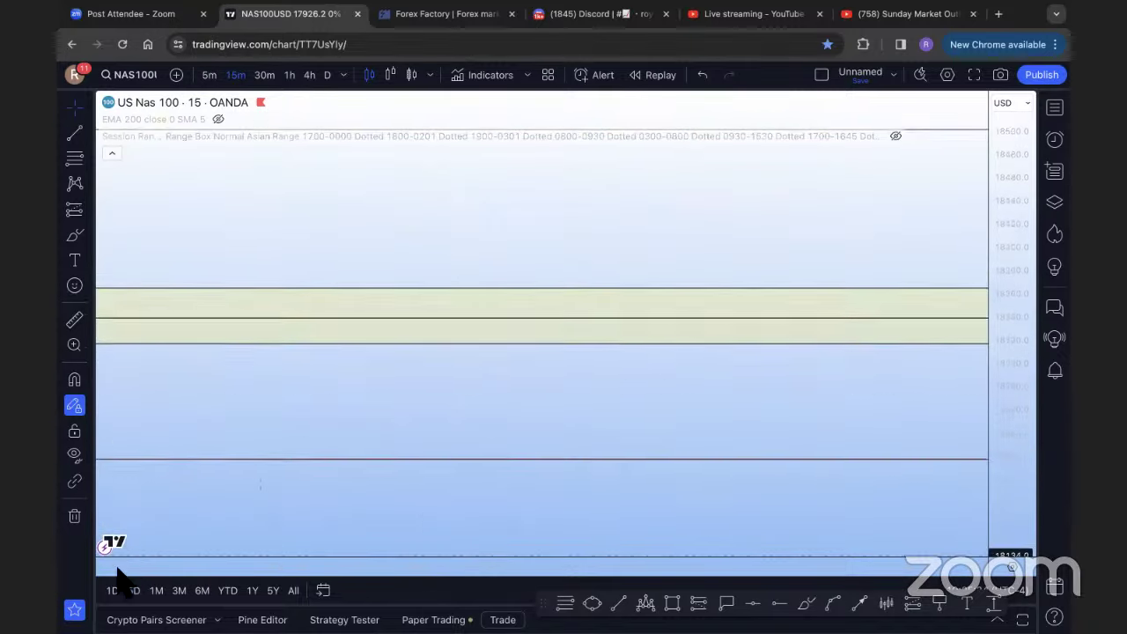
left_click_drag(273, 204, 563, 247)
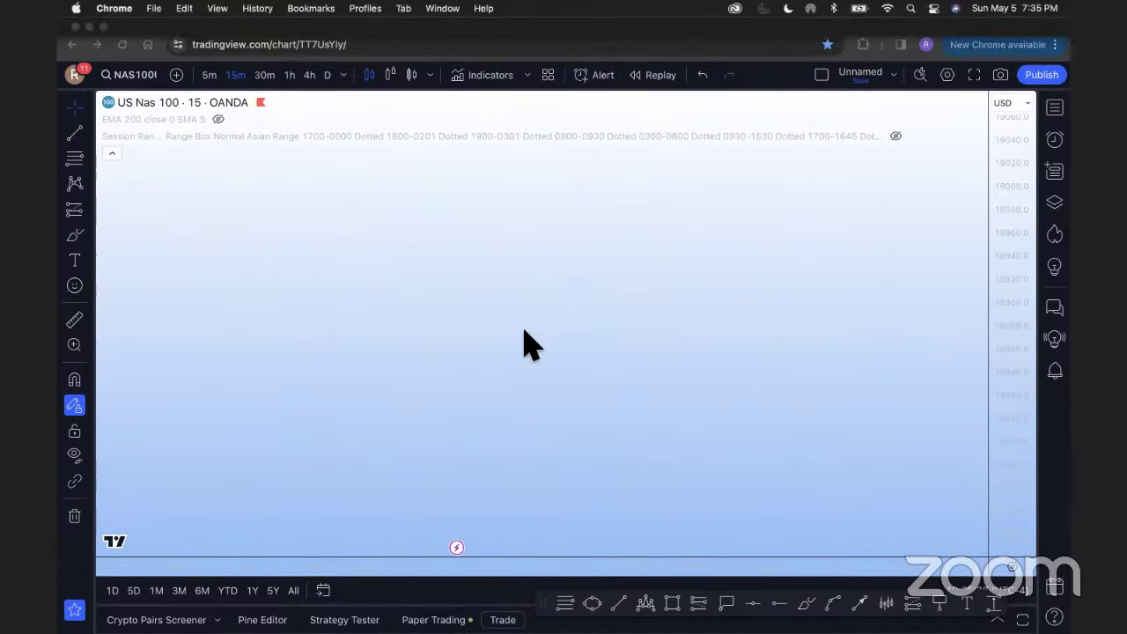
Read the viewer chat in YouTube Studio and on the YouTube watch page, and return to the TradingView chart
left_click(749, 13)
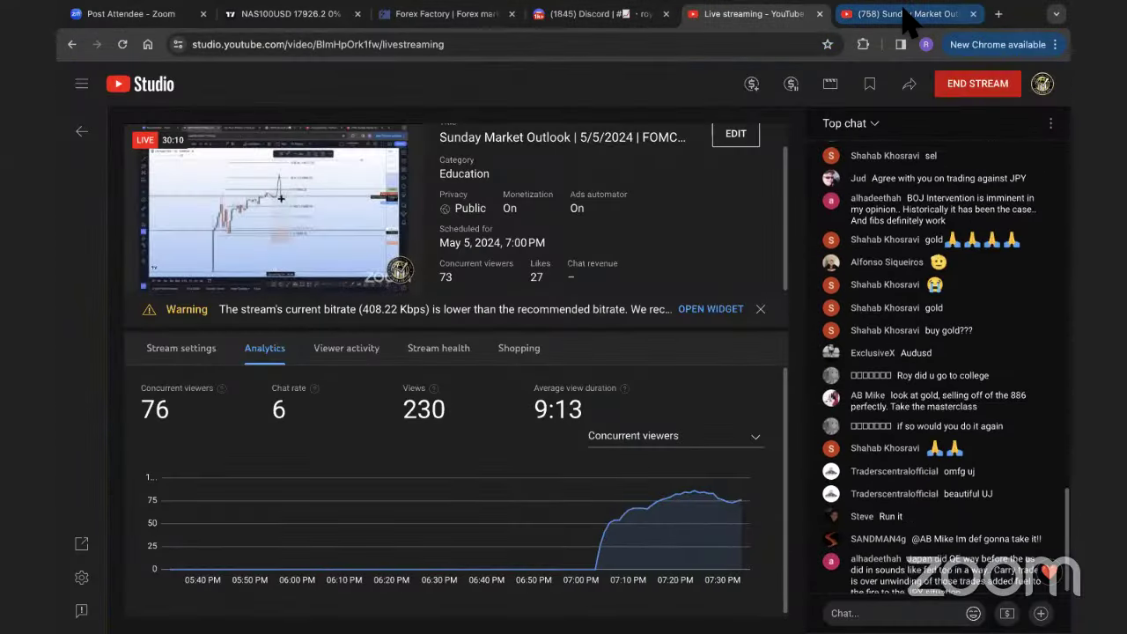
left_click(907, 14)
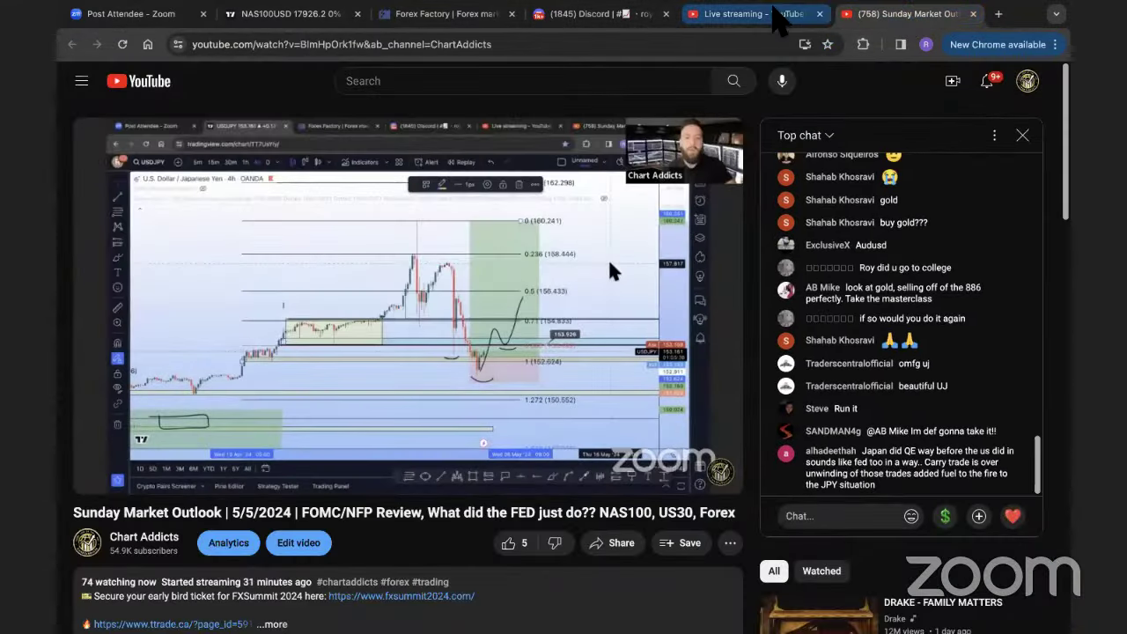
left_click(748, 13)
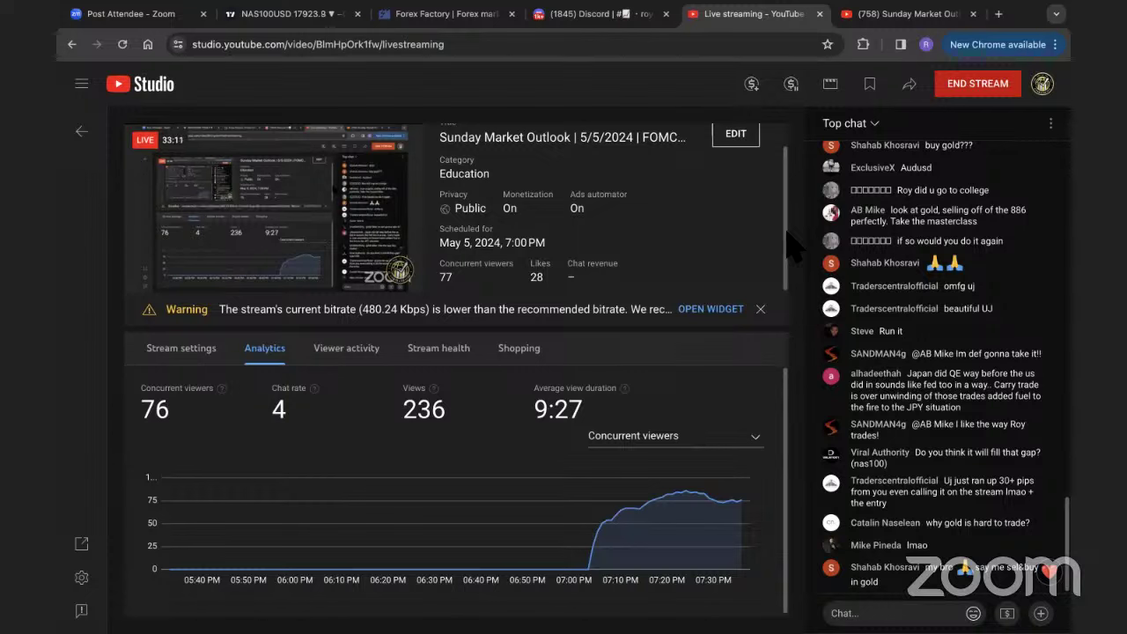
left_click(293, 16)
right_click(523, 199)
left_click(518, 201)
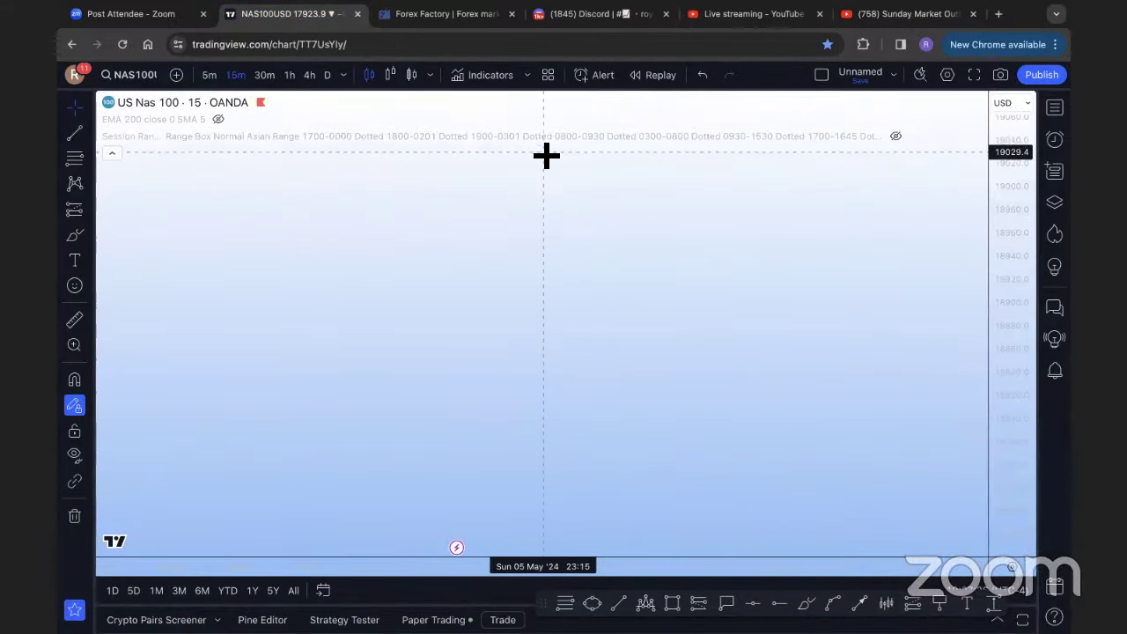
right_click(536, 179)
left_click(539, 179)
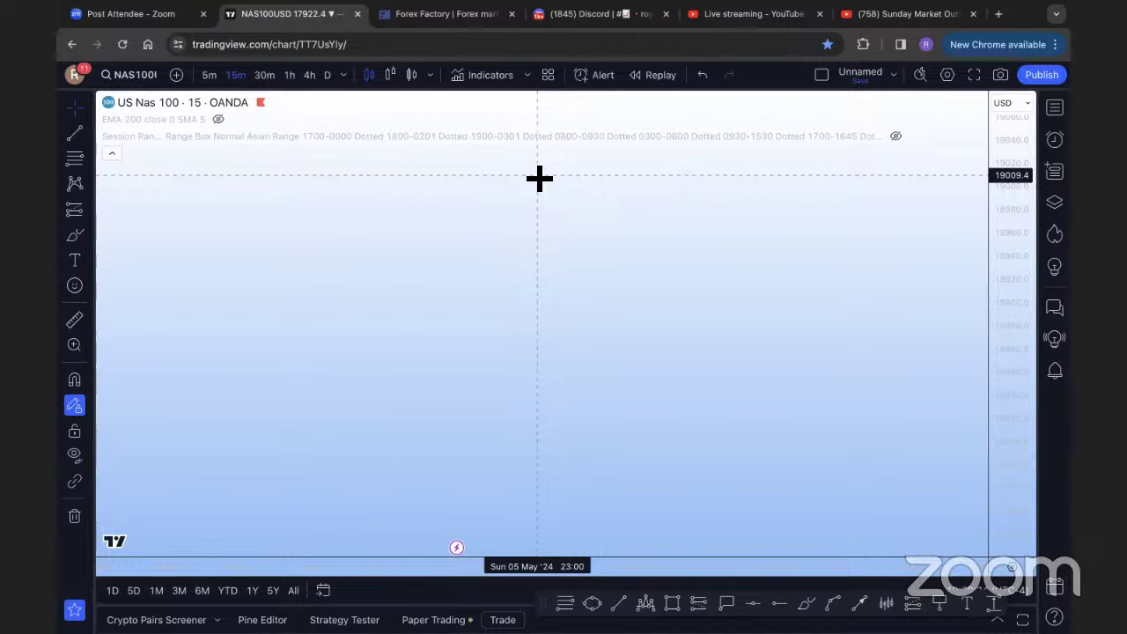
Check the live chat in YouTube Studio, switch to the YouTube watch page and search for "dollar milkshake theory"
left_click(762, 16)
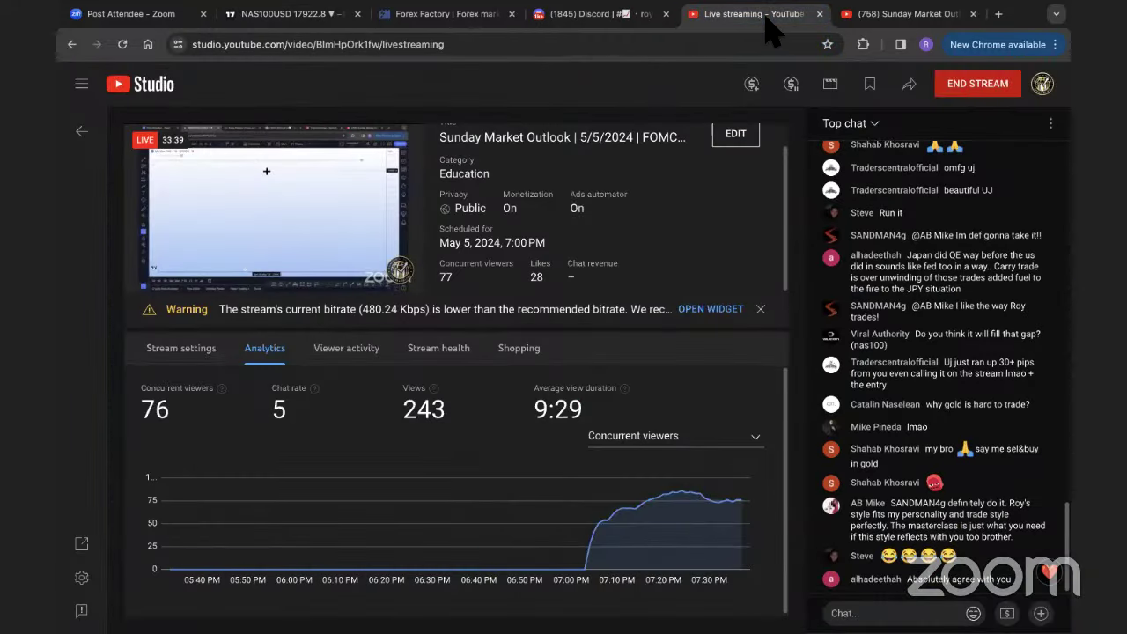
left_click(920, 16)
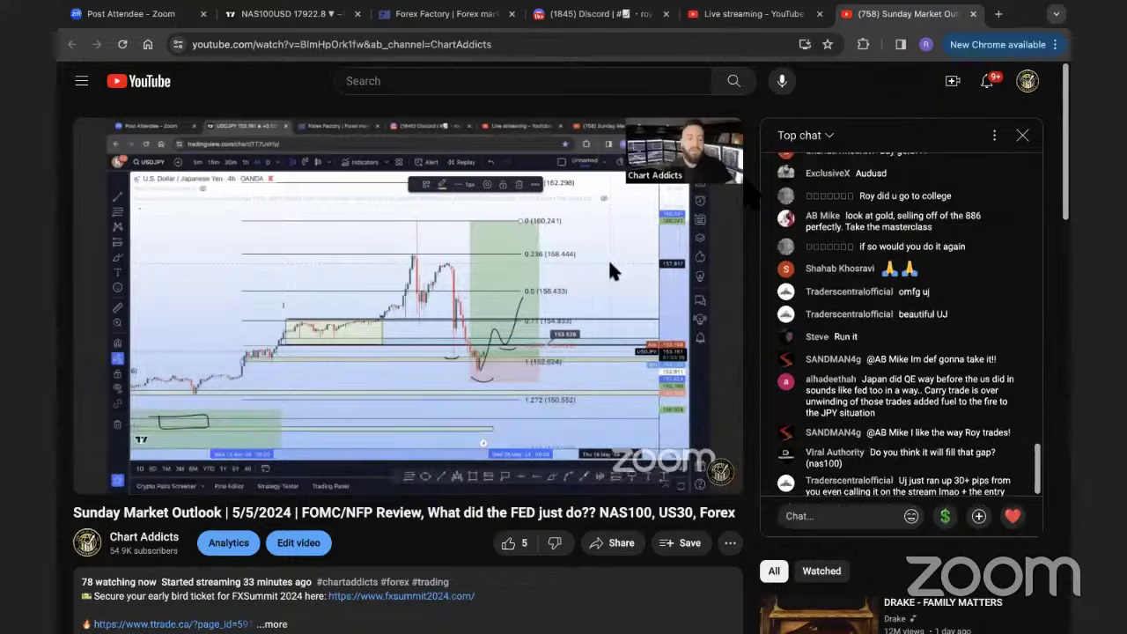
left_click(448, 80)
type("do")
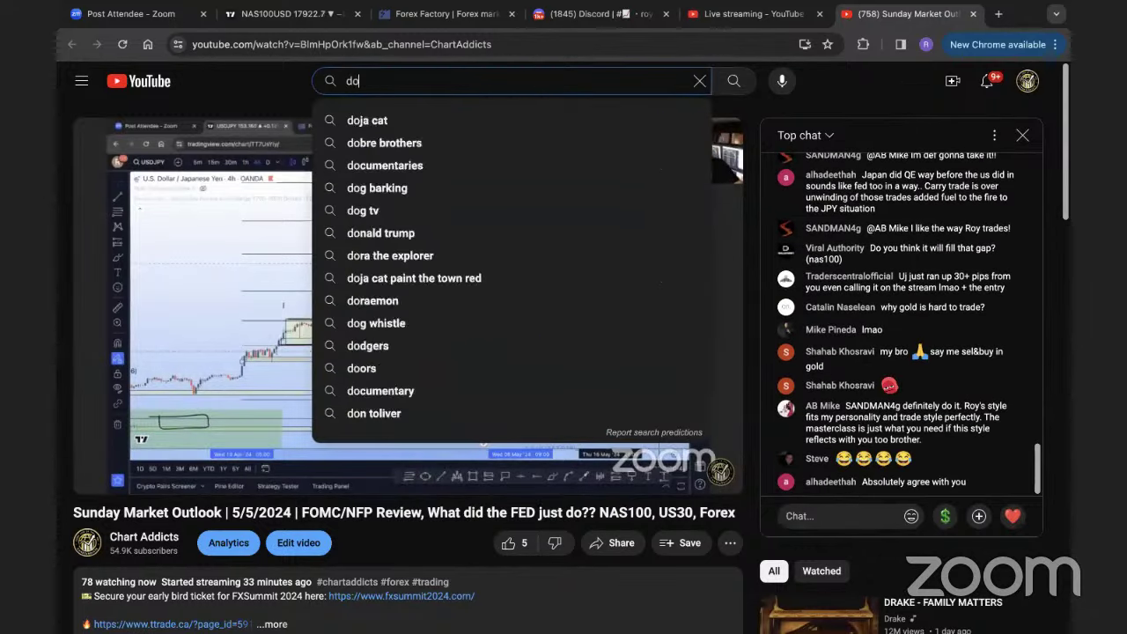
type("llar milks")
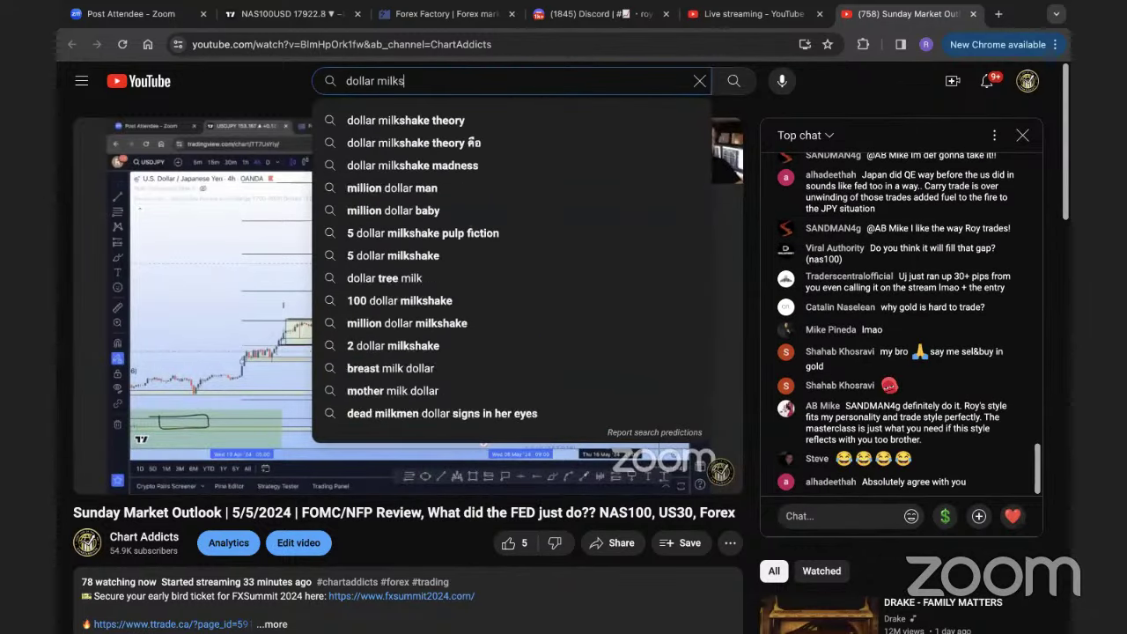
type("hake th")
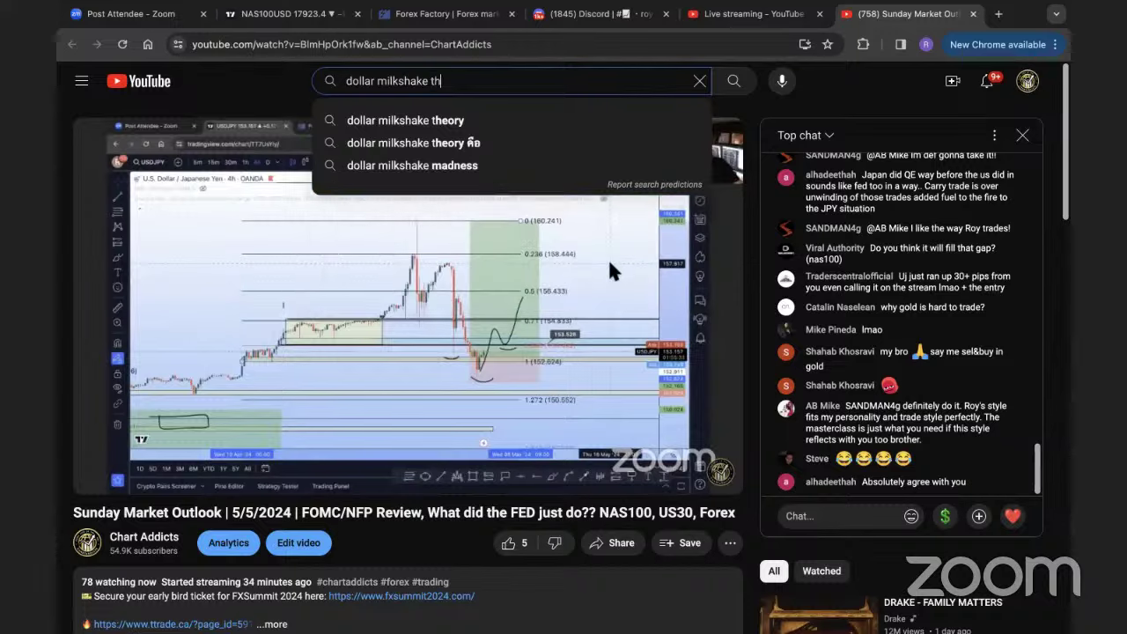
type("eory")
key("Return")
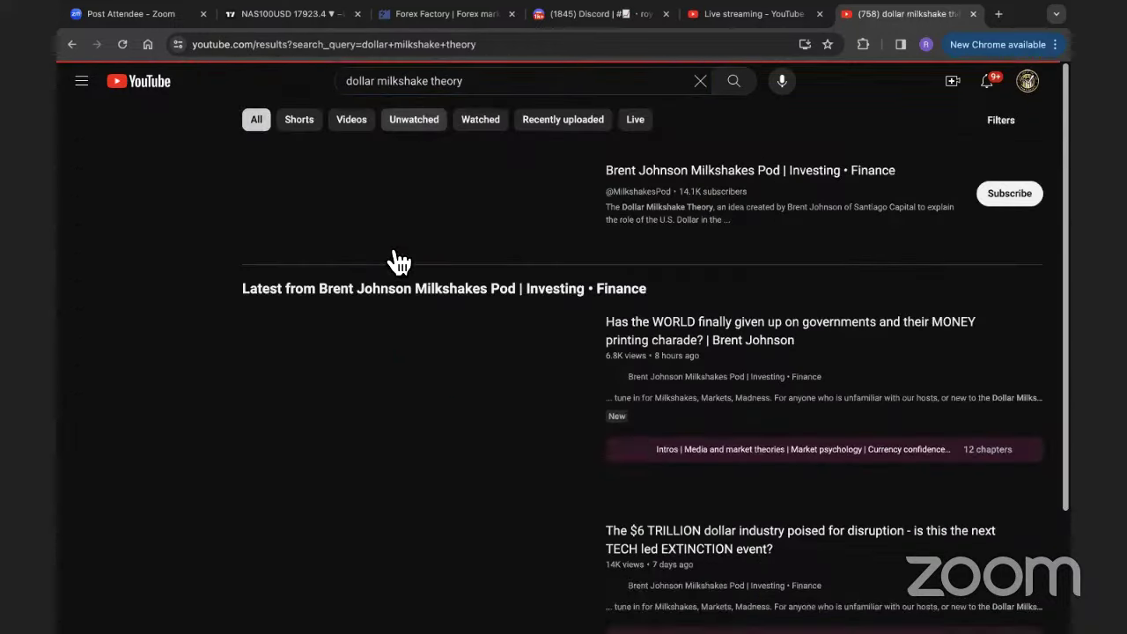
Extend the YouTube search to "dollar milkshake theory chaertaddicts" and skim the results
left_click(486, 81)
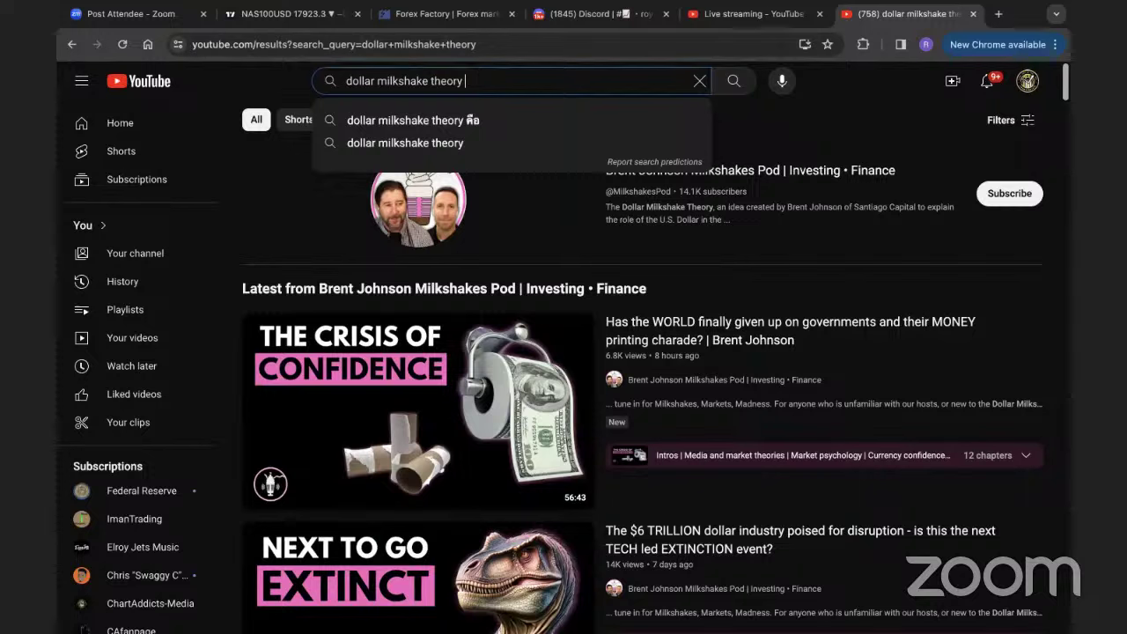
type("chae")
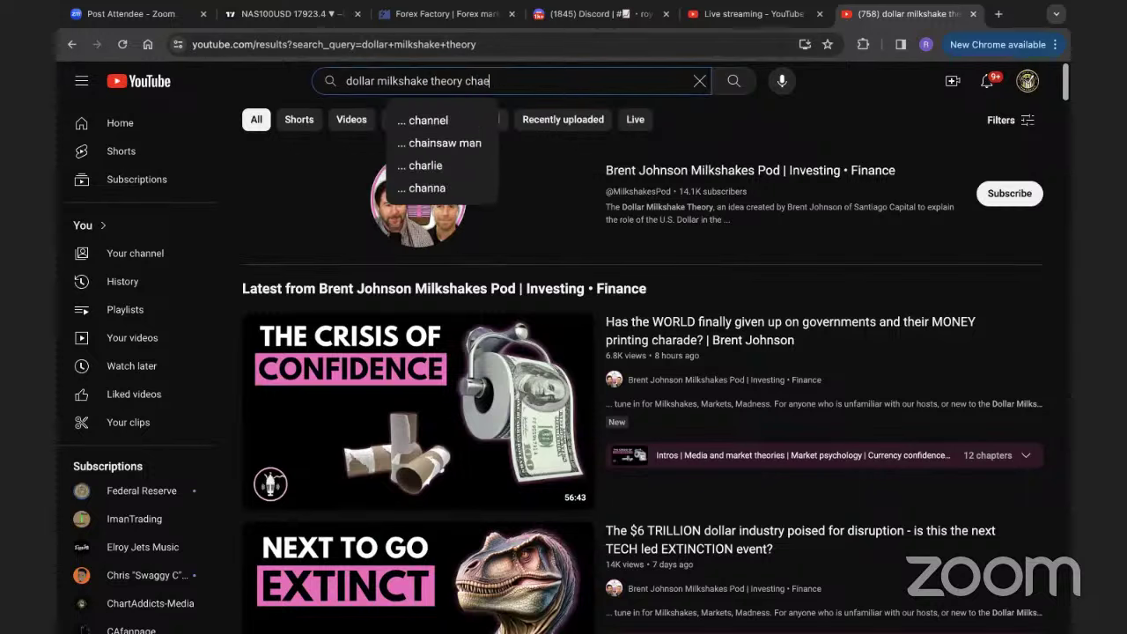
type("rtaddicts")
key("Return")
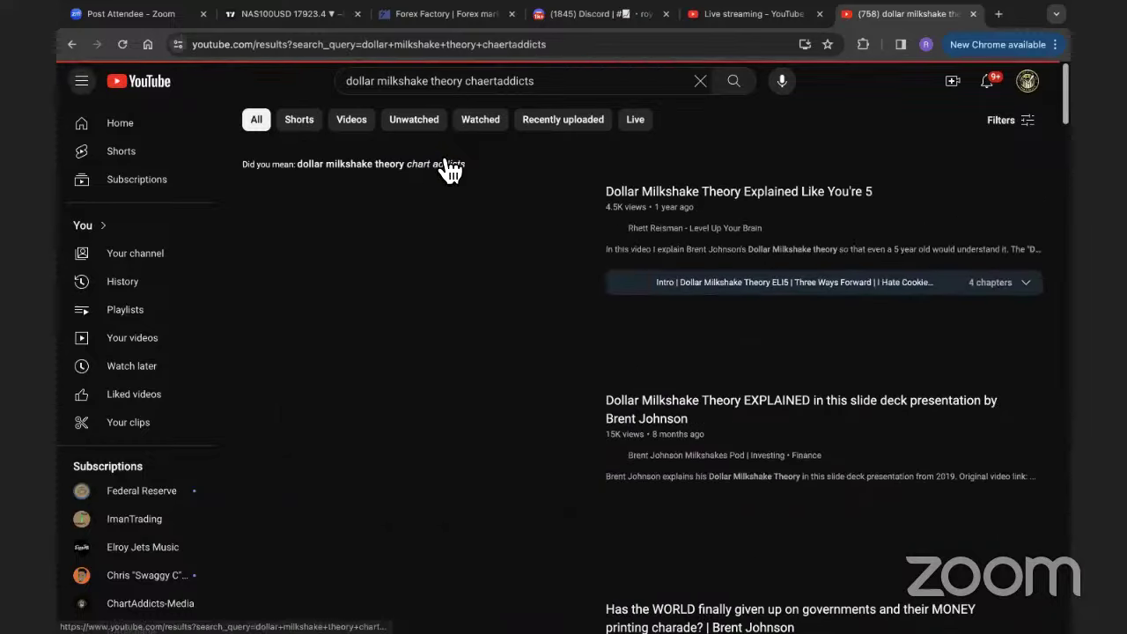
scroll(475, 189, "down", 5)
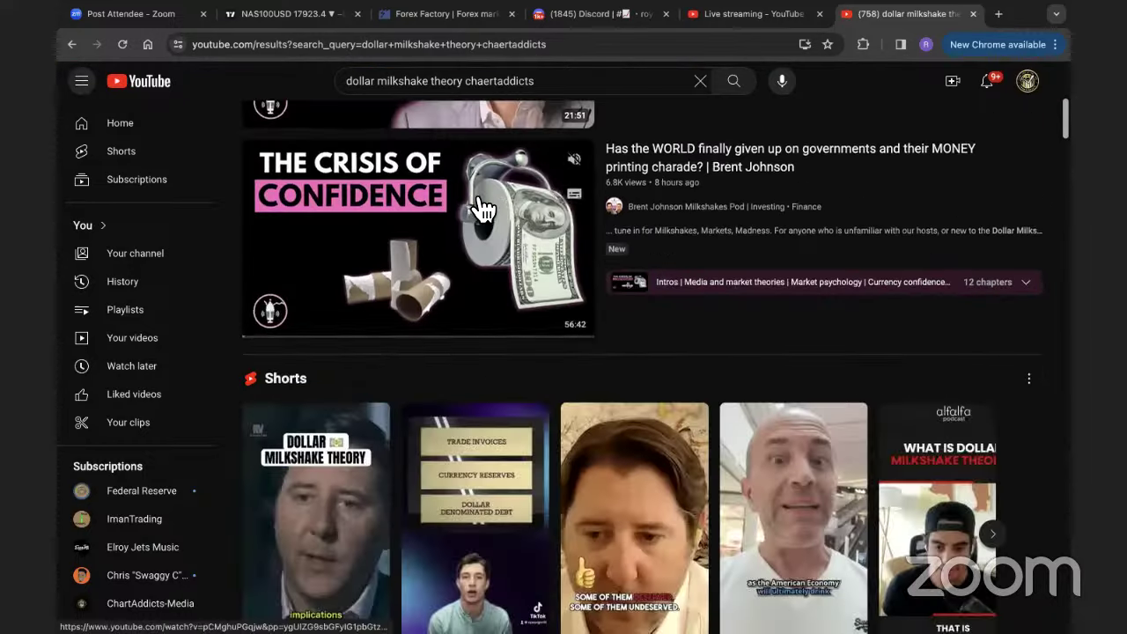
scroll(476, 196, "up", 10)
Correct the YouTube search to "dollar milkshake theory chartaddicts" and skim the results for the Chart Addicts video
double_click(492, 81)
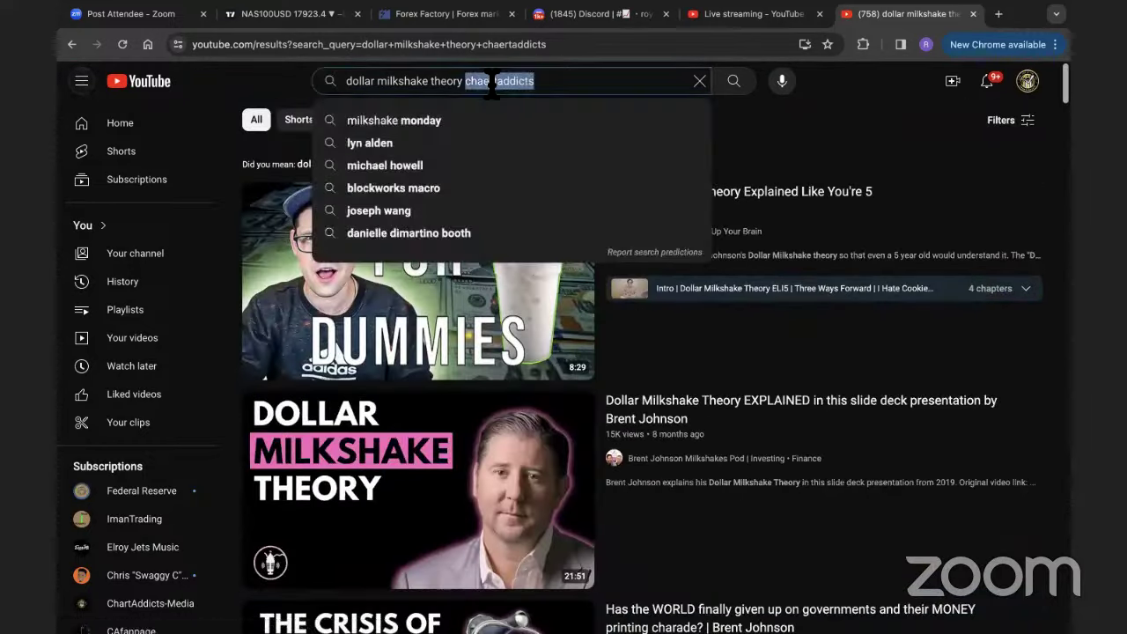
type("chart aded")
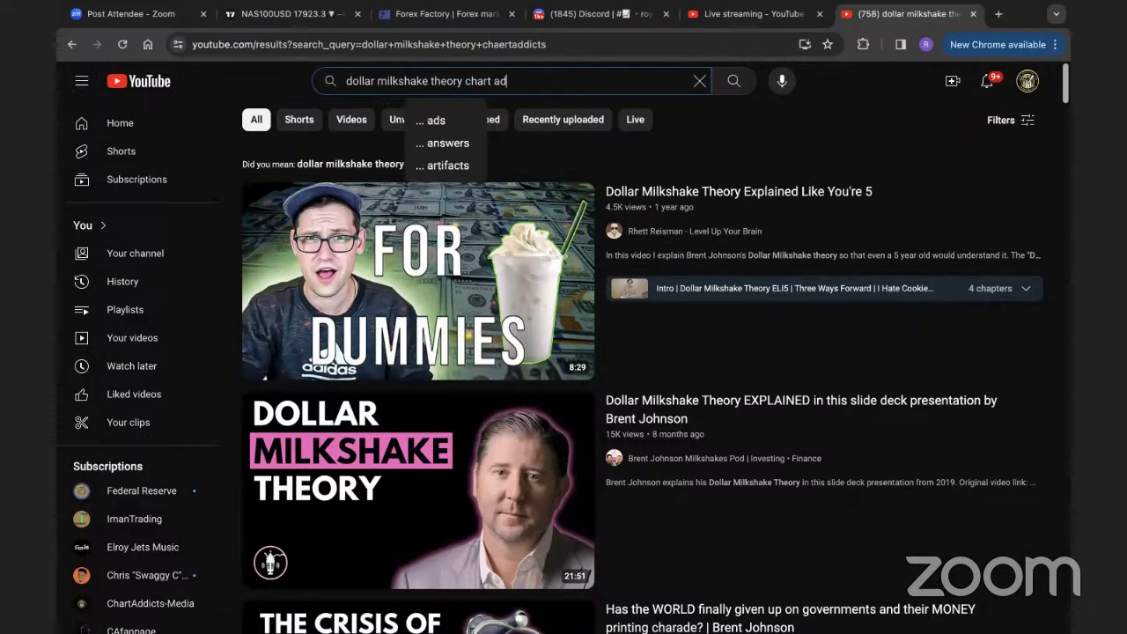
key("BackSpace")
key("BackSpace")
key("BackSpace")
key("BackSpace")
key("BackSpace")
type("a")
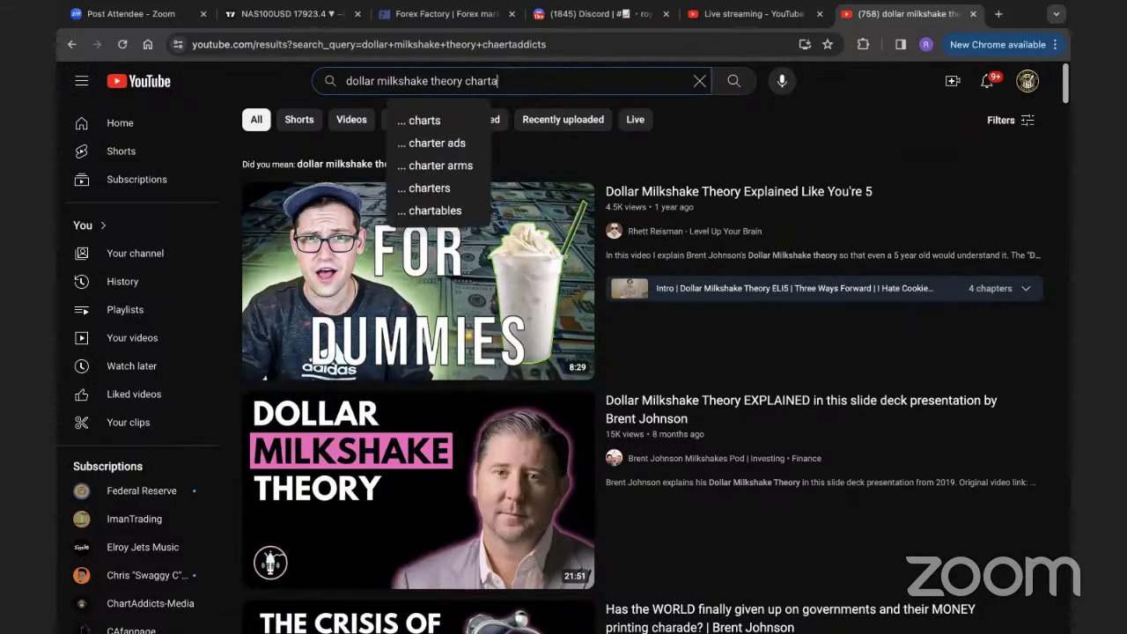
type("ddicts")
key("Return")
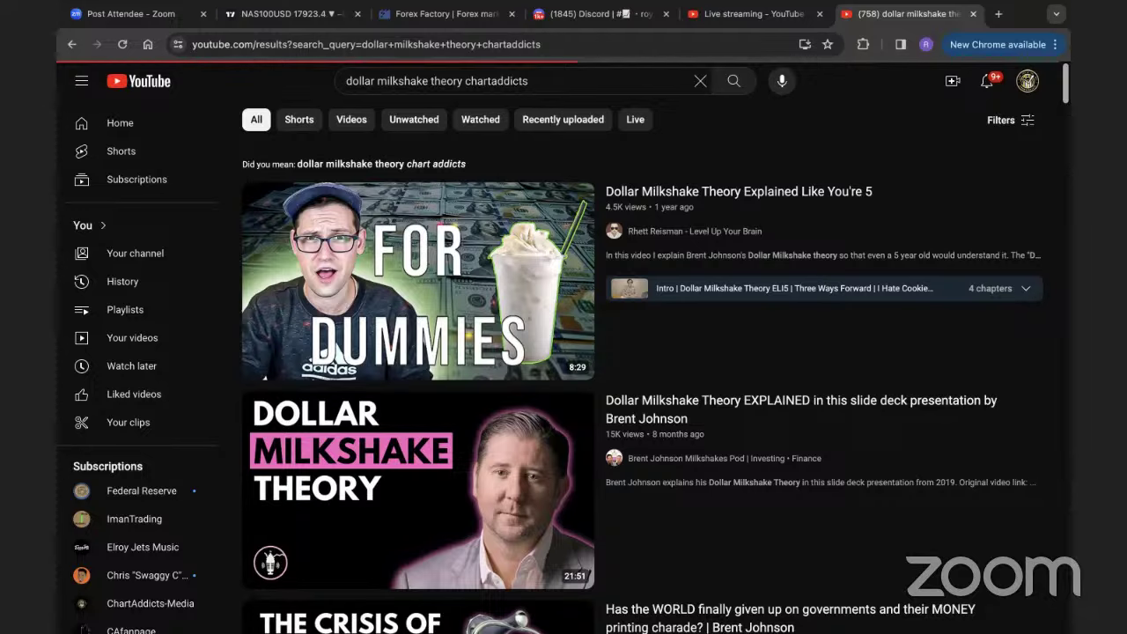
scroll(440, 243, "down", 10)
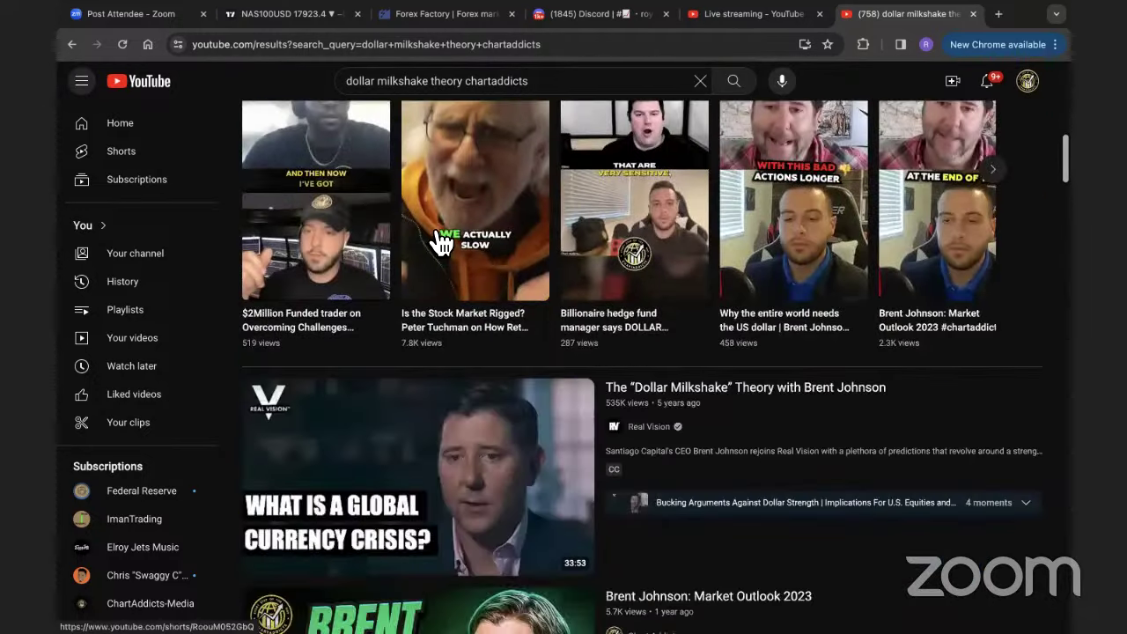
scroll(440, 242, "down", 7)
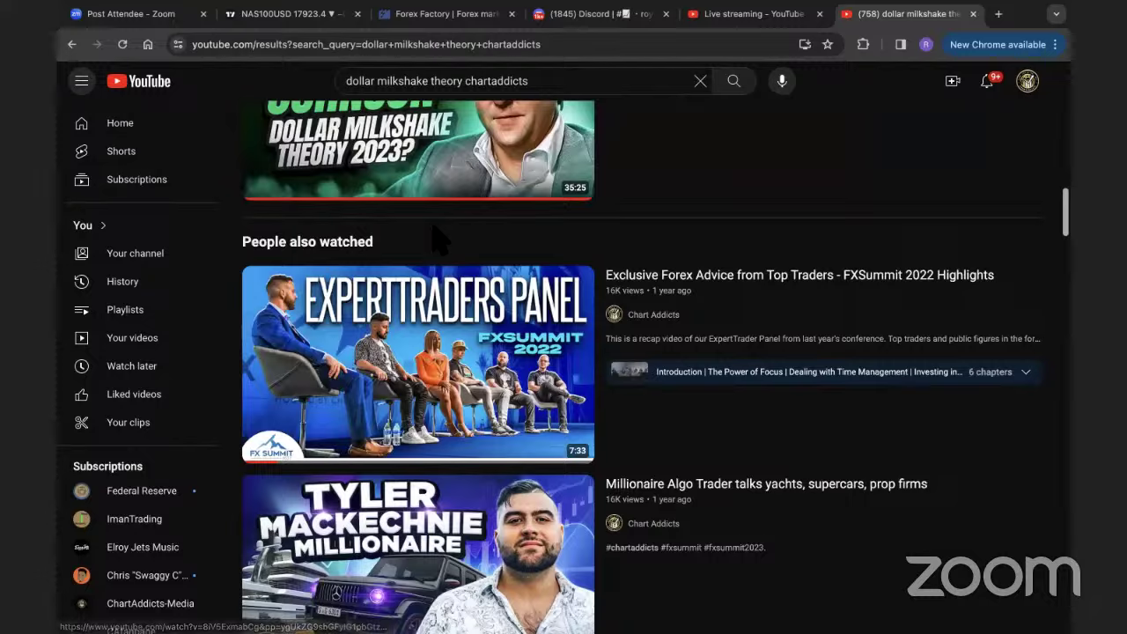
scroll(440, 238, "down", 9)
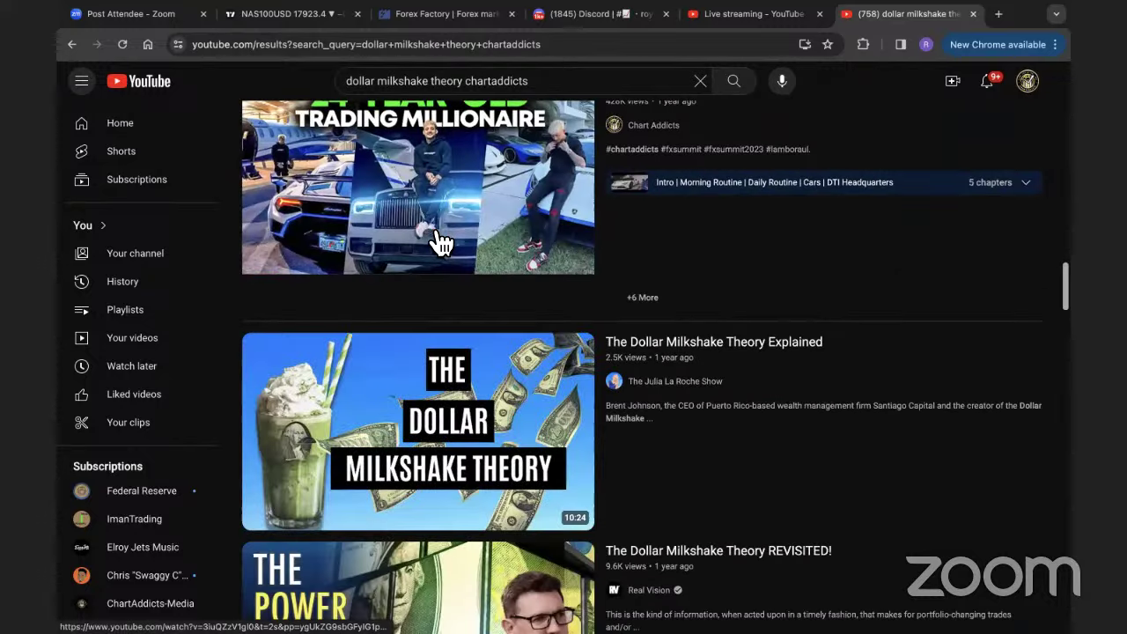
scroll(440, 242, "down", 11)
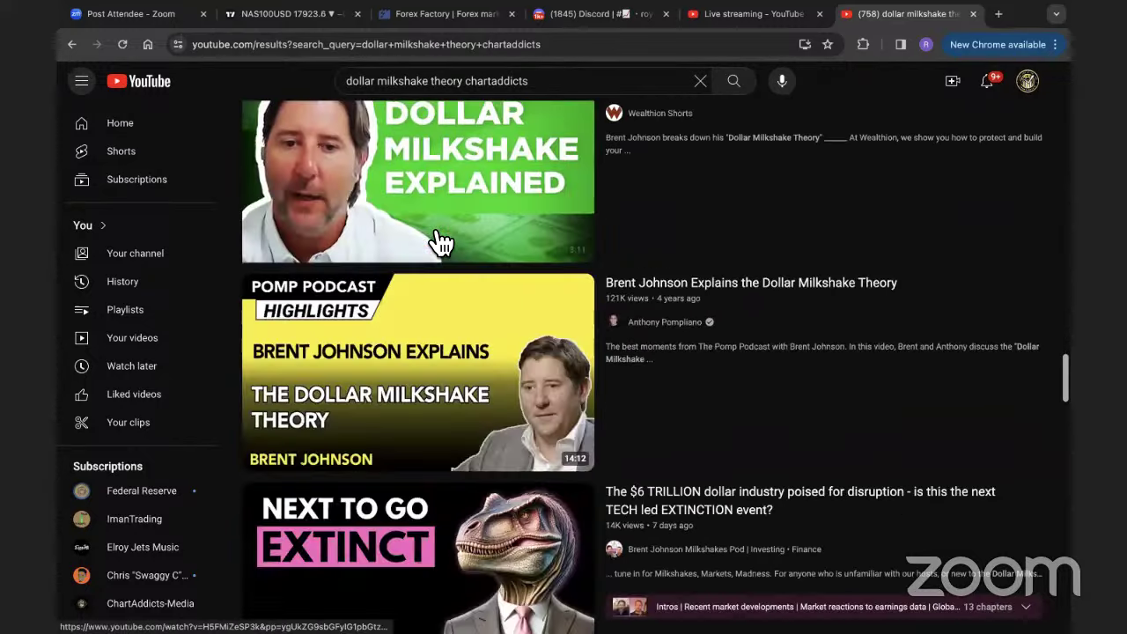
scroll(440, 242, "down", 12)
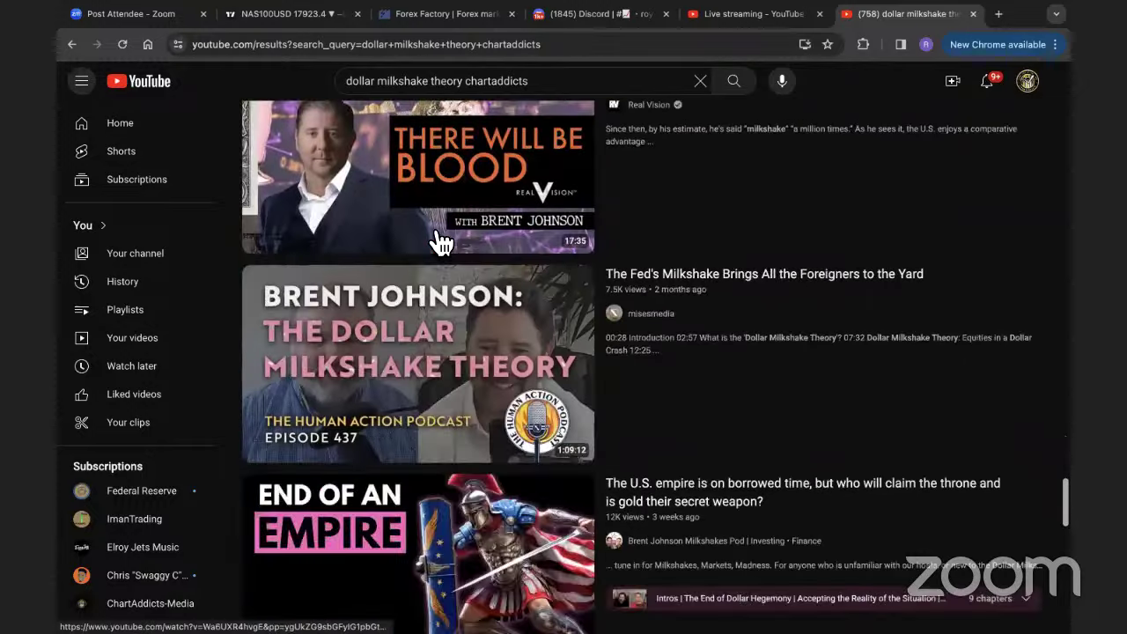
scroll(441, 239, "down", 5)
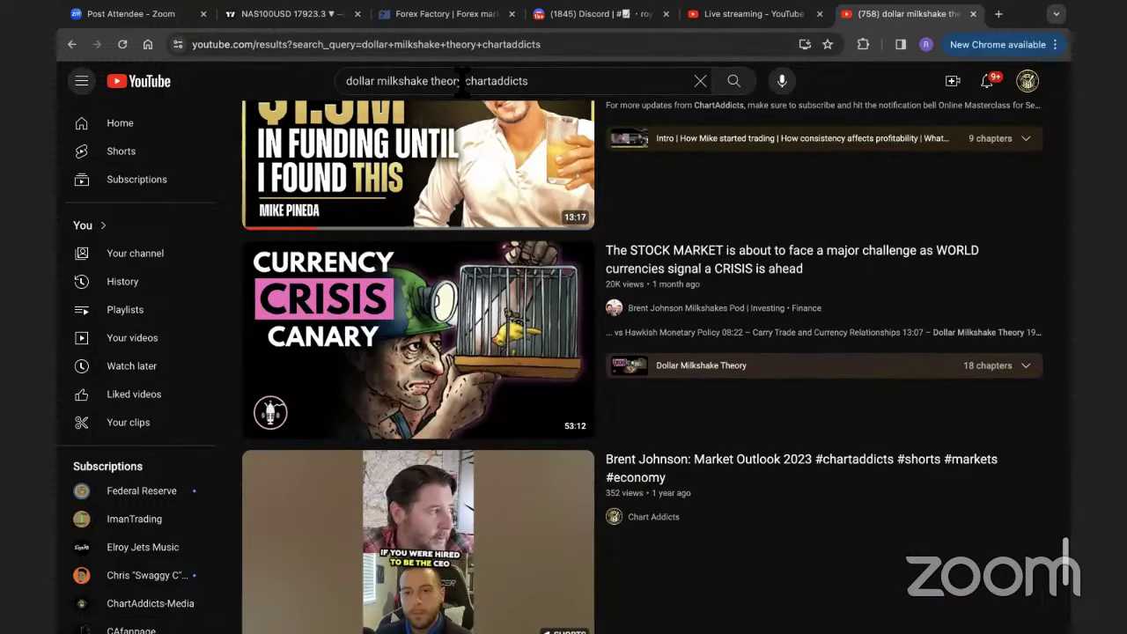
Search YouTube for "brent johnson chartaddicts" and preview the video "Brent Johnson: Market Outlook 2023"
left_click_drag(461, 80, 346, 80)
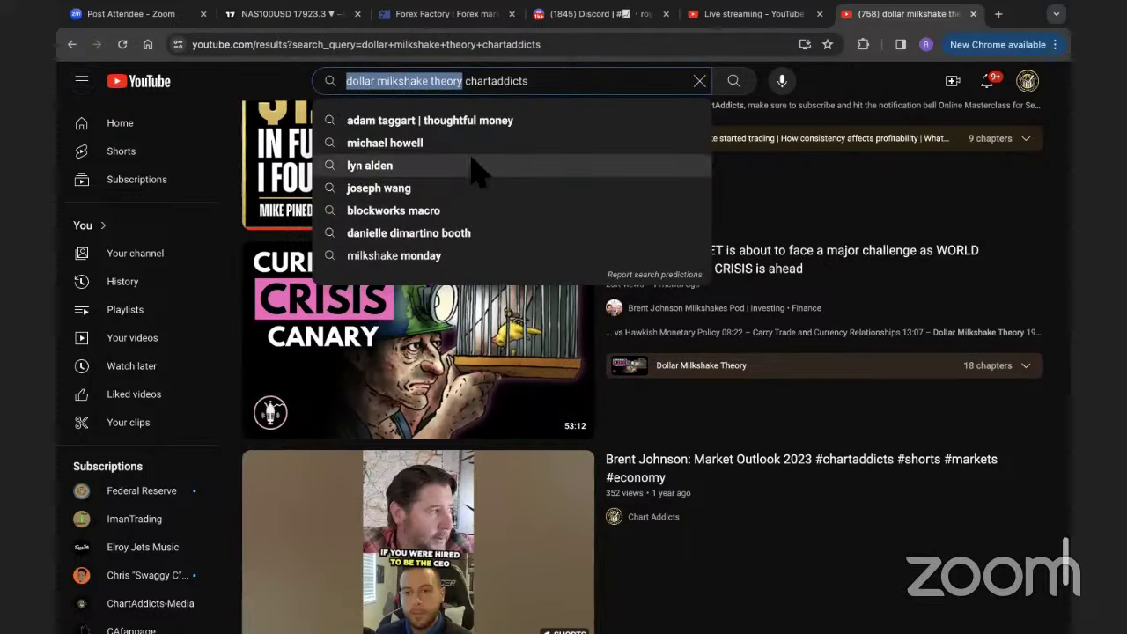
type("bremnt")
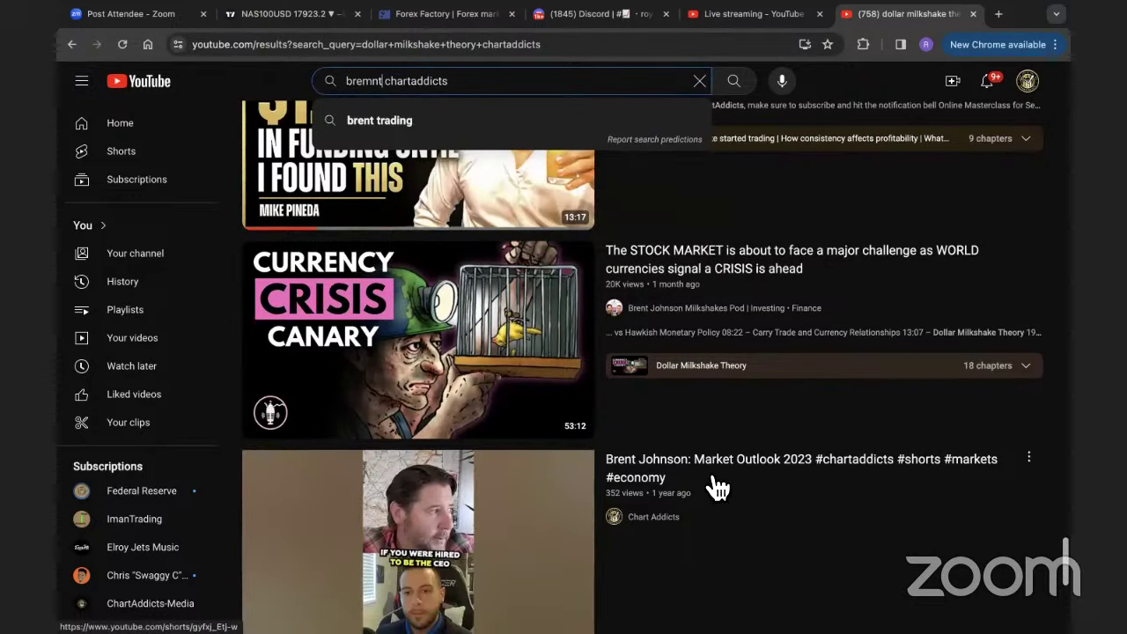
key("BackSpace")
key("BackSpace")
key("BackSpace")
key("BackSpace")
key("BackSpace")
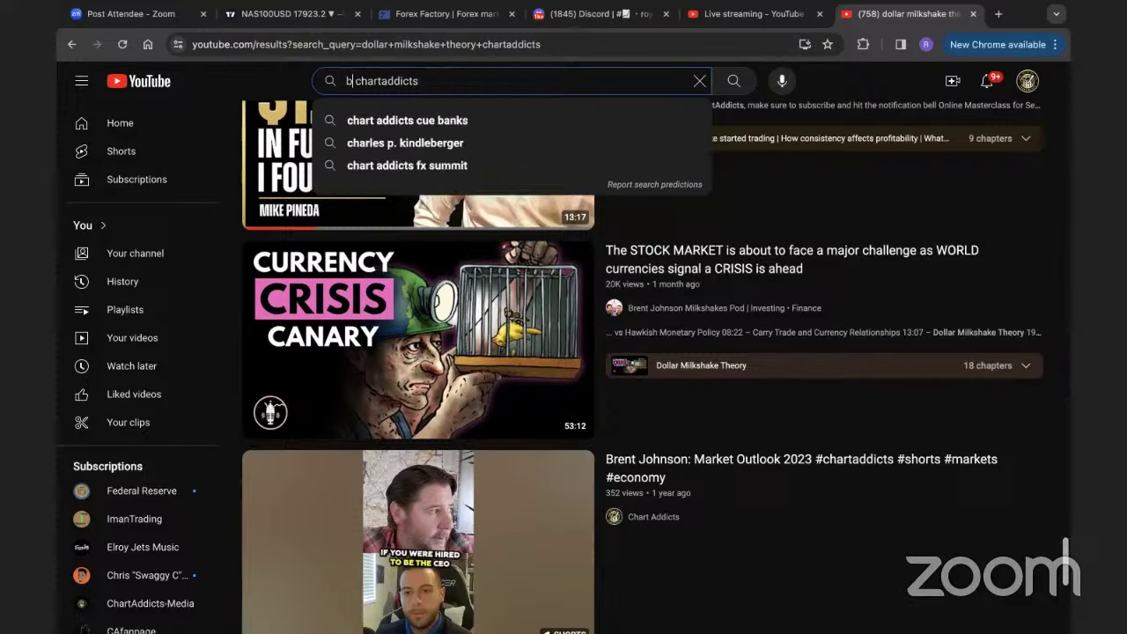
type("rent johnson")
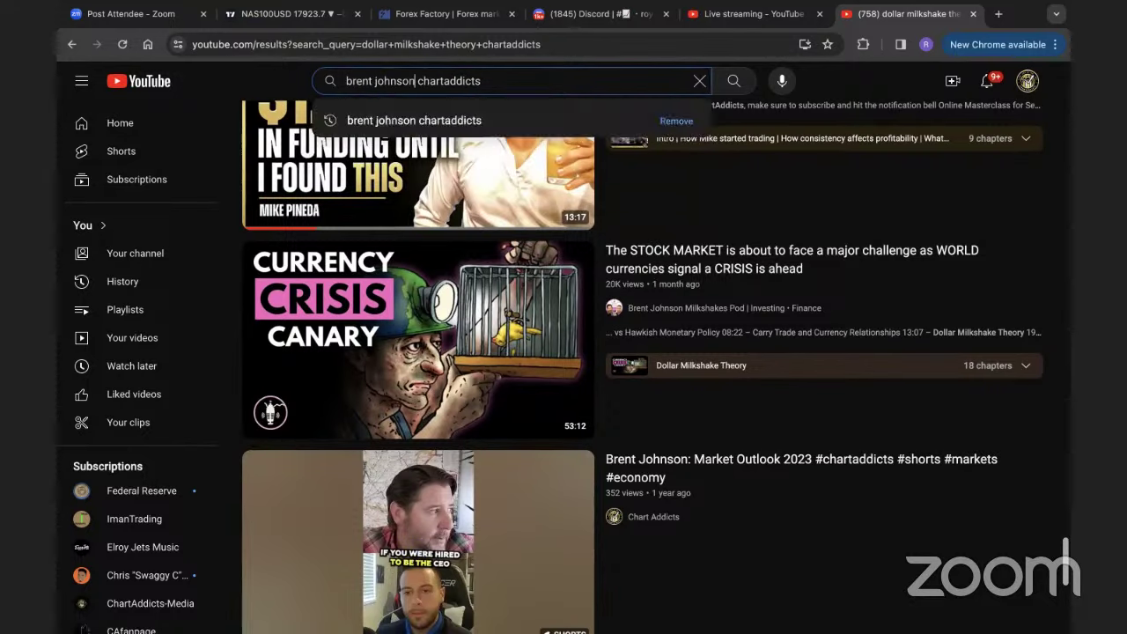
key("Return")
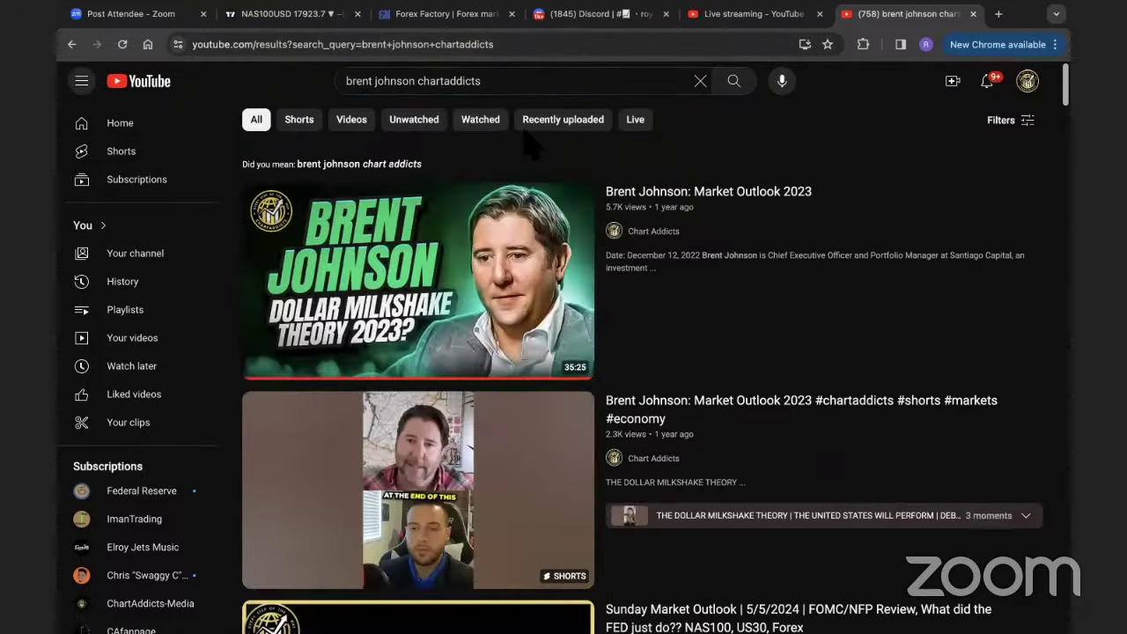
mouse_move(462, 257)
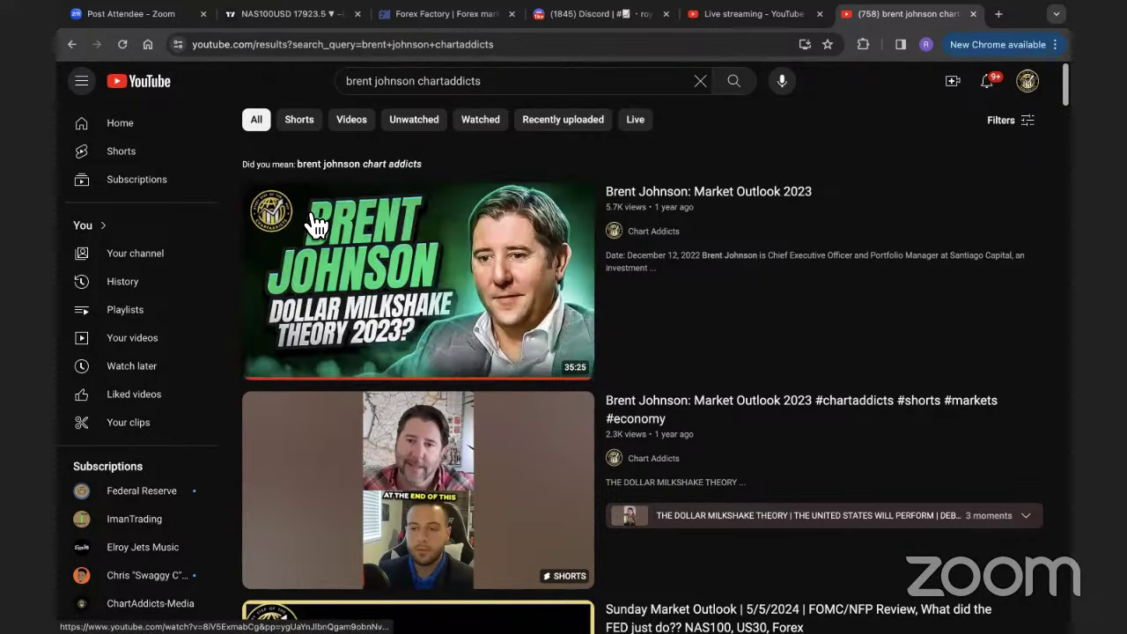
left_click(295, 14)
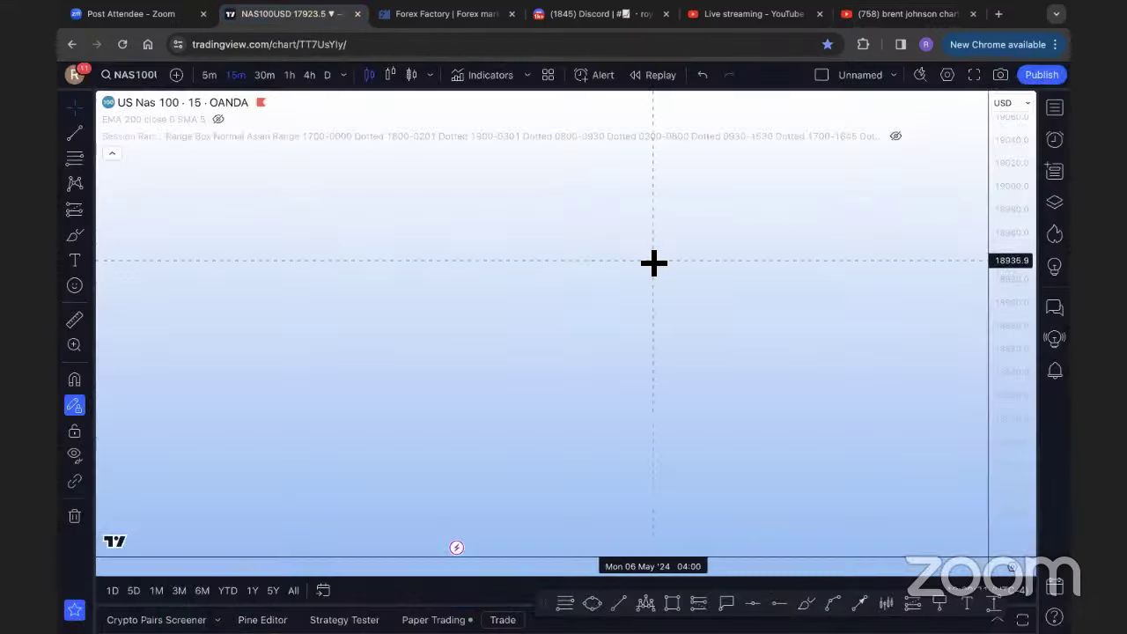
left_click(907, 14)
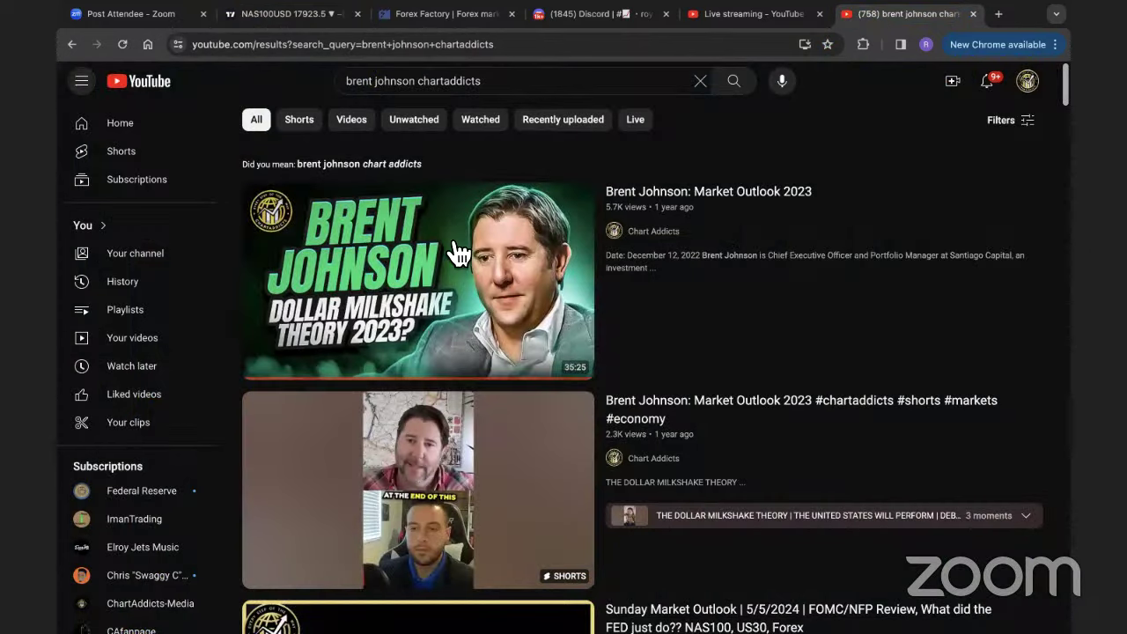
mouse_move(352, 280)
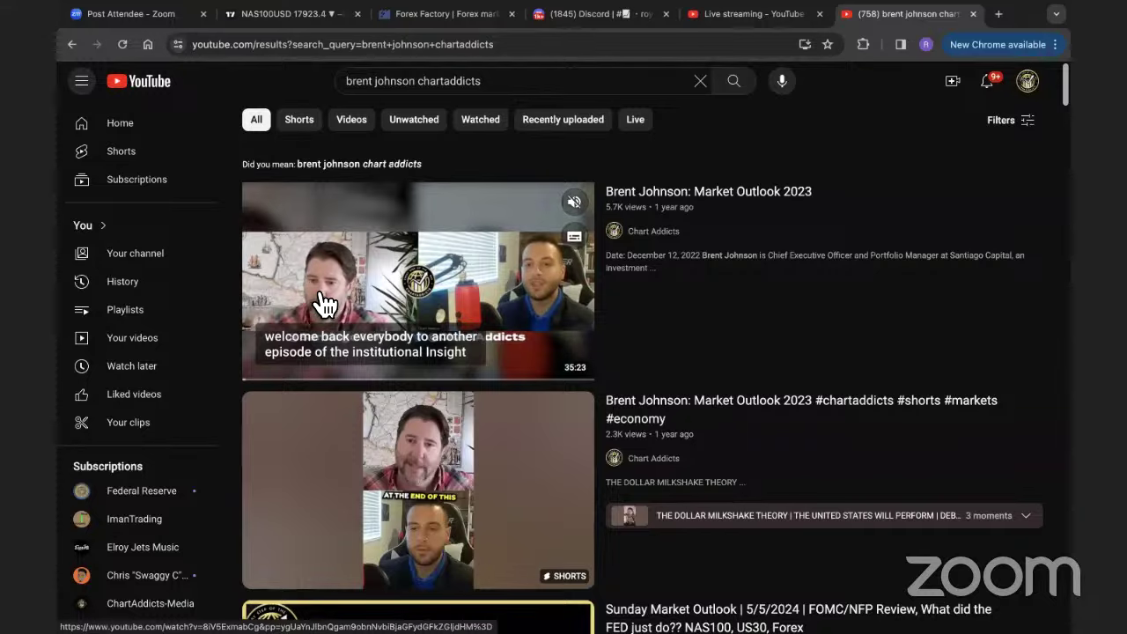
On the empty area of the TradingView chart, sketch a rising arrow, a falling alternative and an arrow pointing at the rise with the Brush tool
left_click(302, 16)
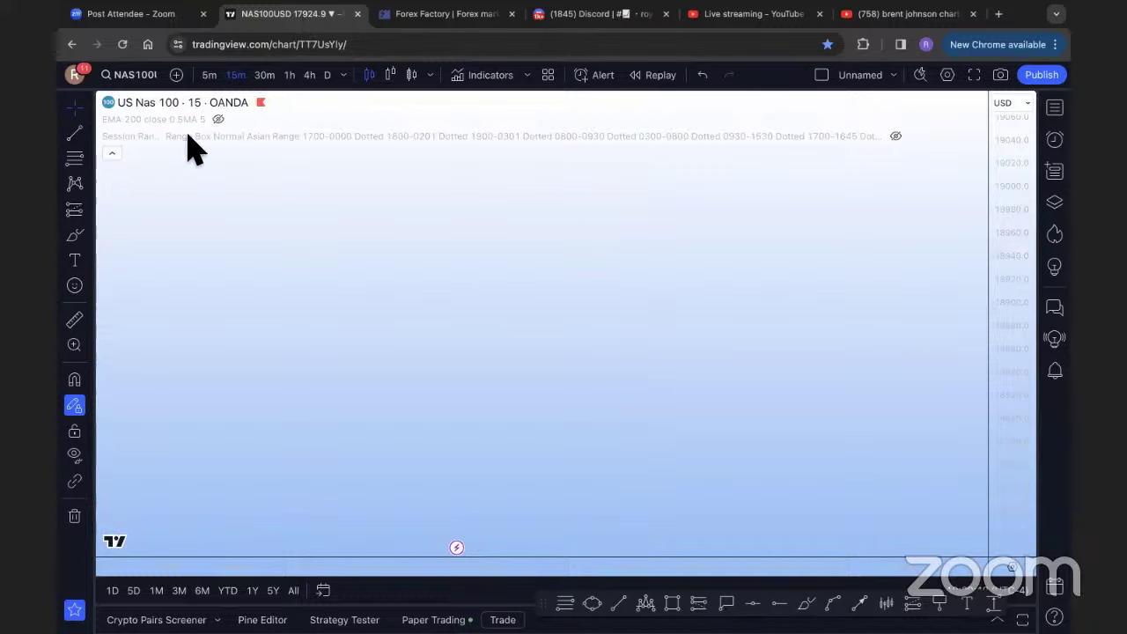
left_click(74, 236)
mouse_move(333, 386)
left_mouse_down()
mouse_move(536, 284)
mouse_move(622, 193)
mouse_move(661, 173)
mouse_move(652, 205)
left_mouse_up()
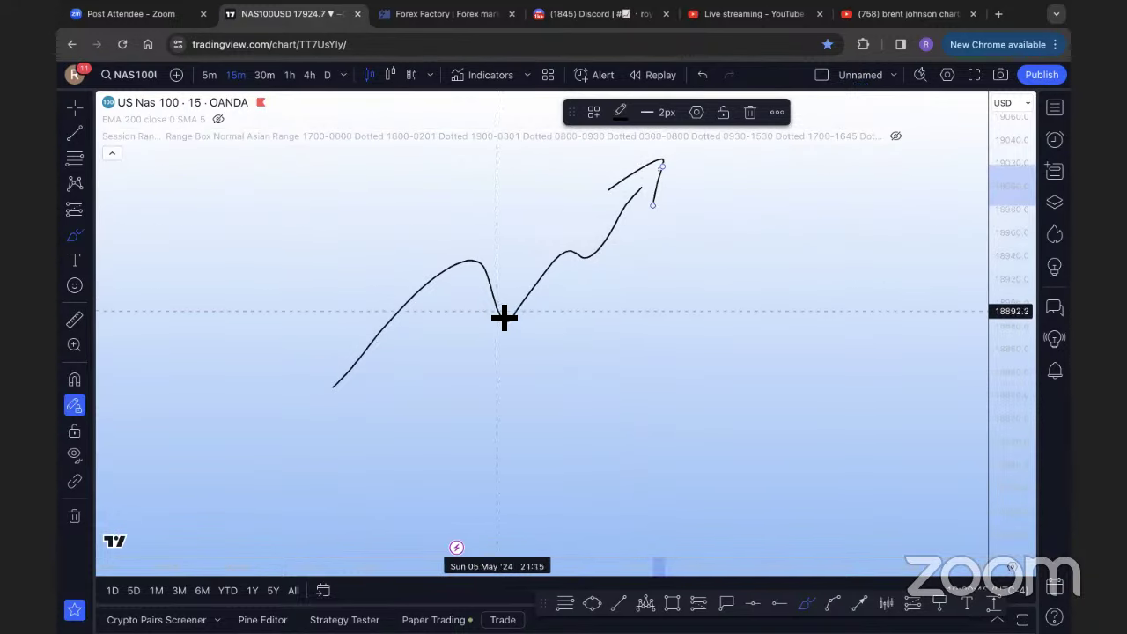
mouse_move(539, 323)
left_mouse_down()
mouse_move(659, 531)
mouse_move(665, 500)
left_mouse_up()
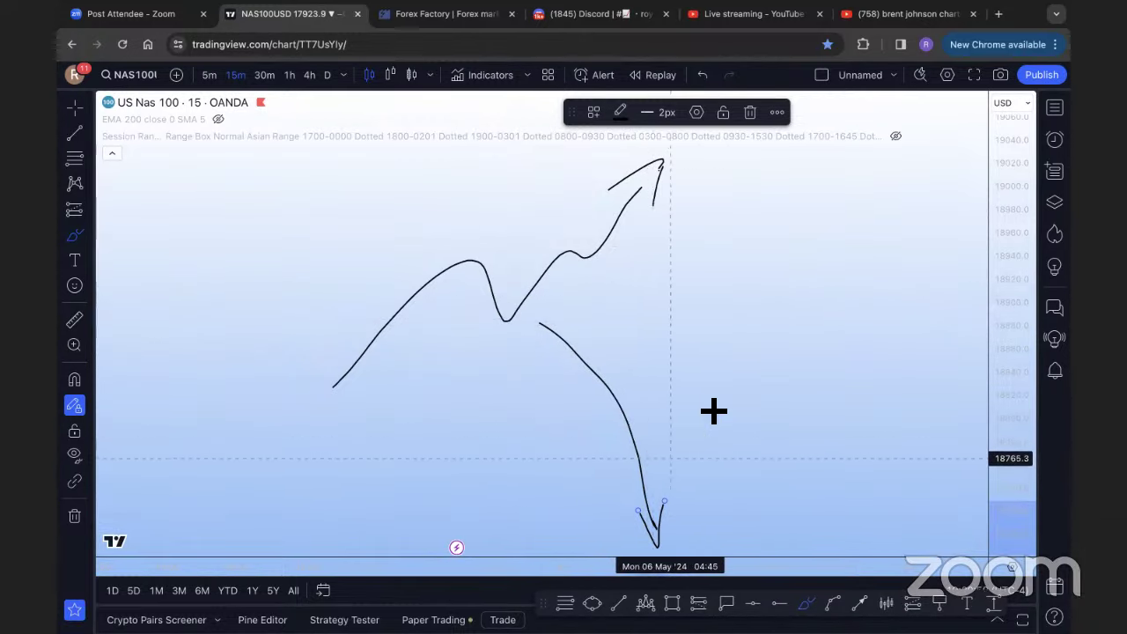
mouse_move(879, 315)
left_mouse_down()
mouse_move(622, 235)
mouse_move(671, 241)
left_mouse_up()
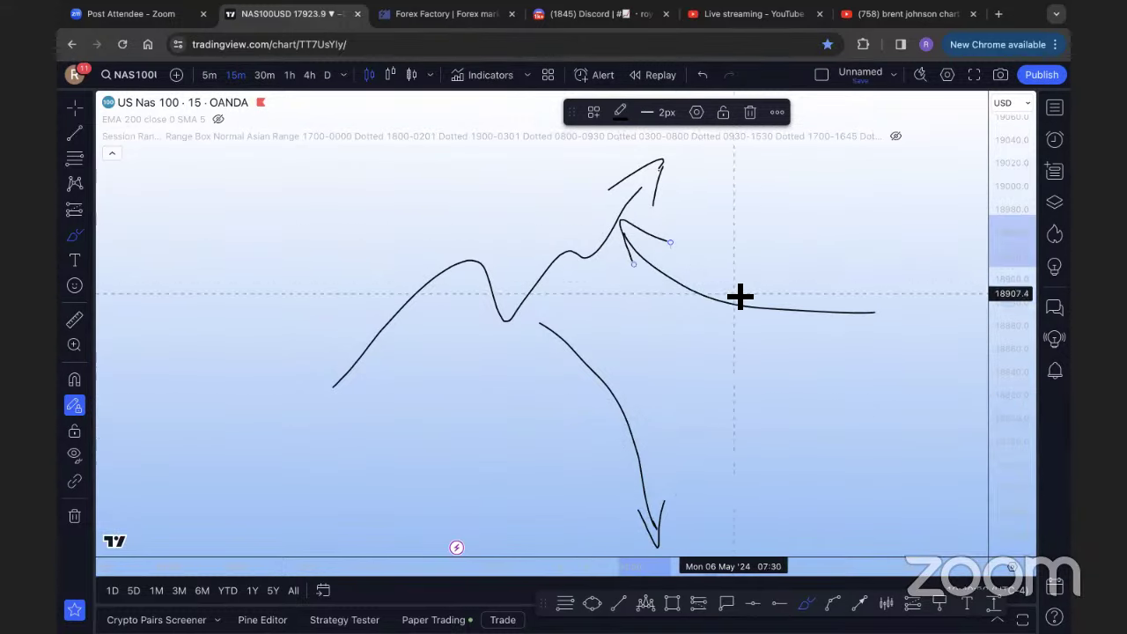
mouse_move(763, 269)
left_mouse_down()
mouse_move(742, 279)
mouse_move(771, 258)
left_mouse_up()
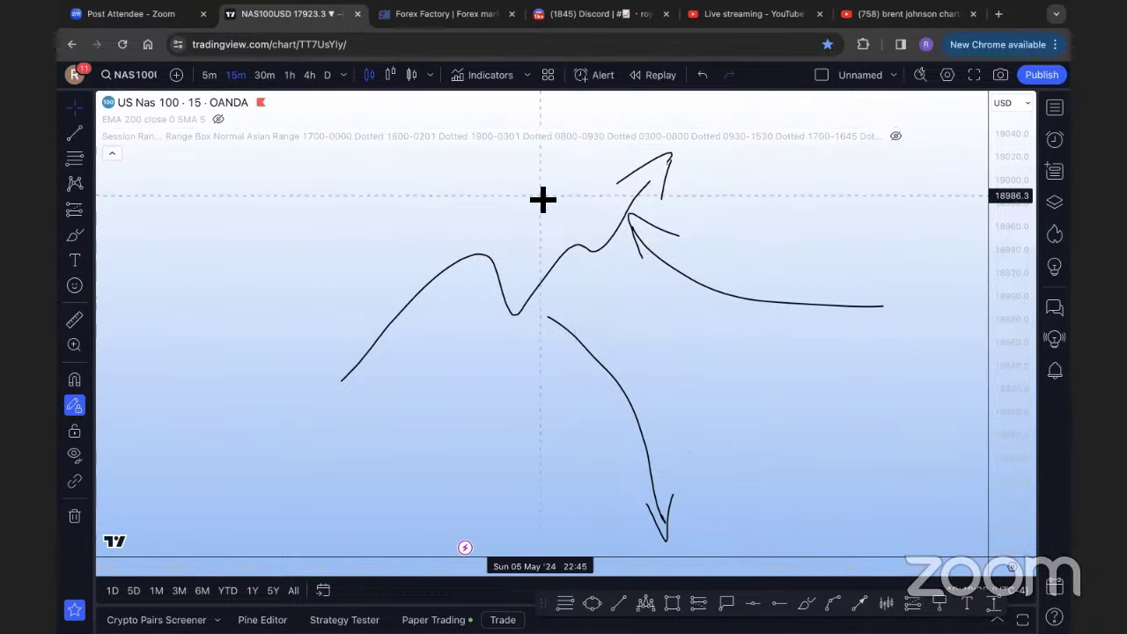
Undo the Brush strokes of the arrow sketch on the NAS100 chart
key("super+z")
key("super+z")
key("super+z")
key("super+z")
key("super+z")
key("super+z")
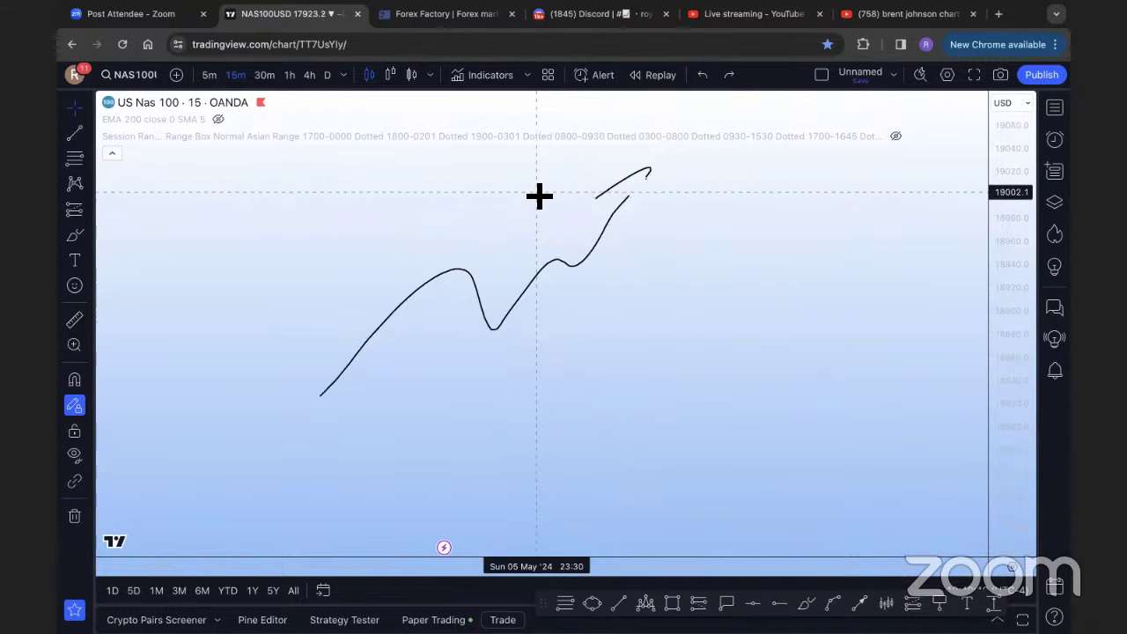
Show the YouTube results for the Brent Johnson video again and read the viewer chat in YouTube Studio
left_click(895, 13)
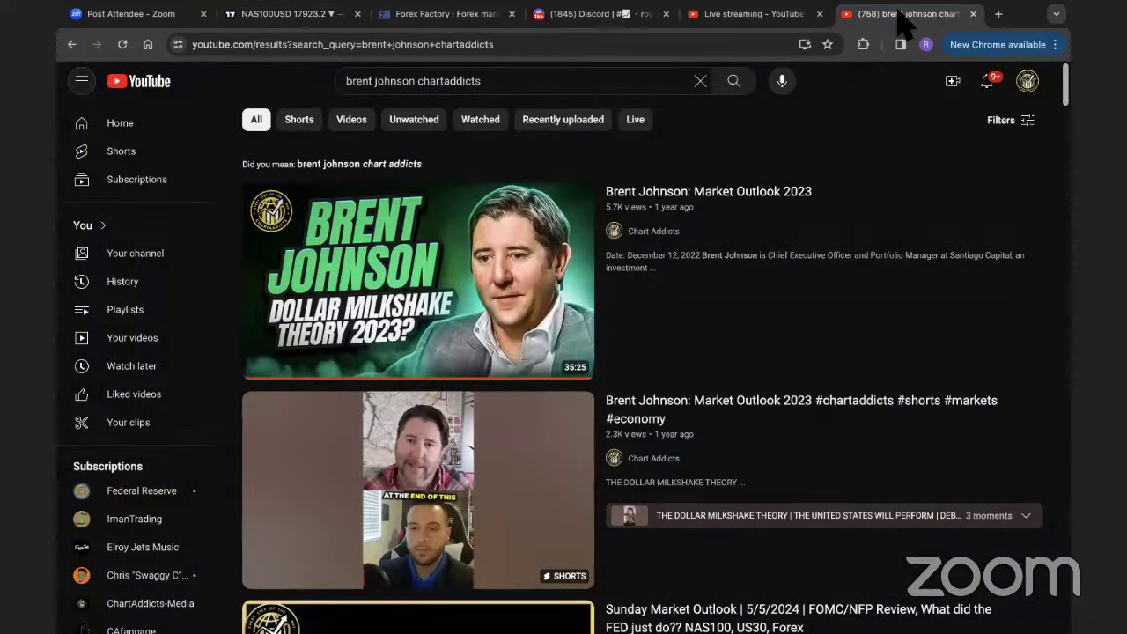
left_click(766, 14)
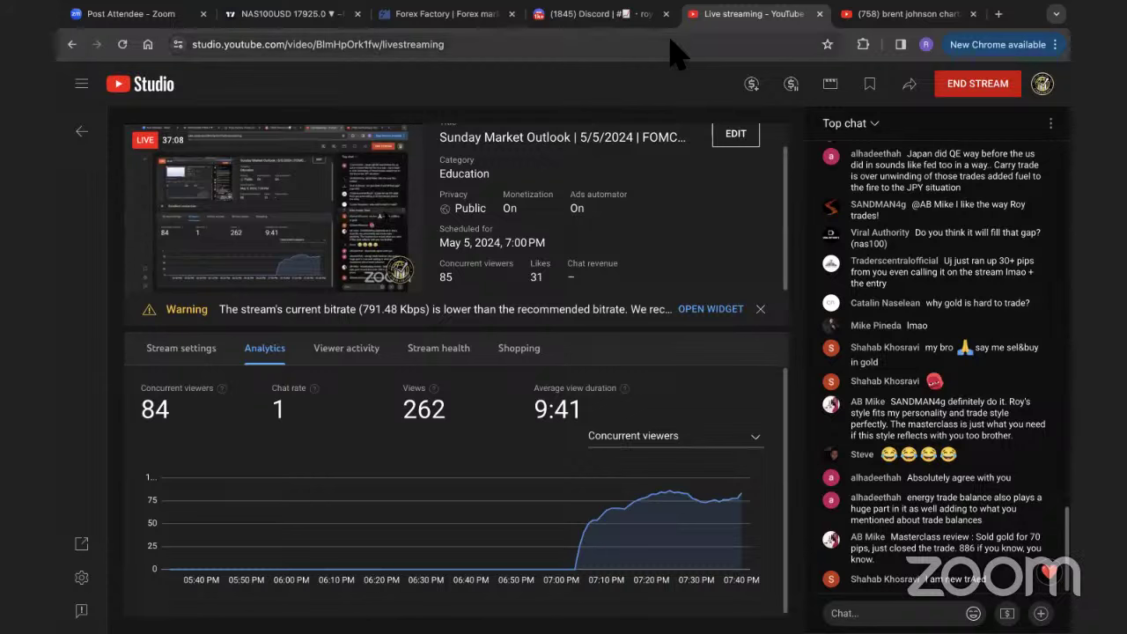
right_click(683, 189)
left_click(678, 183)
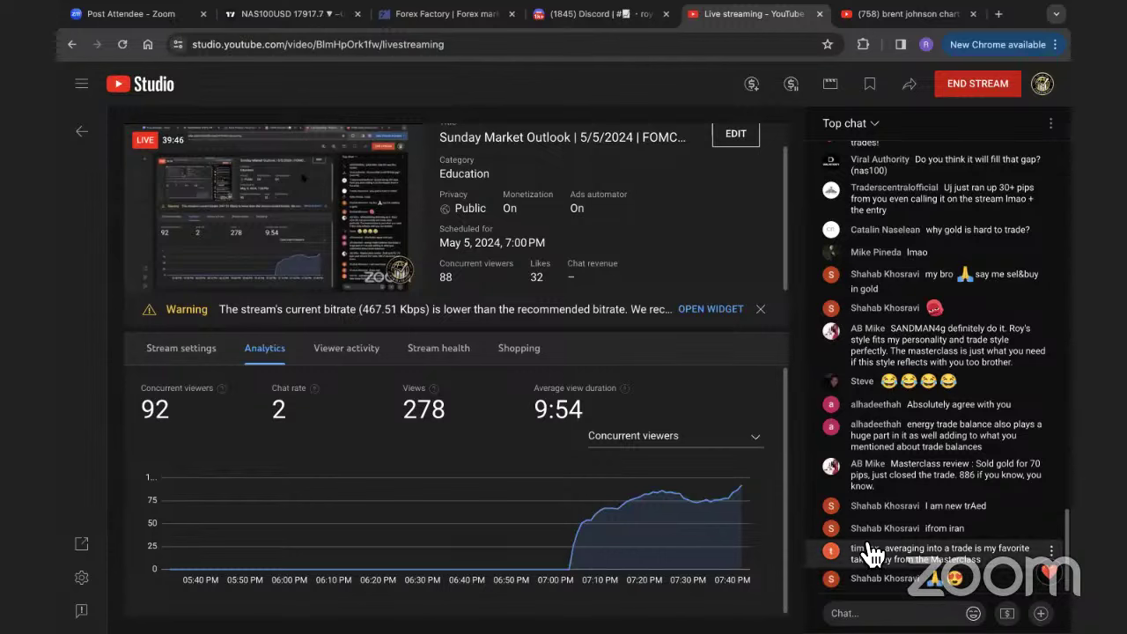
Return to the TradingView NAS100 chart, reset the chart view and switch it to the 30-minute timeframe
left_click(247, 14)
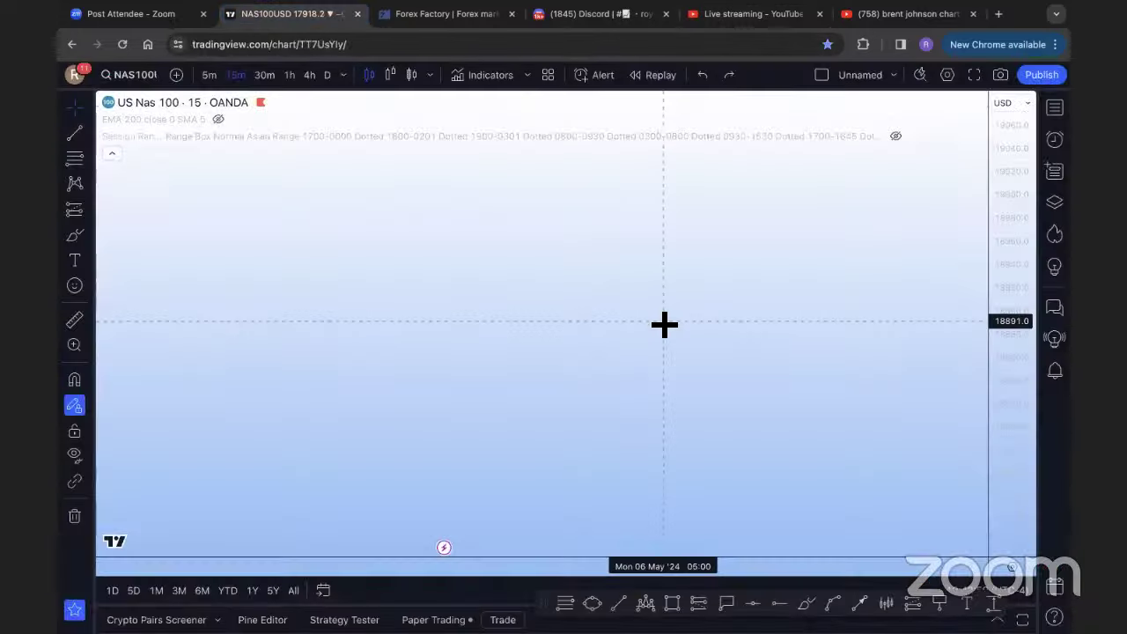
right_click(657, 320)
left_click(604, 523)
left_click(604, 523)
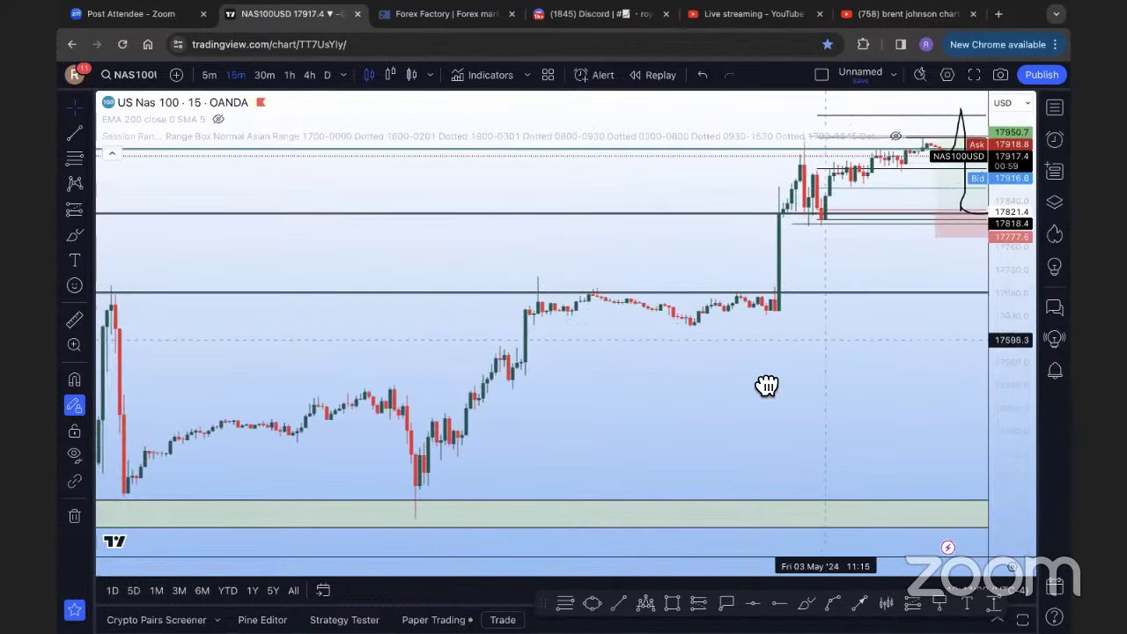
left_click_drag(767, 385, 613, 372)
left_click_drag(513, 302, 322, 156)
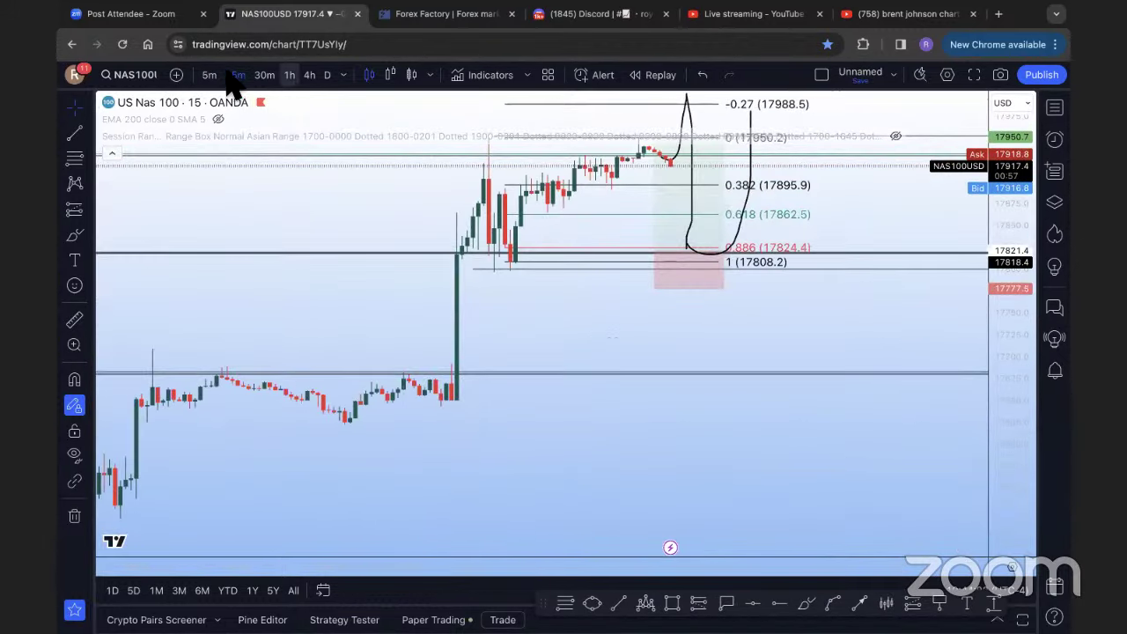
scroll(787, 232, "up", 3)
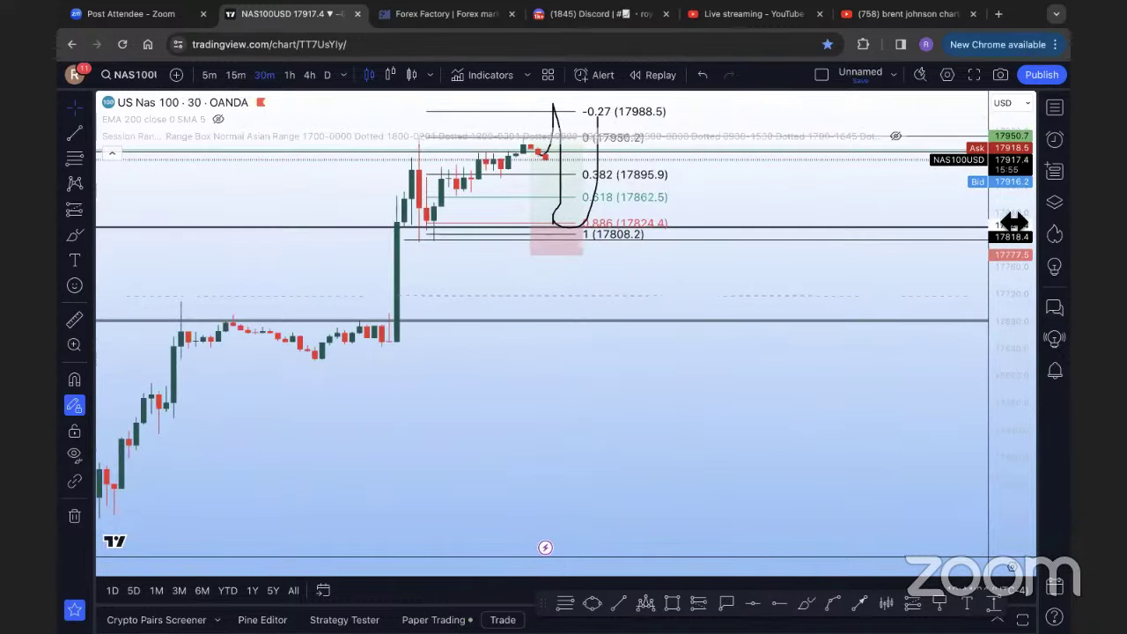
Remove the brush stroke spiking from the current price above the -0.27 level and frame the Fibonacci levels for review
mouse_move(1024, 317)
left_mouse_down()
mouse_move(907, 262)
mouse_move(758, 395)
mouse_move(601, 329)
left_mouse_up()
left_click(585, 341)
left_click(585, 343)
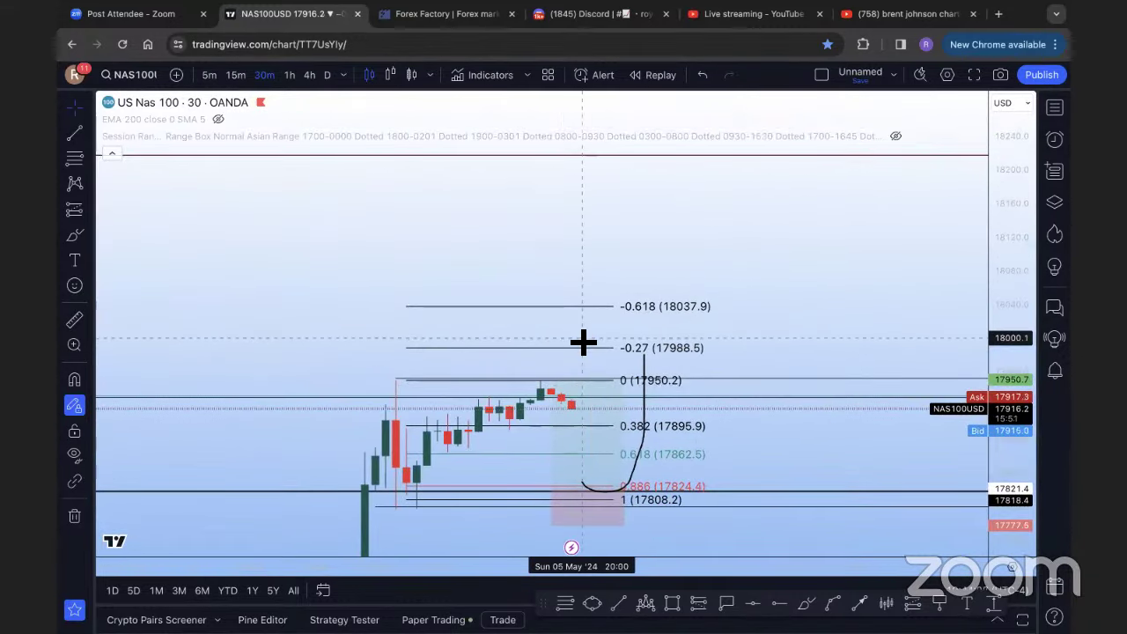
scroll(780, 365, "up", 2)
left_click_drag(947, 310, 1101, 291)
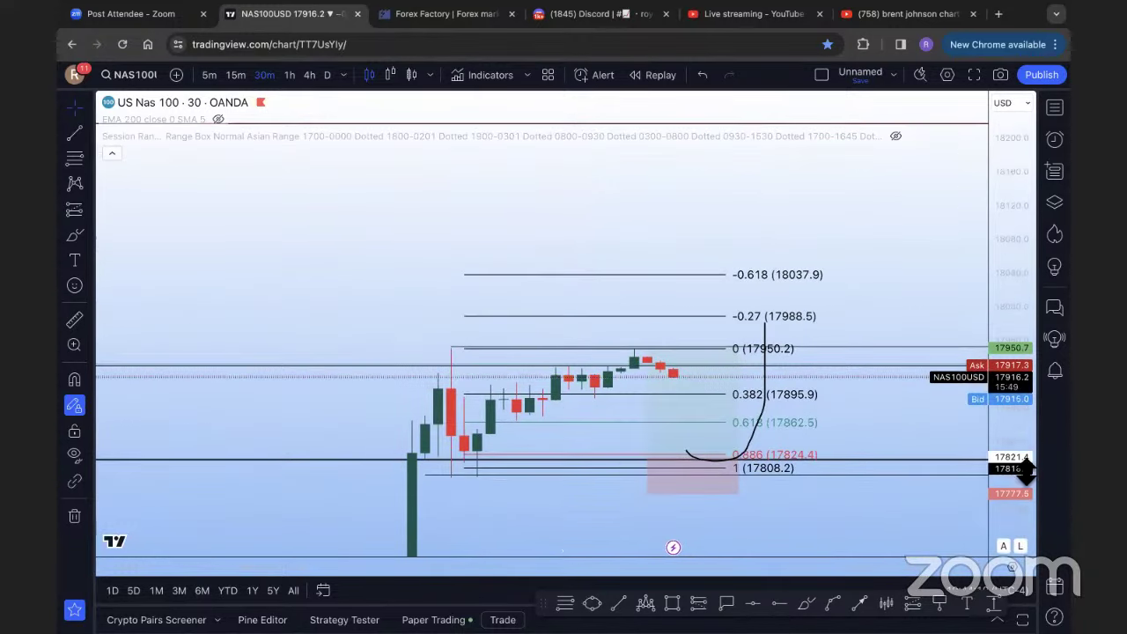
scroll(913, 320, "up", 2)
left_click_drag(914, 320, 954, 256)
scroll(986, 227, "up", 2)
scroll(898, 239, "down", 2)
left_click_drag(893, 236, 861, 181)
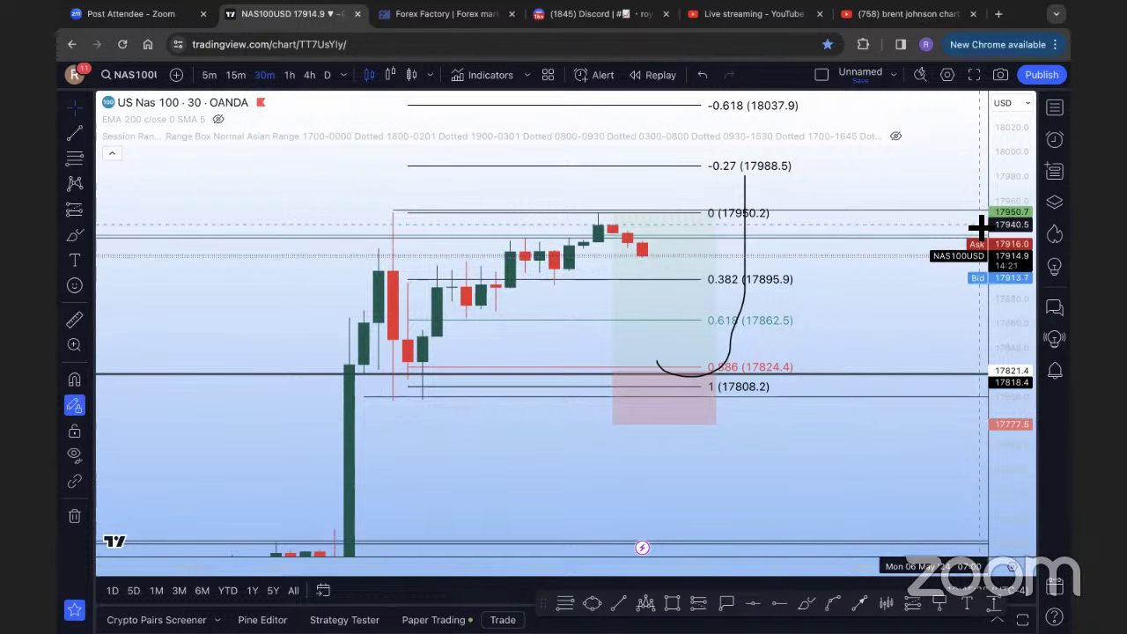
left_click_drag(888, 171, 894, 197)
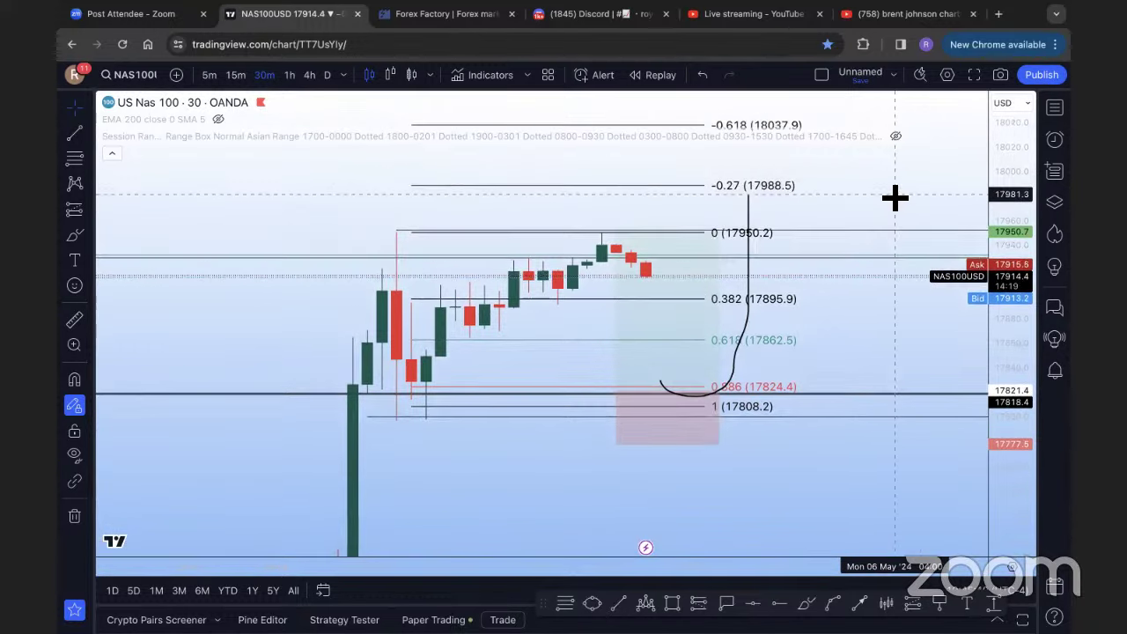
scroll(894, 197, "left", 3)
scroll(937, 194, "up", 2)
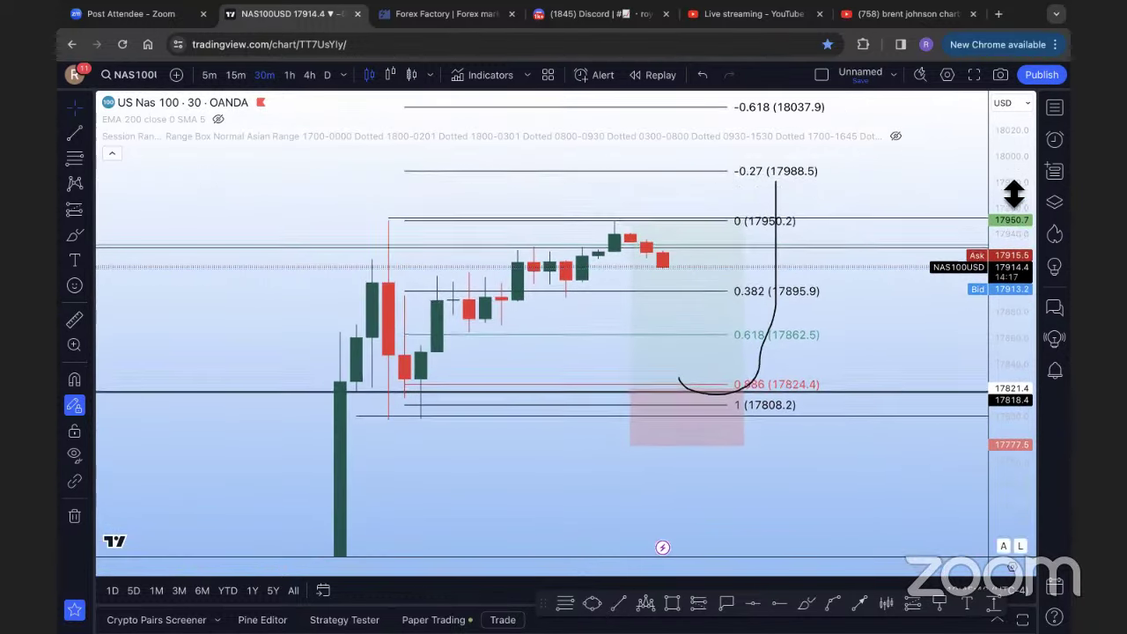
left_click_drag(1013, 210, 1012, 188)
Show the YouTube results for the Brent Johnson video and look through the earlier and latest viewer chat messages in YouTube Studio
left_click(894, 14)
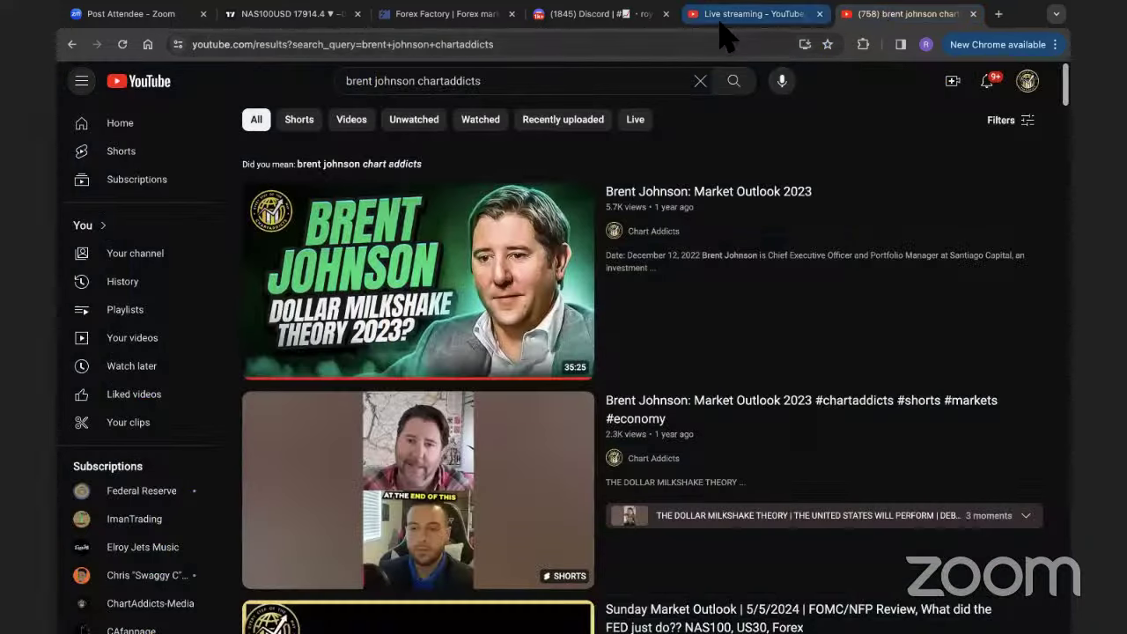
left_click(722, 18)
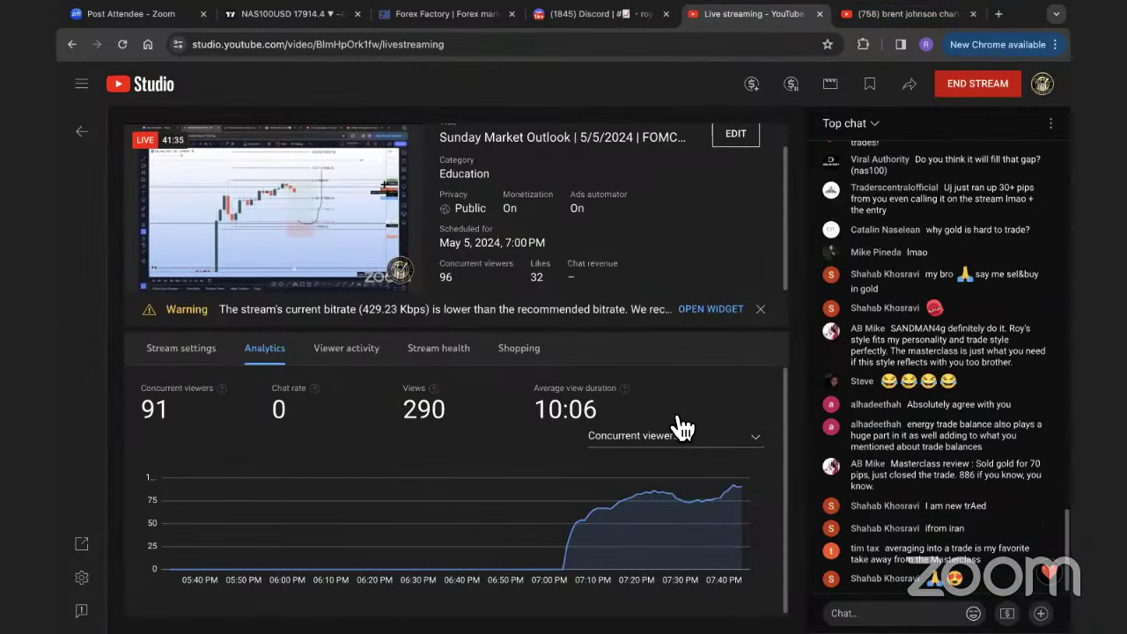
scroll(871, 317, "up", 10)
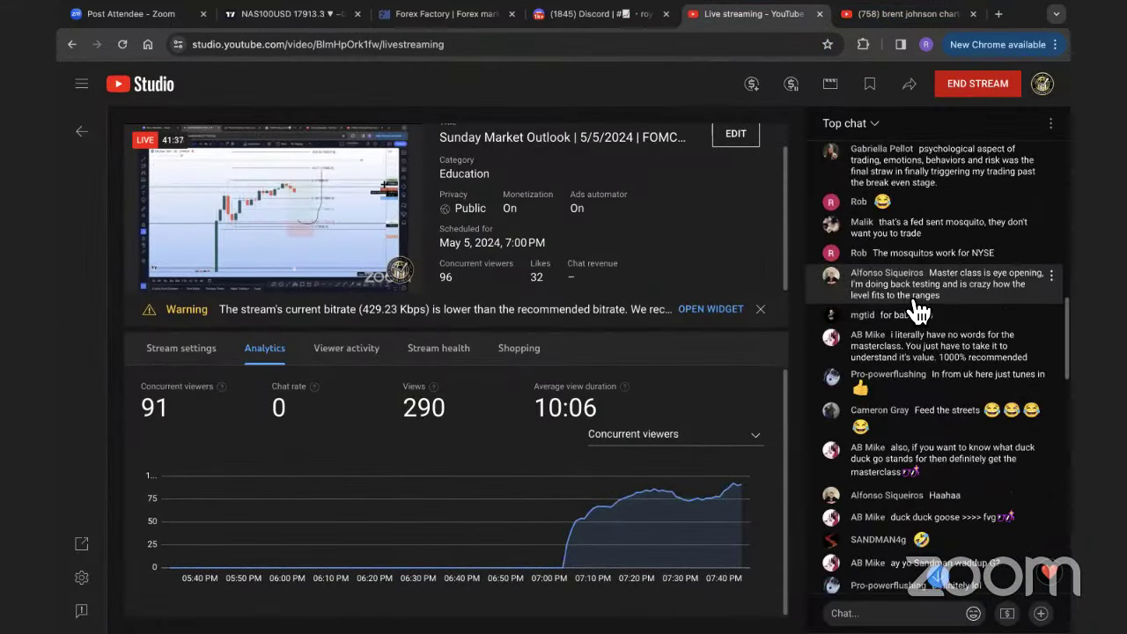
scroll(916, 313, "down", 10)
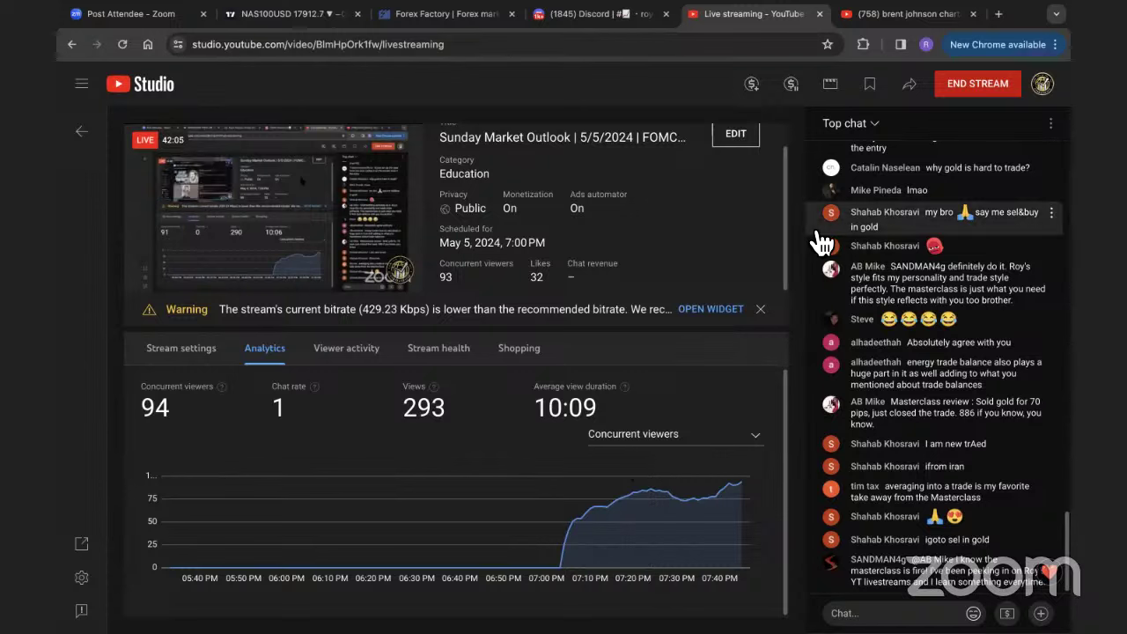
Switch back to the TradingView NAS100 chart and examine the Fibonacci levels and the long position around the current 30-minute candles
left_click(286, 26)
right_click(584, 188)
left_click(601, 202)
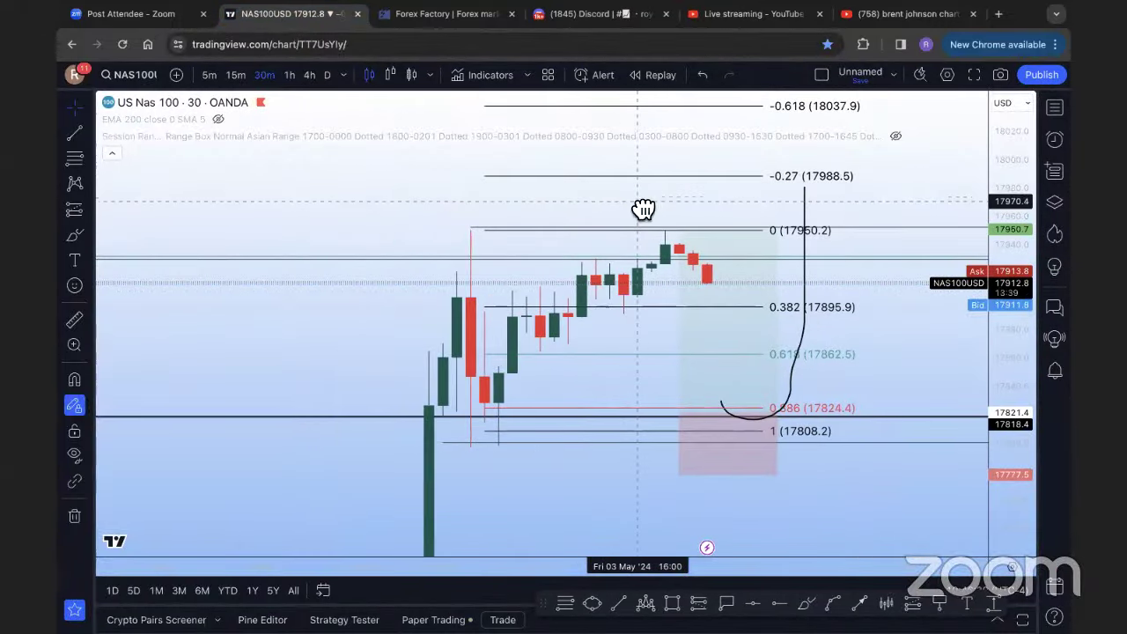
scroll(644, 209, "right", 5)
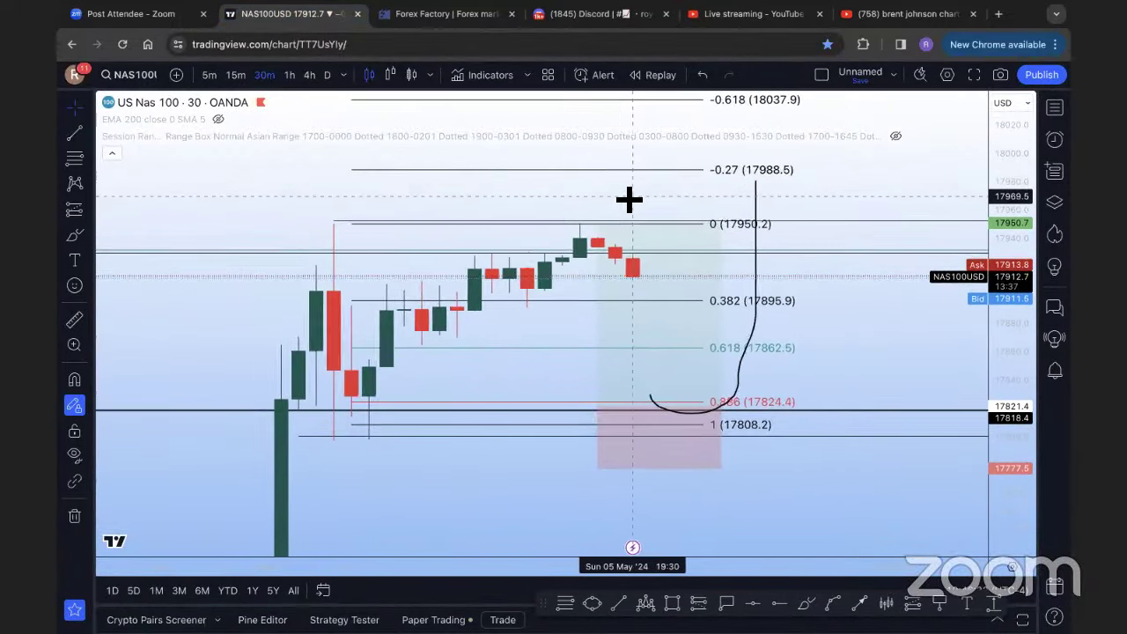
scroll(630, 200, "left", 3)
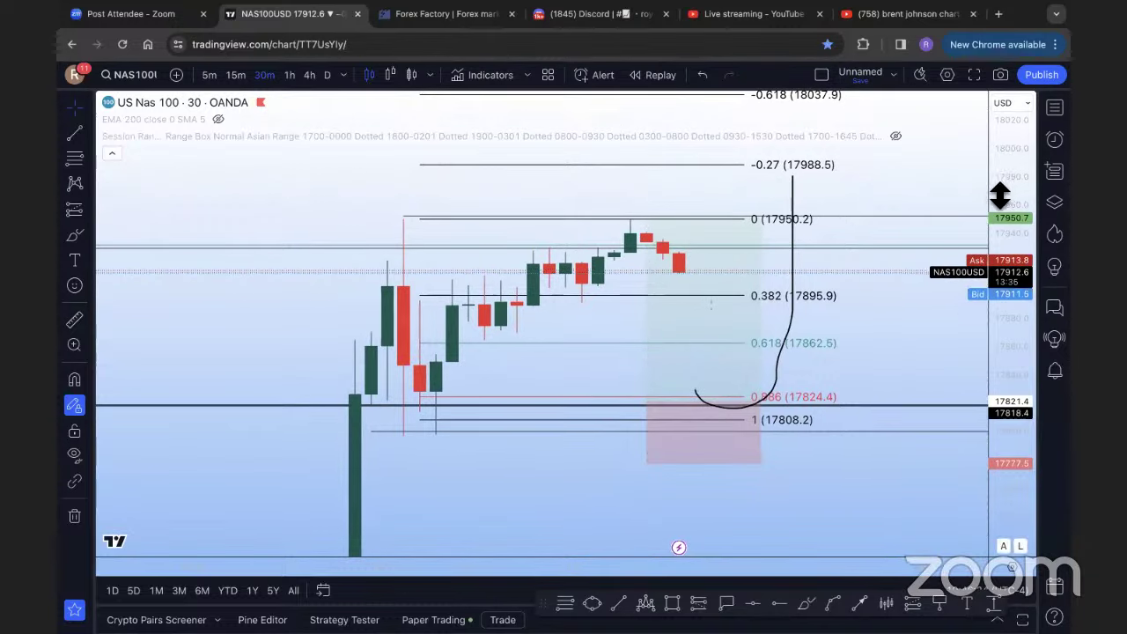
scroll(906, 194, "left", 3)
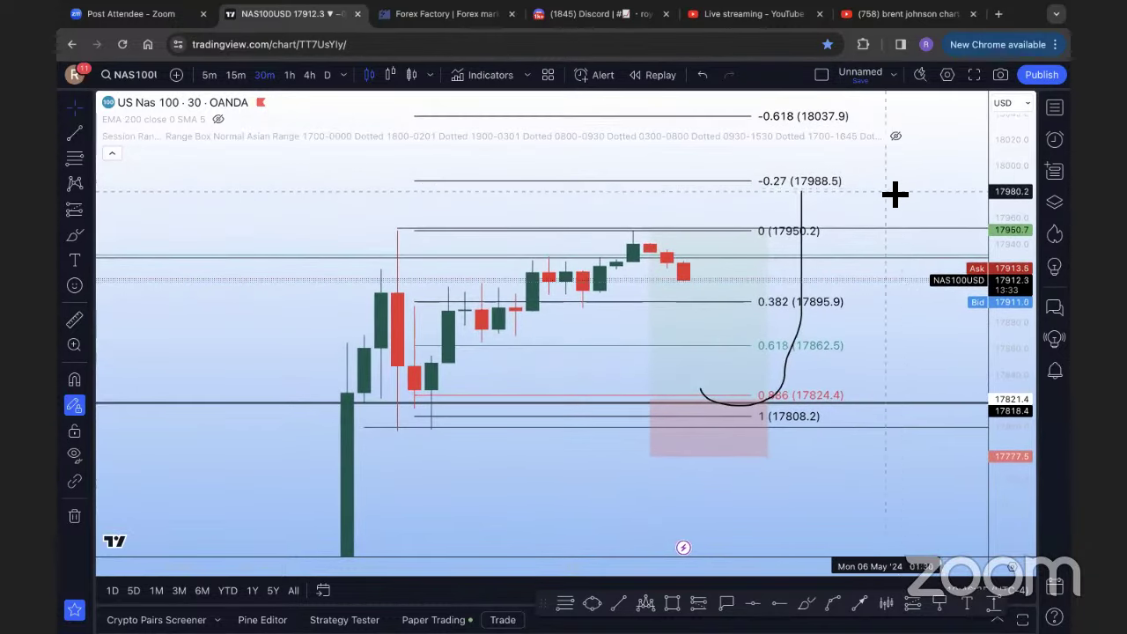
scroll(907, 194, "left", 2)
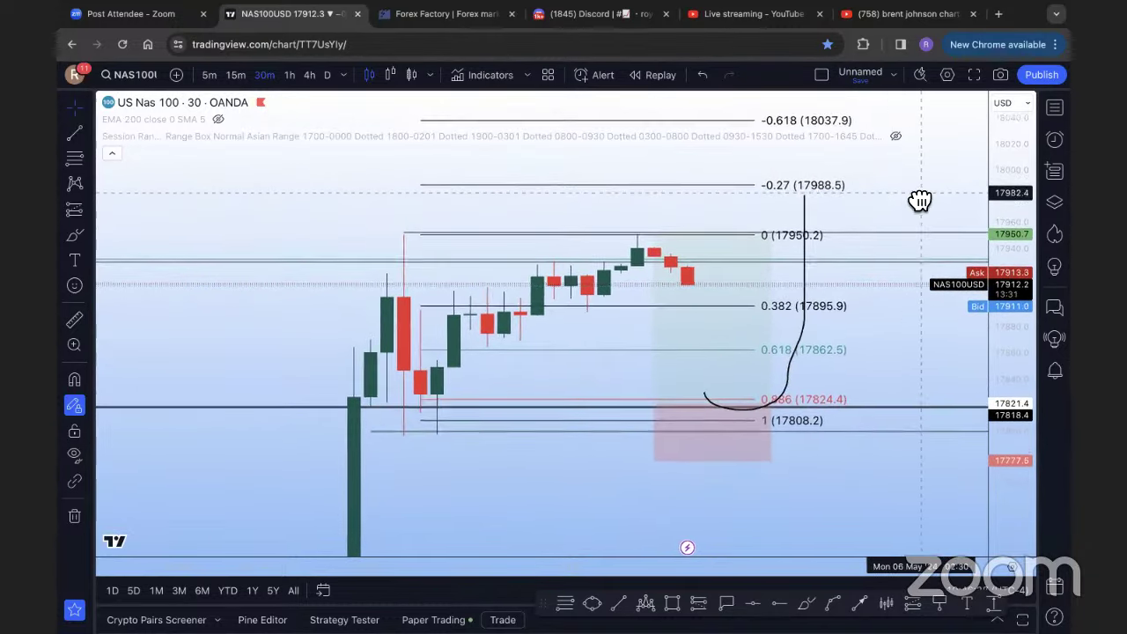
left_click_drag(913, 184, 900, 181)
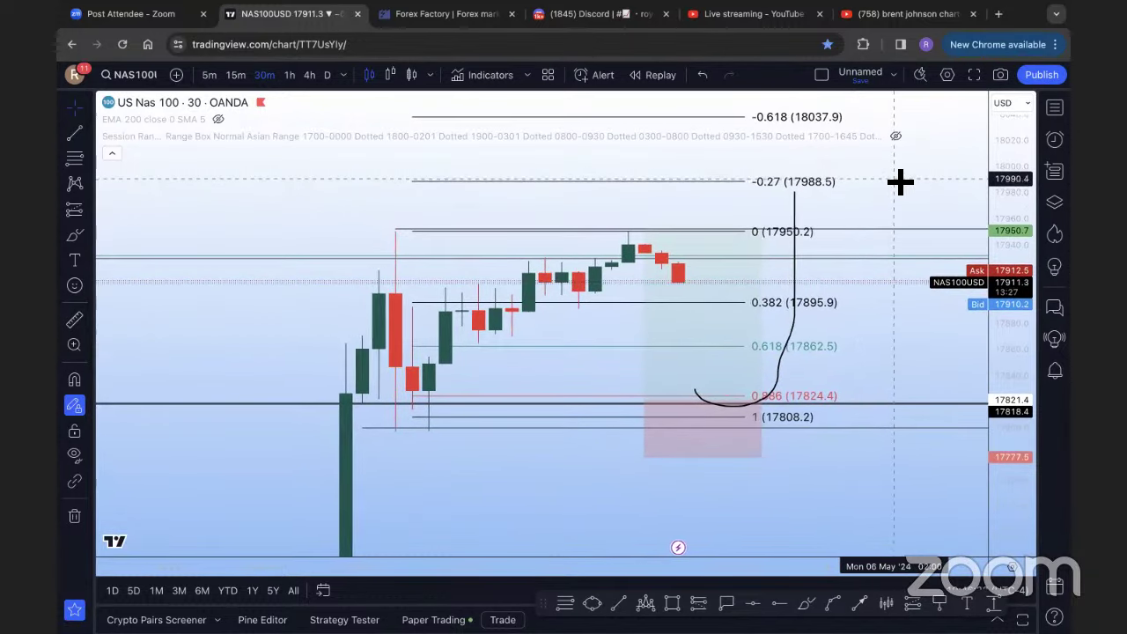
Check the newest viewer chat messages in YouTube Studio and dismiss the low-bitrate warning
left_click(736, 14)
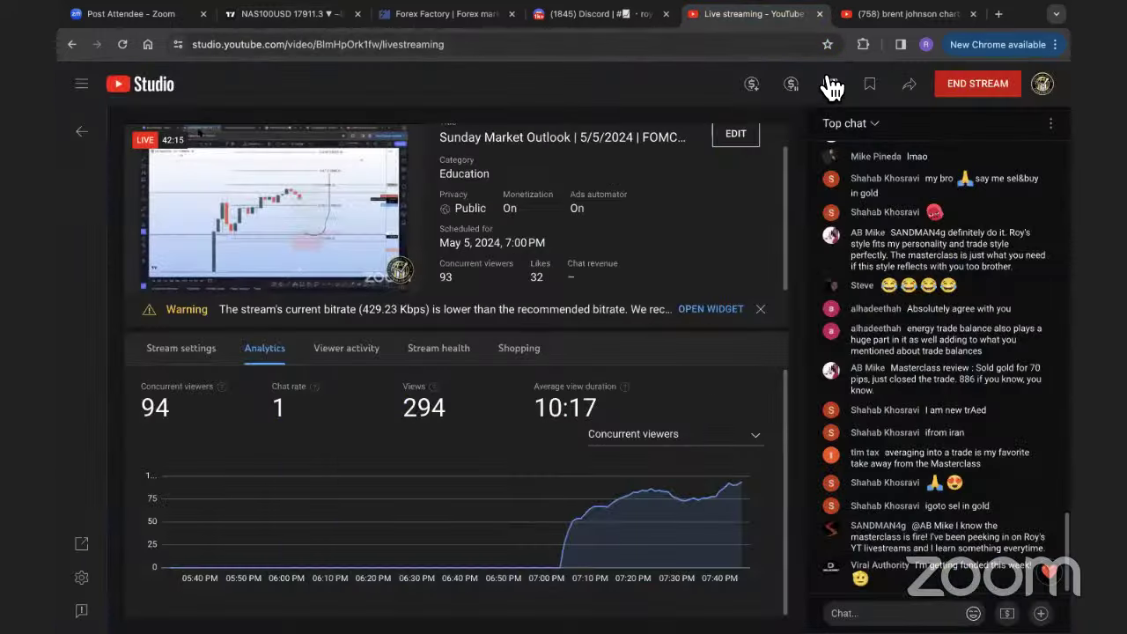
left_click(282, 14)
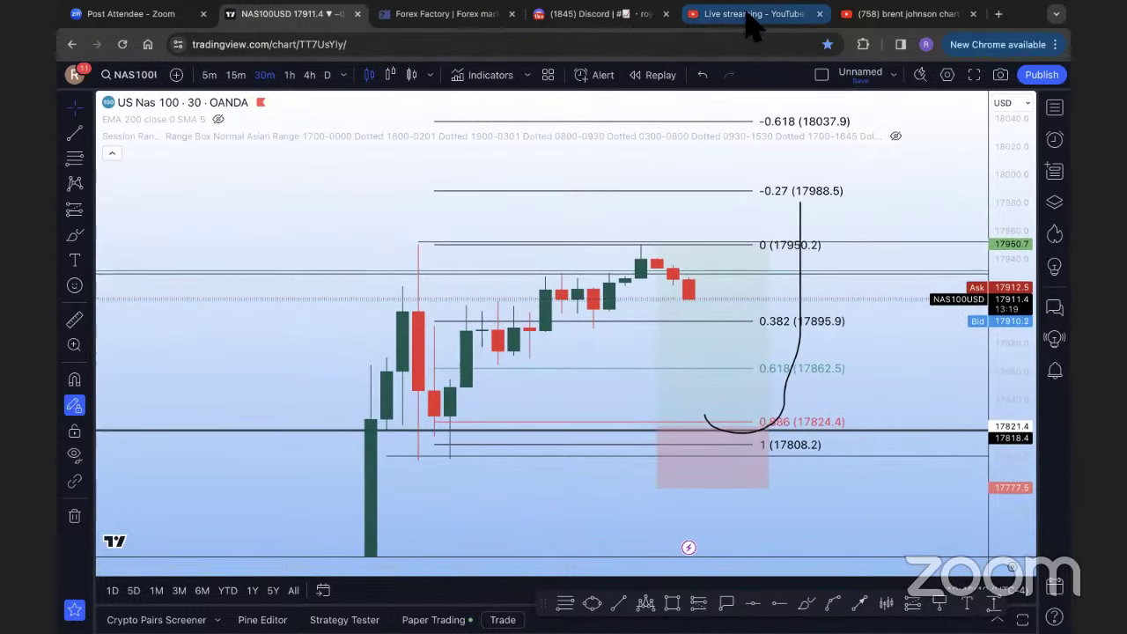
left_click(751, 14)
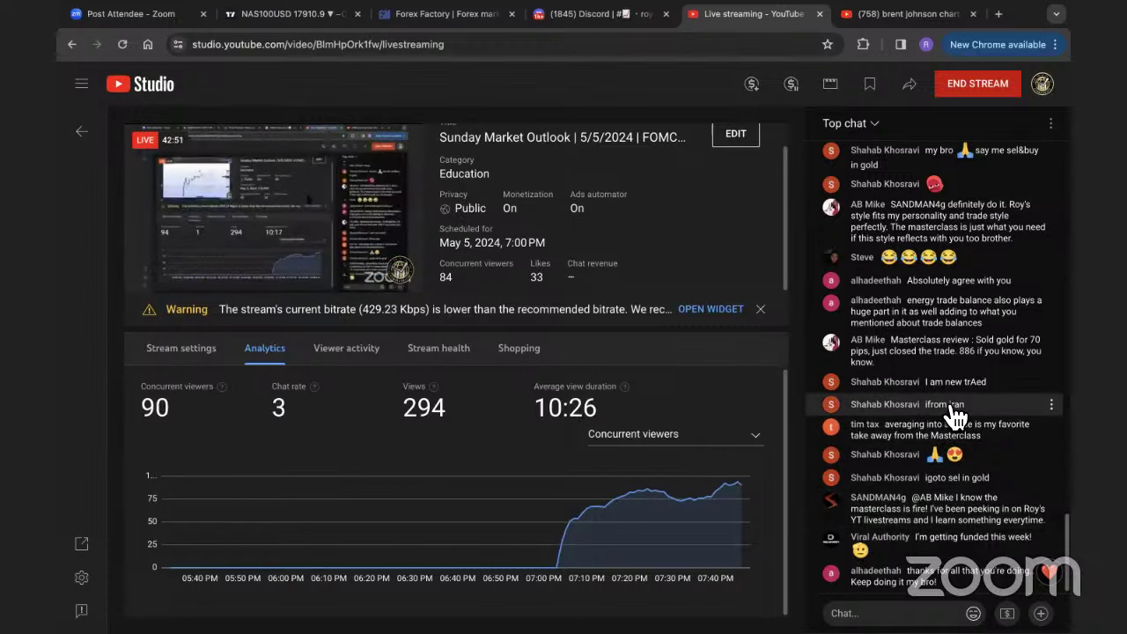
left_click(760, 309)
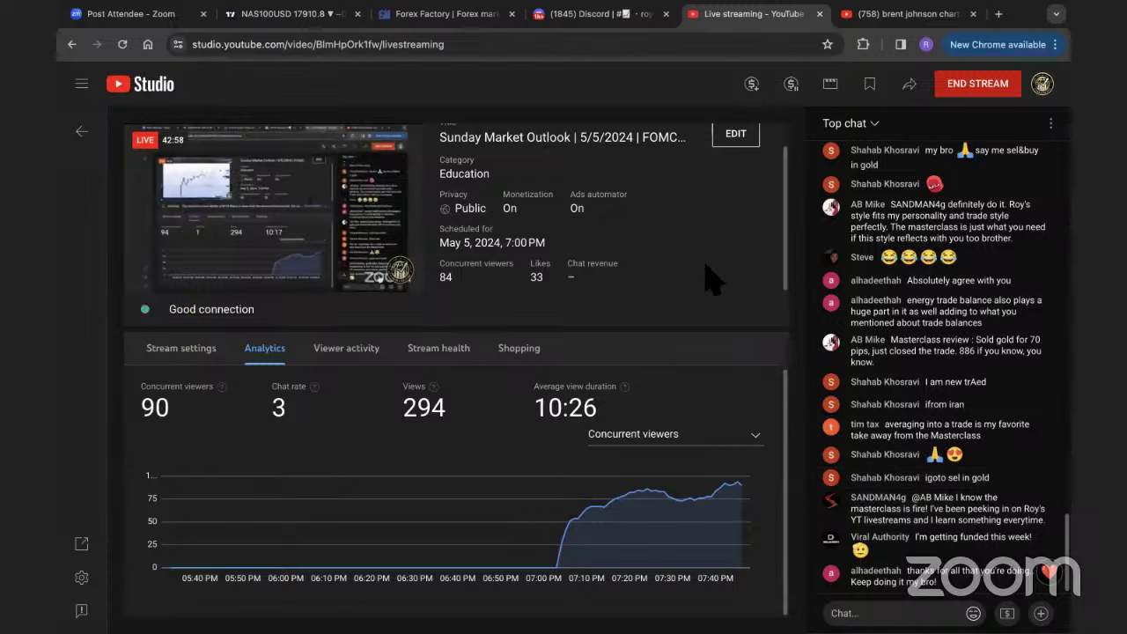
Return to the NAS100 chart in TradingView
left_click(304, 14)
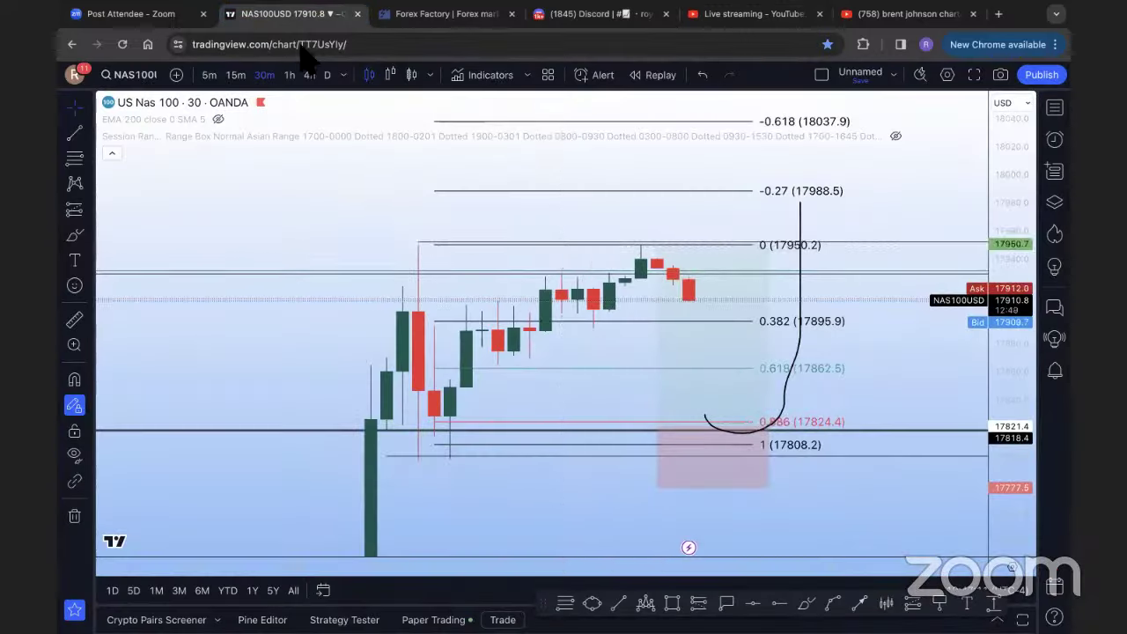
right_click(513, 216)
left_click(513, 217)
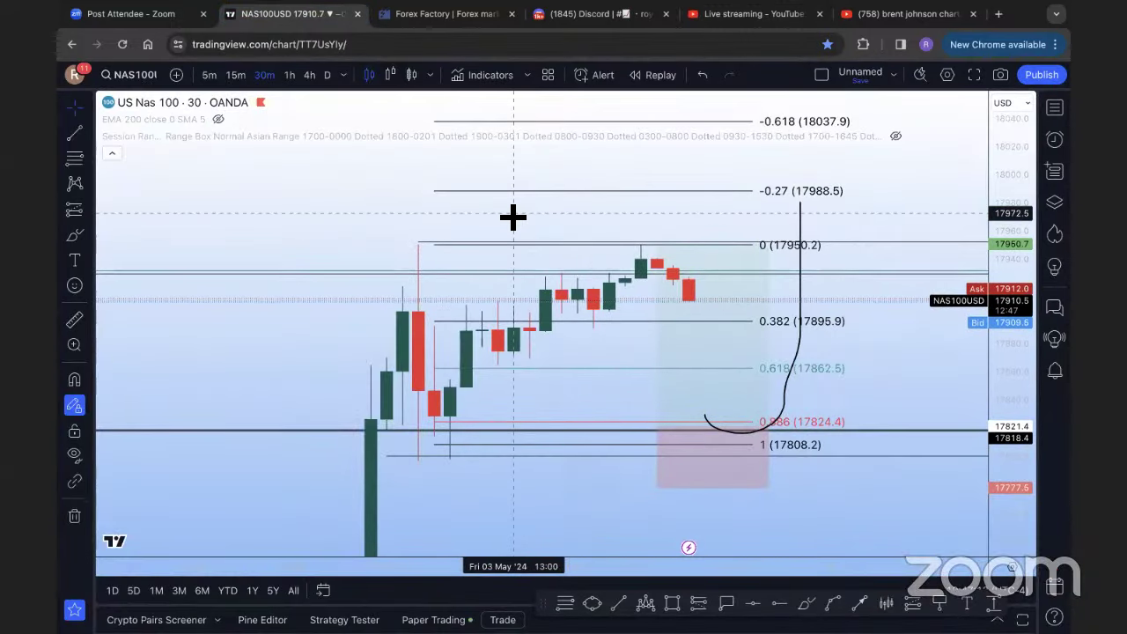